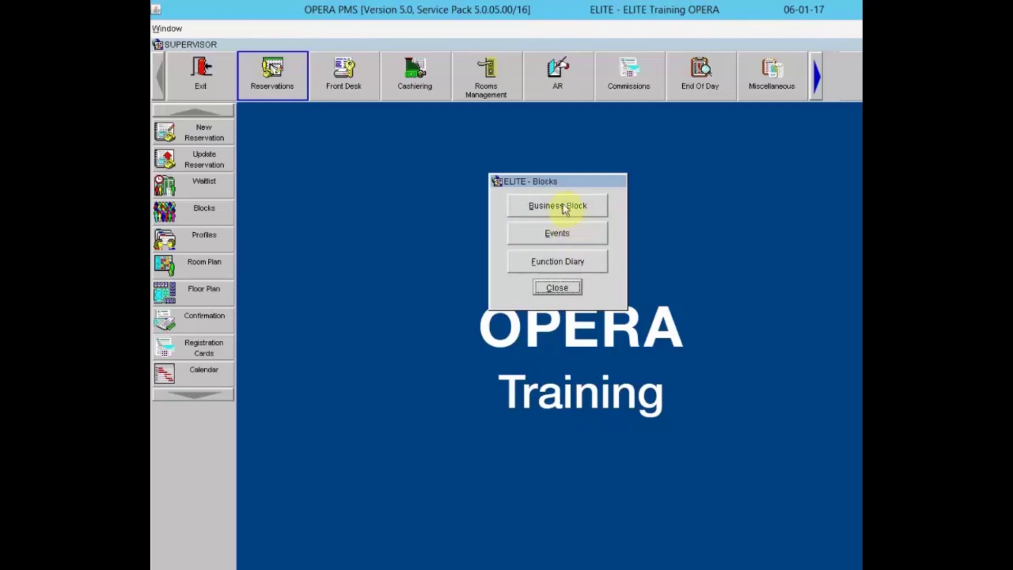
- Open the business block search, go over its basic search fields and show the advanced search criteria
click(552, 205)
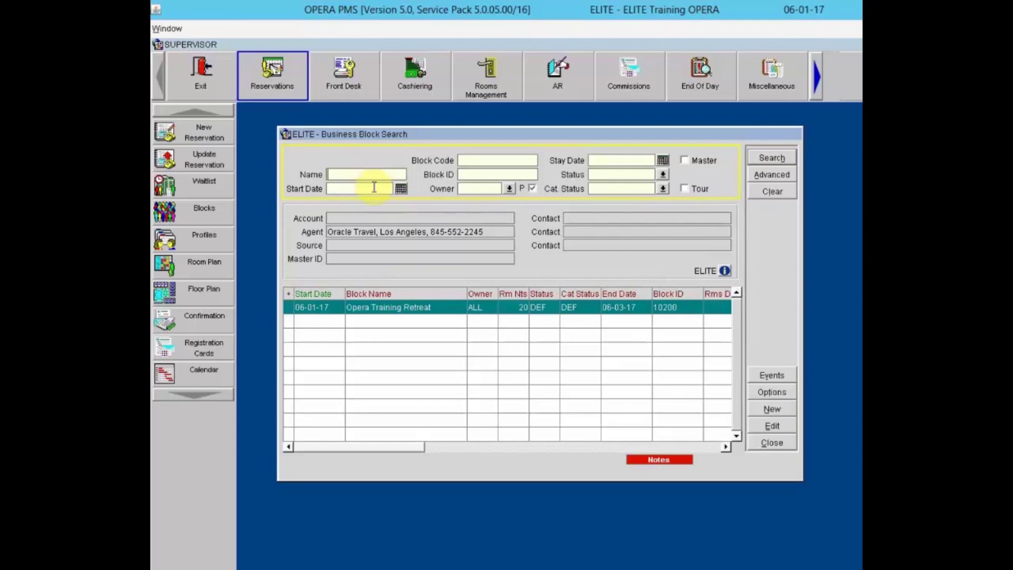
click(478, 161)
click(482, 173)
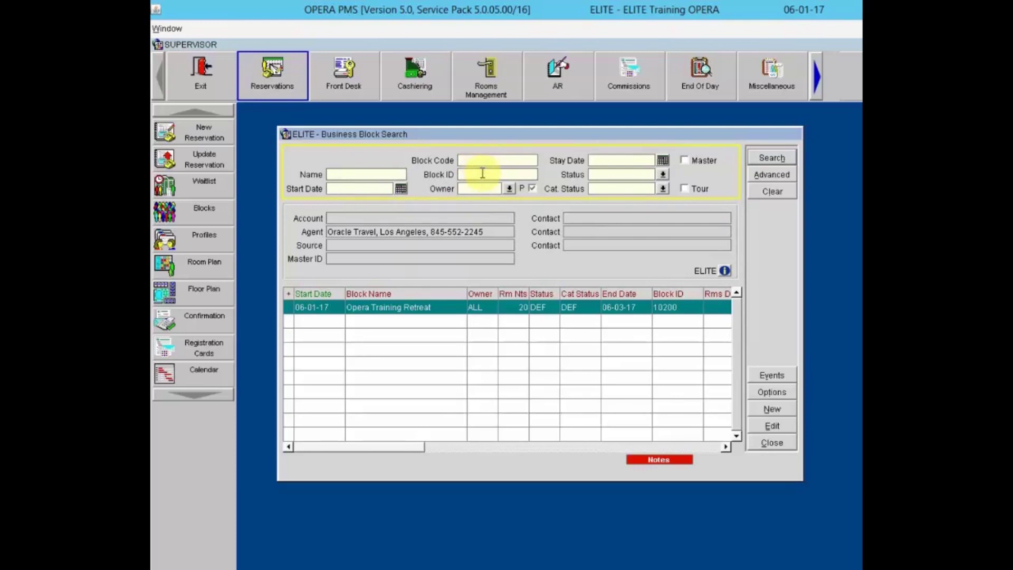
click(616, 158)
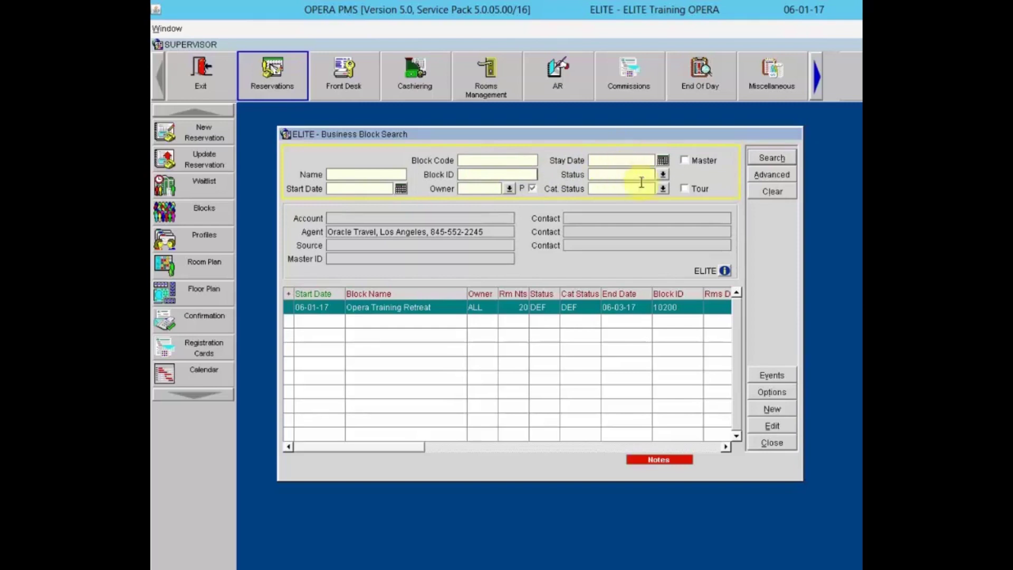
click(767, 176)
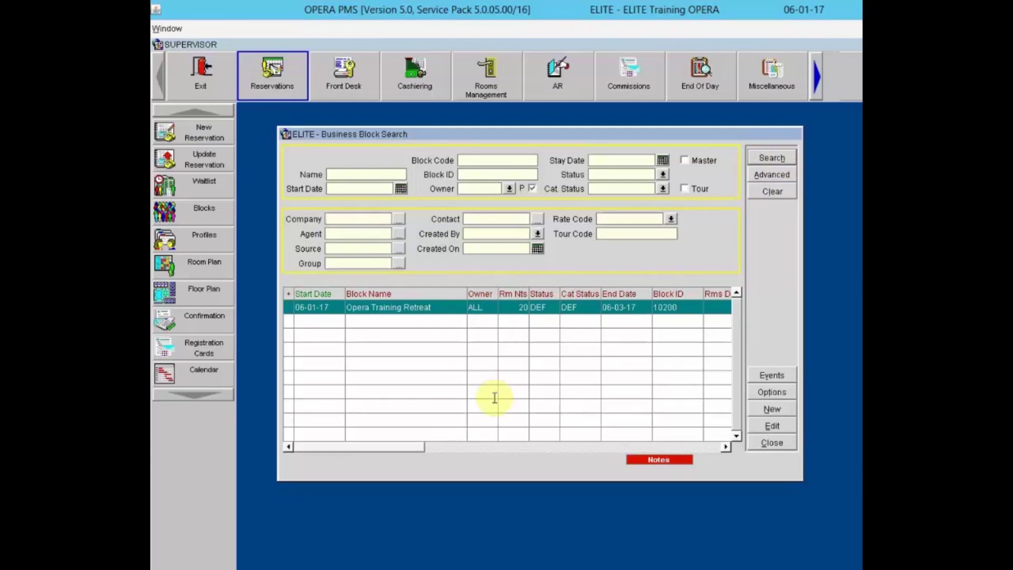
- Open the Opera Training Retreat block for editing and check its start date and number of nights
click(502, 309)
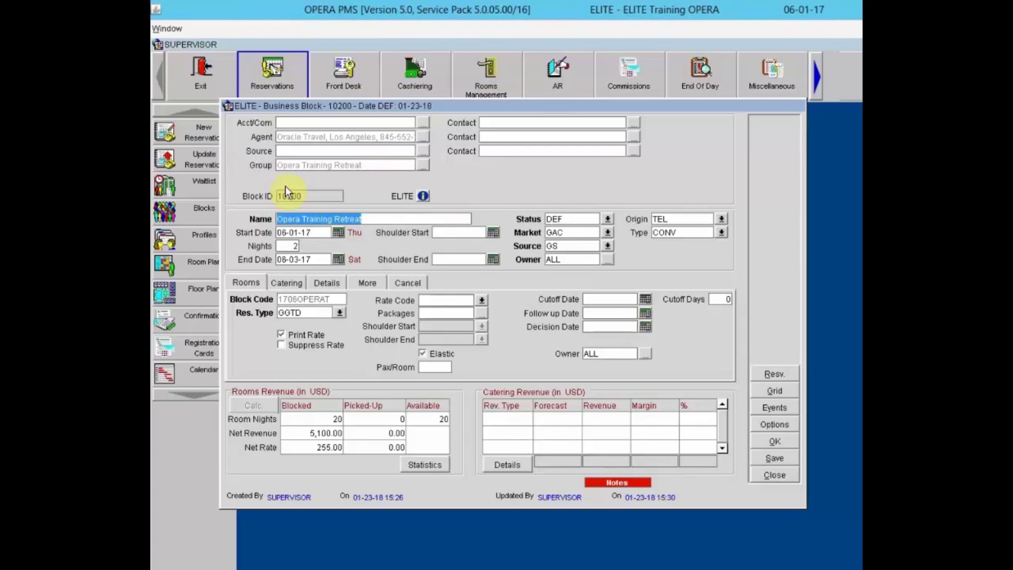
click(299, 233)
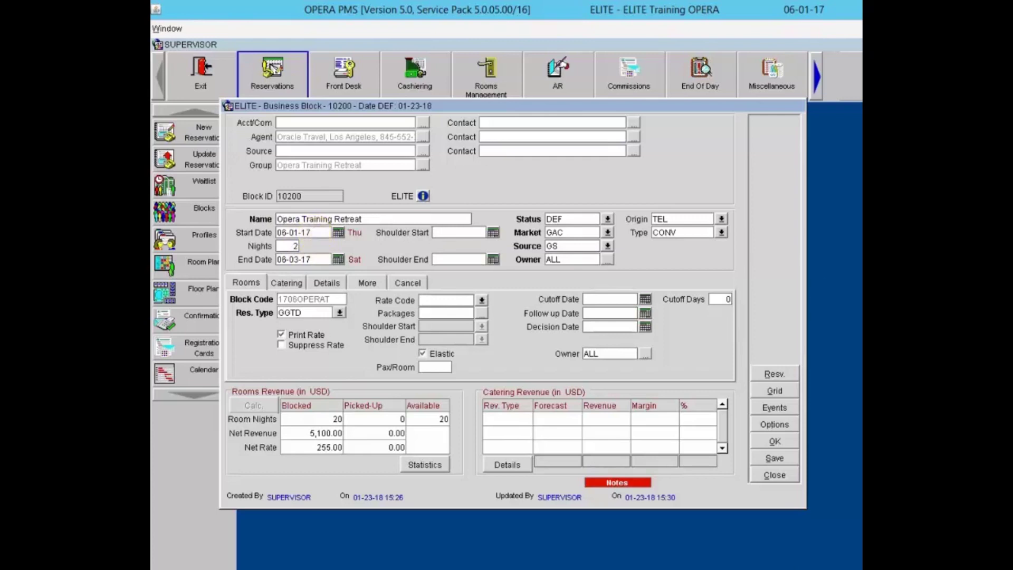
click(293, 246)
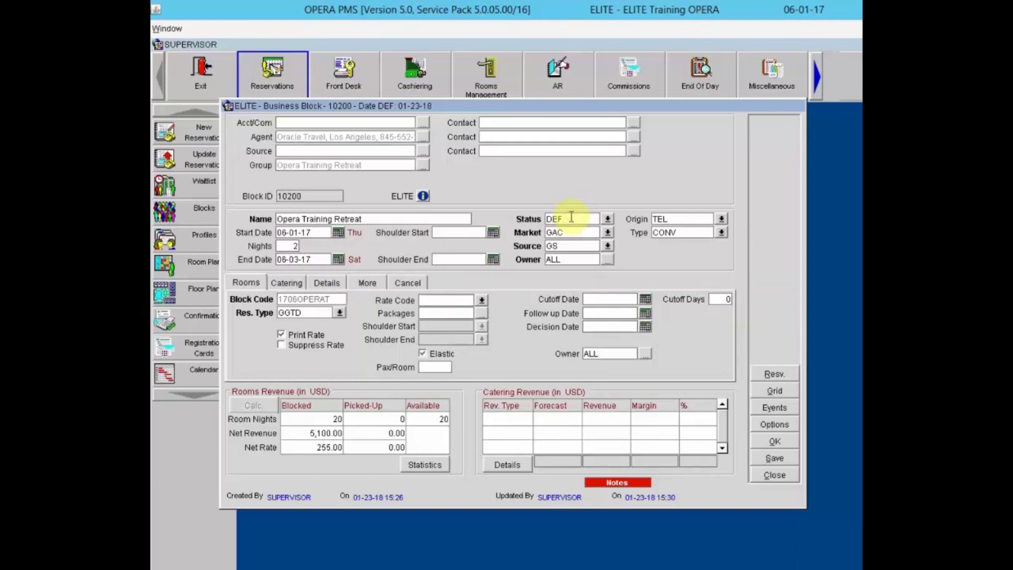
- Examine the list of available statuses for the business block without changing its status
click(607, 219)
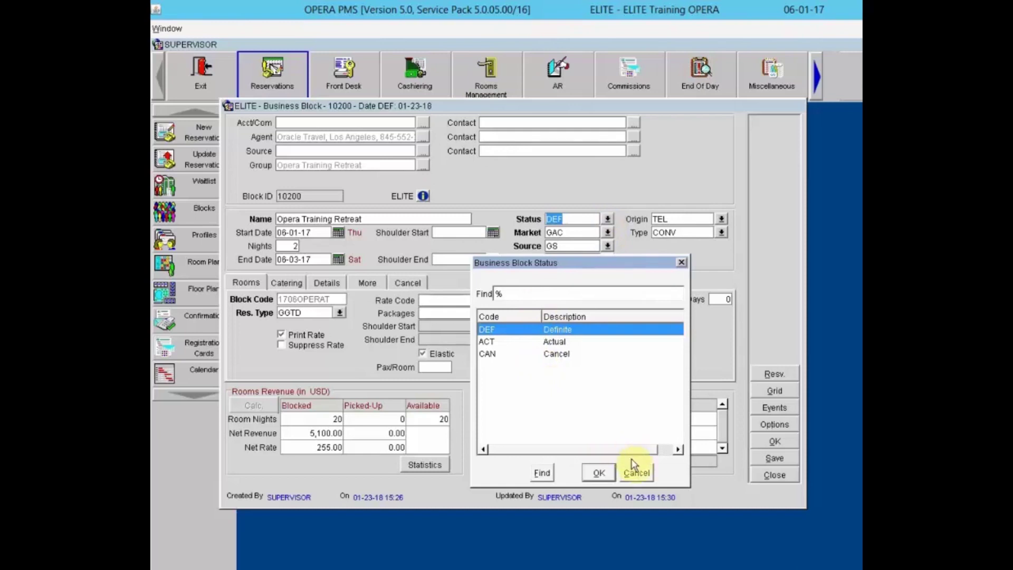
click(633, 472)
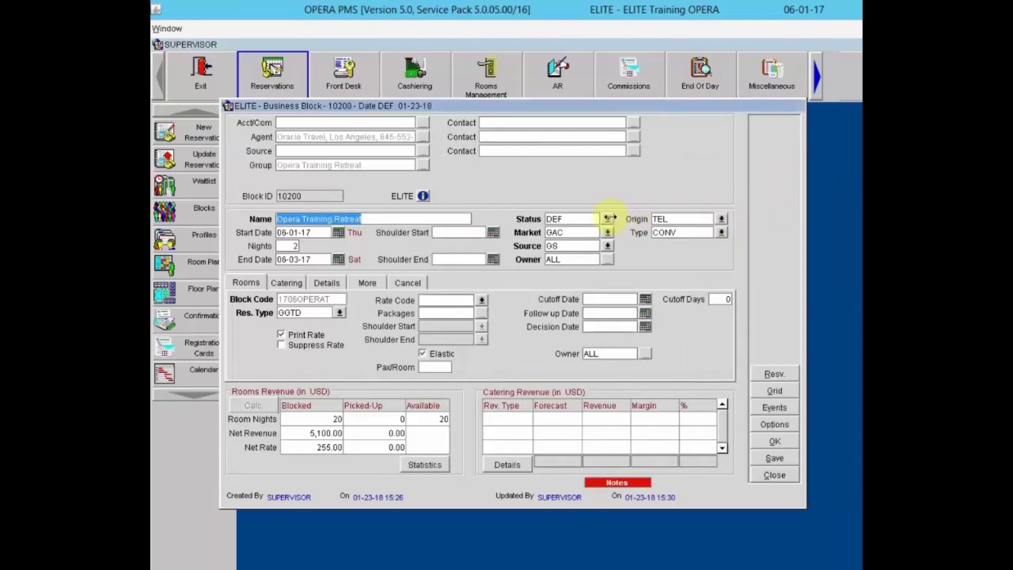
click(608, 218)
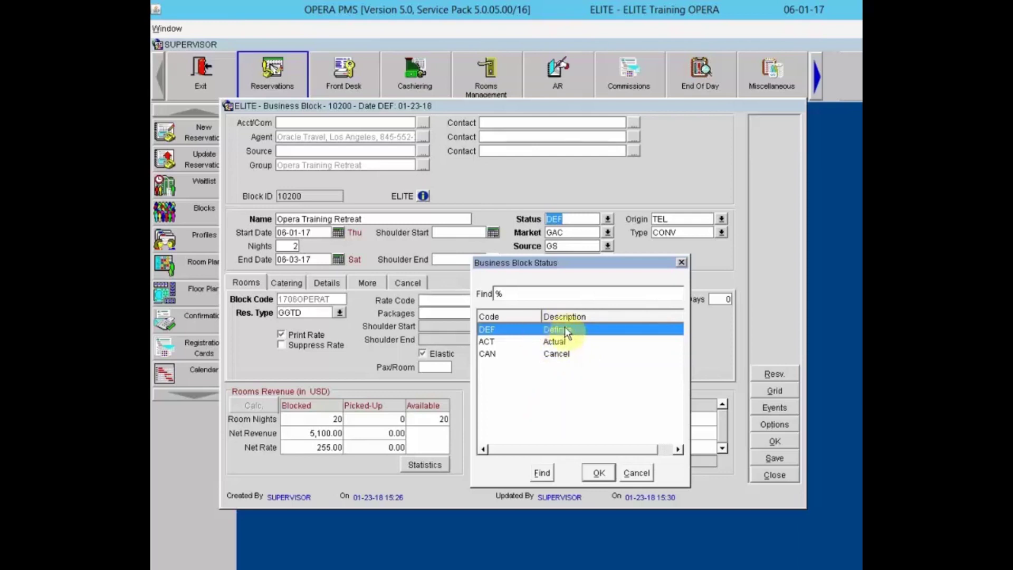
click(557, 343)
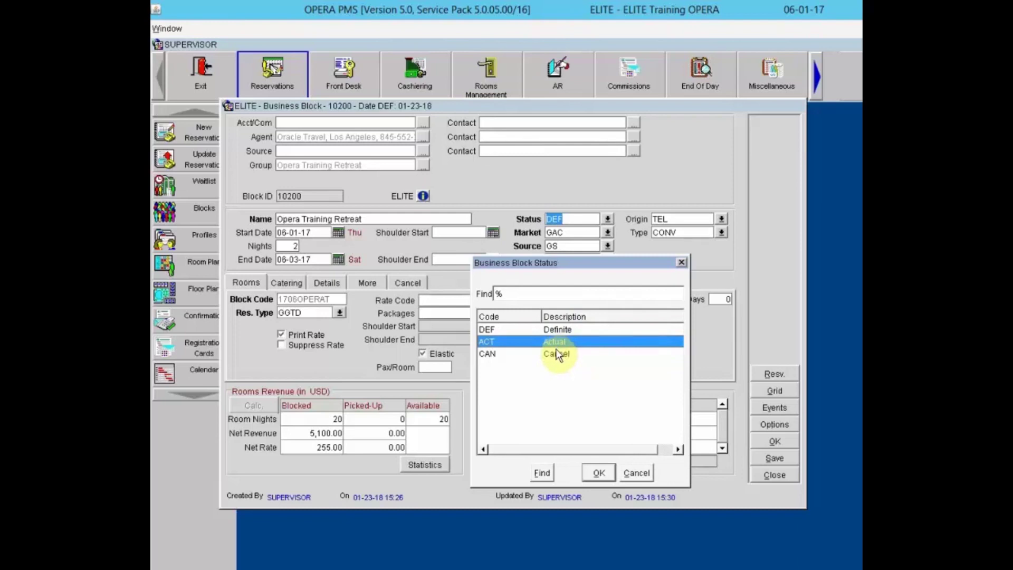
click(637, 473)
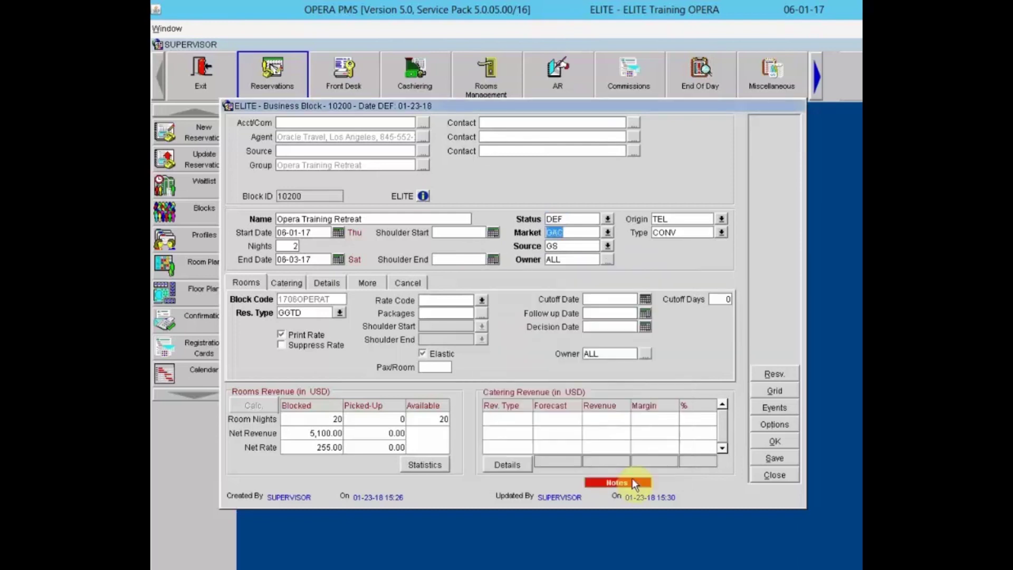
- Check the block's source and view its owner assignment without changing it
click(569, 249)
click(569, 257)
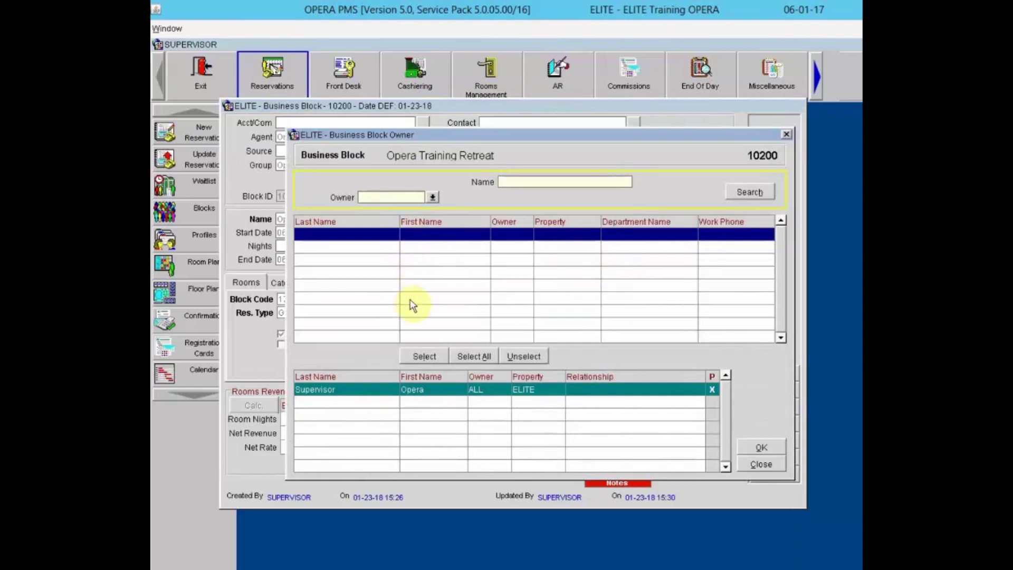
click(763, 465)
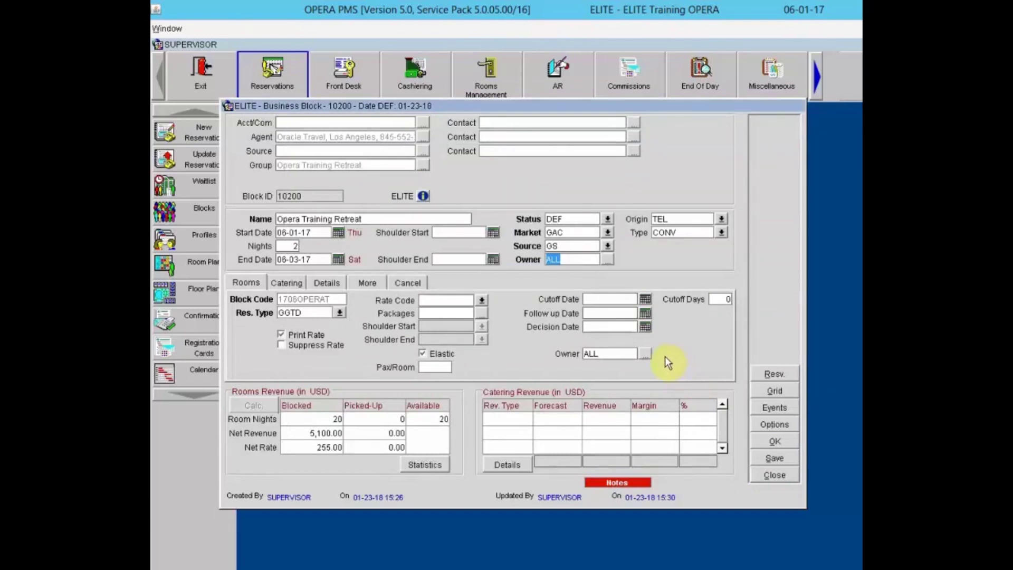
- Check the block's origin and view the available booking types without picking another one
click(682, 223)
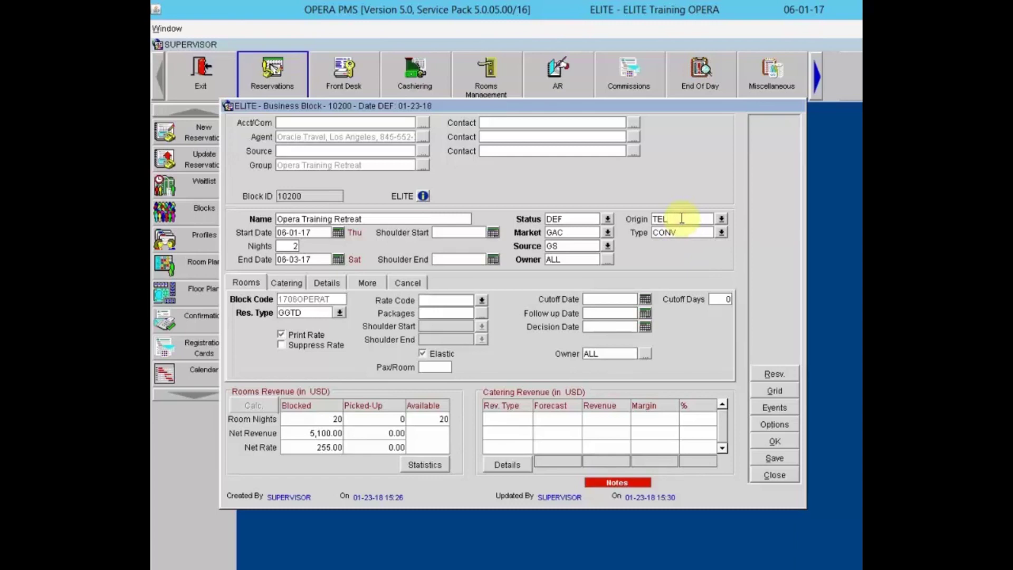
click(682, 234)
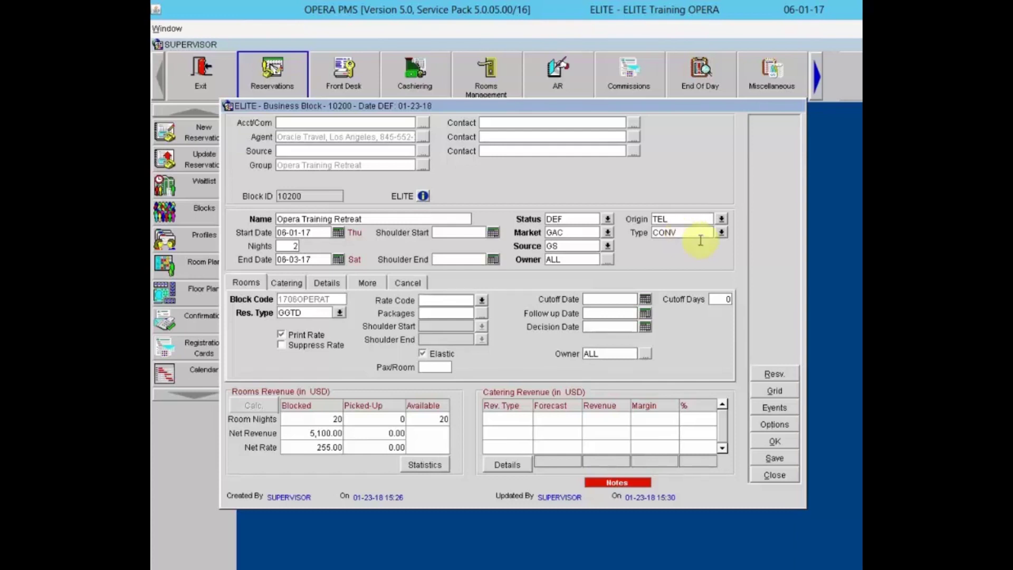
click(721, 232)
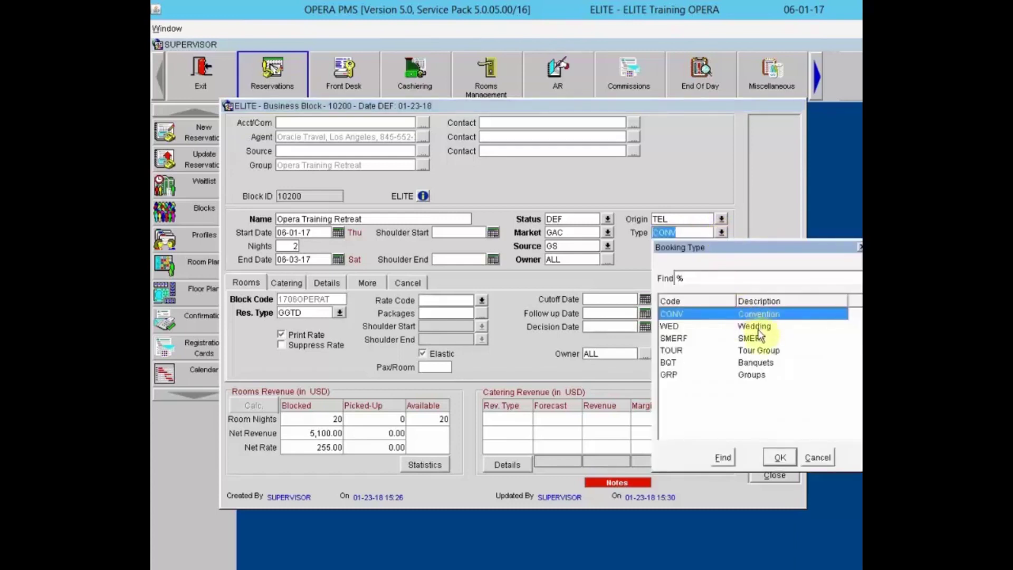
click(817, 457)
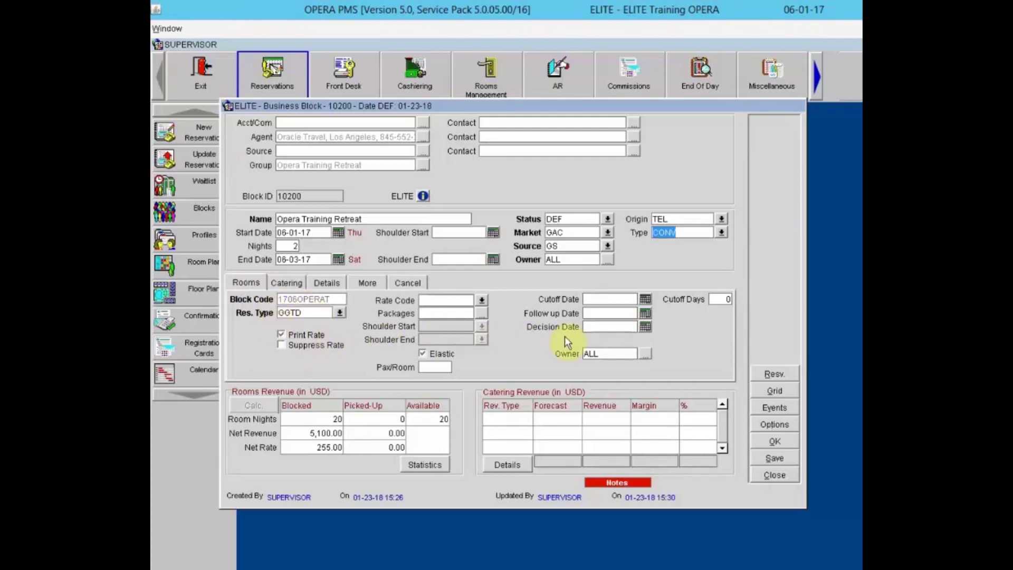
- Review the block code, reservation type and rate suppression option in the block's rooms information
click(321, 296)
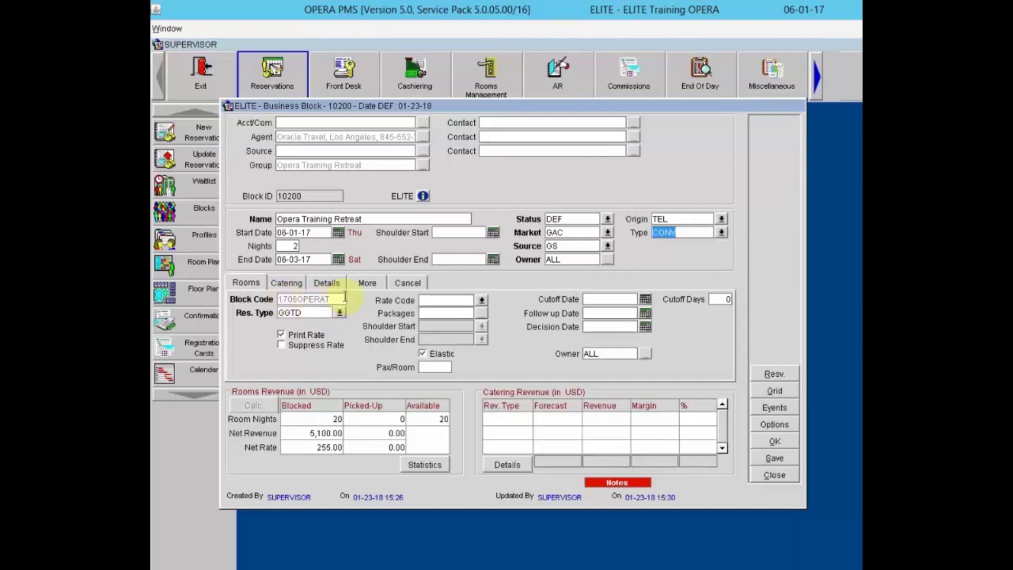
click(319, 314)
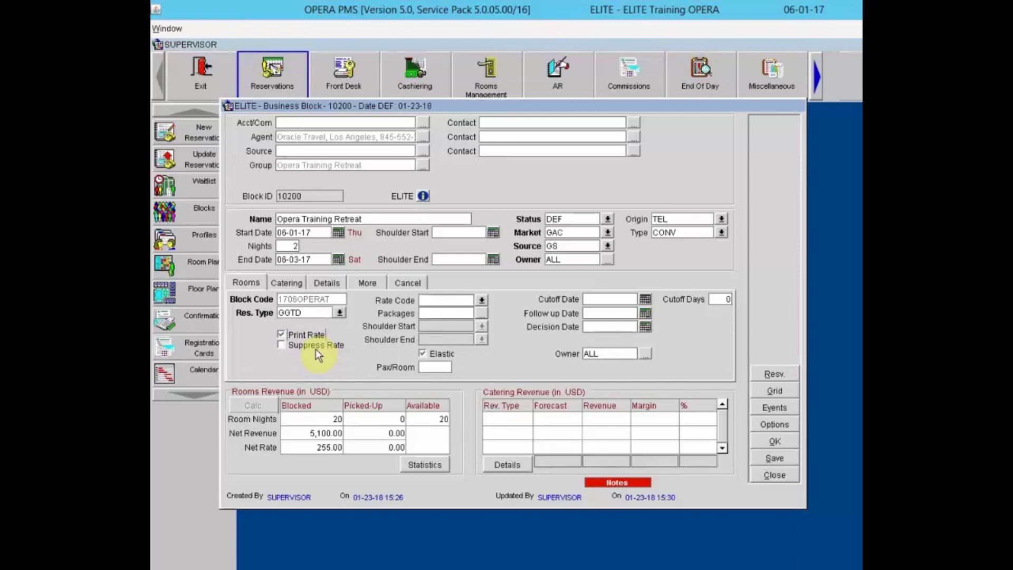
click(280, 346)
- Check the block's rate code field and view its package list without adding a package
click(429, 300)
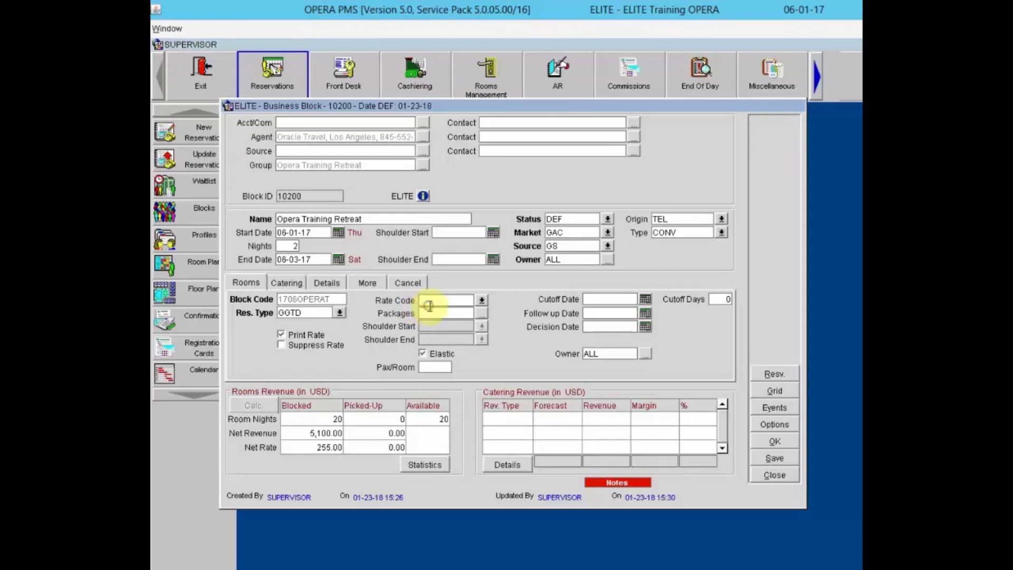
click(432, 312)
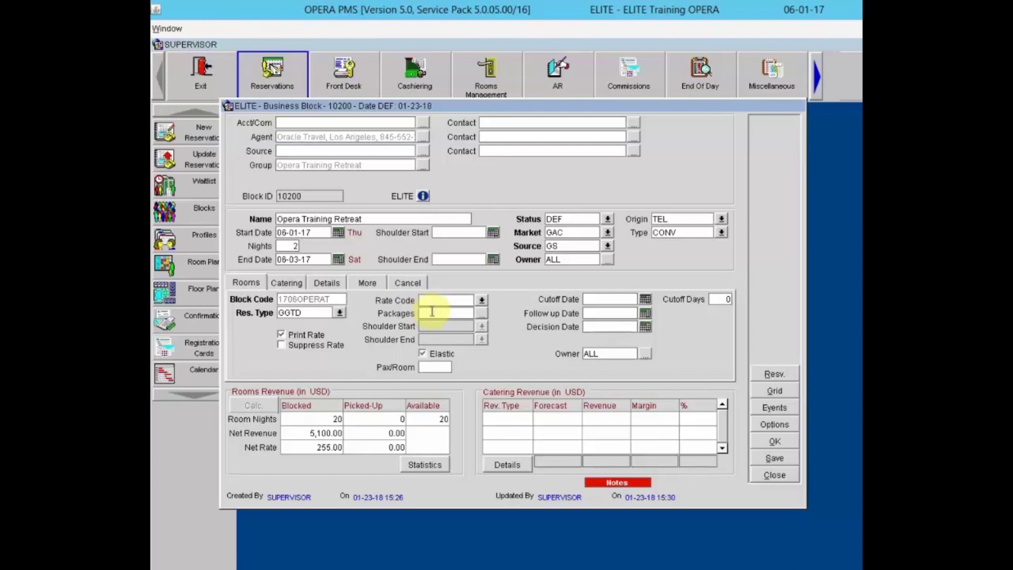
click(480, 313)
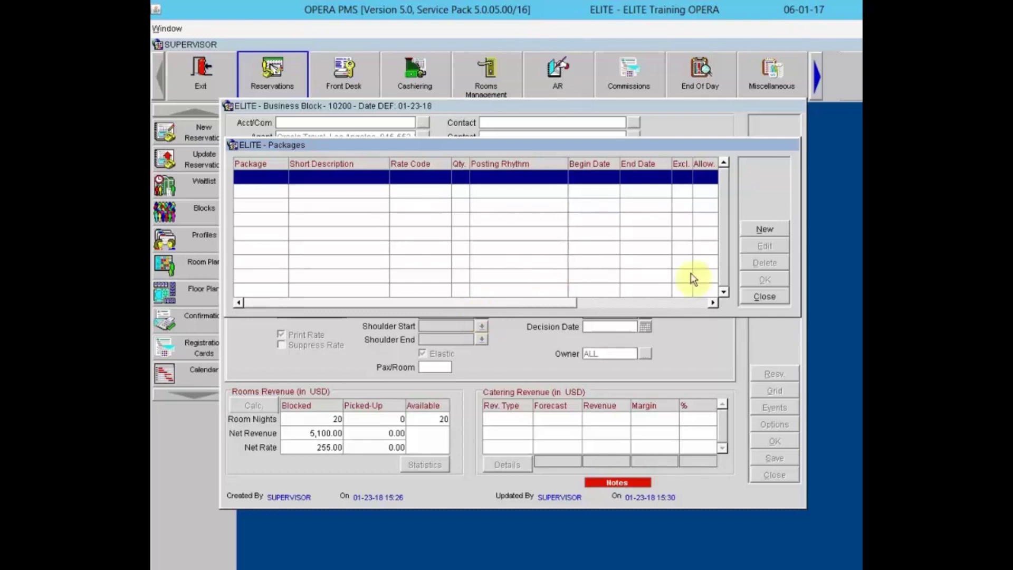
click(764, 297)
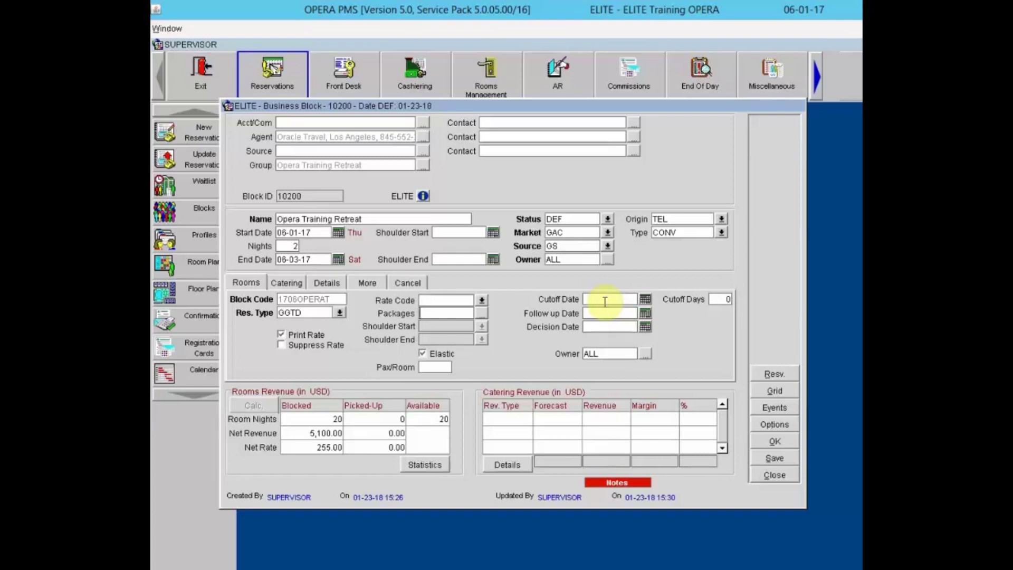
- Go over the block's cutoff, follow-up and decision dates and its rooms owner
click(604, 301)
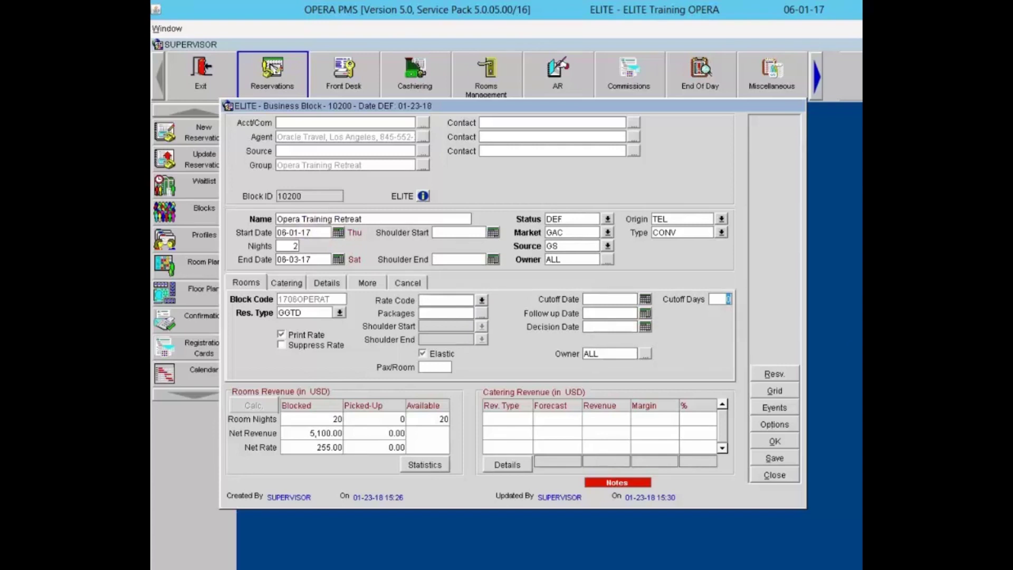
click(607, 316)
click(603, 326)
click(621, 354)
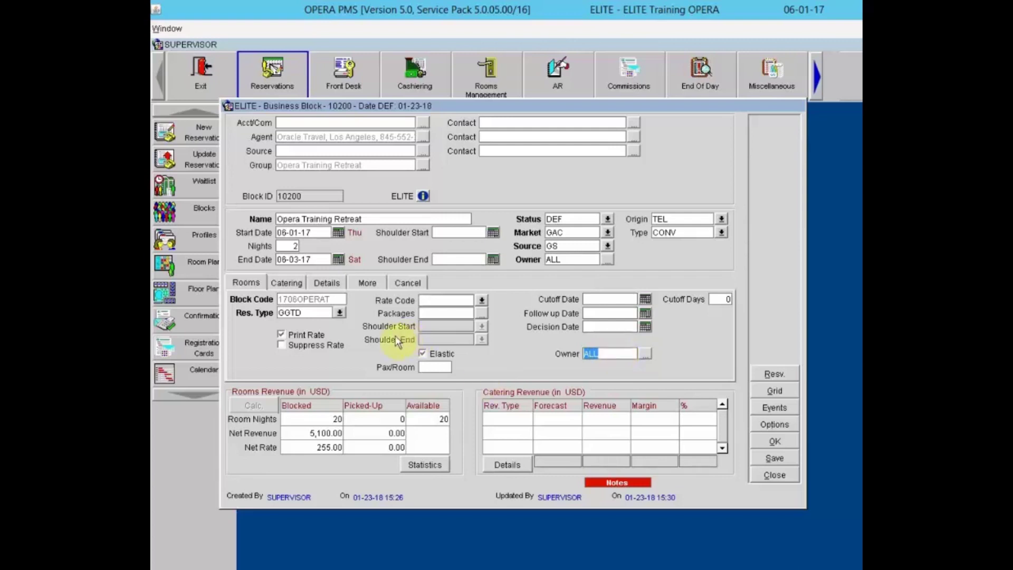
- Show the block's details, view the available reservation methods without choosing one, and check the arrival time field
click(328, 283)
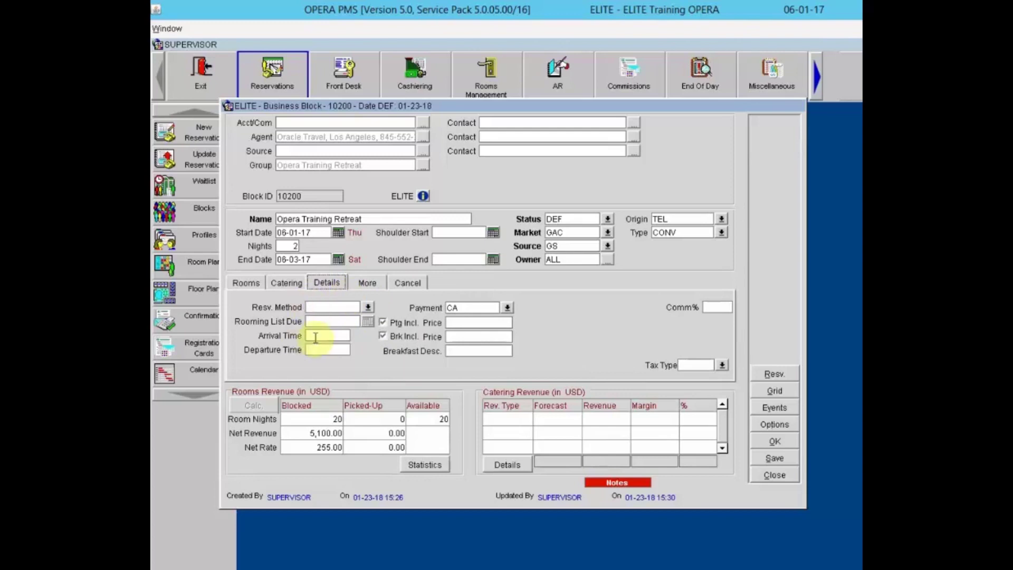
click(313, 308)
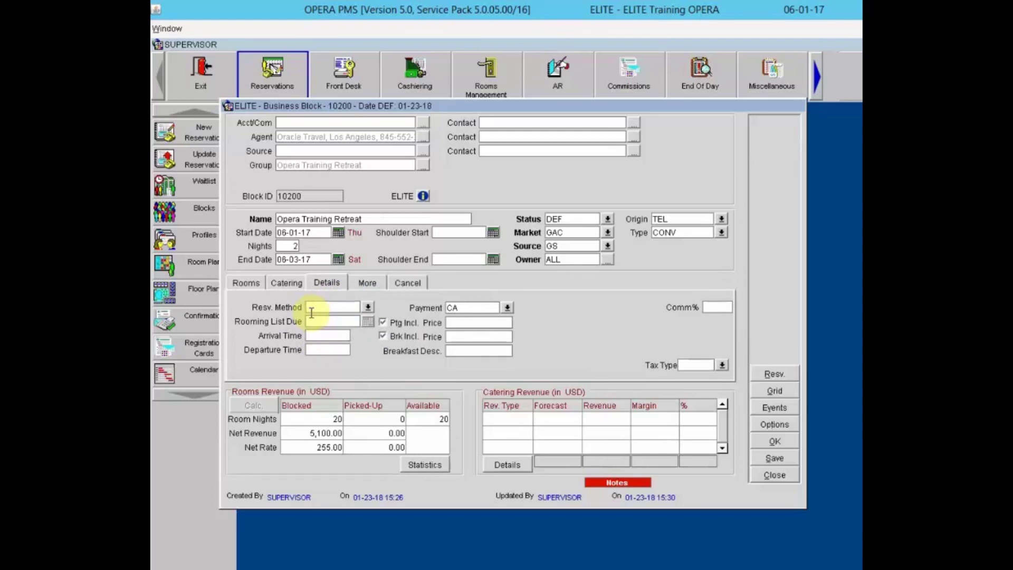
click(372, 305)
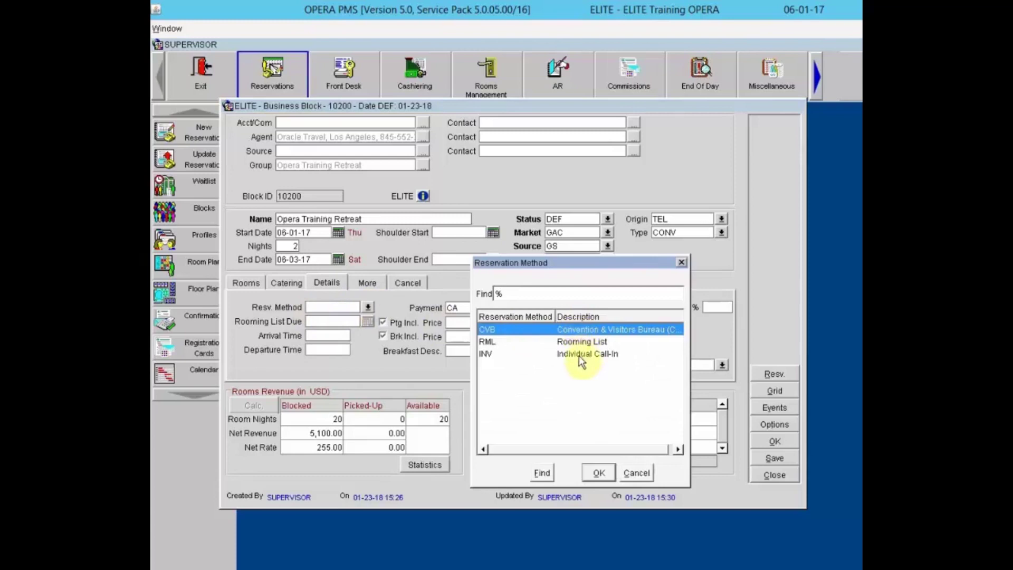
click(640, 472)
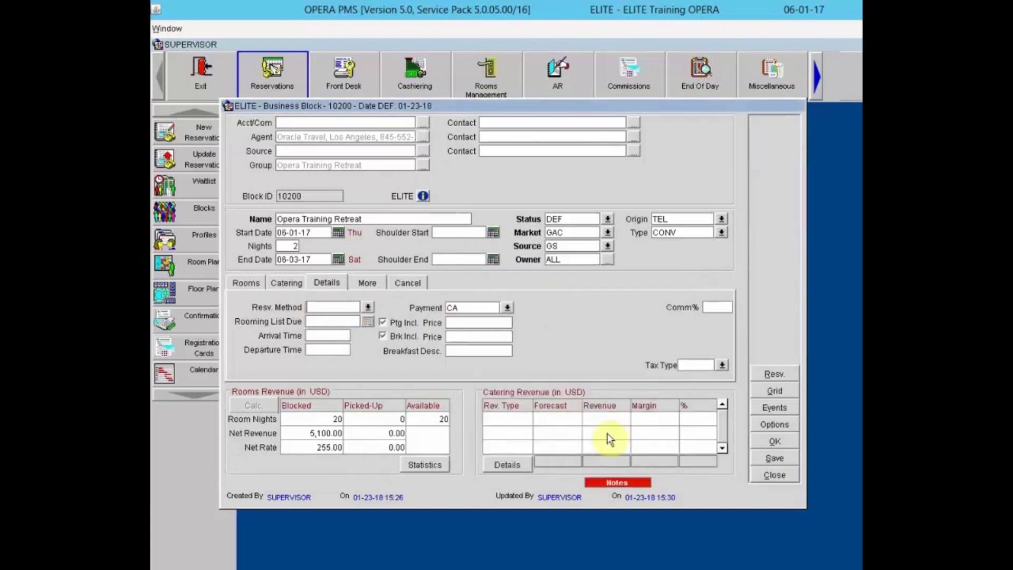
click(342, 336)
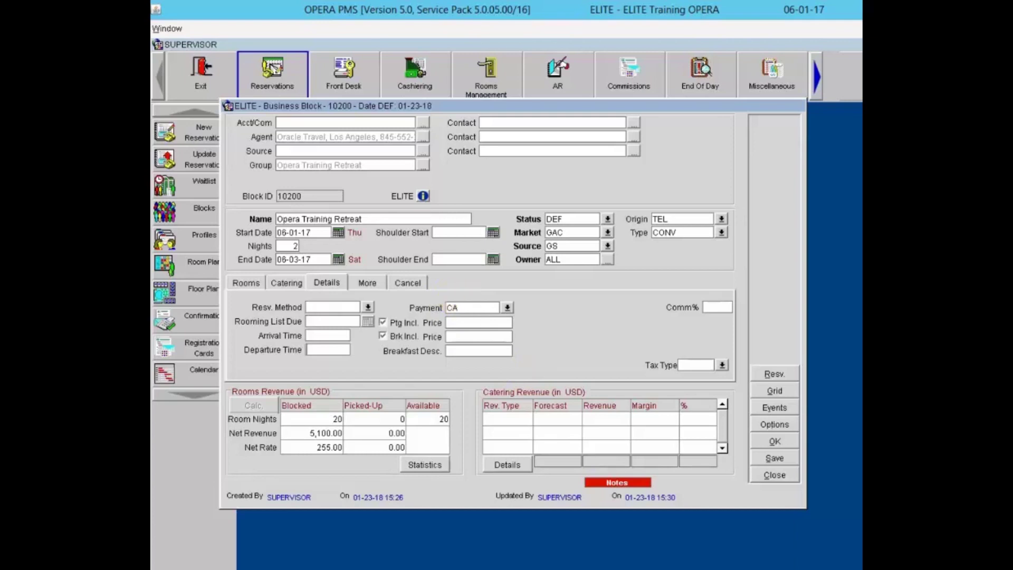
- Set the block's commission to 10 percent
click(722, 307)
text(10)
key(Tab)
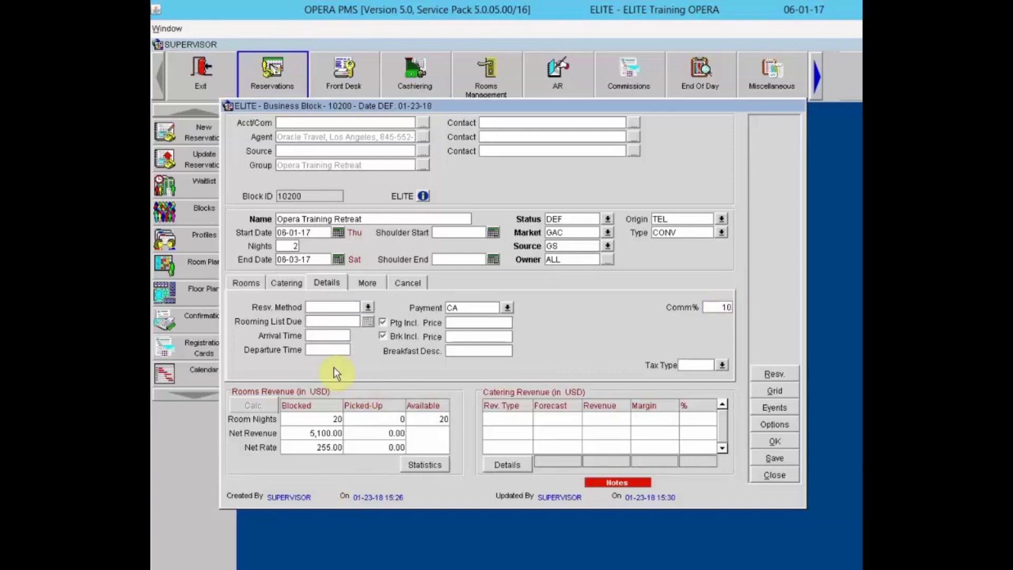
- View the block's additional and cancellation information, and open its room grid
click(369, 283)
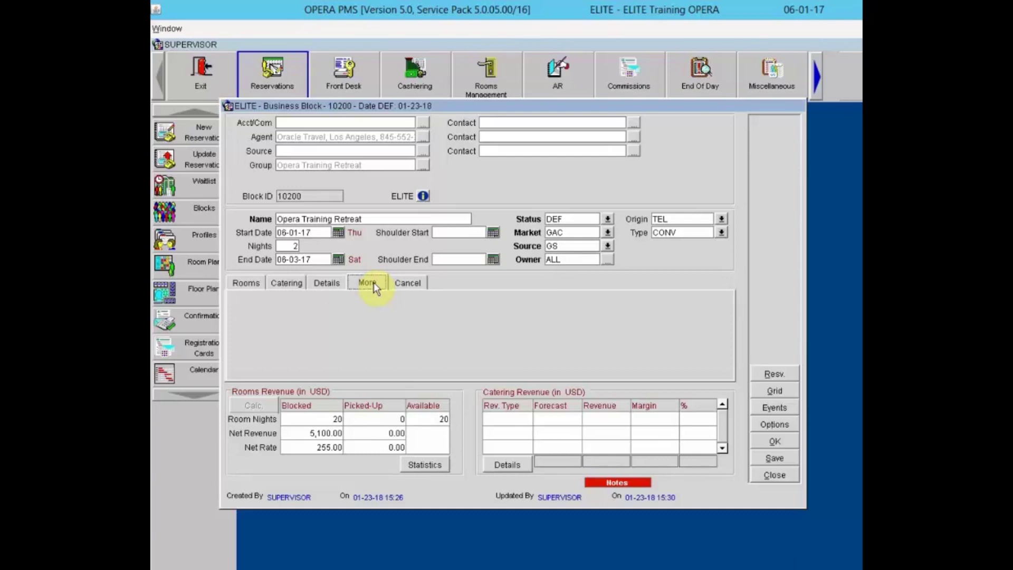
click(407, 283)
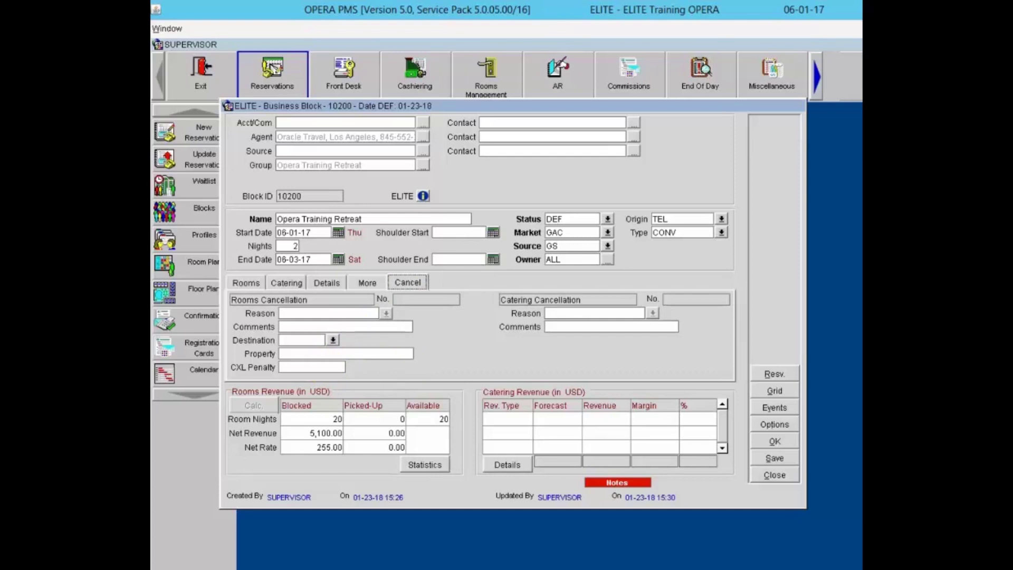
click(767, 392)
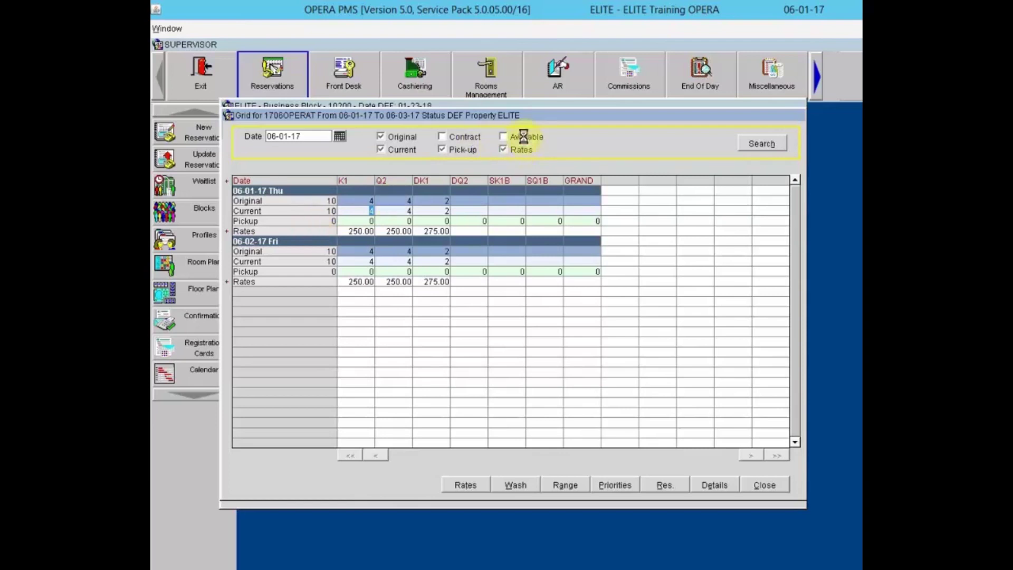
- Show the contract and available rows in the room grid, and view the rate breakdown for 06-01-17 and for all dates
click(769, 139)
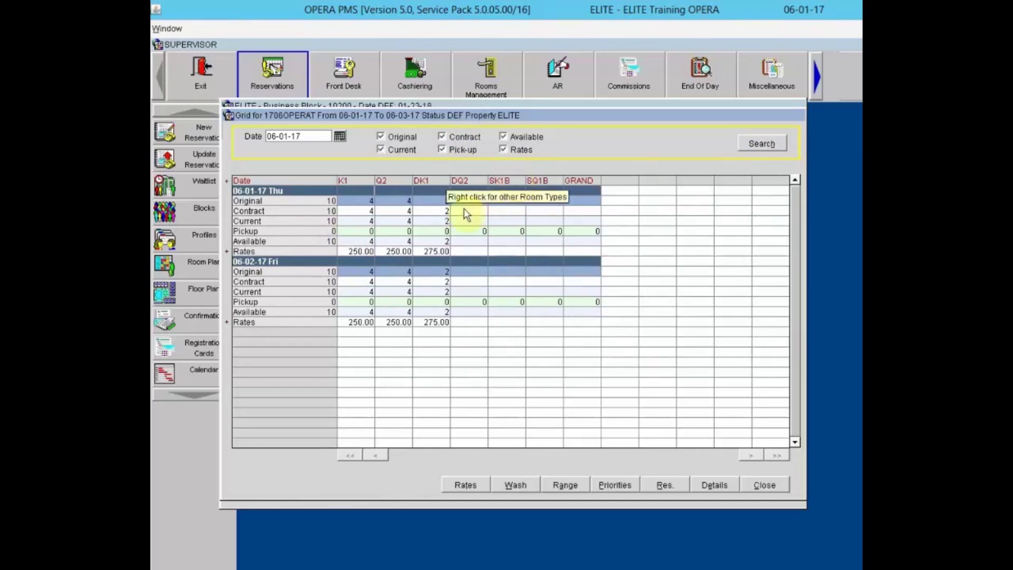
click(227, 252)
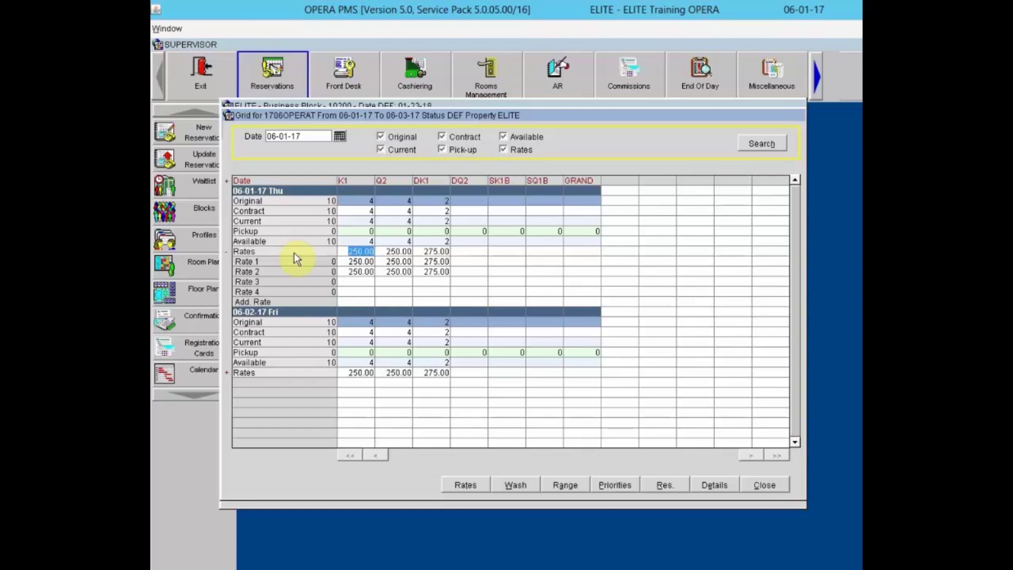
click(226, 183)
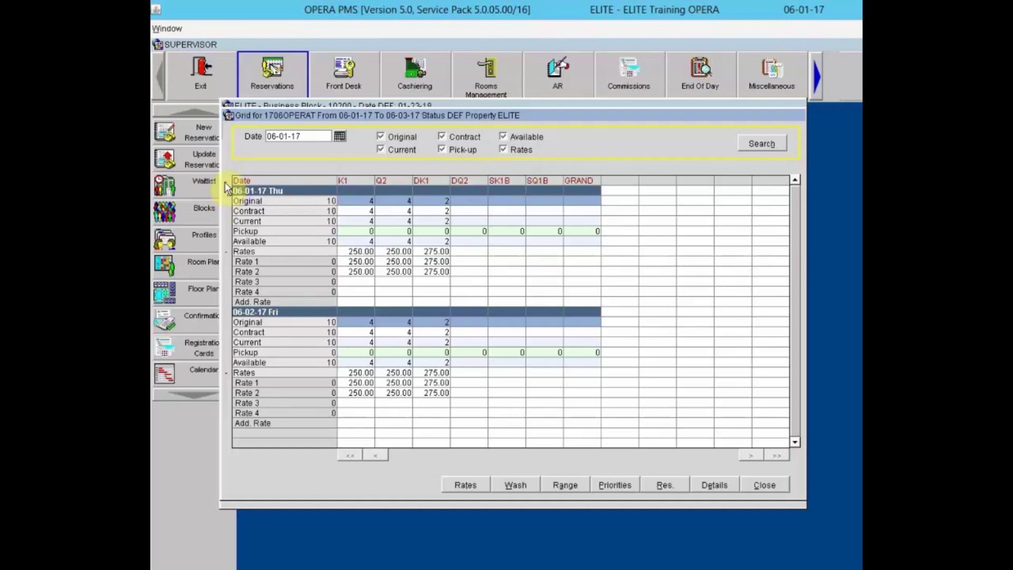
click(225, 182)
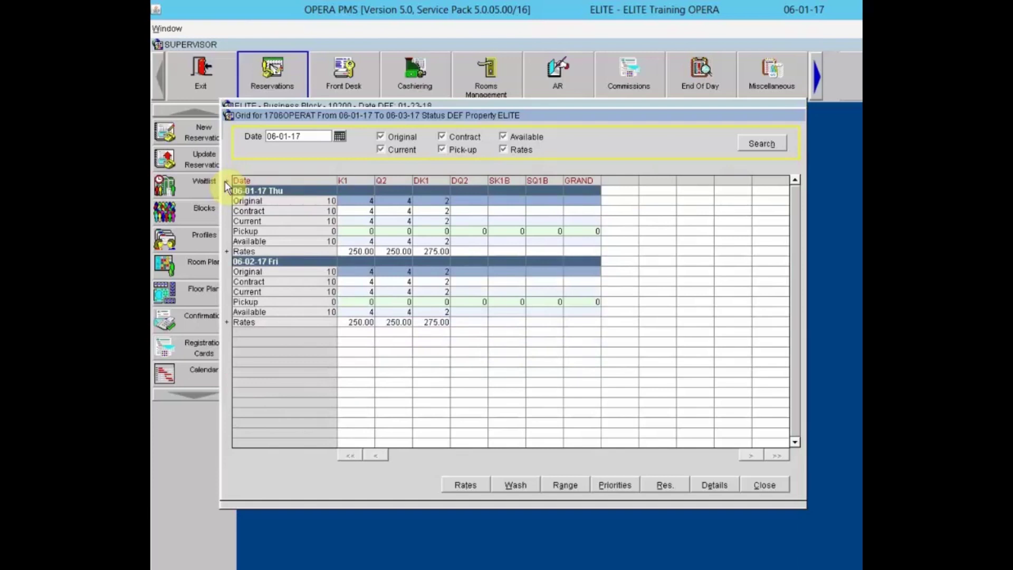
click(226, 251)
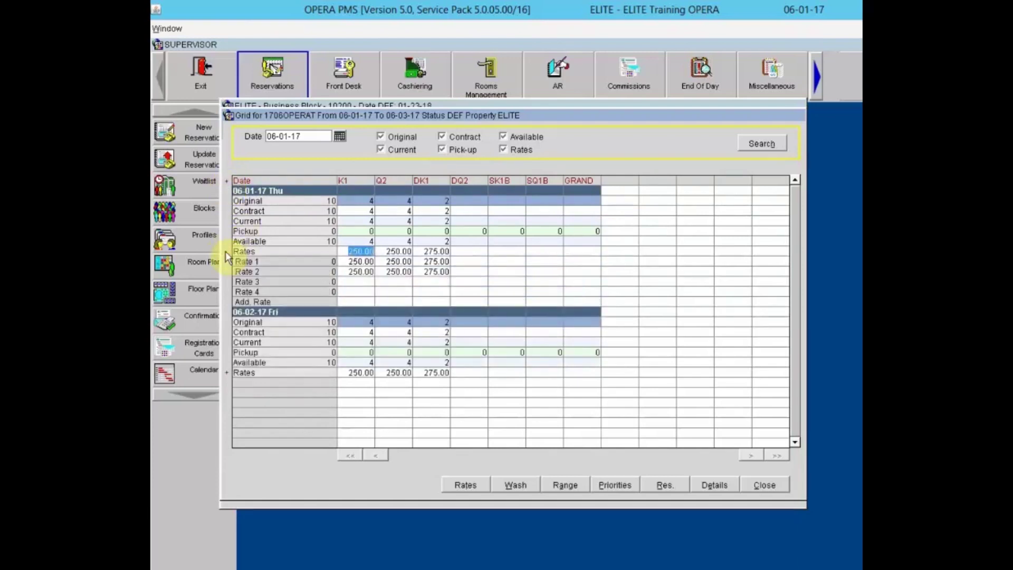
click(226, 251)
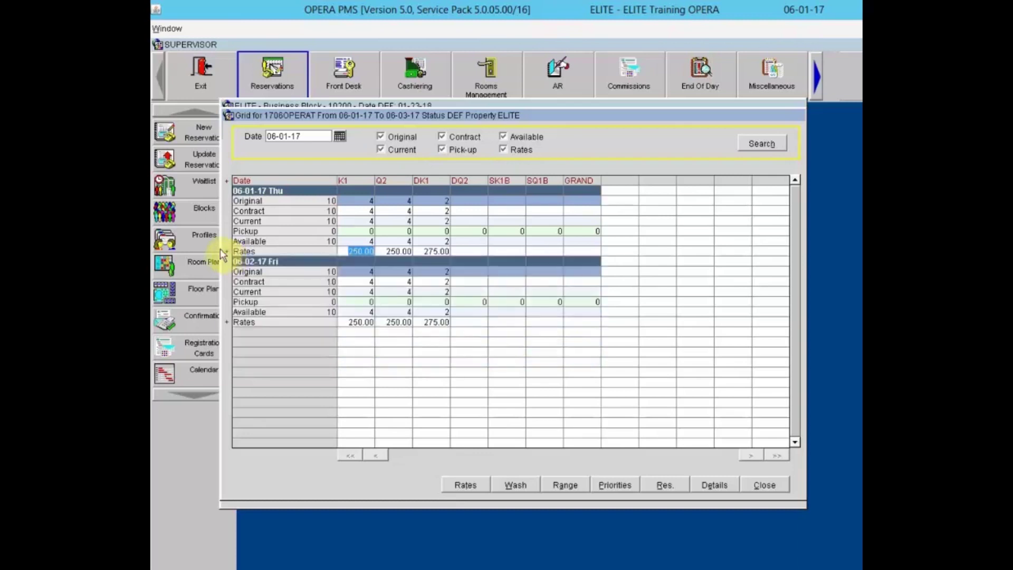
click(226, 180)
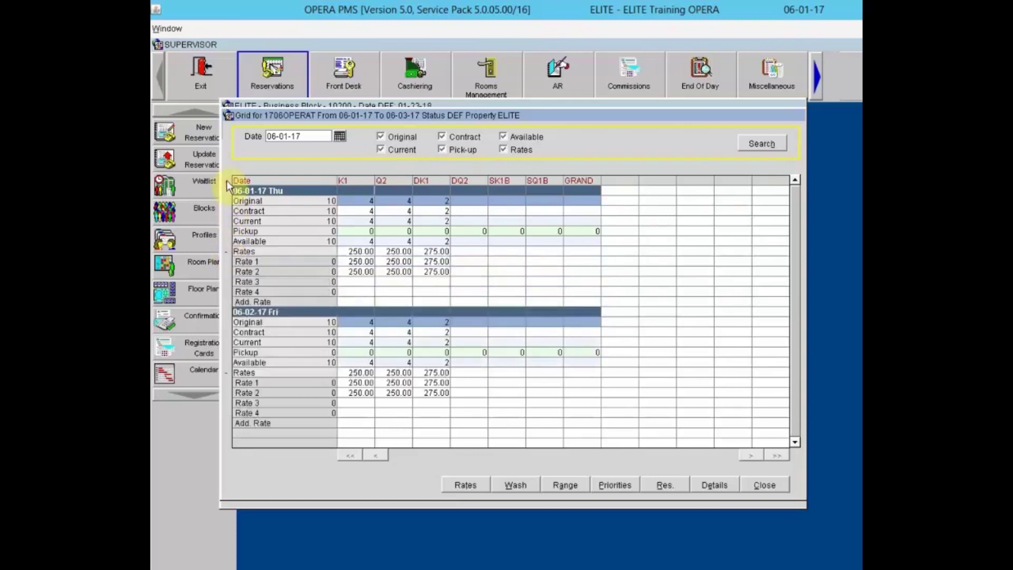
click(227, 180)
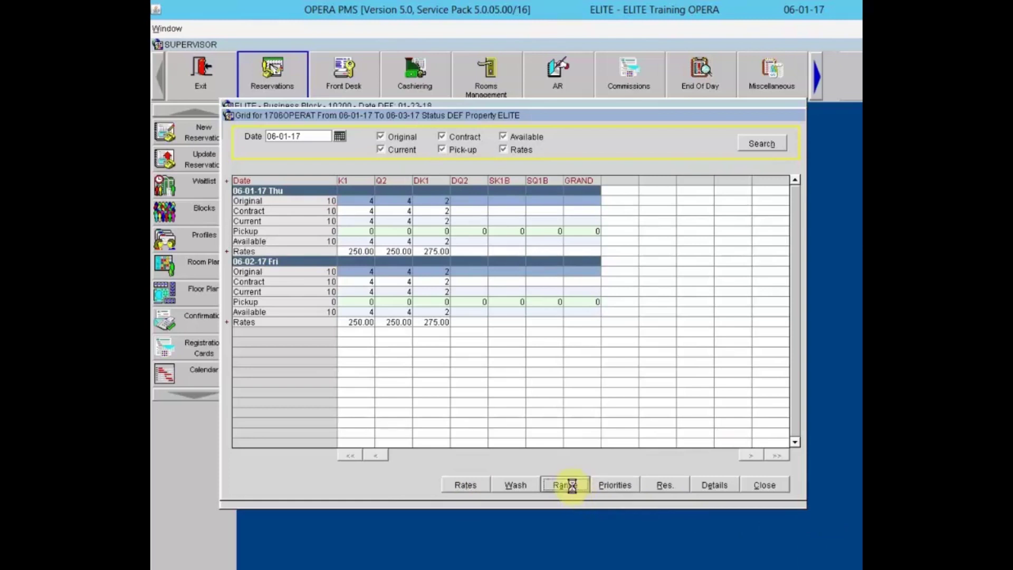
- Set room type SK1B in the current grid to 2 rooms with Rate 1 and Rate 2 at 280.00 for 06-01-17 to 06-03-17
click(572, 485)
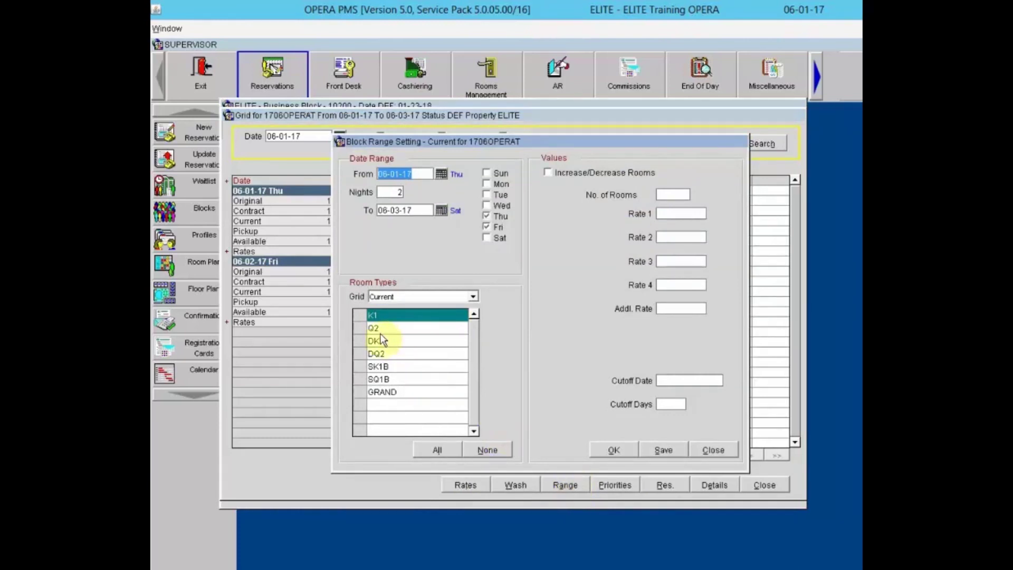
click(362, 366)
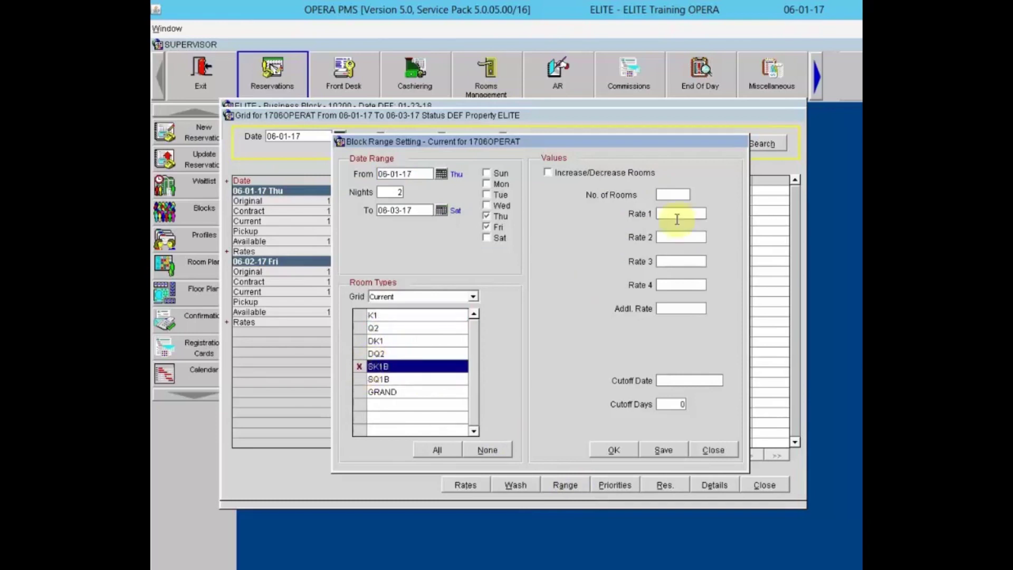
click(680, 195)
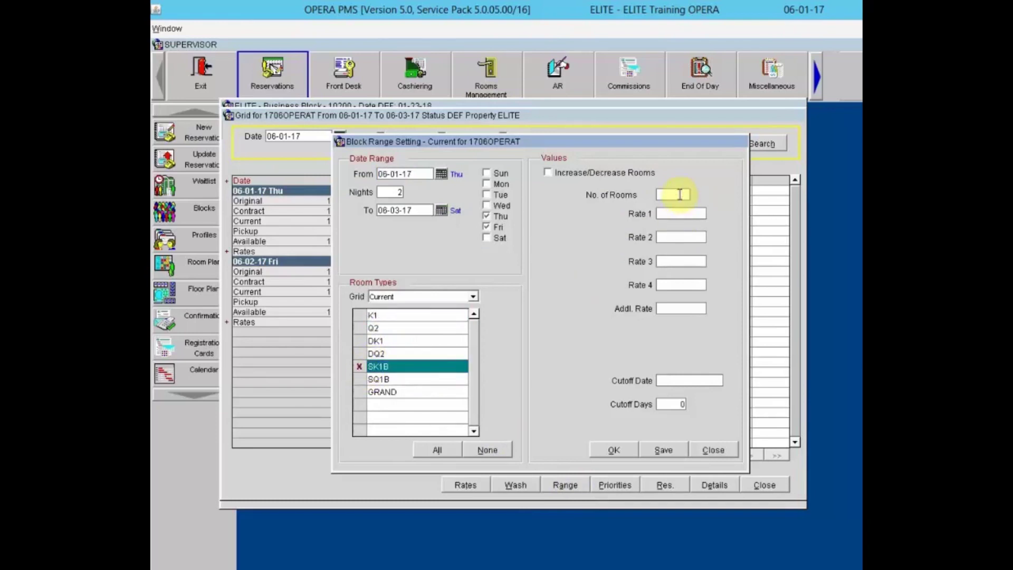
text(2)
key(Tab)
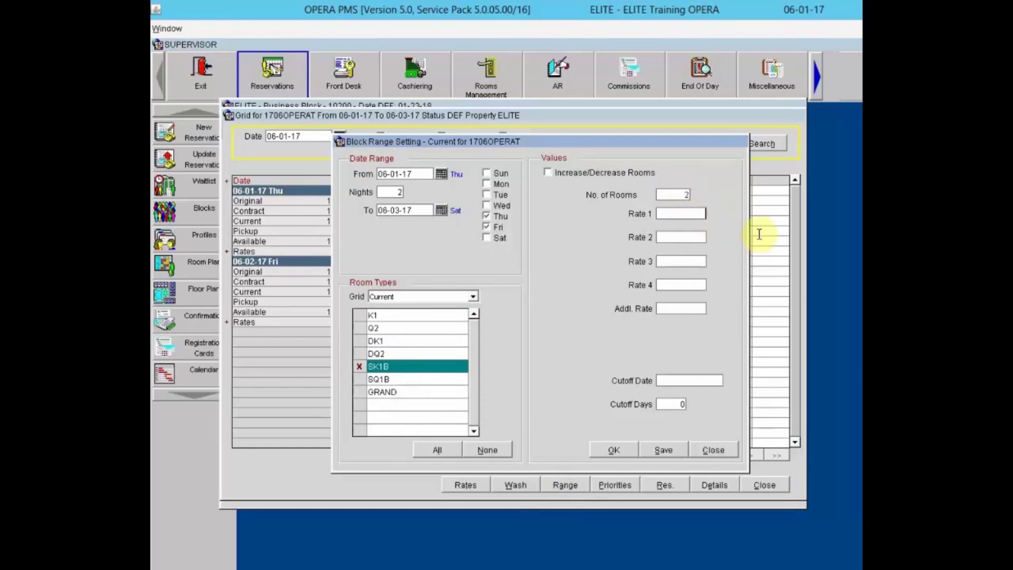
text(280)
key(Tab)
text(280)
key(Tab)
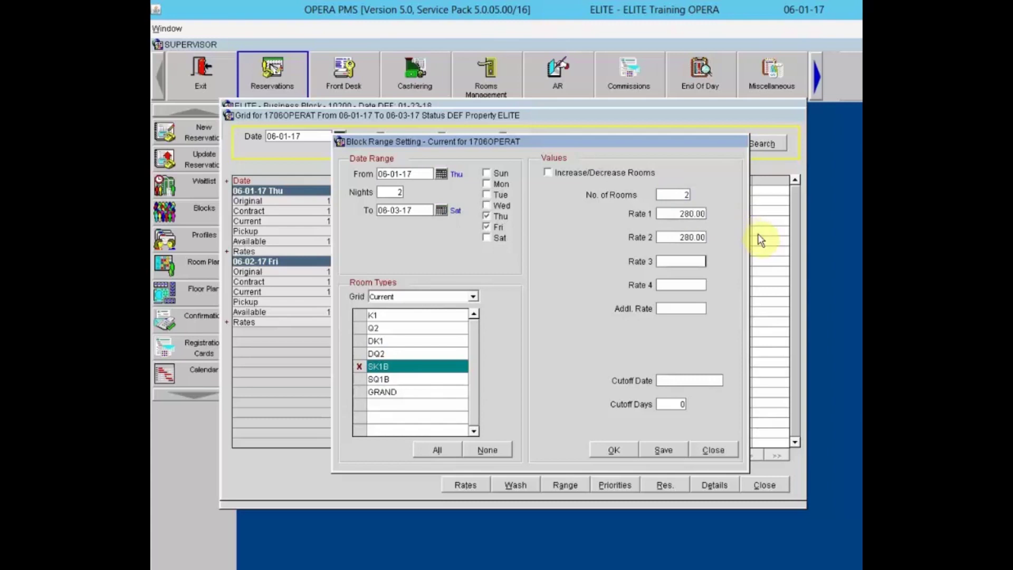
click(615, 449)
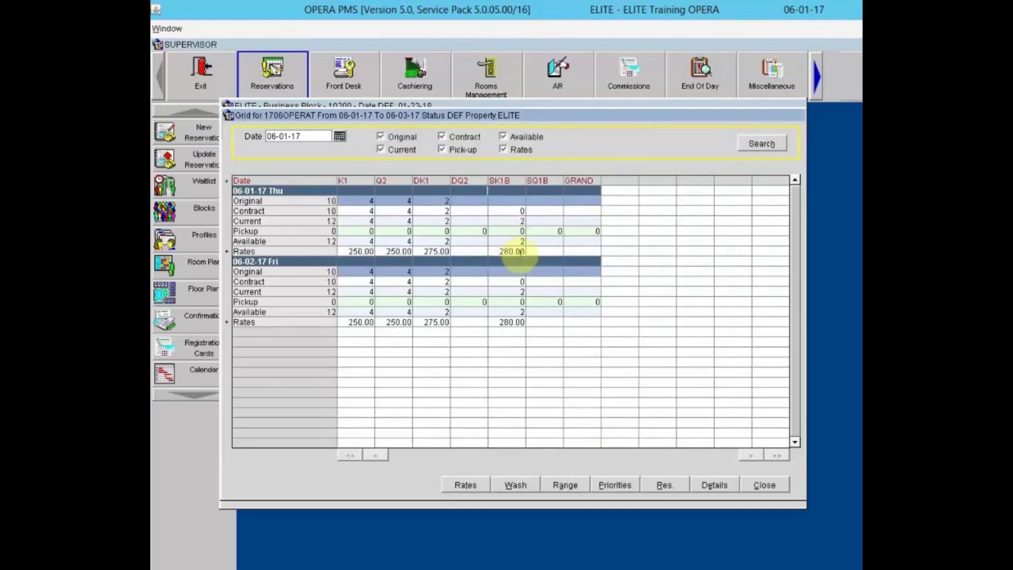
click(572, 483)
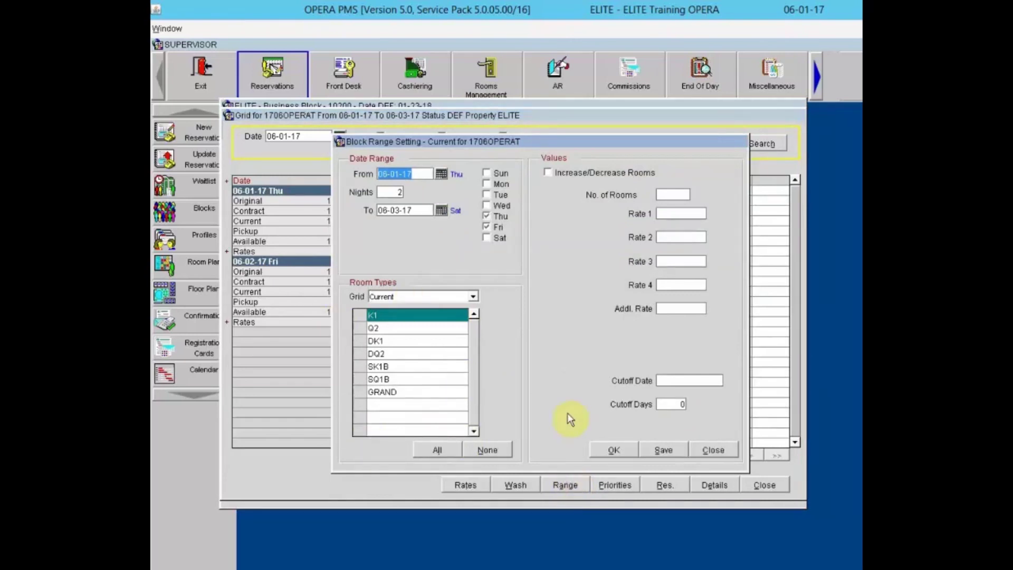
click(725, 452)
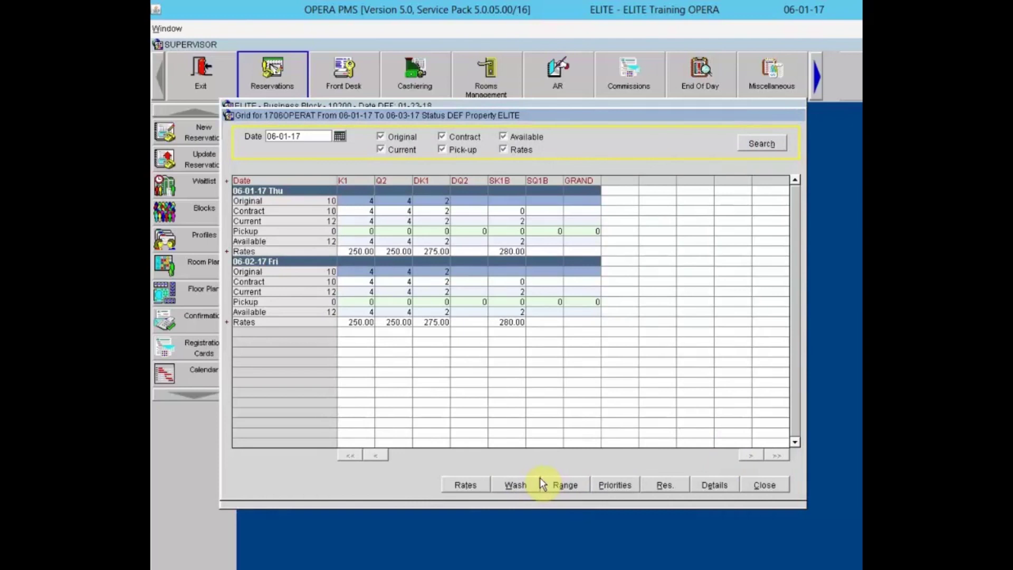
- Wash 2 rooms by value from room type SK1B for 06-01-17 to 06-03-17
click(525, 484)
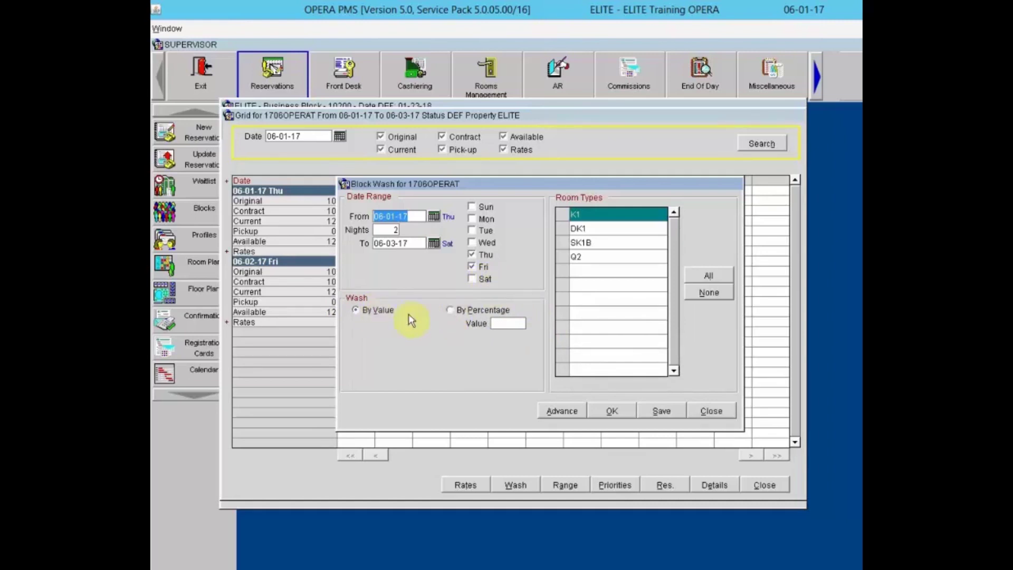
click(504, 323)
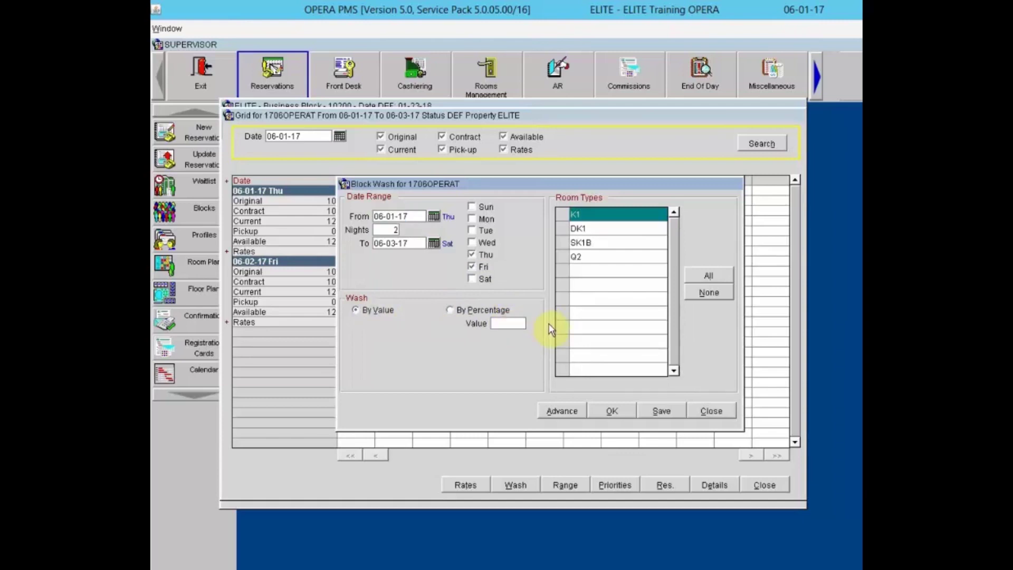
text(2)
key(Tab)
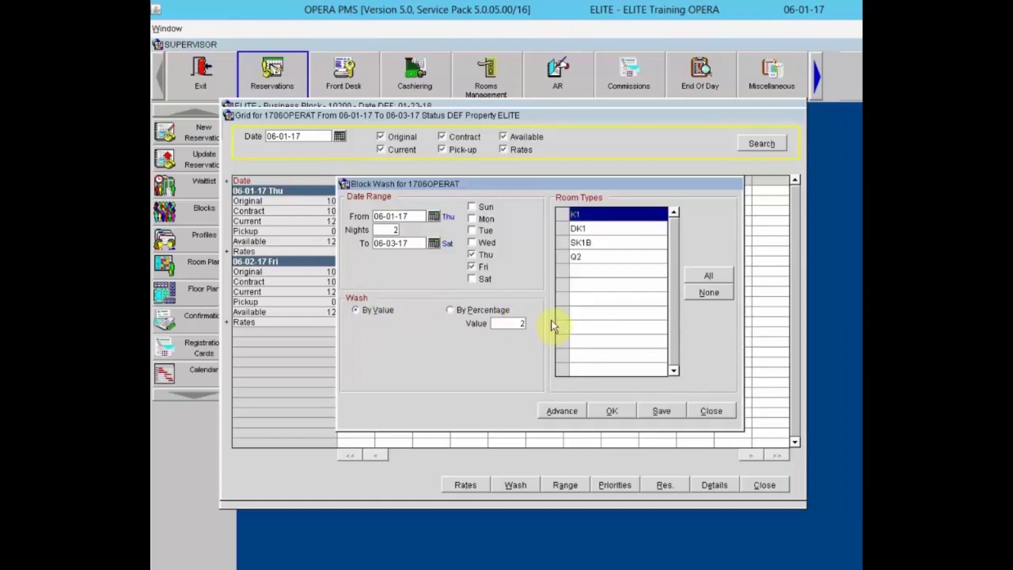
click(564, 243)
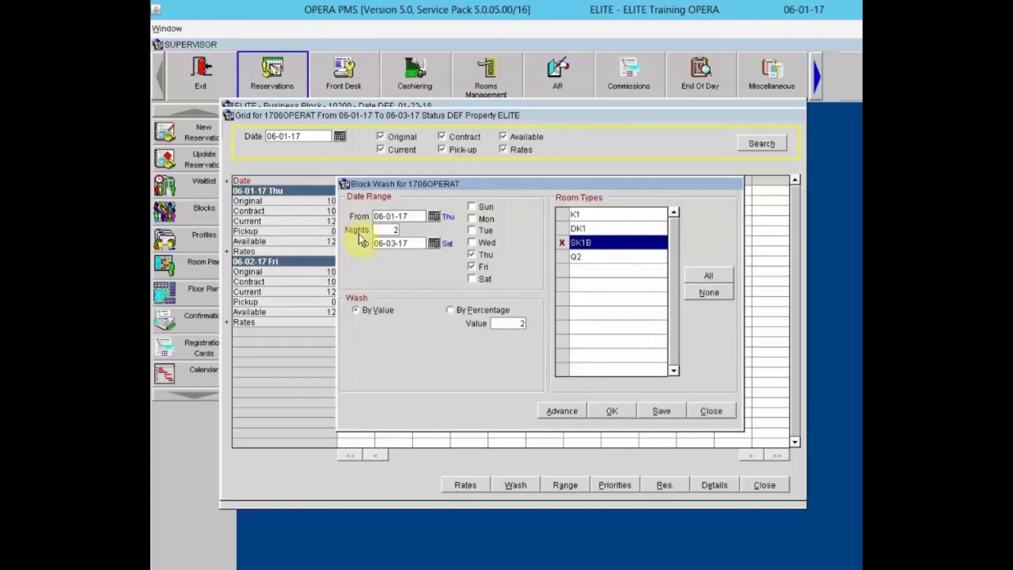
click(611, 411)
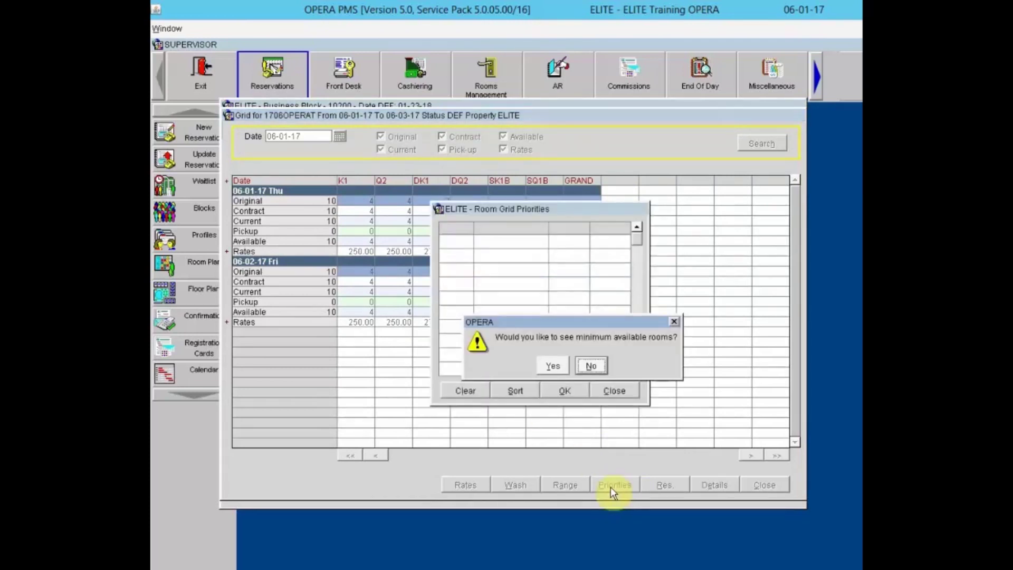
- Prioritize the grid's room types in the order K1, Q2, DK1, SK1B, with minimum available rooms shown
click(547, 366)
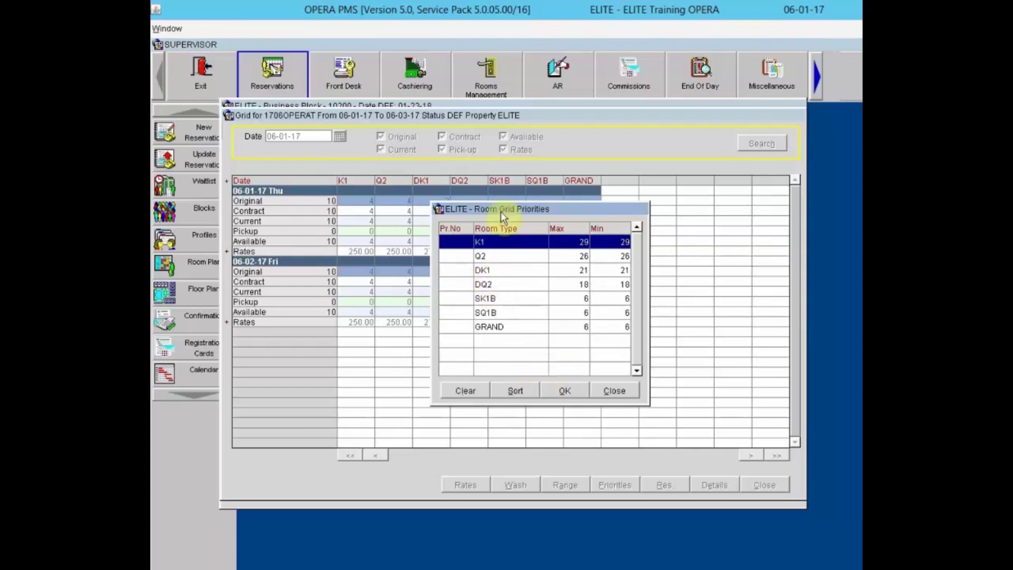
drag(501, 210, 589, 213)
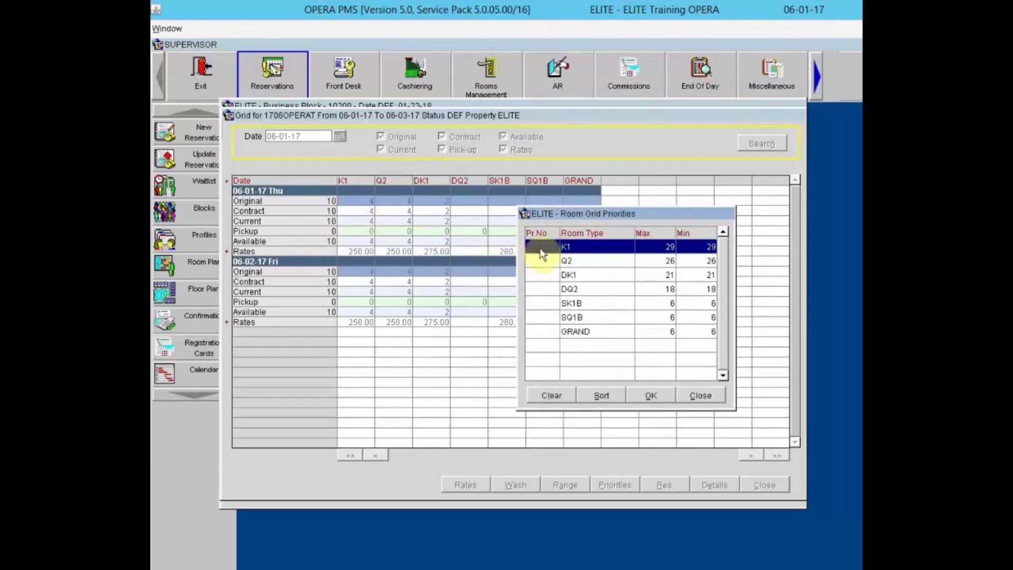
click(540, 246)
click(540, 261)
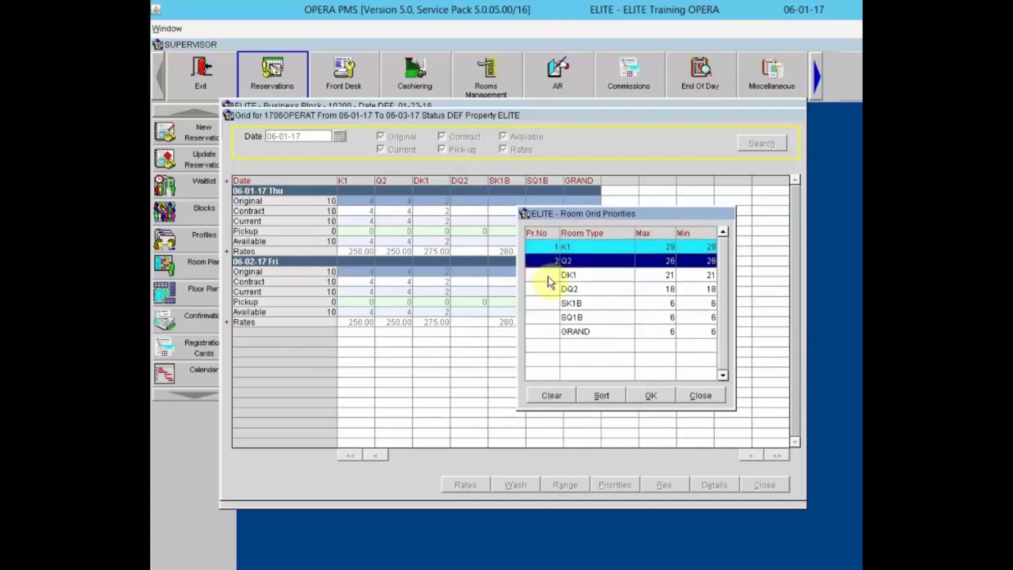
click(548, 276)
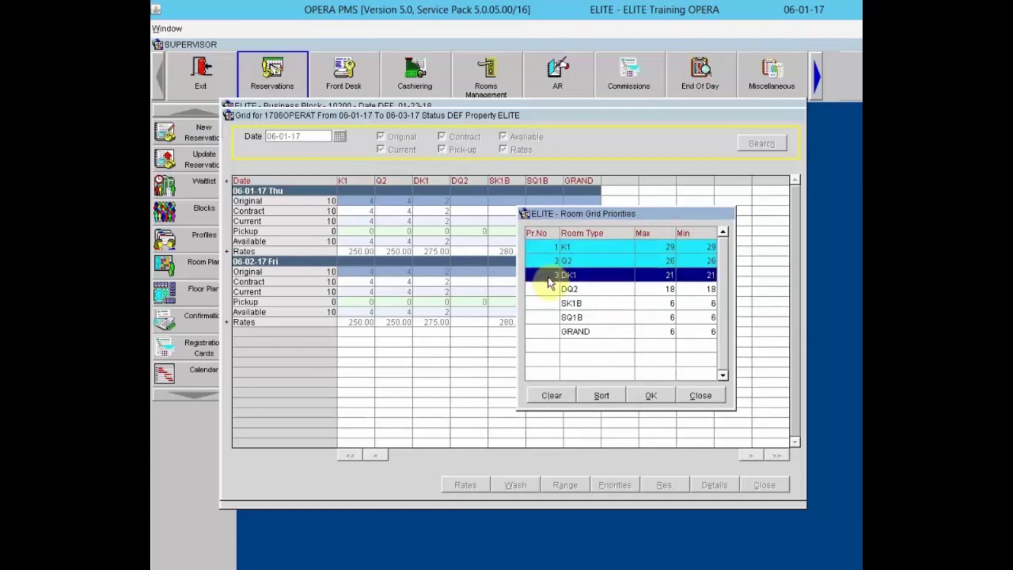
click(549, 305)
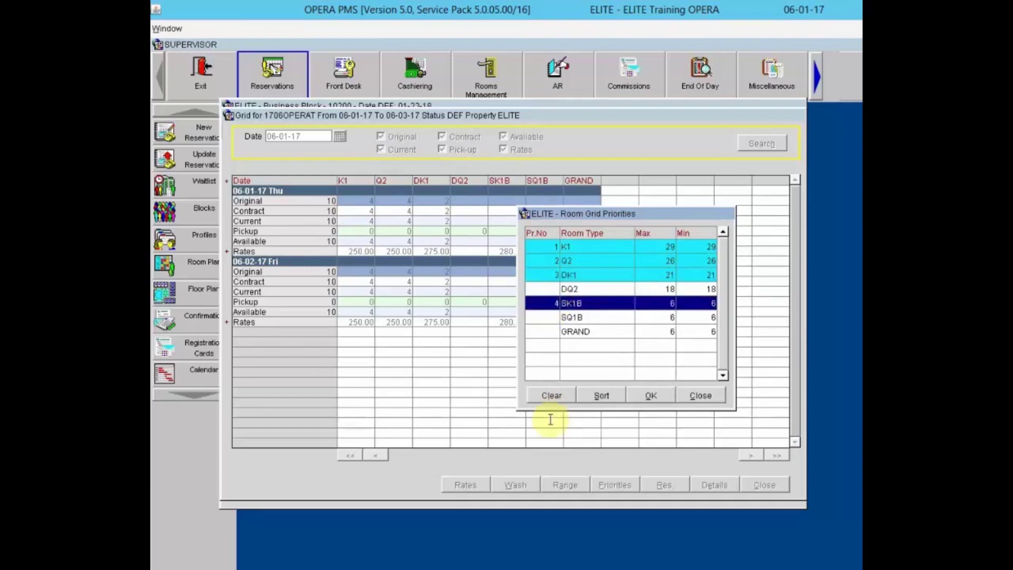
click(647, 396)
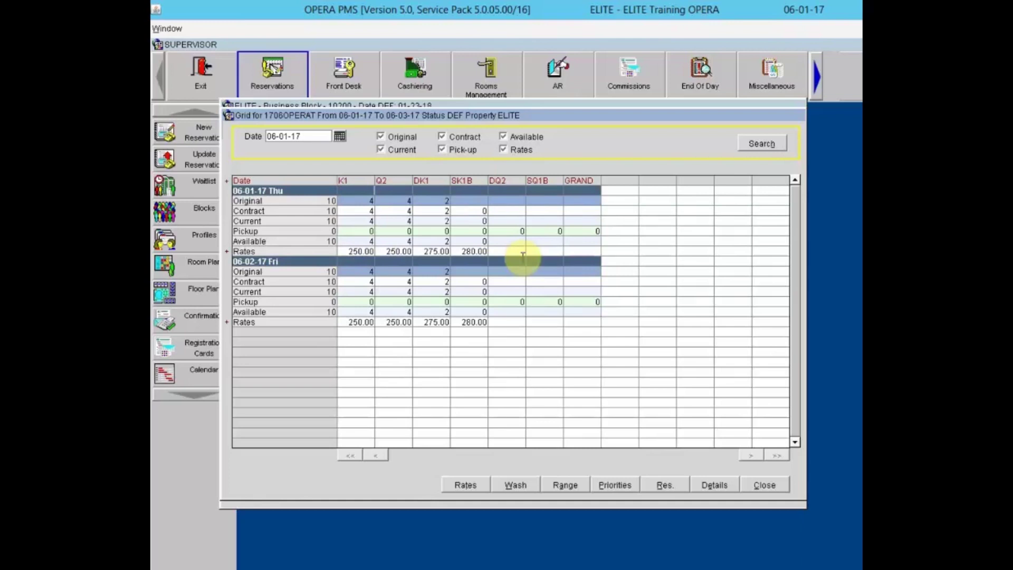
- Check the block's reservations and group details for room type K1 on 06-01-17
click(667, 483)
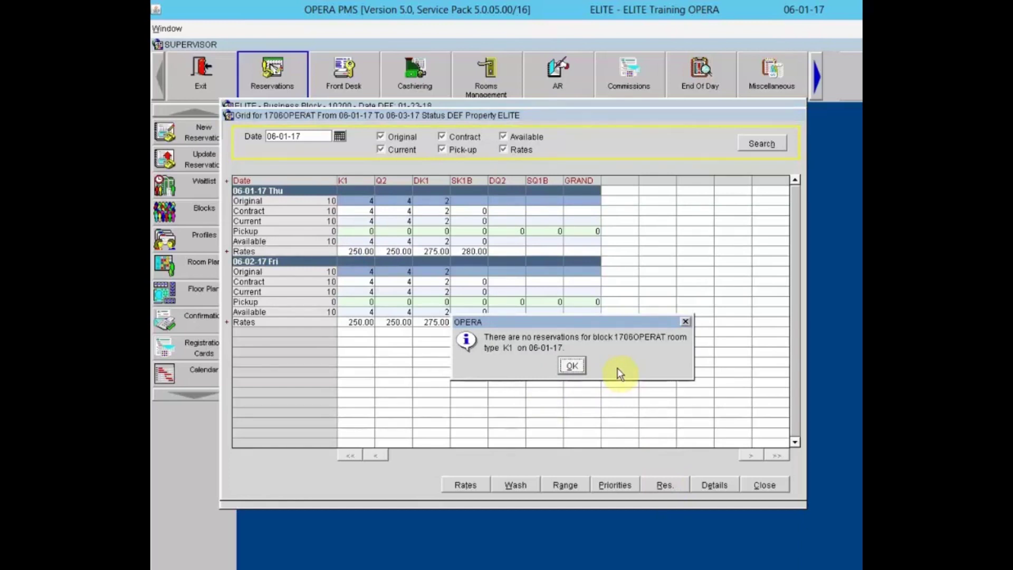
click(570, 366)
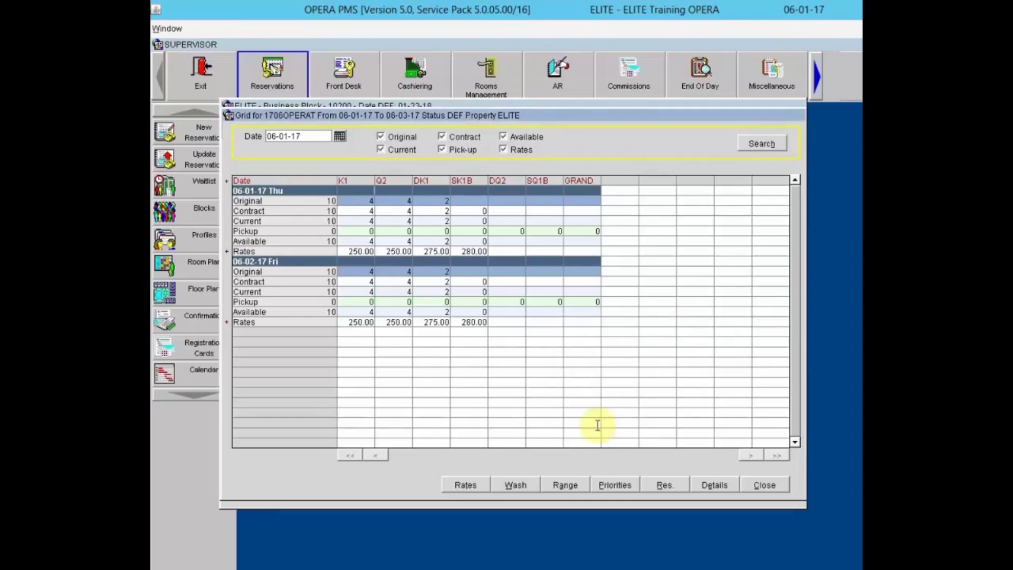
click(707, 484)
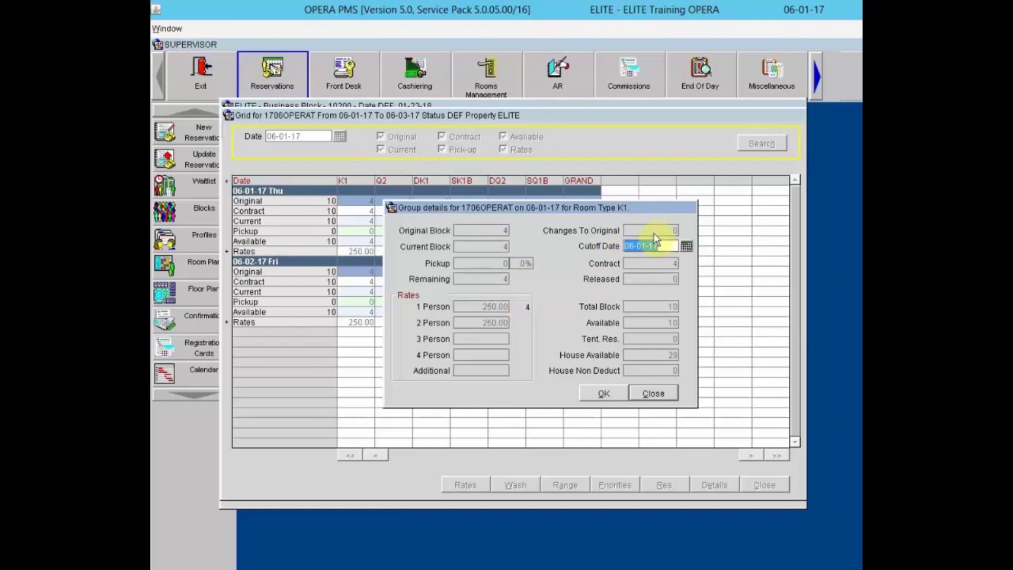
click(658, 393)
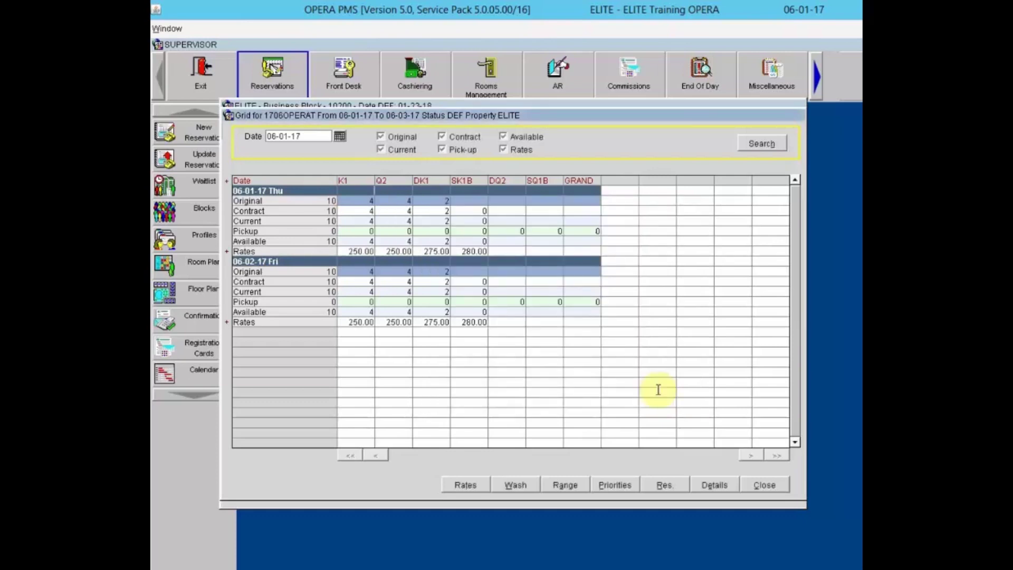
- Leave the room grid, open the block's options, and view the additional PM reservation prompt without creating one
click(766, 482)
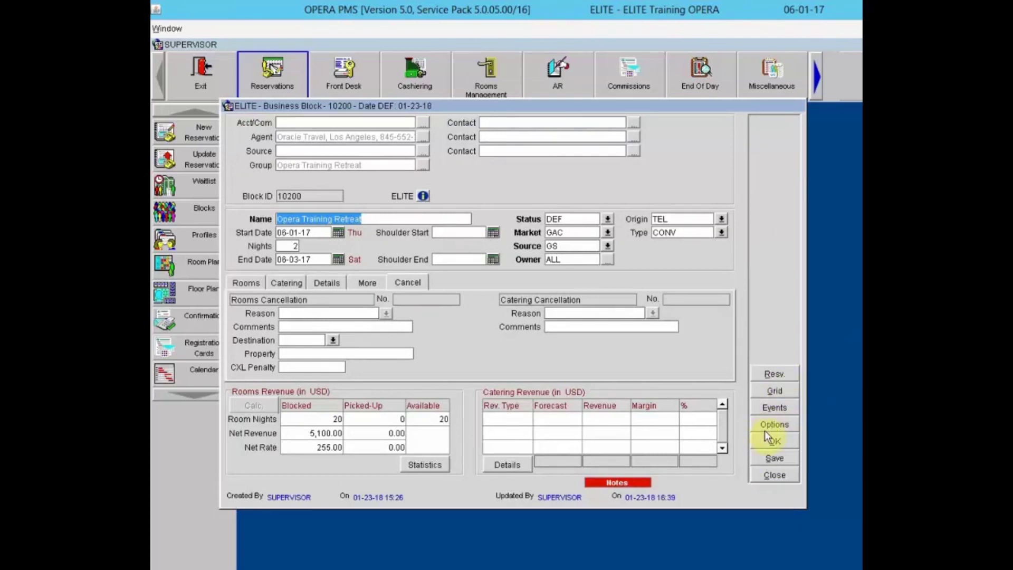
click(778, 425)
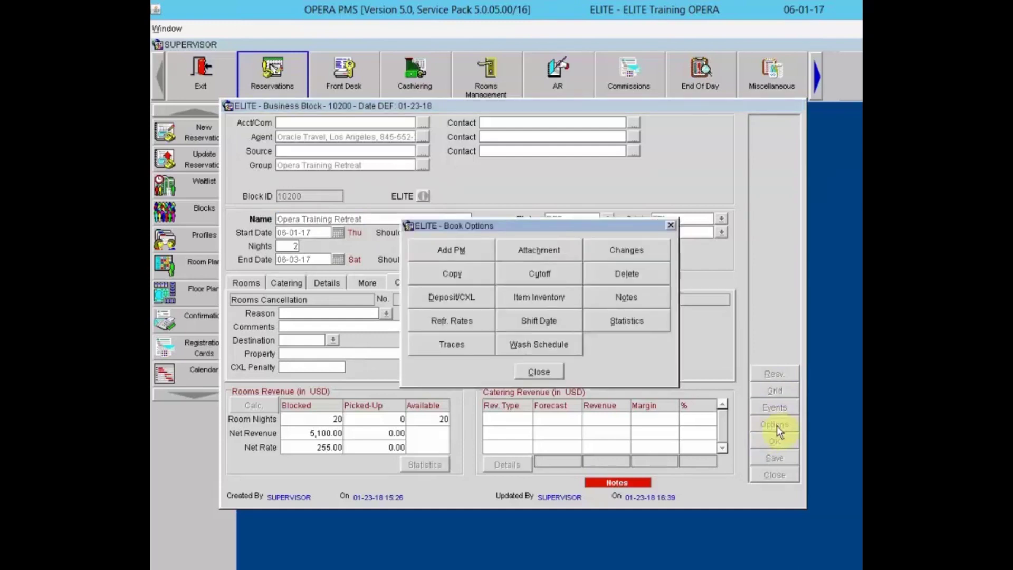
click(451, 252)
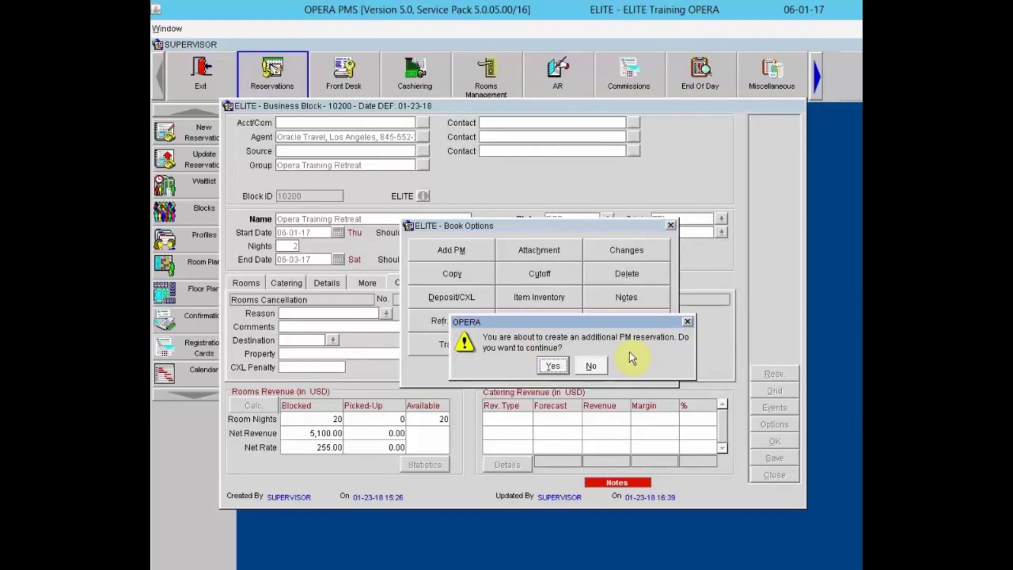
click(600, 367)
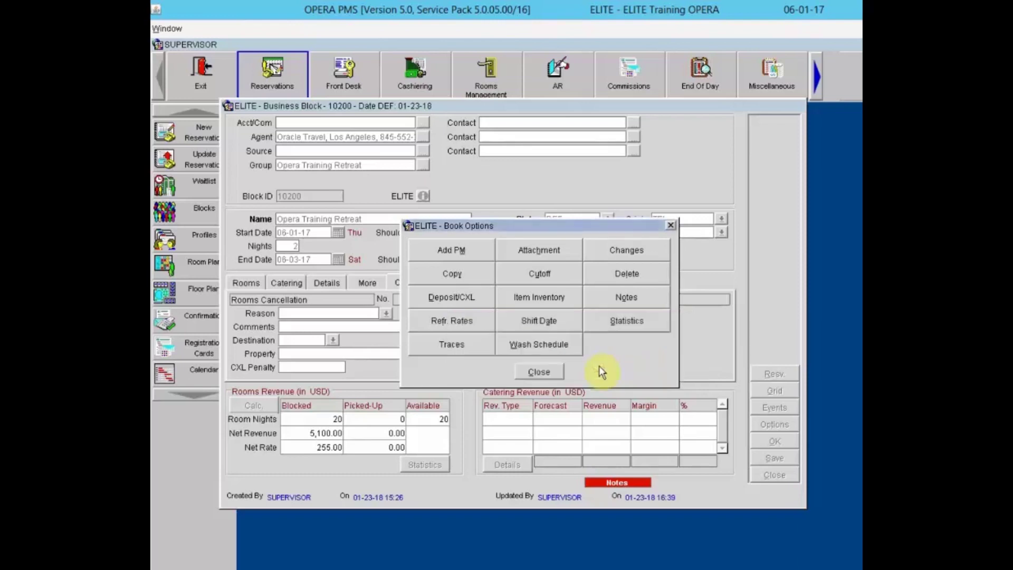
- Close the block options, check the block's current and future reservation list, and return to the business block
click(548, 372)
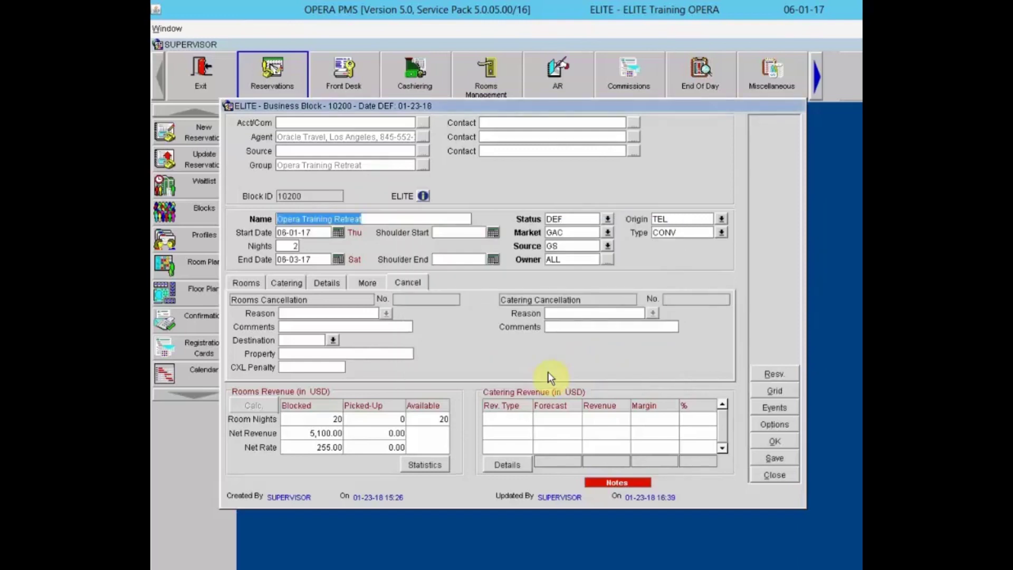
click(782, 374)
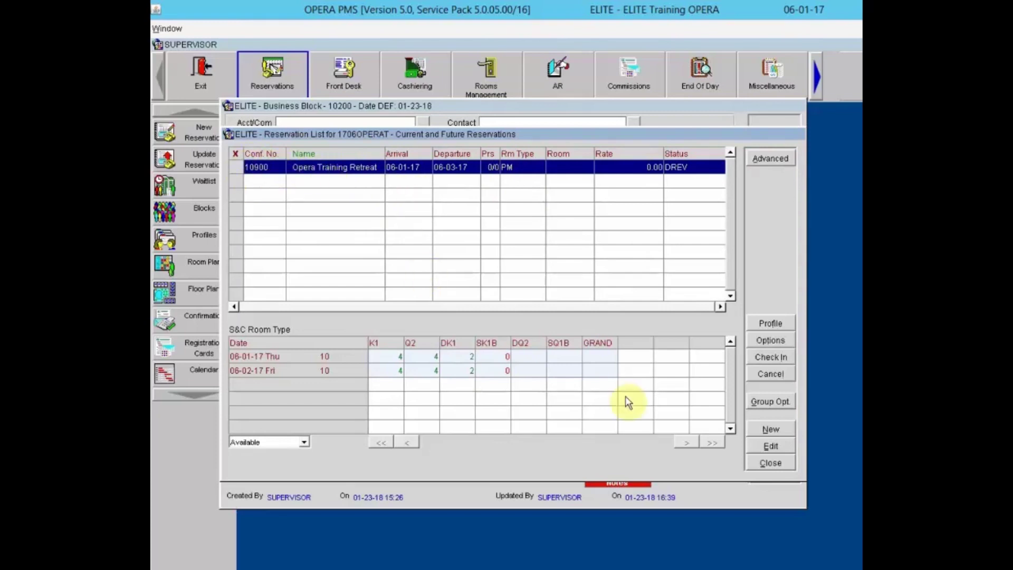
click(767, 463)
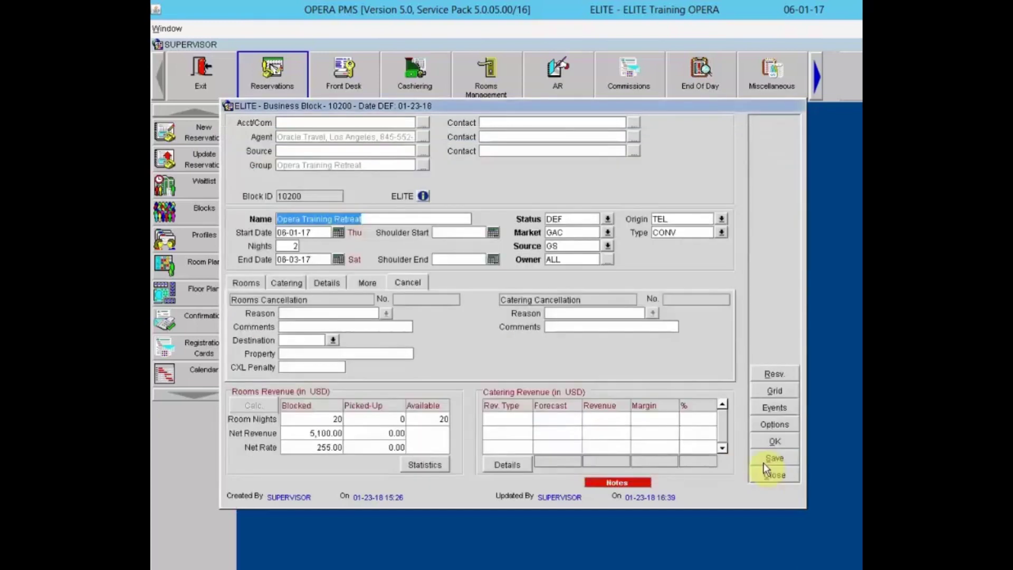
- Open the block's options, view its attachments list without adding a file, and return to the business block
click(774, 426)
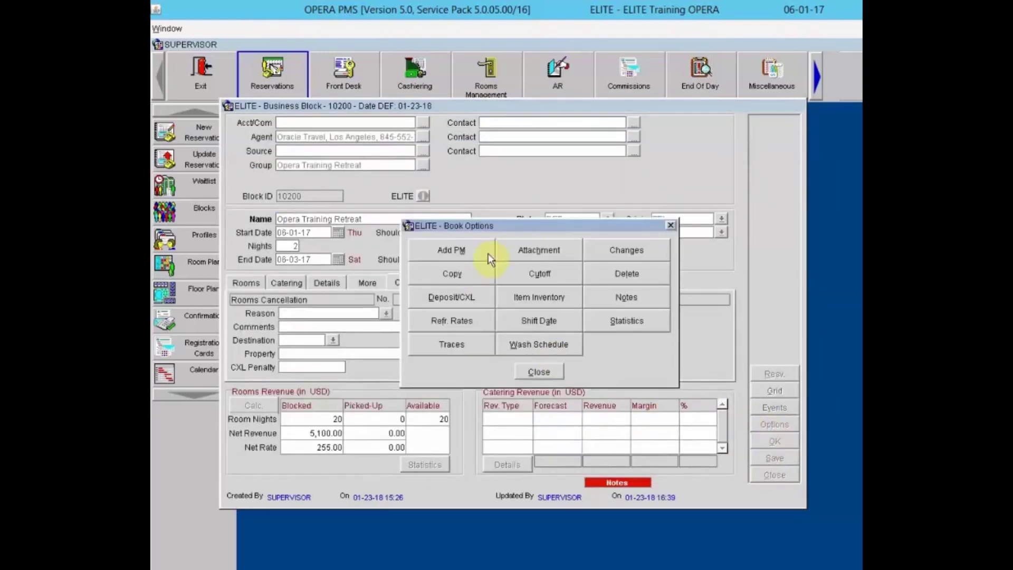
click(553, 251)
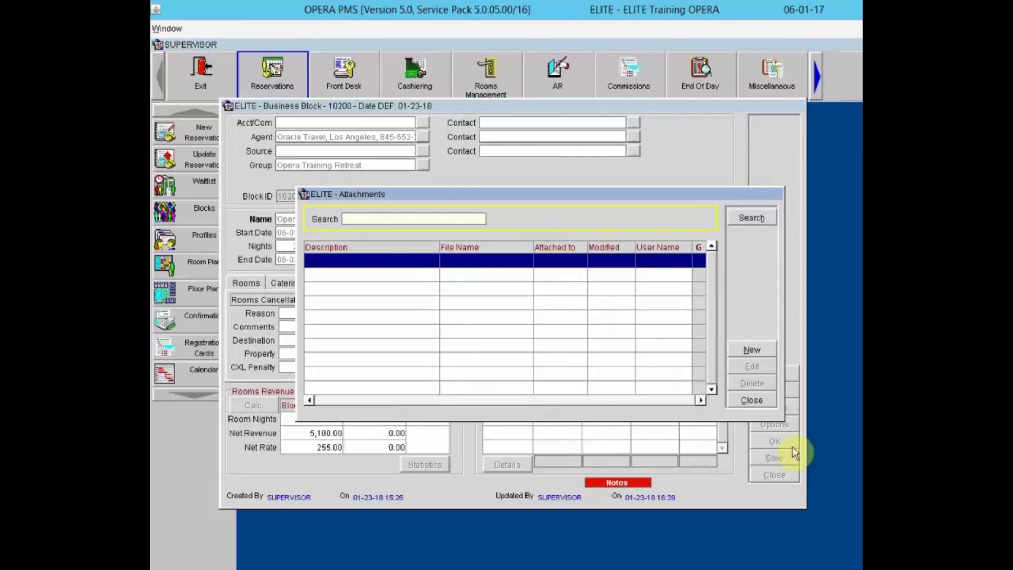
click(760, 399)
click(555, 370)
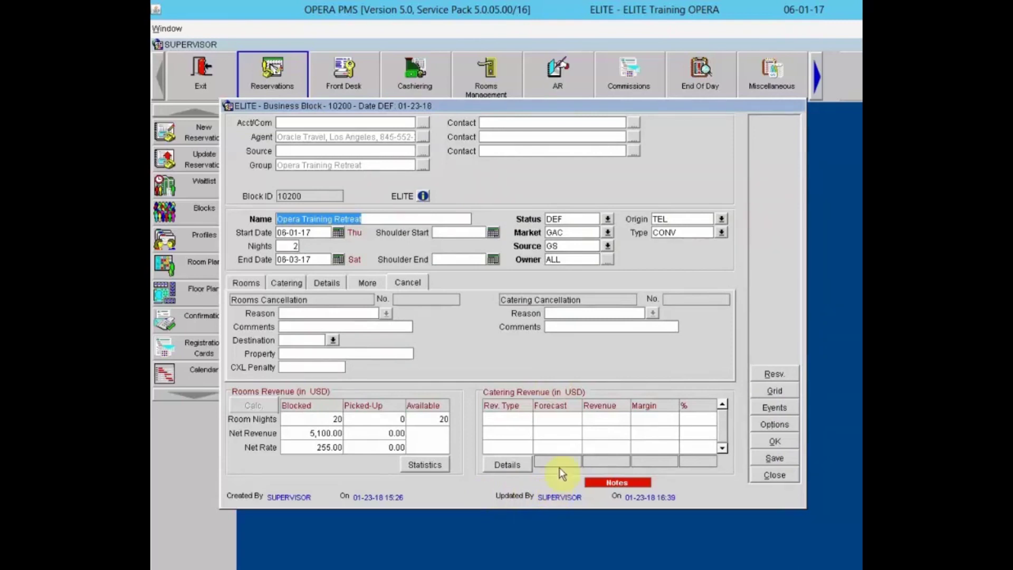
- Review the block's change log down to its oldest entries and view the activity details of the initial Q2 room block entry
click(771, 422)
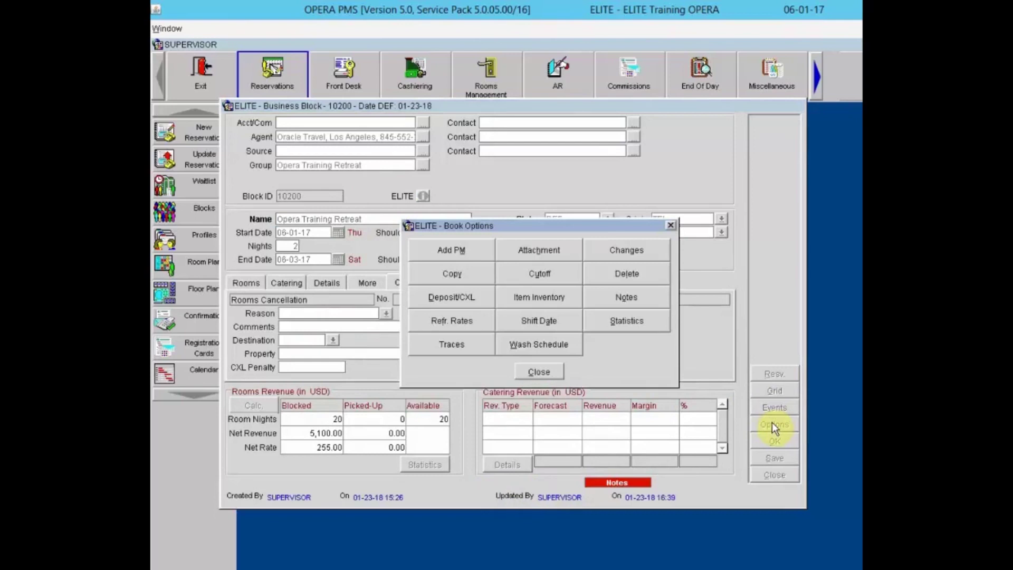
click(628, 253)
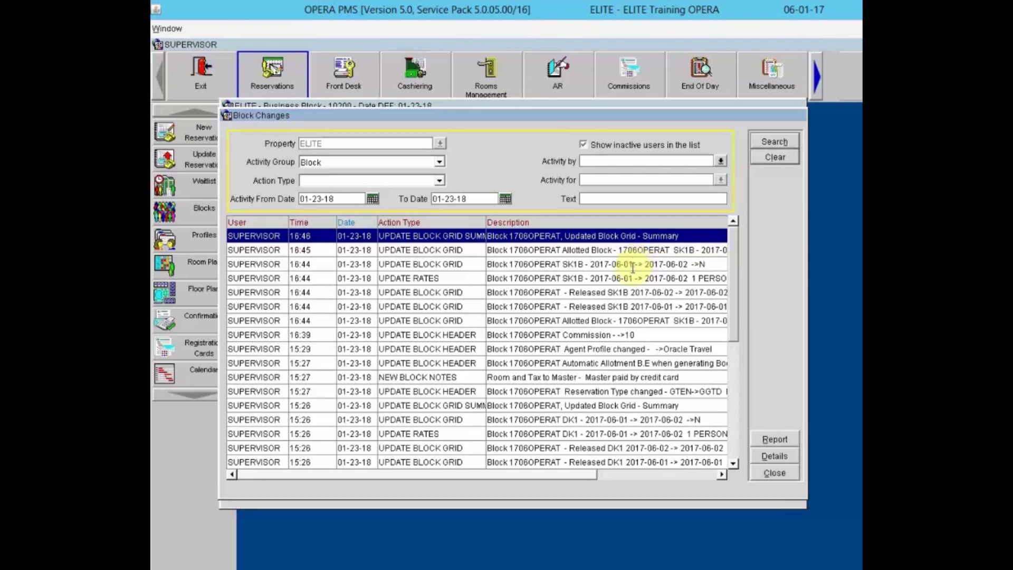
click(736, 433)
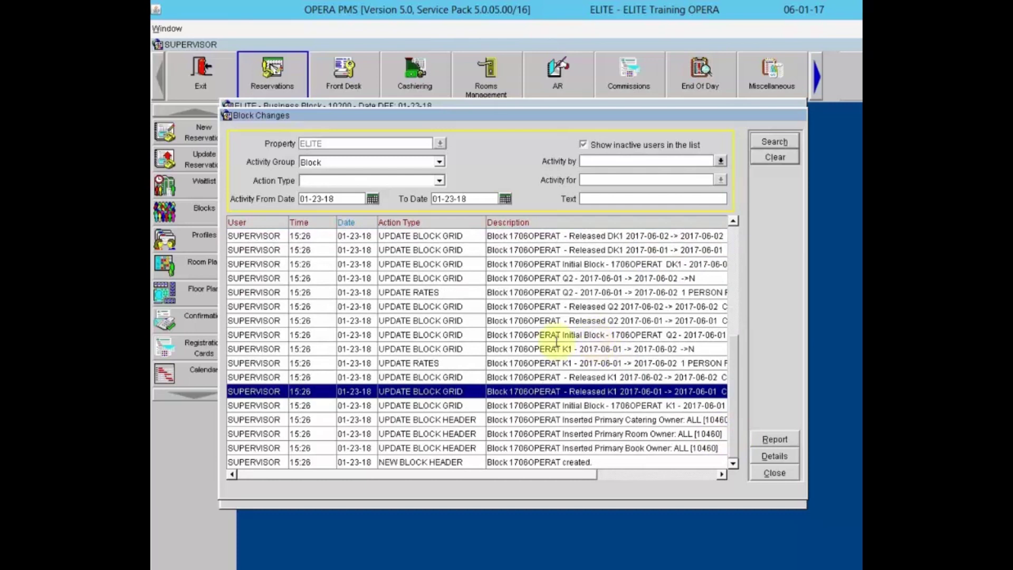
click(578, 335)
double_click(578, 335)
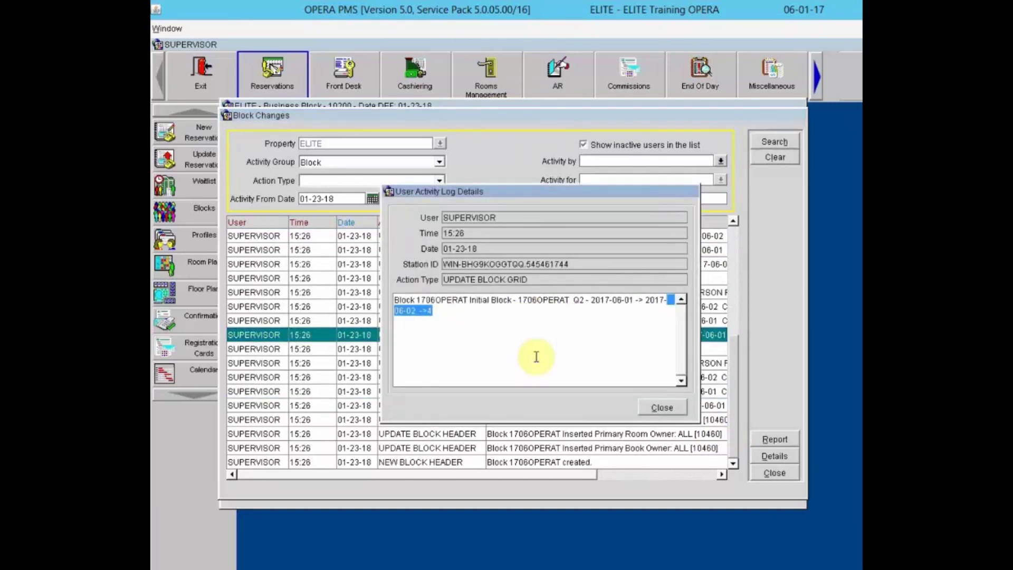
click(663, 407)
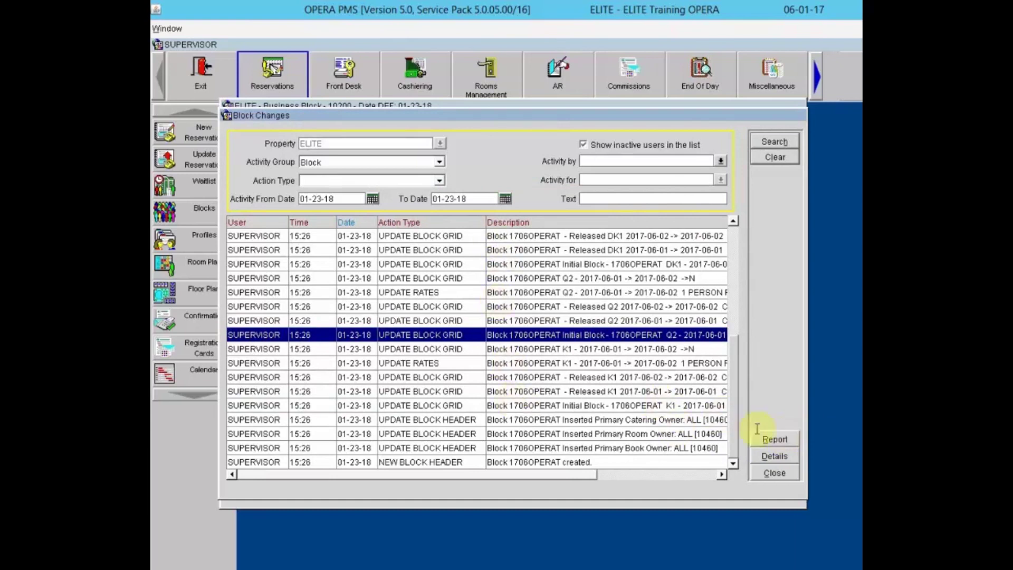
- View the output choices for the User Activity Log report without running it, and leave the change log
click(770, 440)
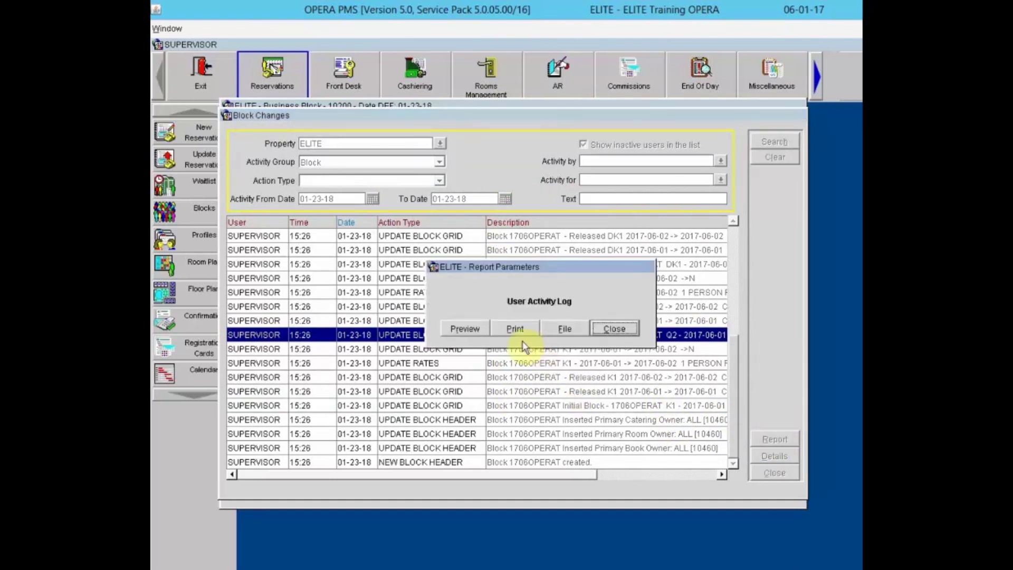
click(613, 329)
click(764, 471)
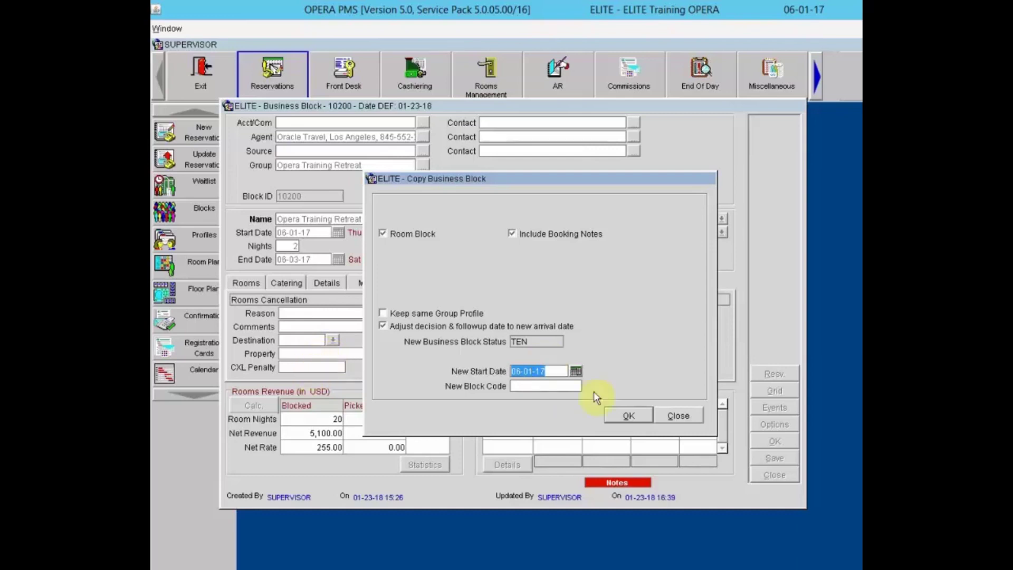
- Leave the business block copy settings without copying, and view the block's cutoff prompt without cutting off the rooms
click(686, 413)
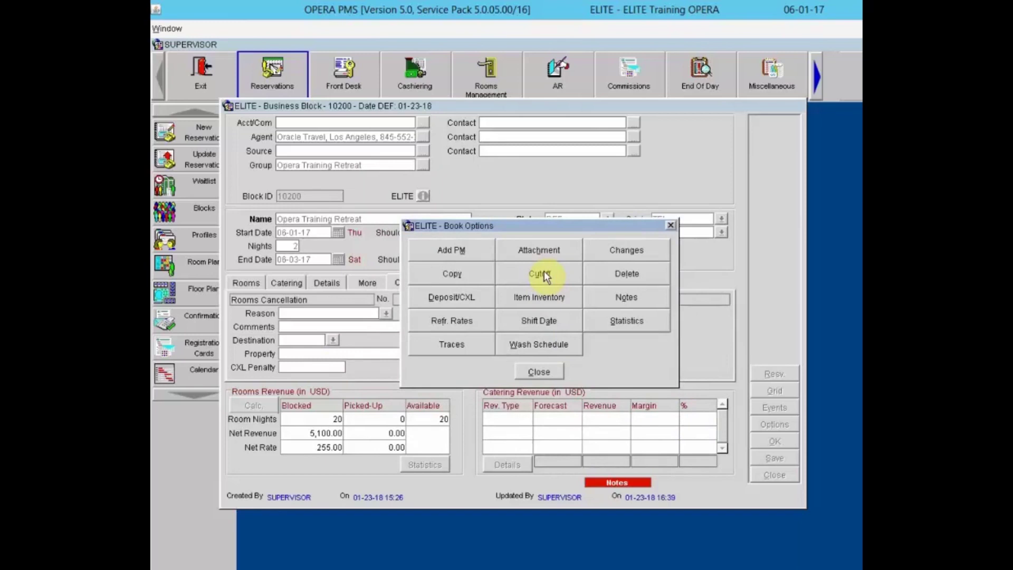
click(544, 271)
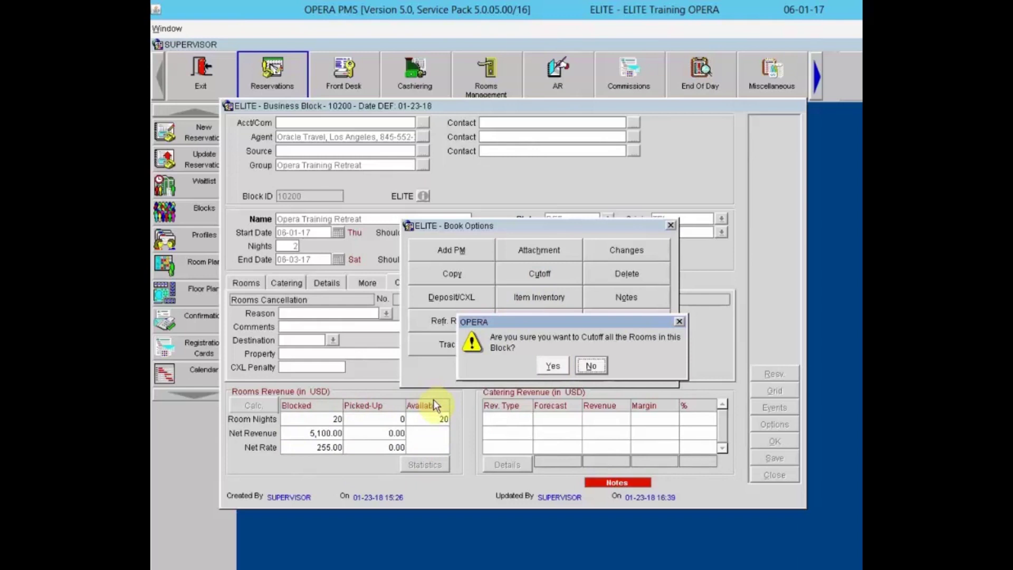
click(599, 365)
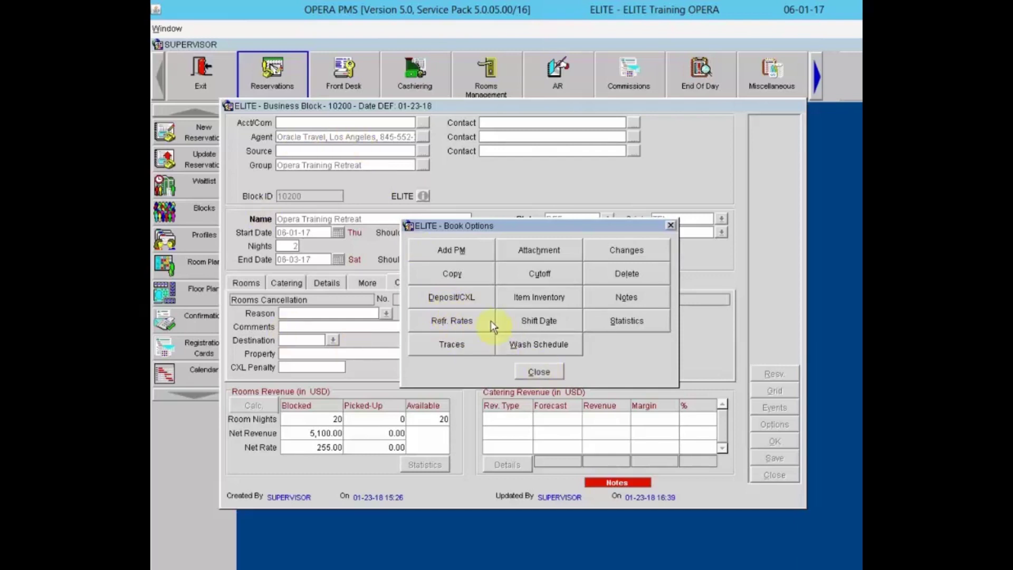
- Start a payment from the block's deposit and cancellation details, entering the cashier password and opening the cashier
click(467, 292)
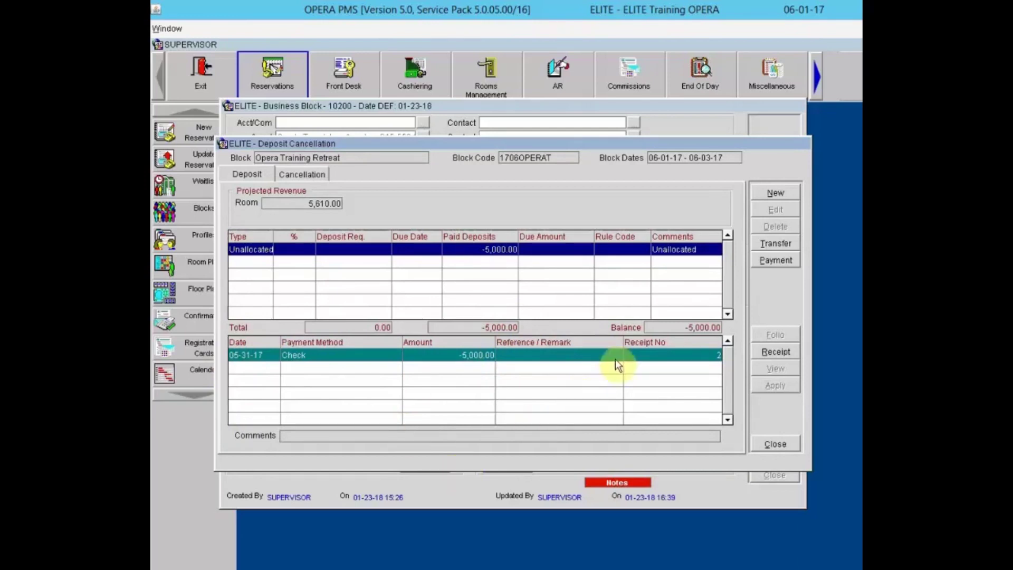
click(776, 259)
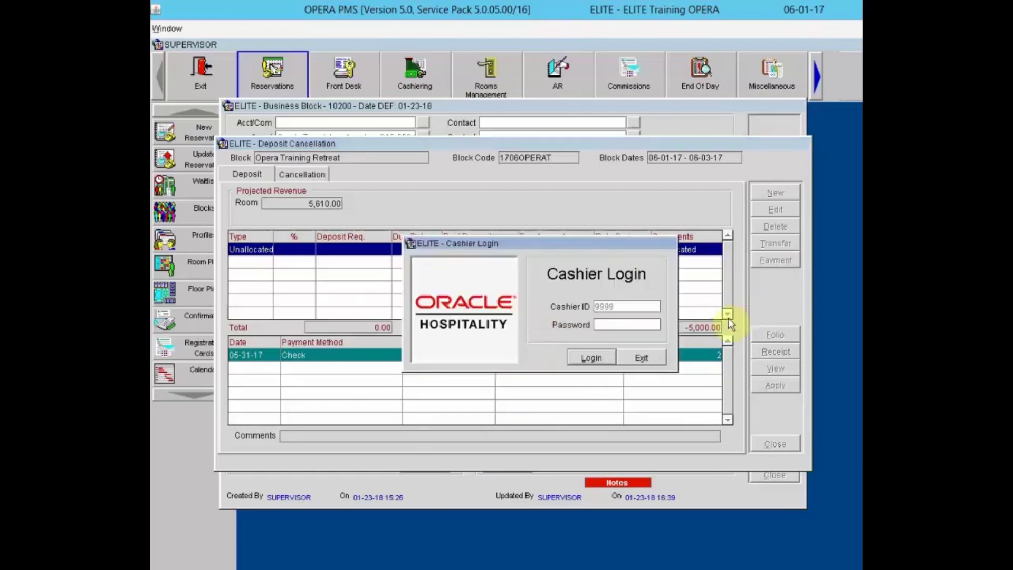
text(************)
key(Return)
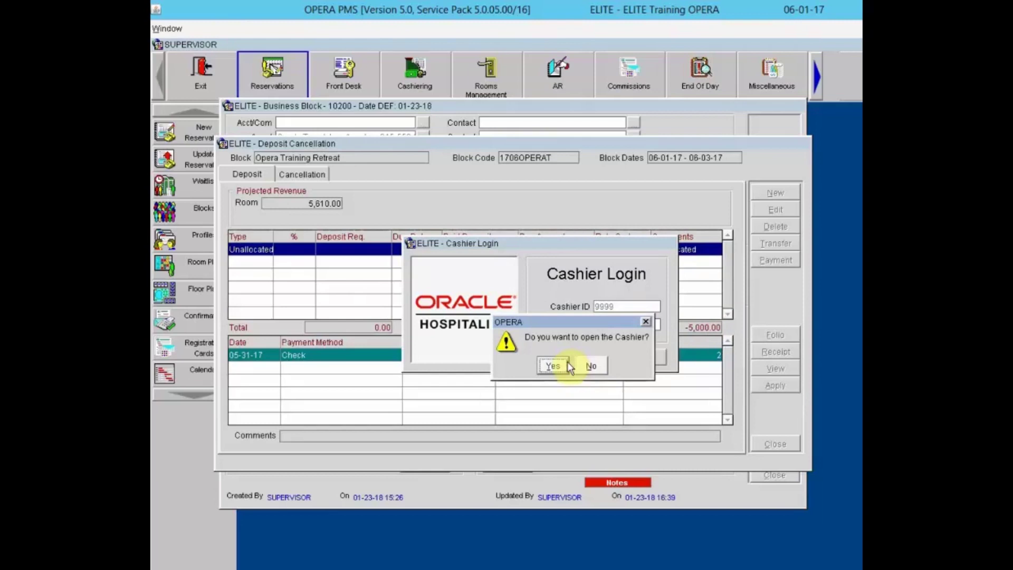
click(551, 365)
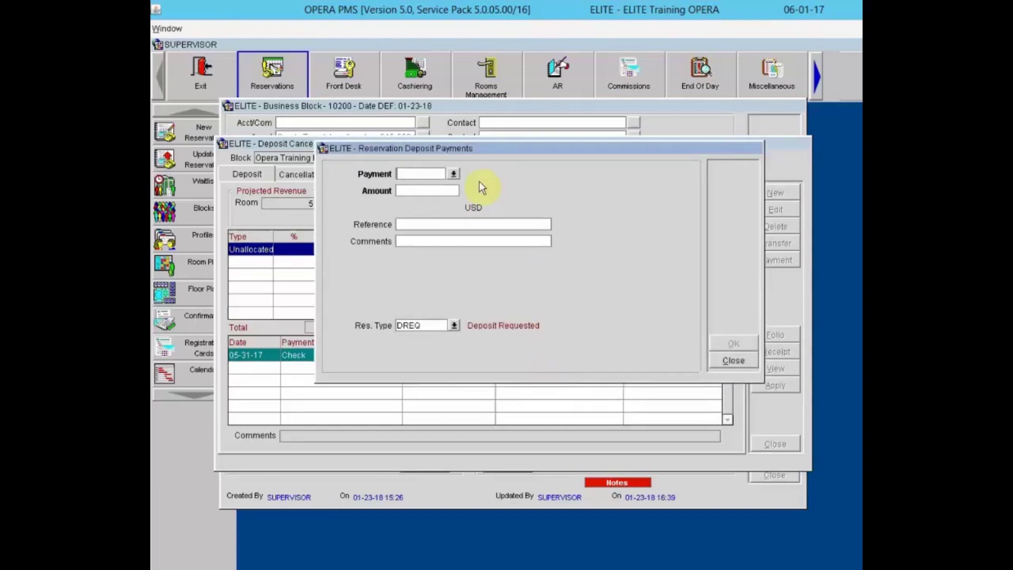
- Fill in the deposit payment with method Check, amount 2,500.00 and reference "Ck# 12345"
click(457, 172)
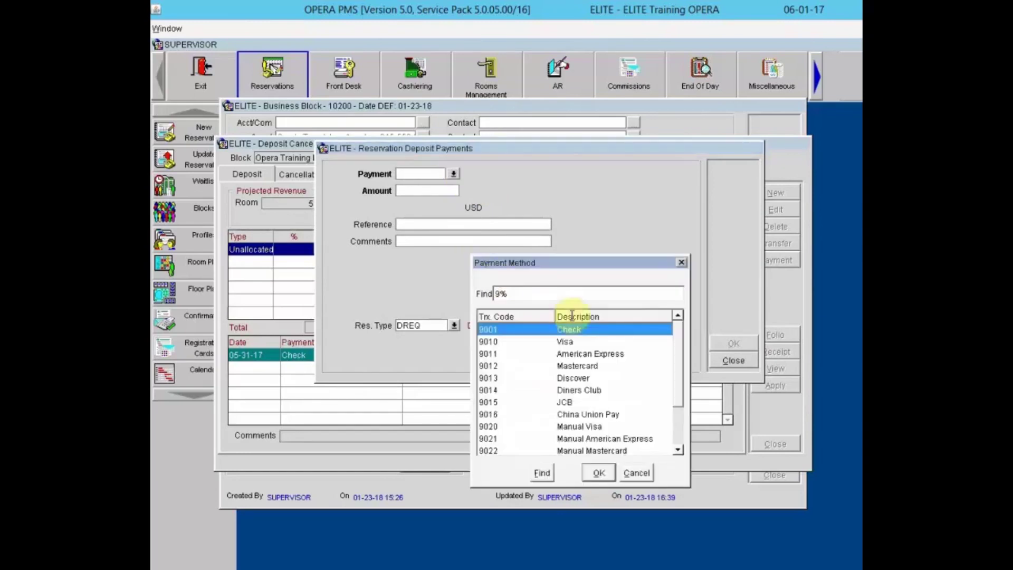
click(598, 473)
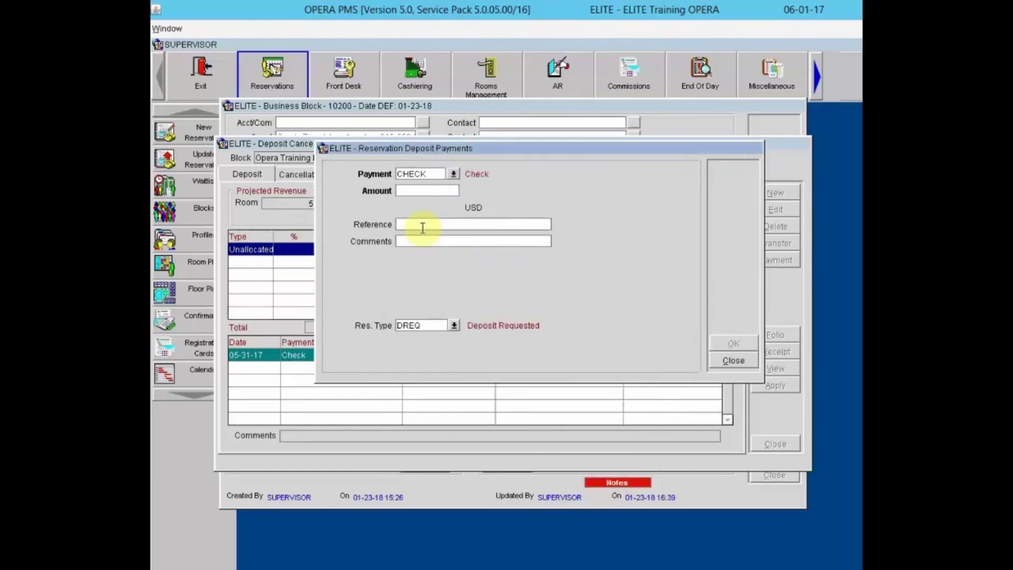
text(2500.00)
click(423, 226)
text(Ck# 12345)
- Set the reservation type to DREV (Deposit Received), post the deposit payment while keeping the reservation's payment method, and leave the deposit details
click(453, 325)
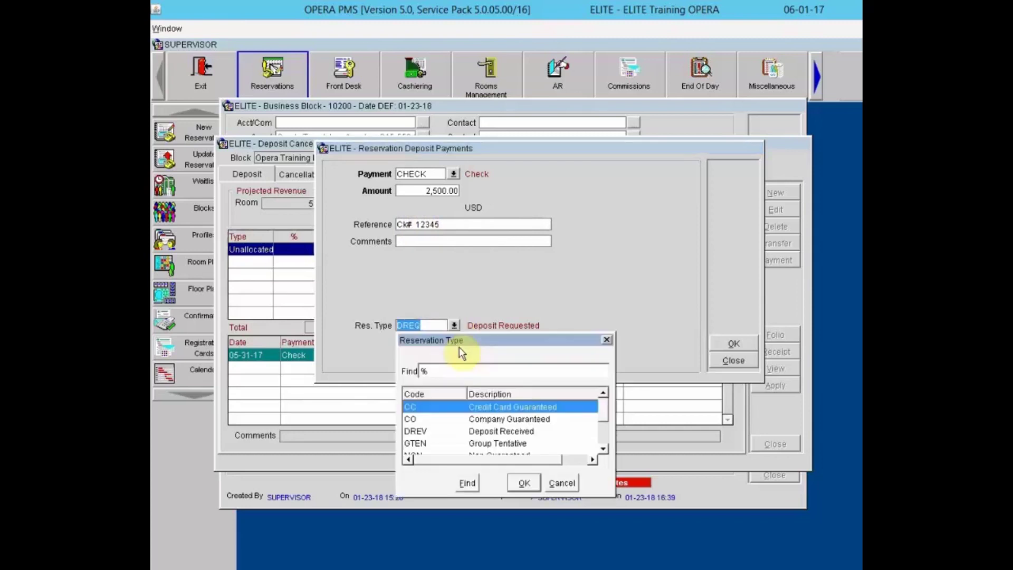
click(497, 431)
click(521, 480)
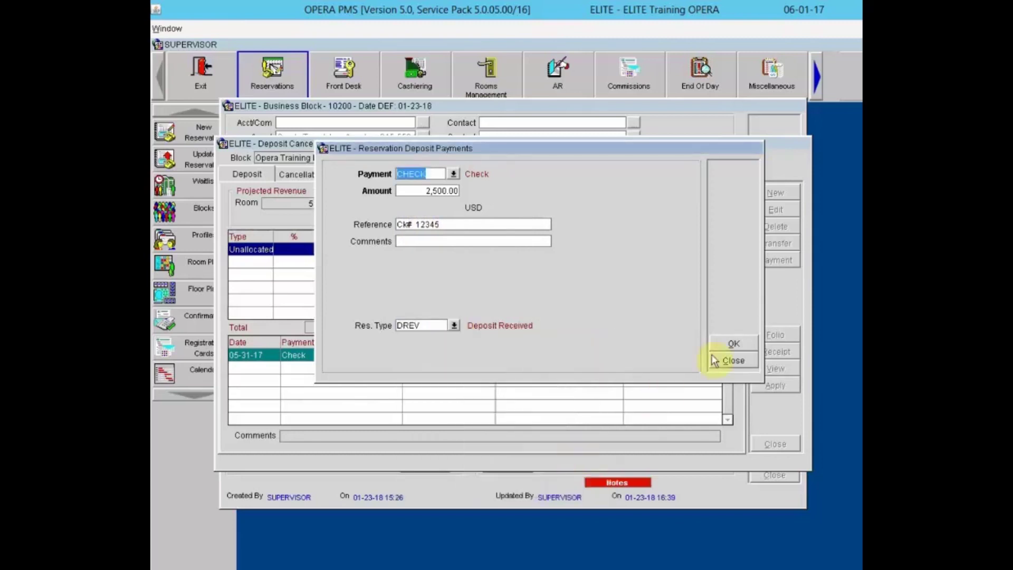
click(730, 346)
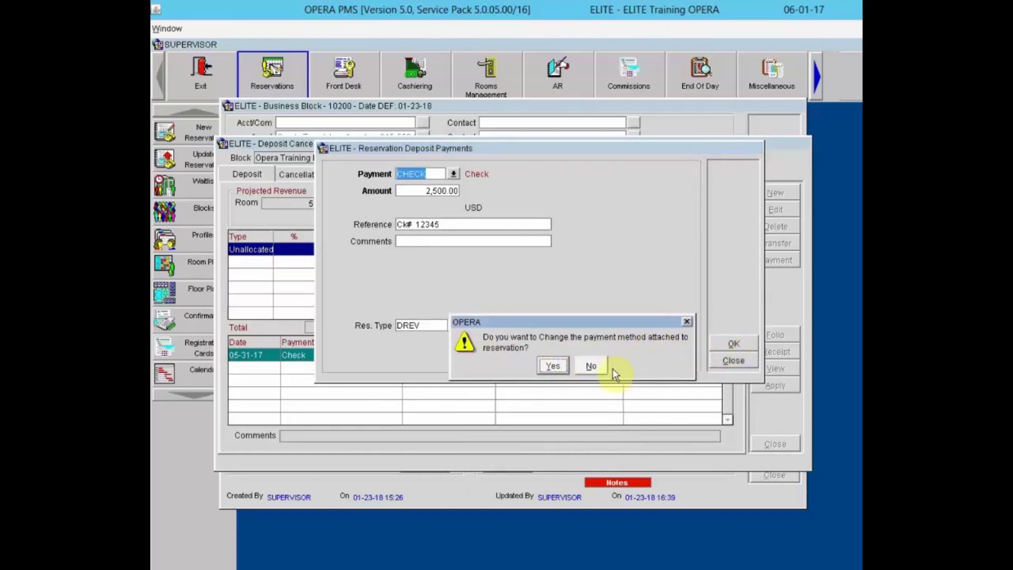
click(592, 366)
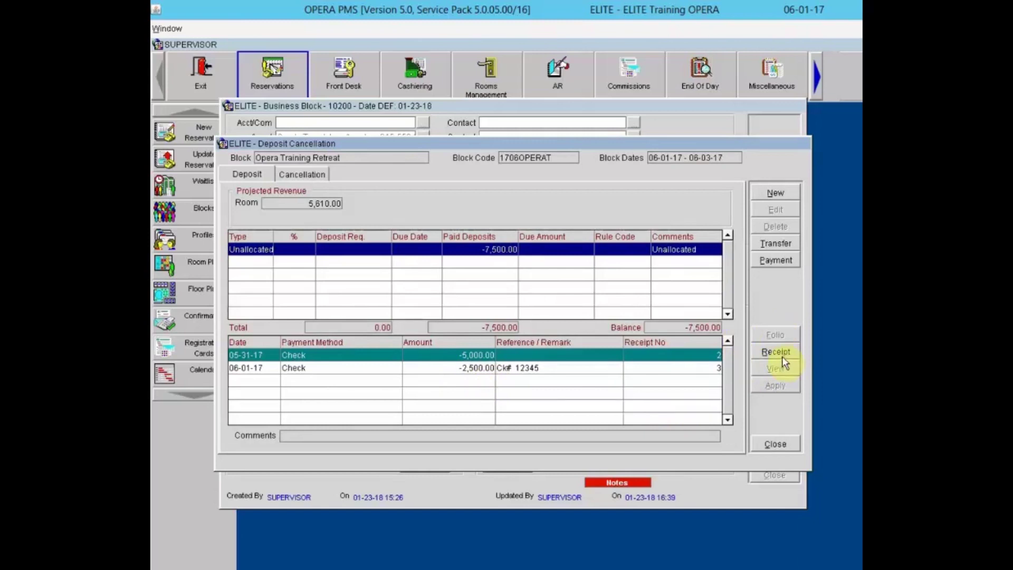
click(784, 445)
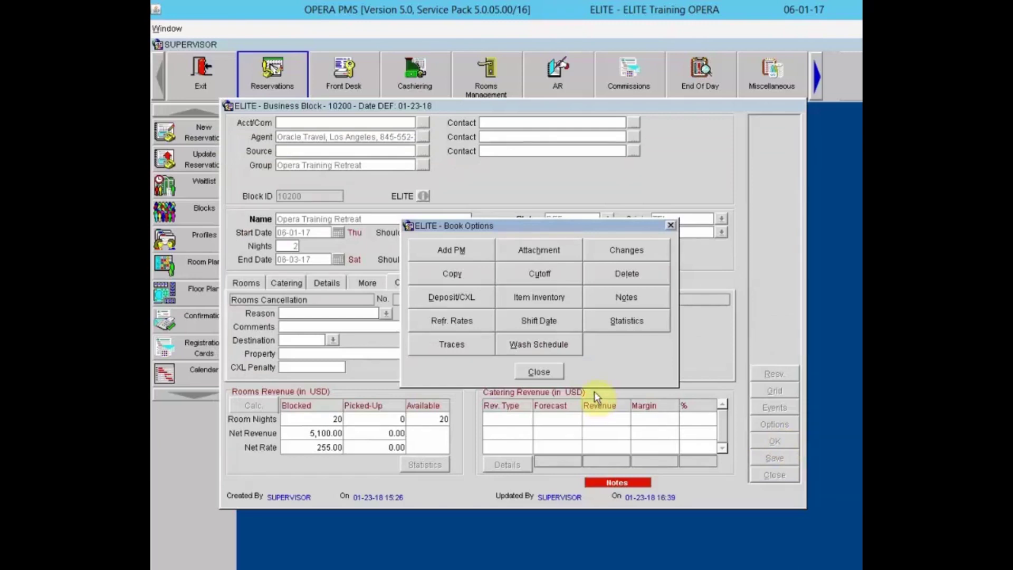
- Add one Humidifier (HUM) to the block's item inventory for 06-01-17 to 06-03-17
click(542, 302)
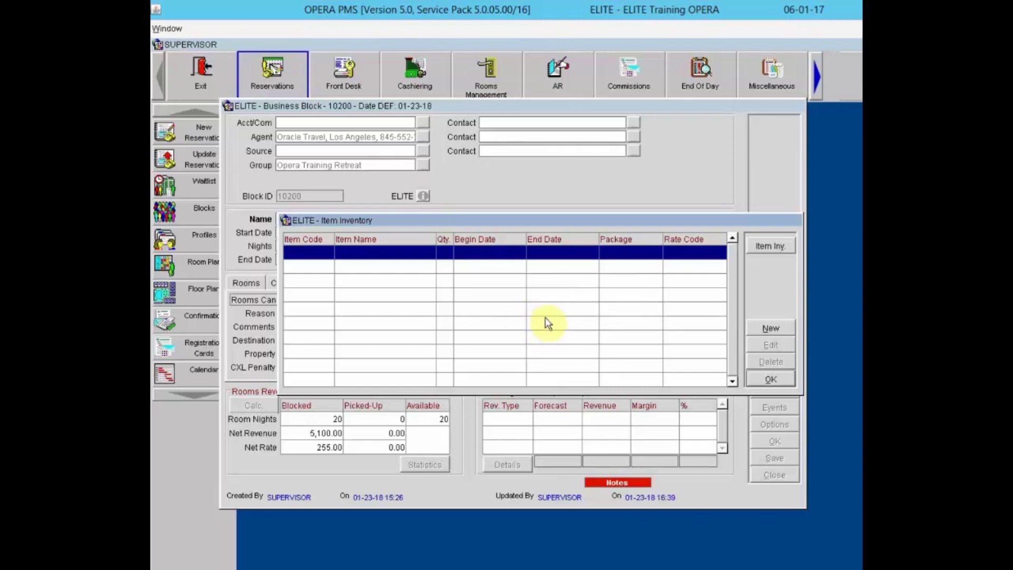
click(772, 327)
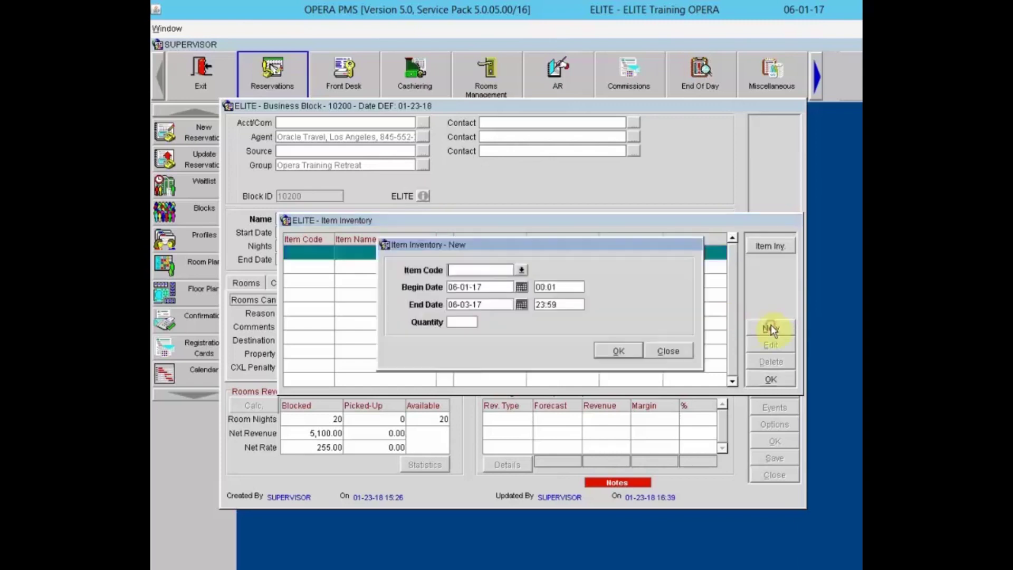
click(522, 270)
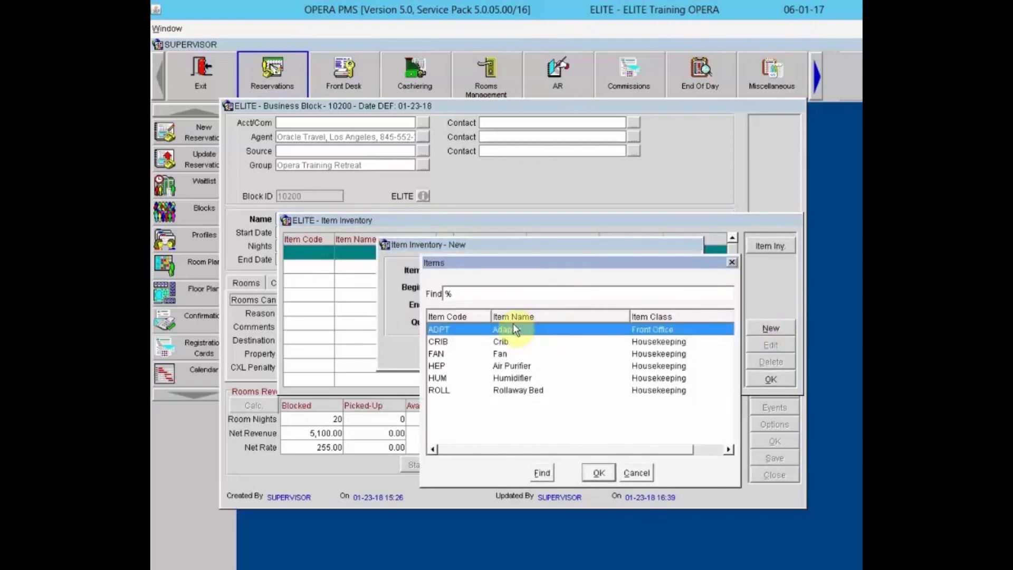
click(512, 378)
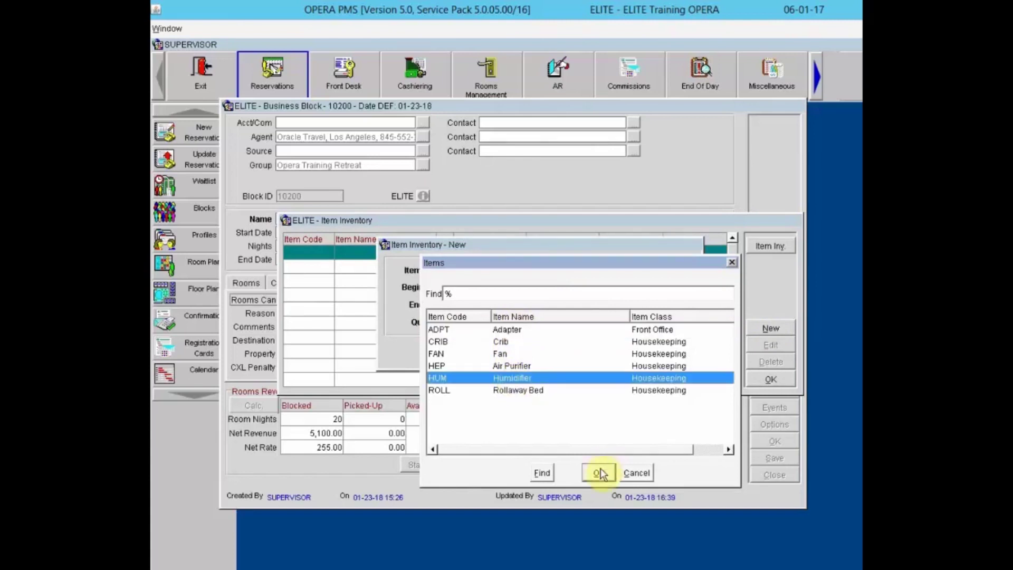
click(600, 473)
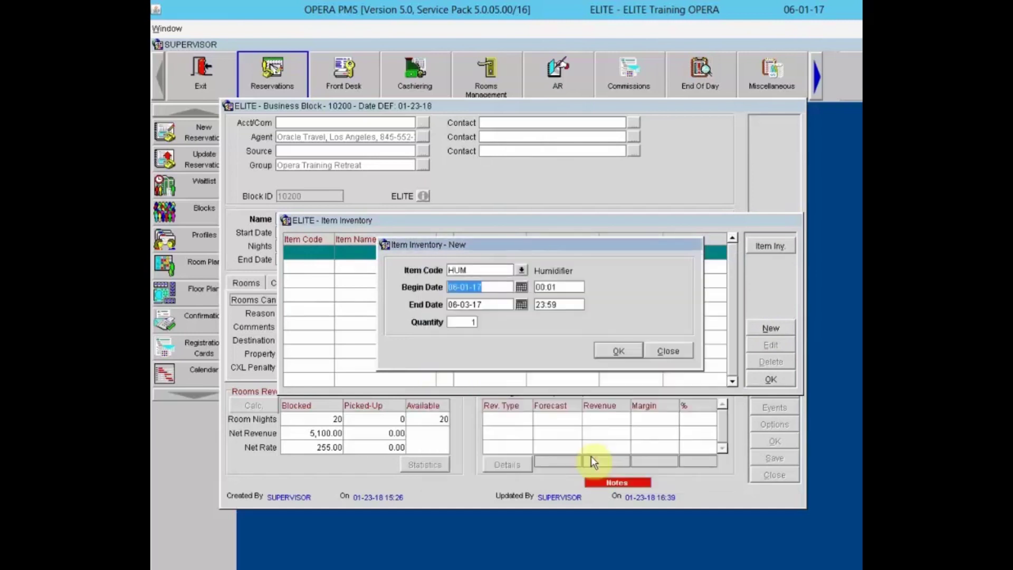
click(598, 352)
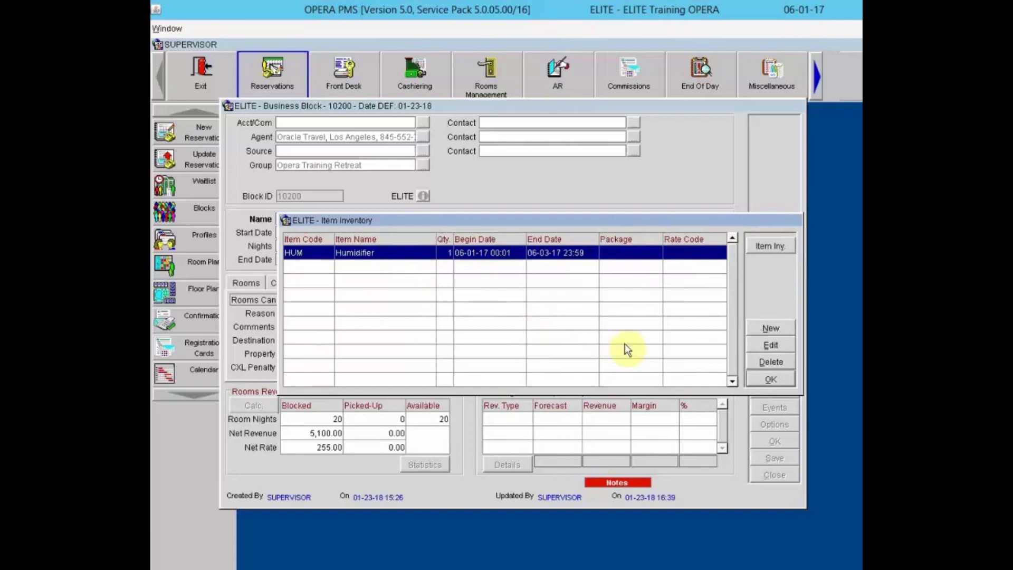
- Delete the Humidifier from the block's item inventory
click(760, 363)
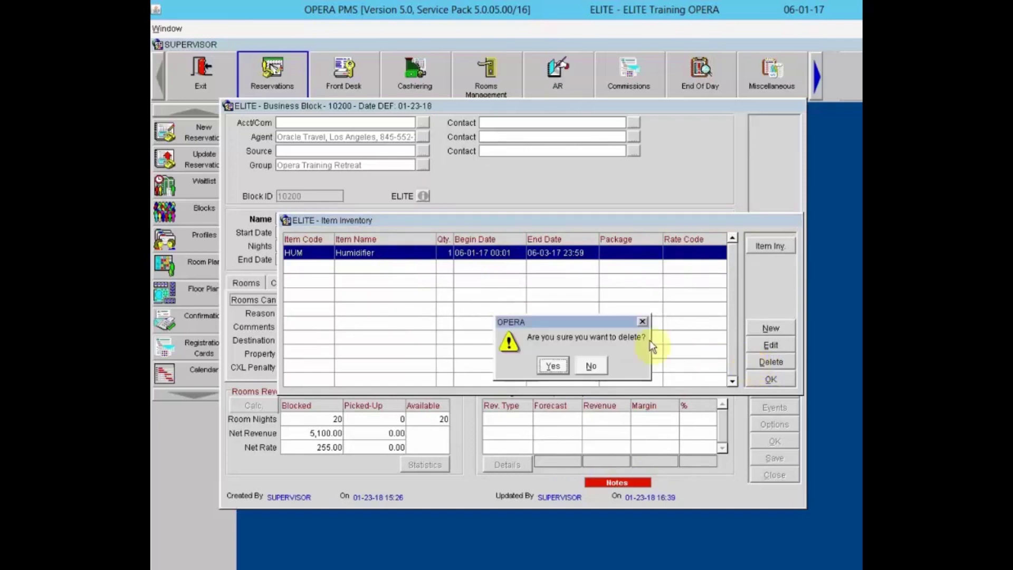
click(552, 367)
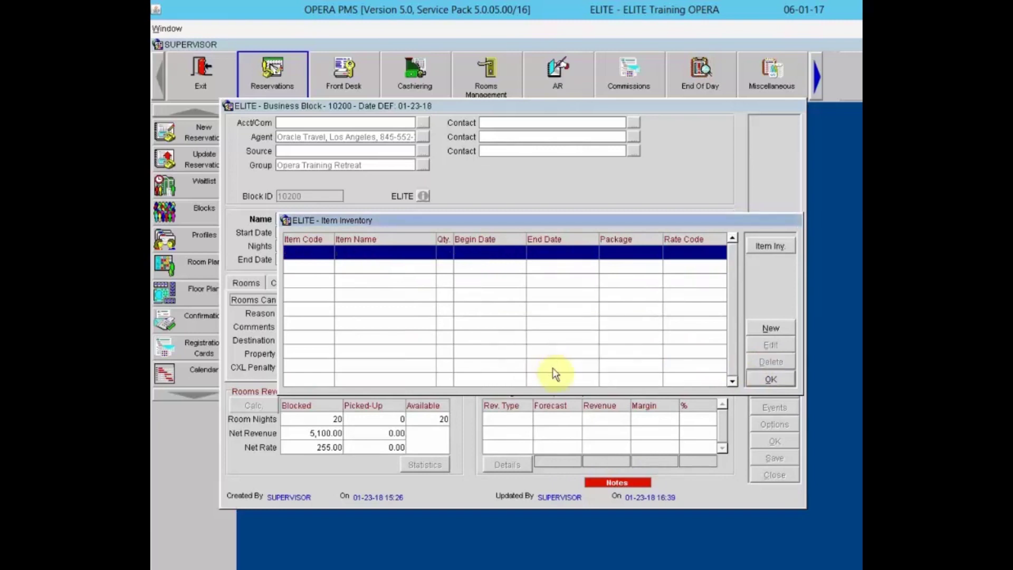
- Leave the item inventory, open the block's notes and start a new internal note of type Accommodations Notes
click(760, 382)
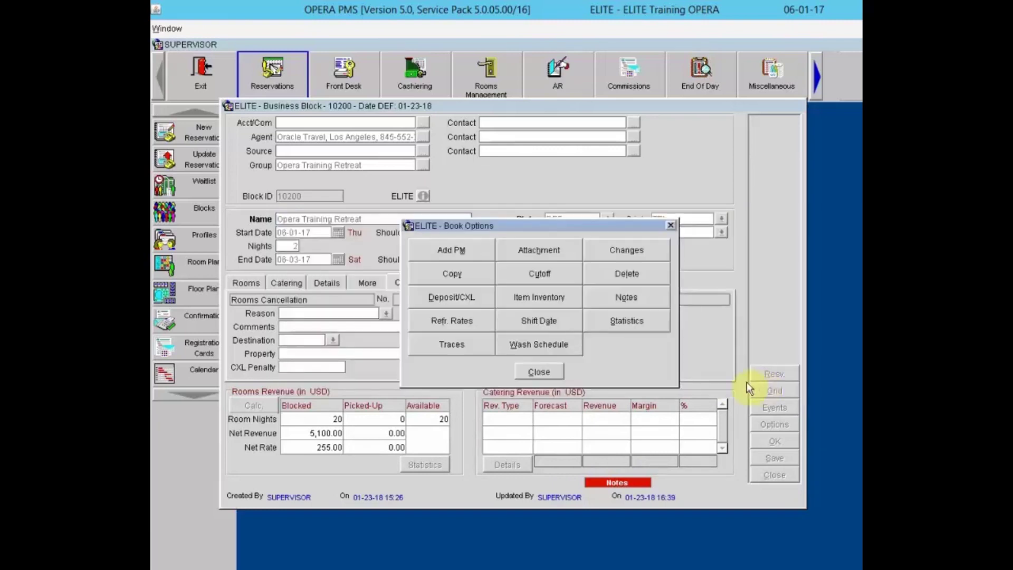
click(540, 371)
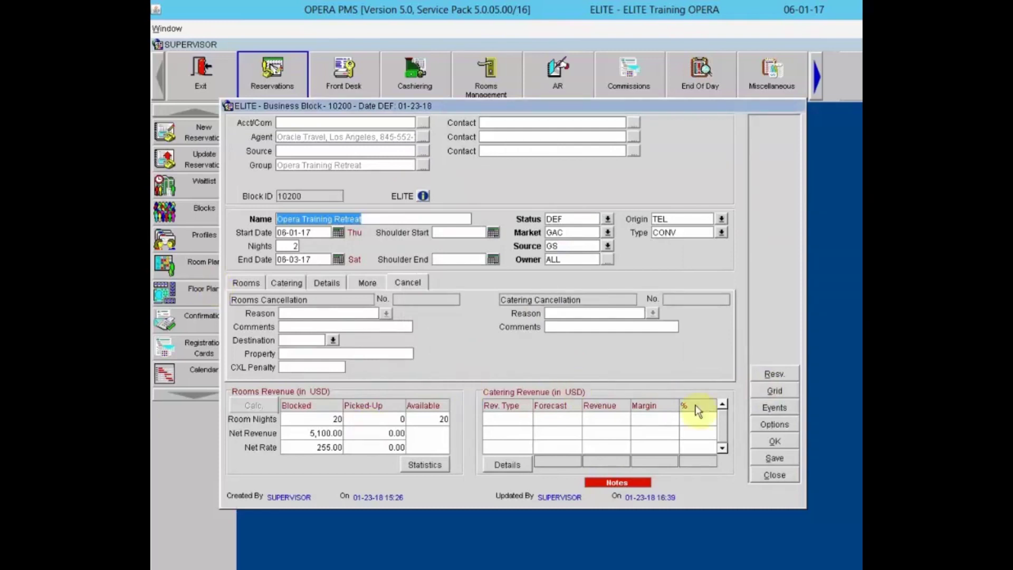
click(764, 423)
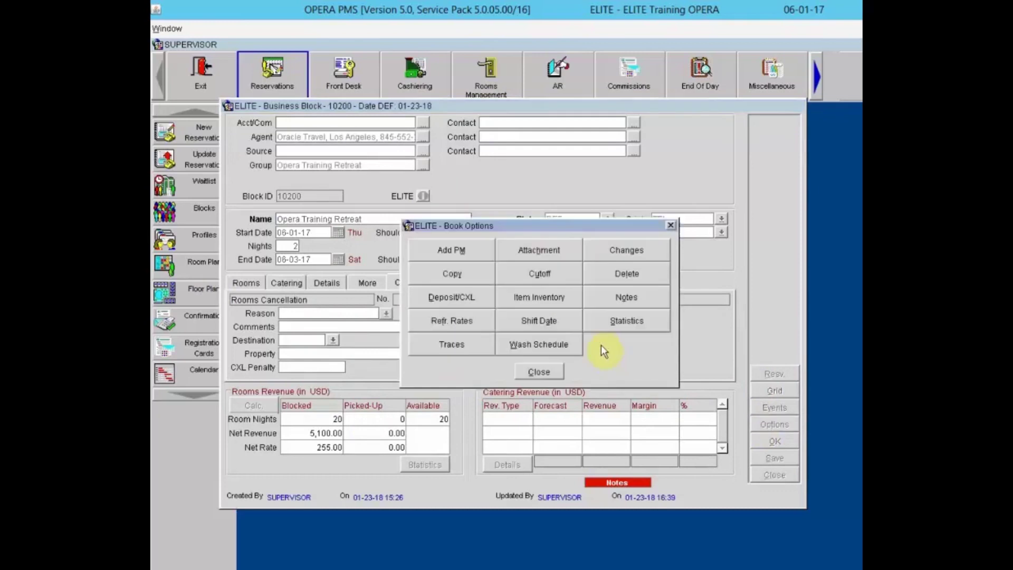
click(641, 302)
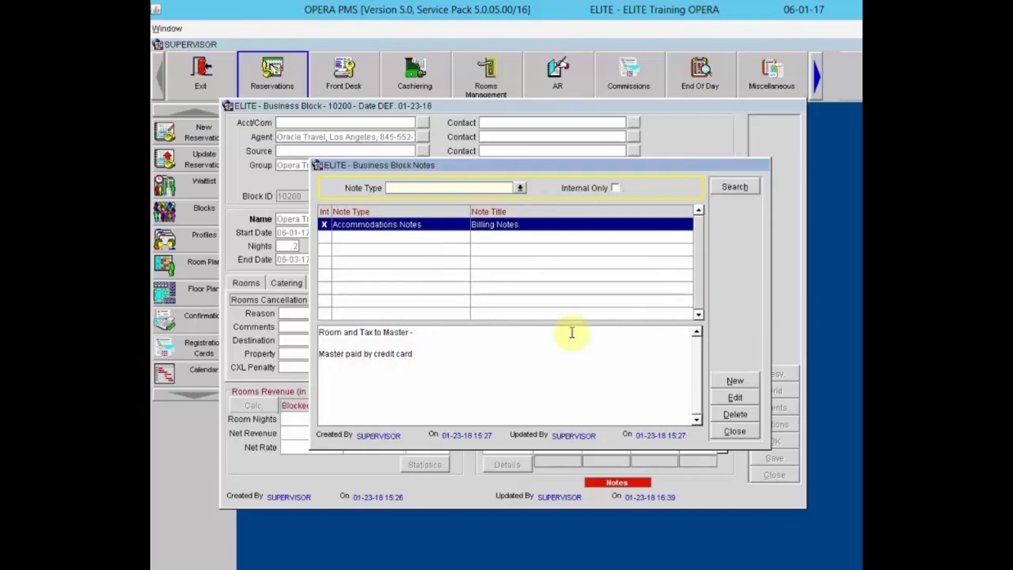
click(735, 382)
click(724, 208)
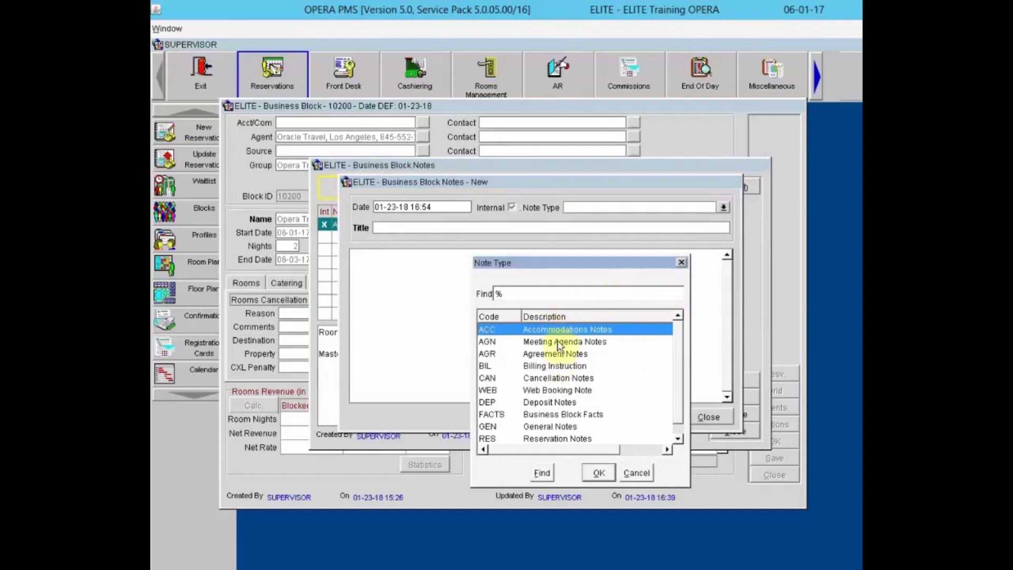
click(598, 472)
- Title the note "Room Information", enter the text "Group has 2 Suites for the Leaders", save it and leave the notes
click(431, 228)
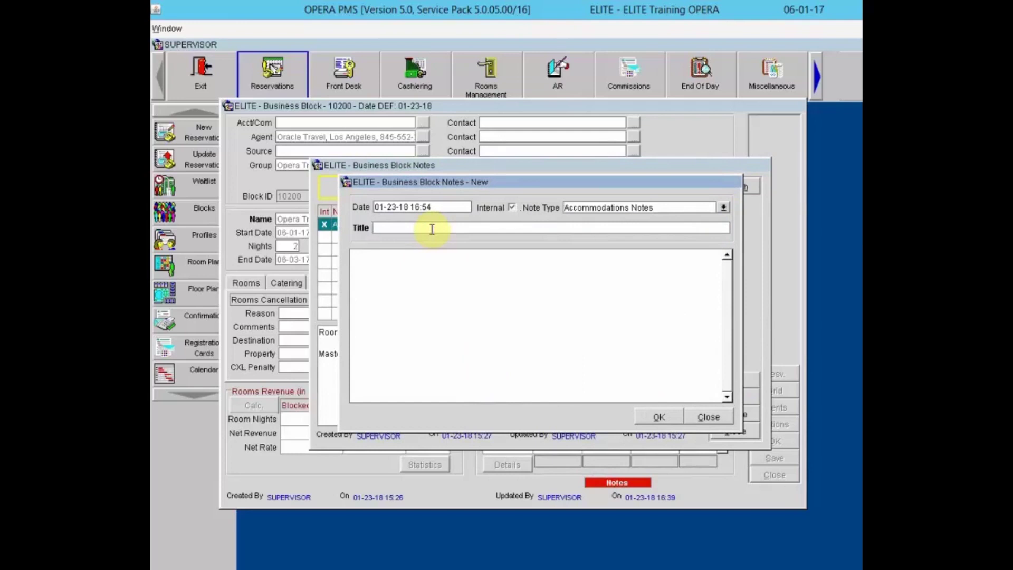
text(Room Infor)
text(matio)
text(Group )
text(has )
text(2 )
text(Suites)
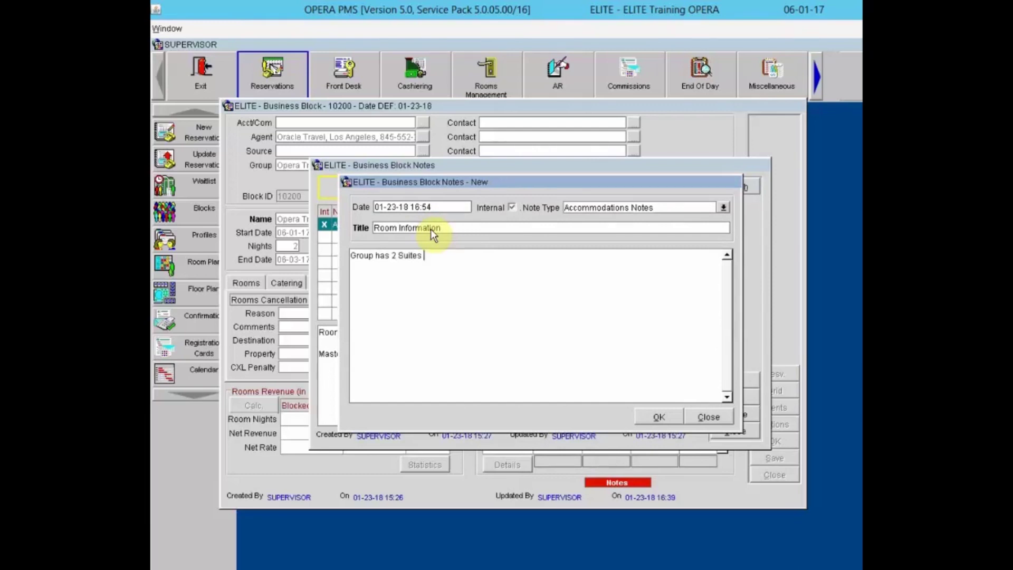
text( for the Leaders)
click(658, 415)
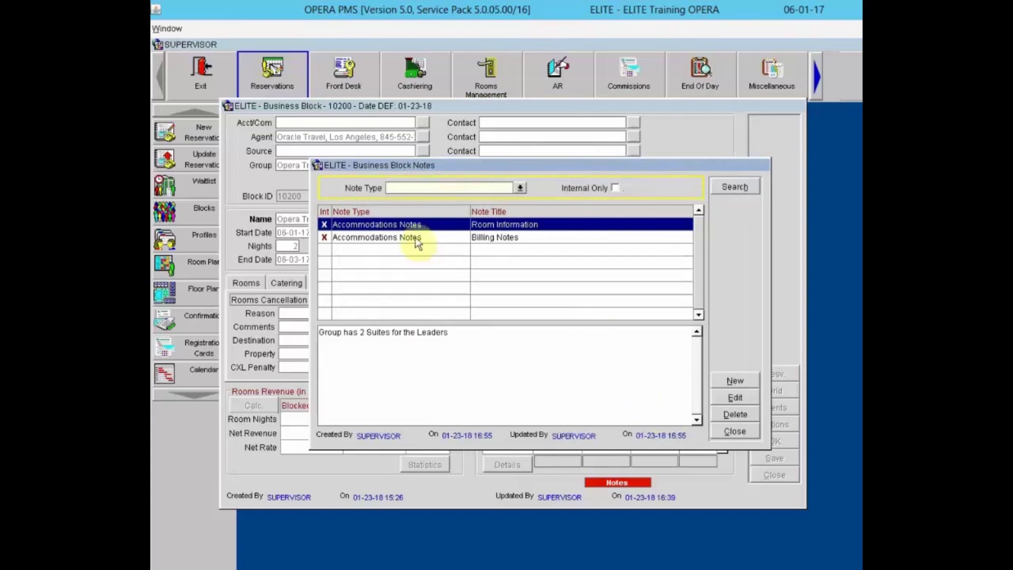
click(736, 434)
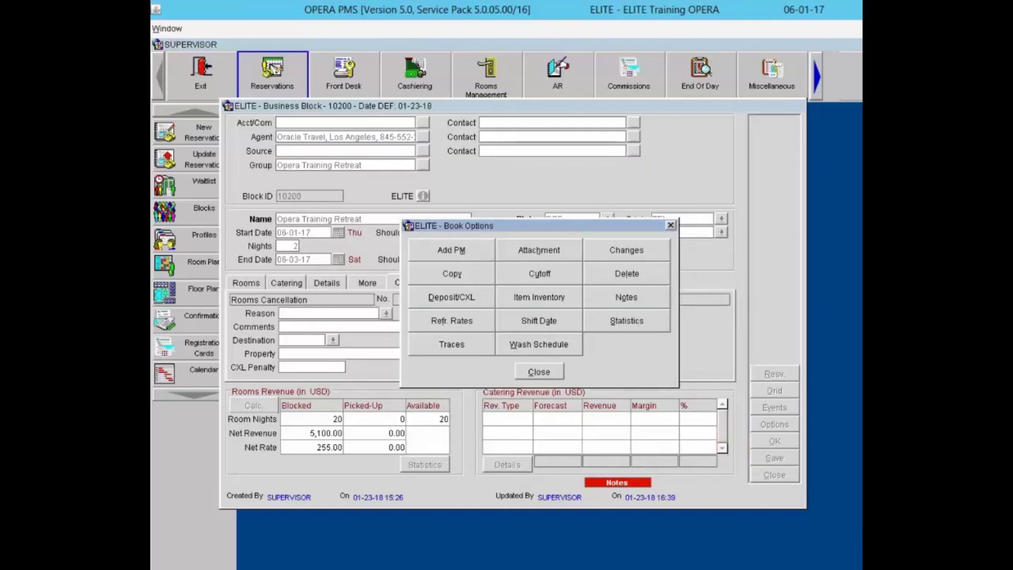
- Try to refresh the block's rates, and view the Shift Date option without changing the starting date
click(455, 321)
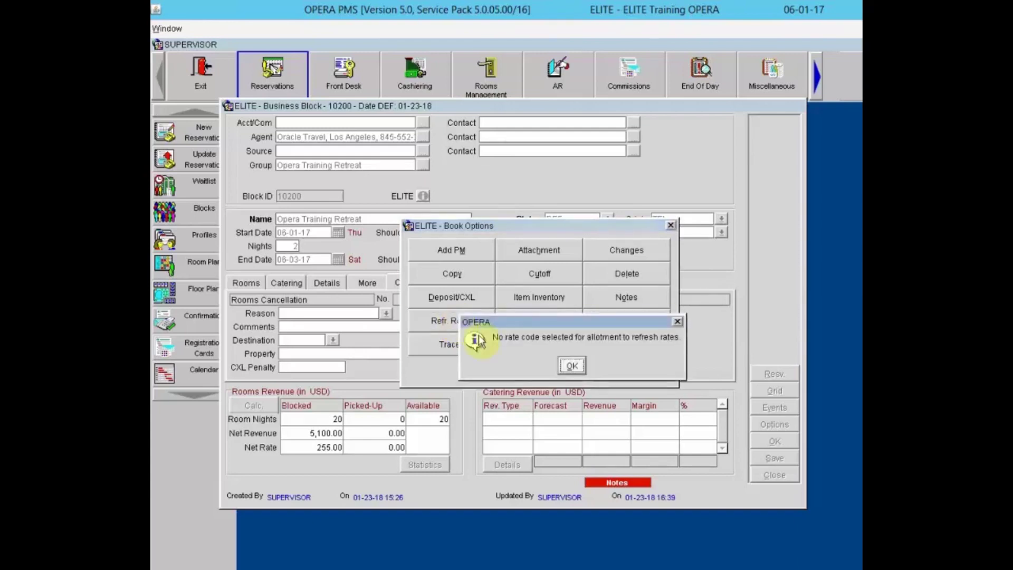
click(573, 365)
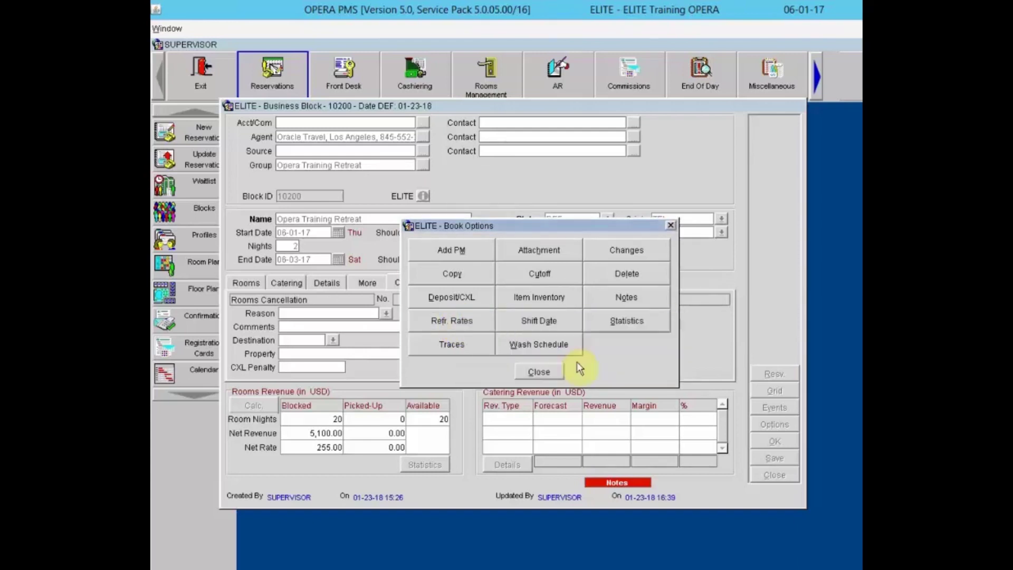
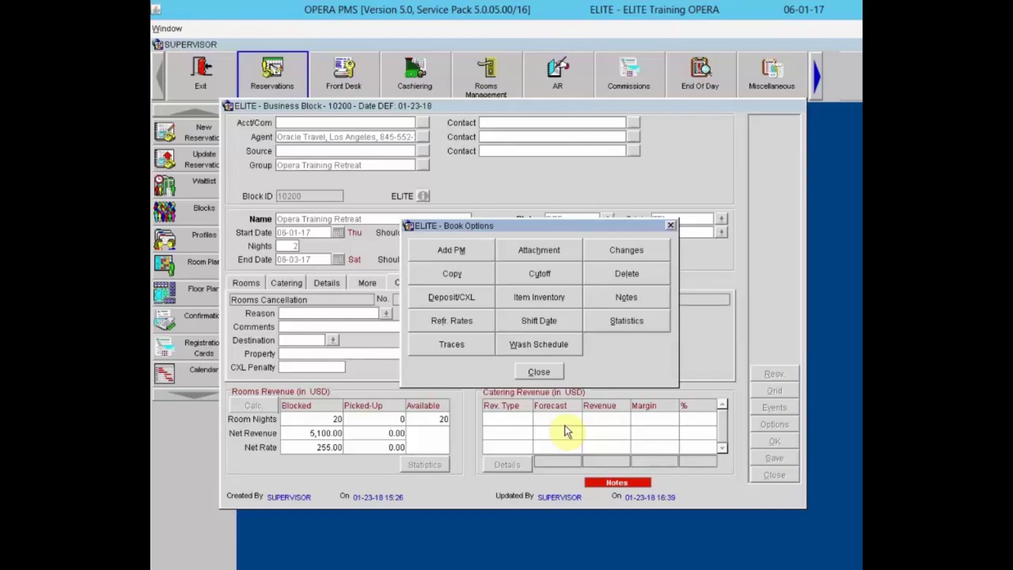
click(552, 321)
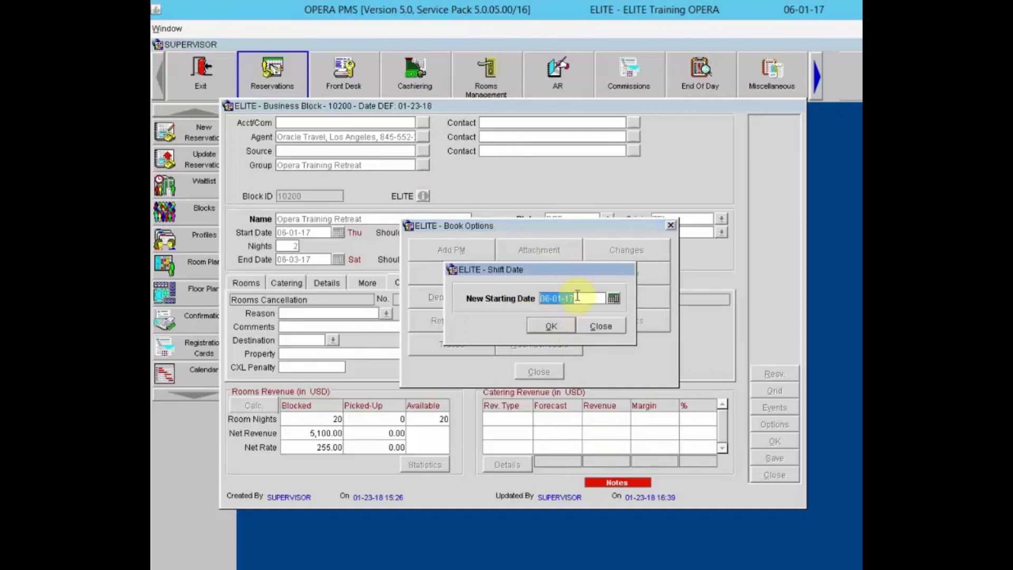
click(591, 327)
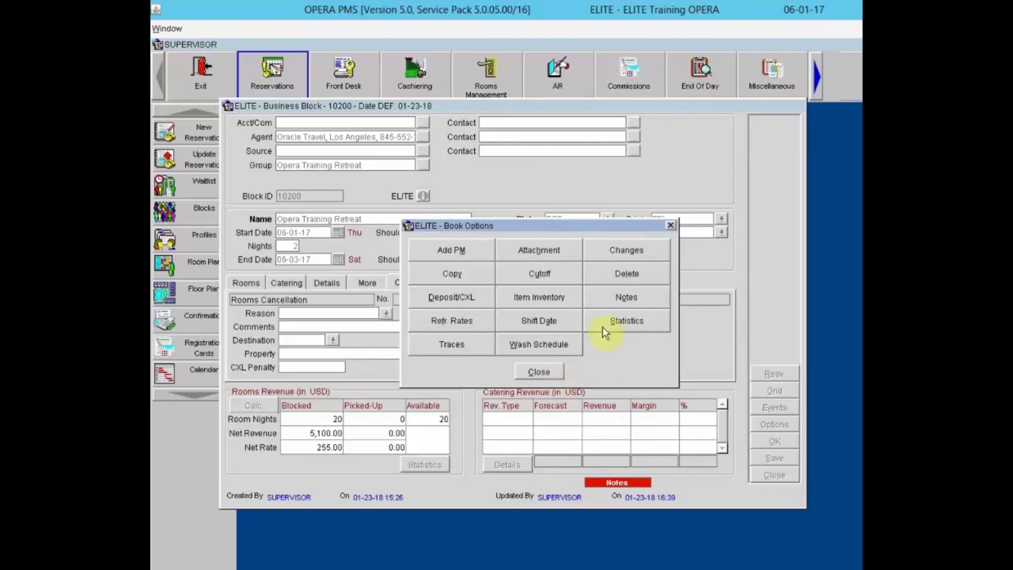
- Review the block's summary statistics, including the daily option, and return to the block options
click(618, 323)
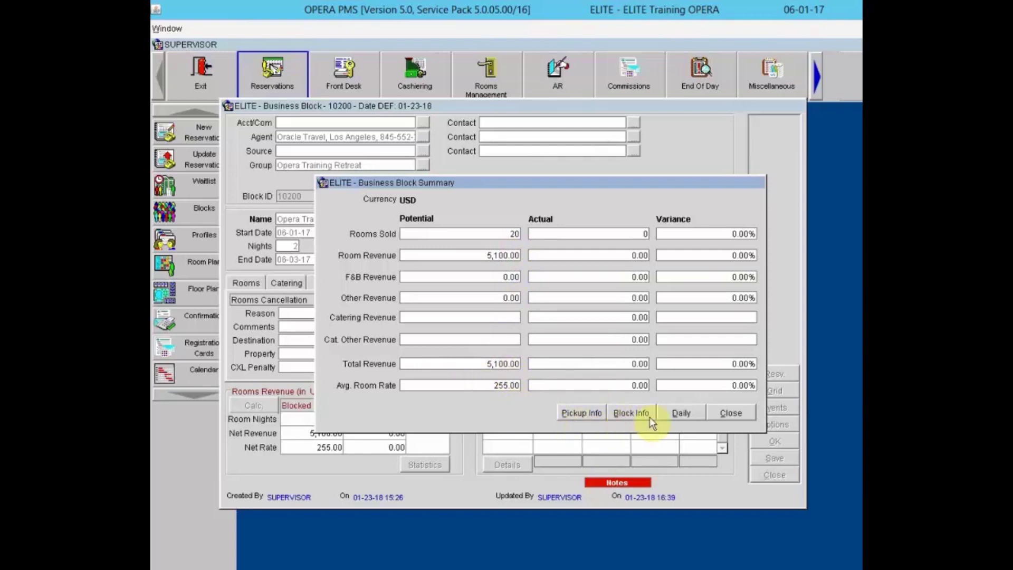
click(676, 413)
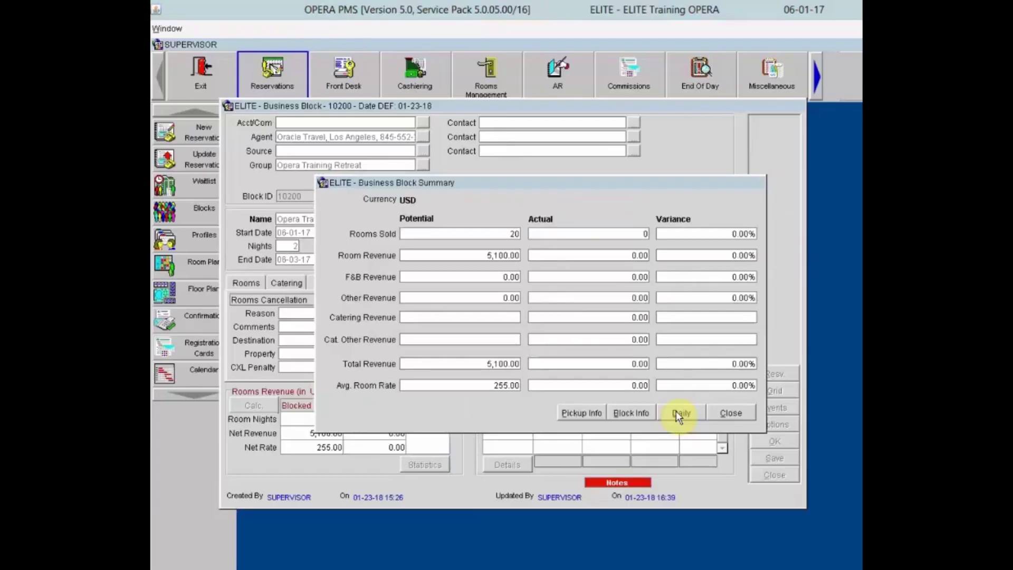
click(730, 414)
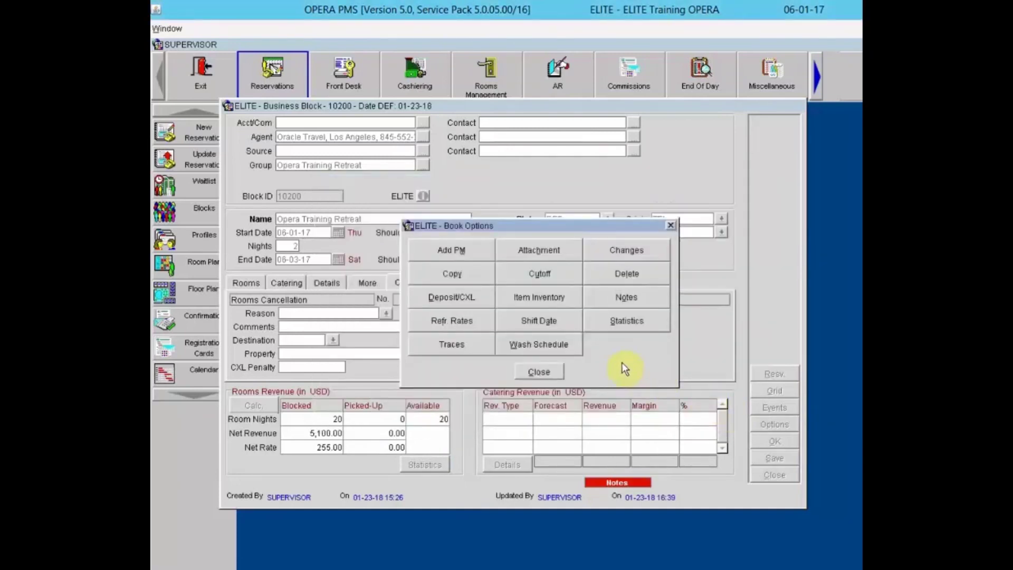
- Start a new group trace for the block and set its trace date to 06-02-17
click(460, 348)
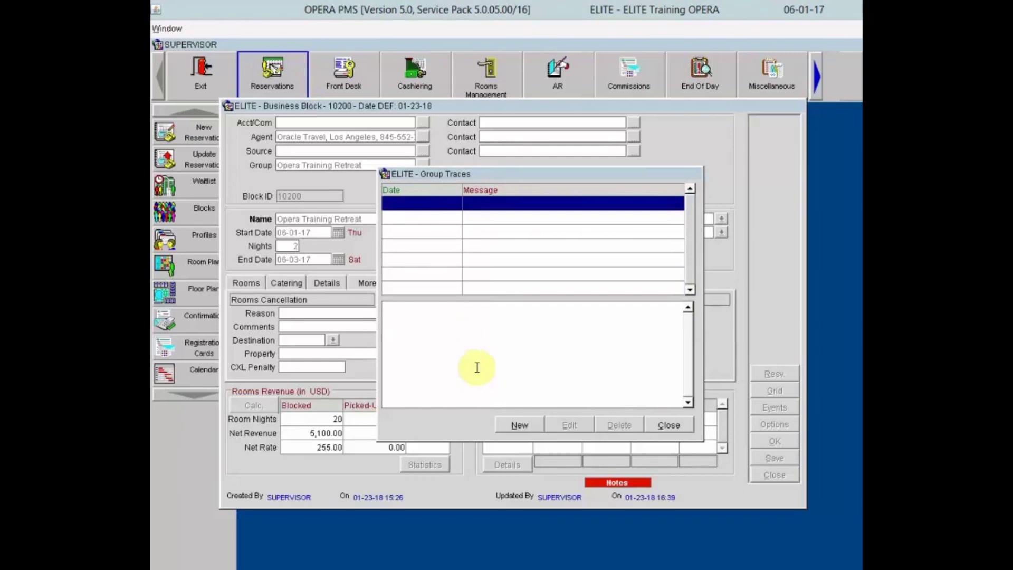
click(522, 425)
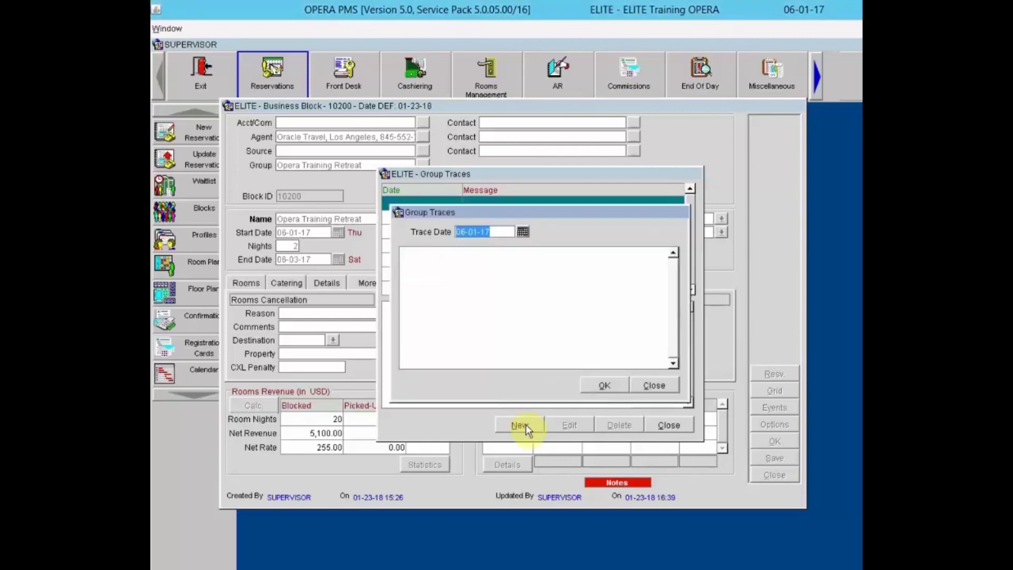
click(543, 305)
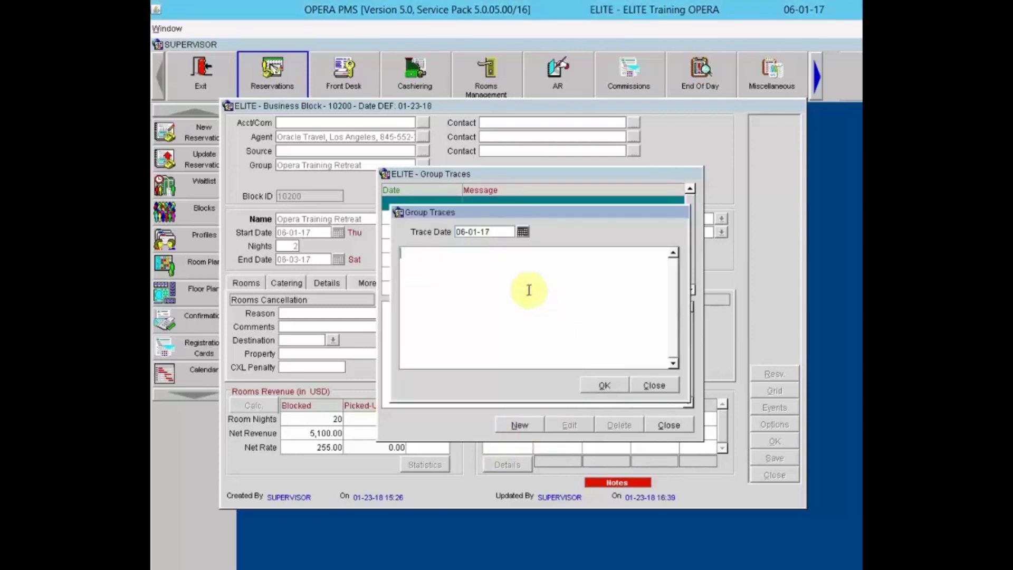
click(497, 232)
drag(497, 231, 421, 227)
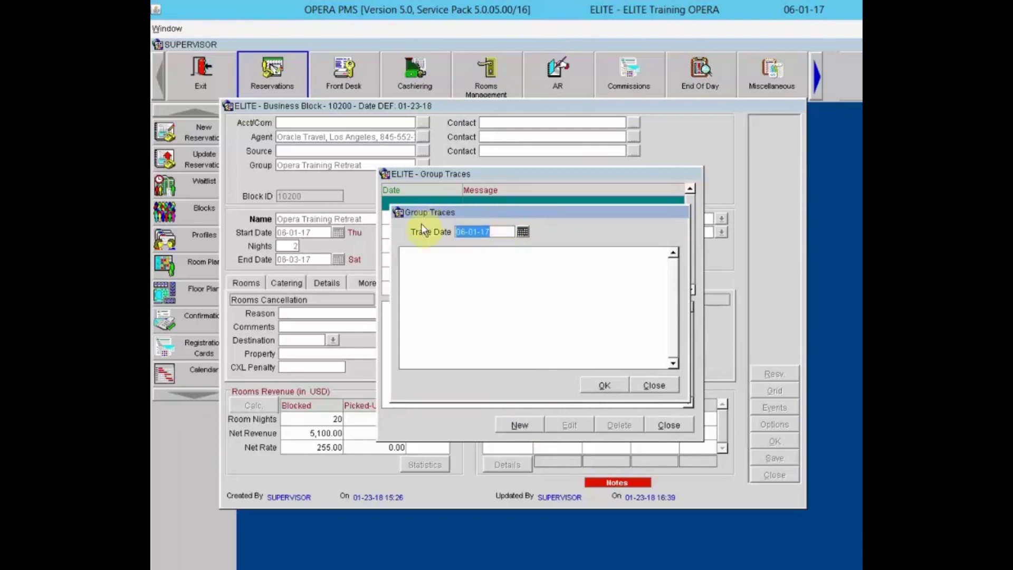
text(06051)
key(BackSpace)
key(BackSpace)
key(BackSpace)
key(BackSpace)
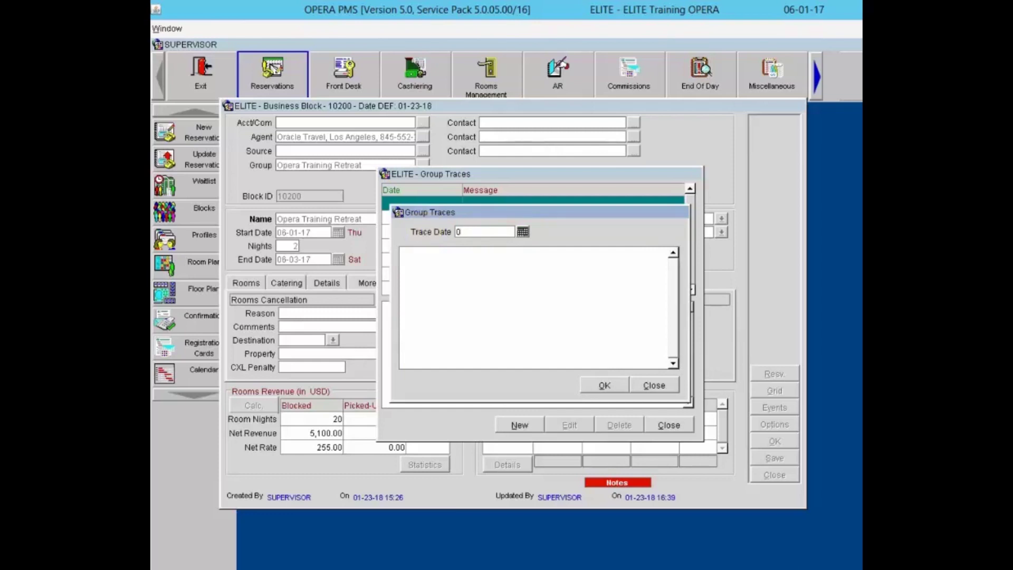
text(60217)
key(Tab)
- Enter the trace message "Deliver Flowers to Group Meeting Room", save the trace and leave the block options
text(Deliver Fl)
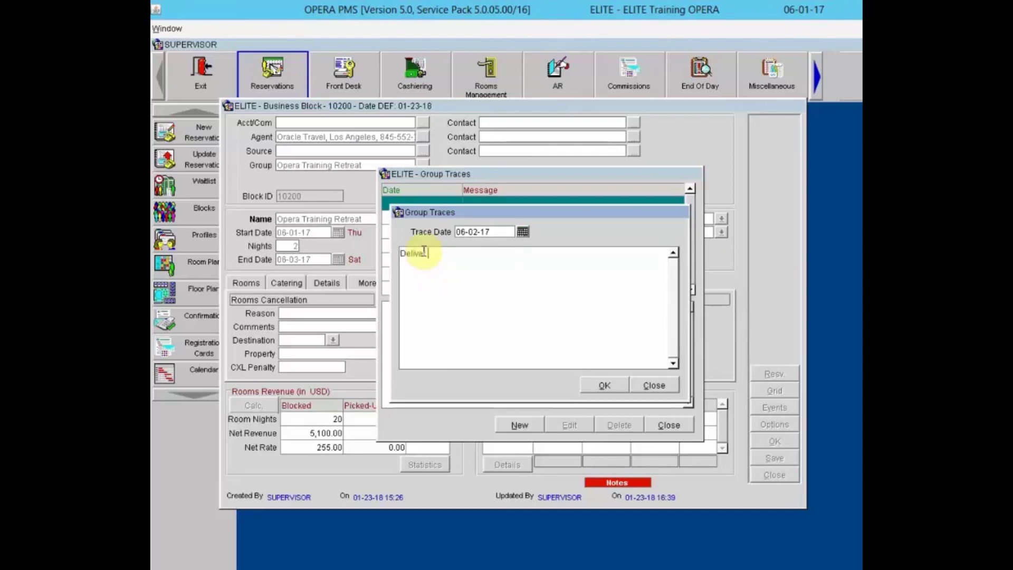
text(owers to )
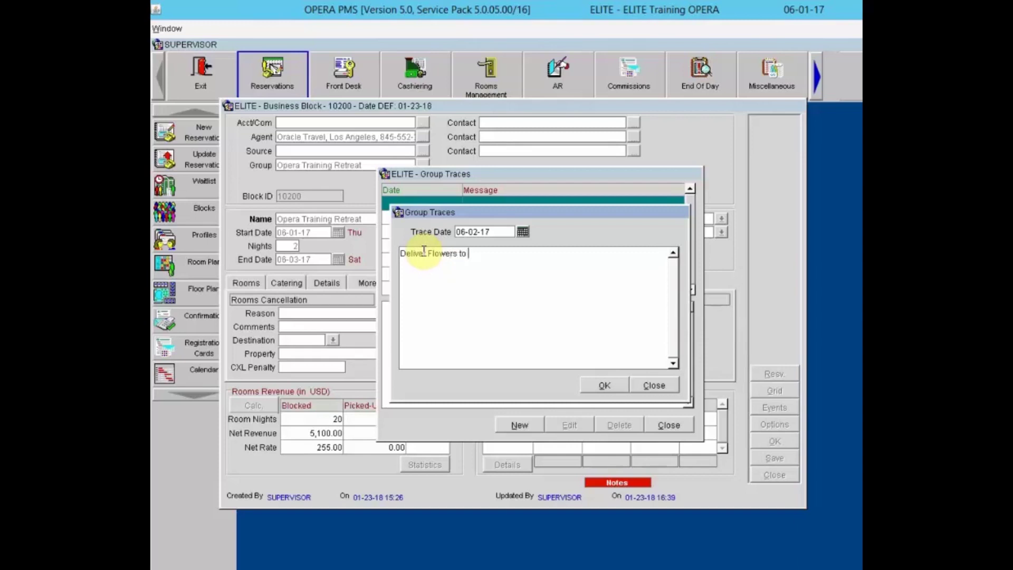
text(Group Meeting Room)
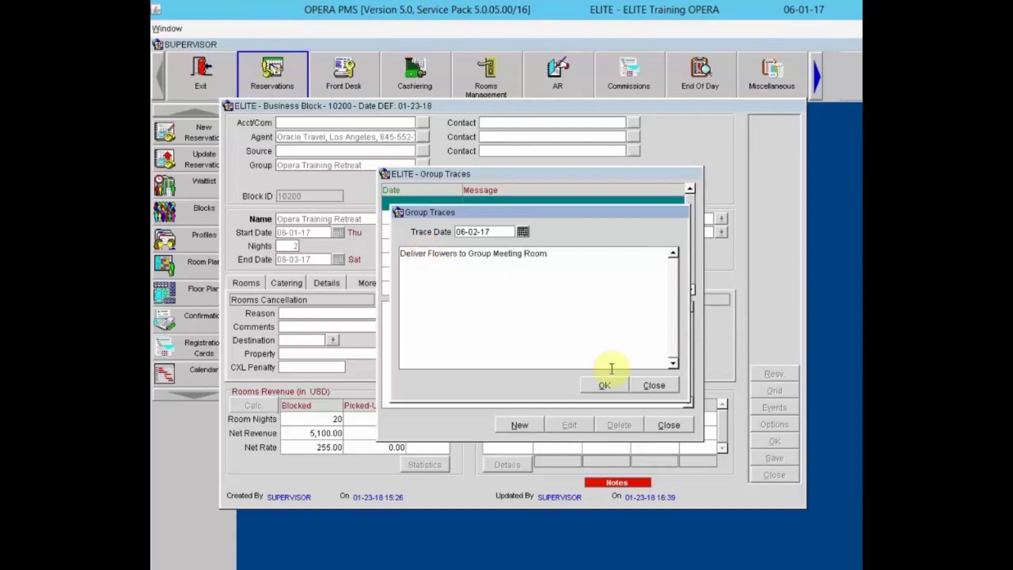
click(604, 385)
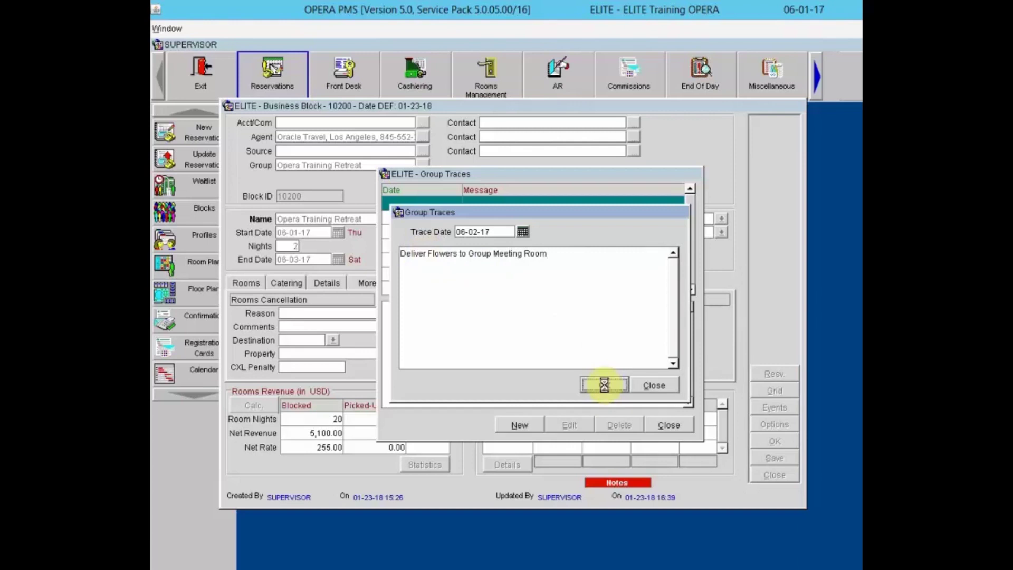
click(668, 426)
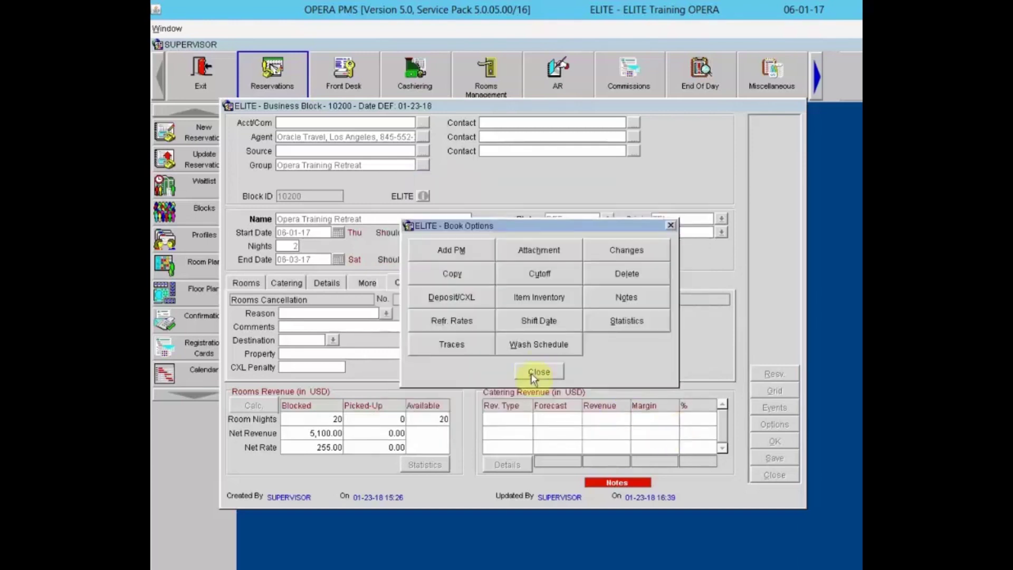
click(532, 373)
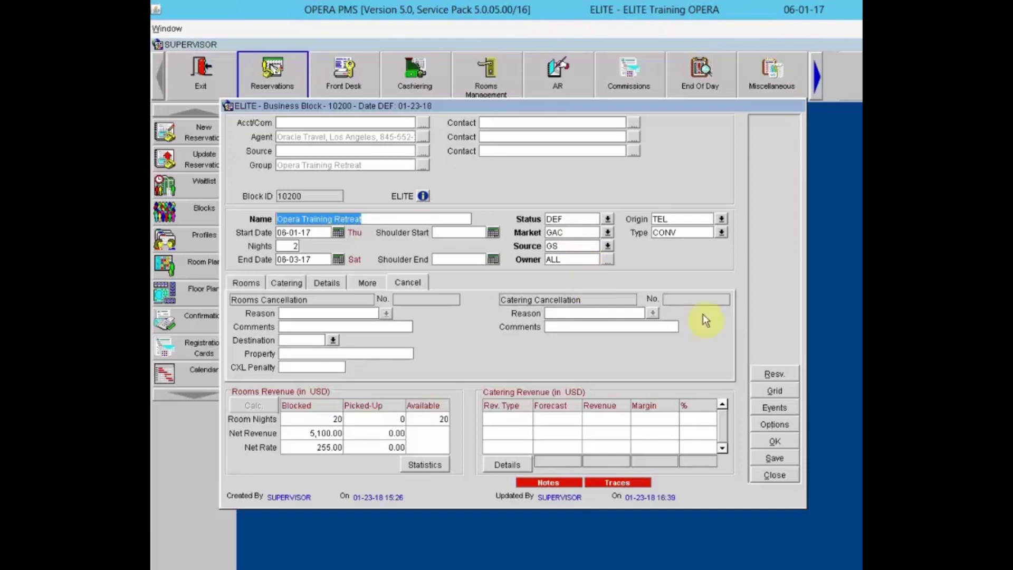
- Open the block's reservation list and view its room type grid by Current and by Rate (1)
click(772, 372)
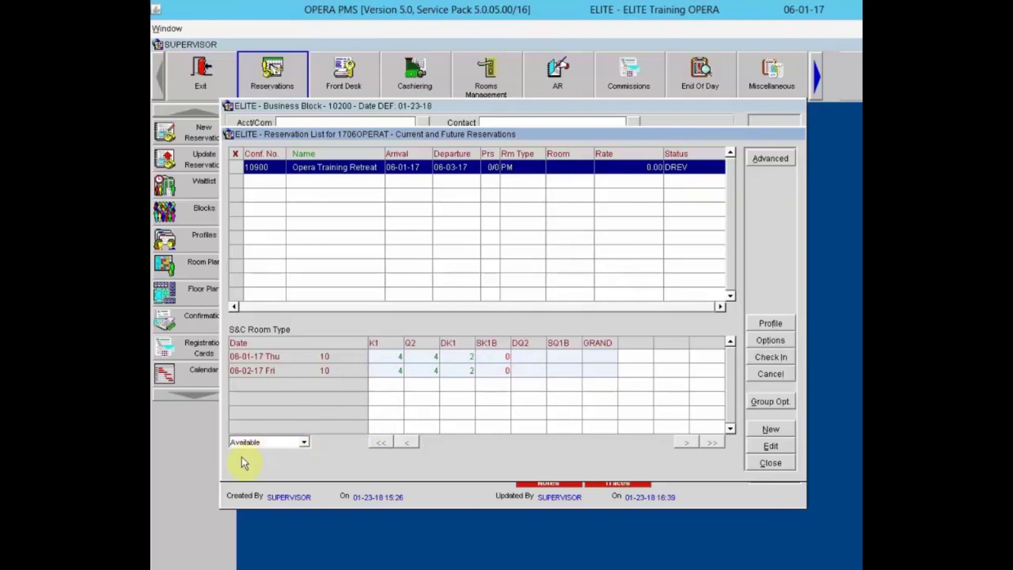
click(304, 444)
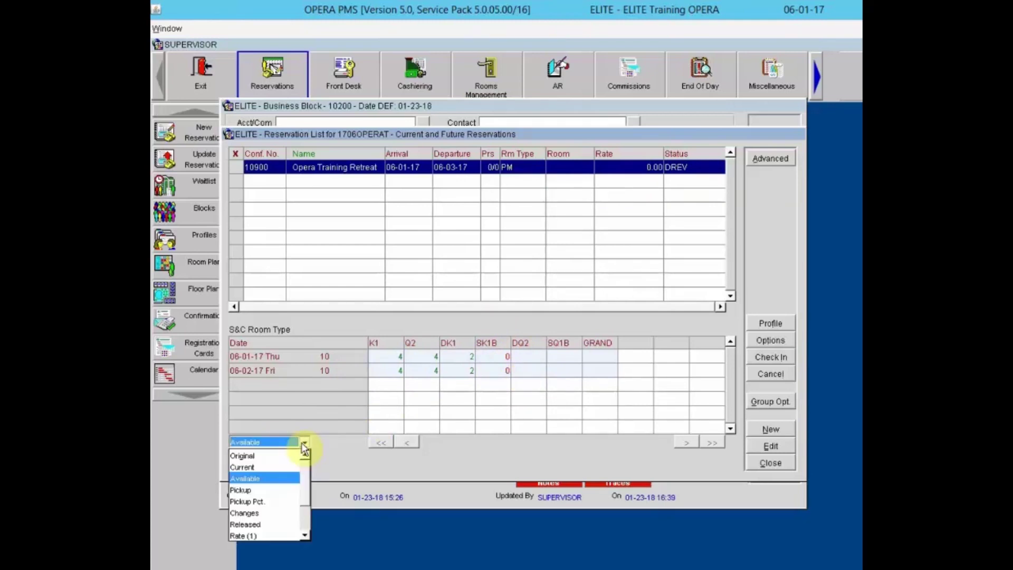
click(266, 467)
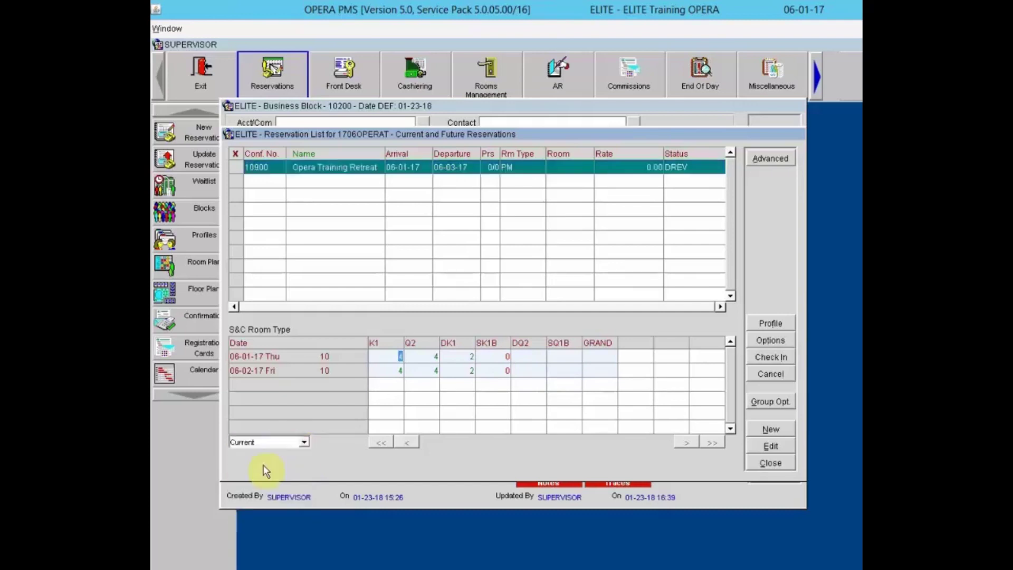
click(305, 443)
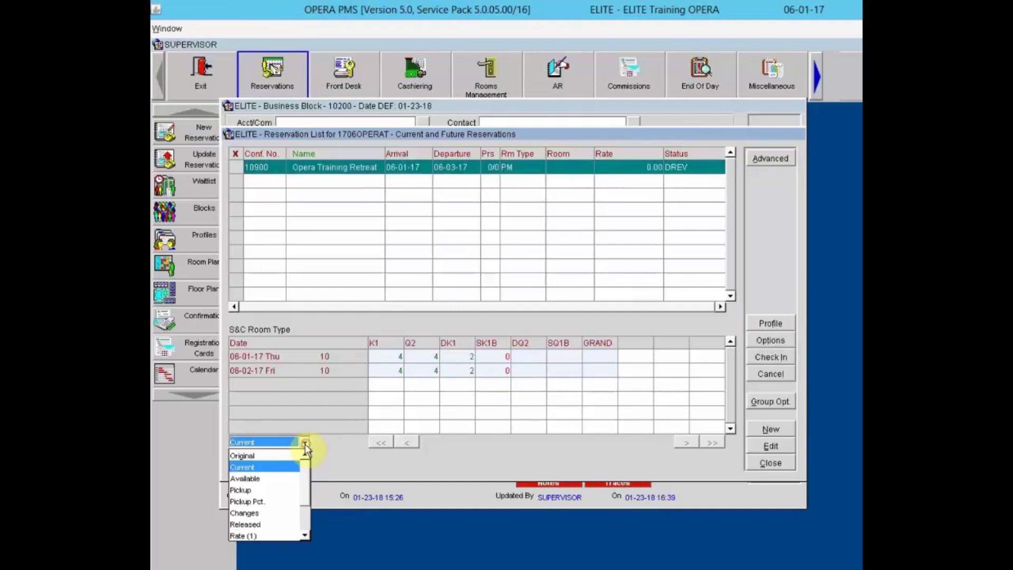
click(265, 535)
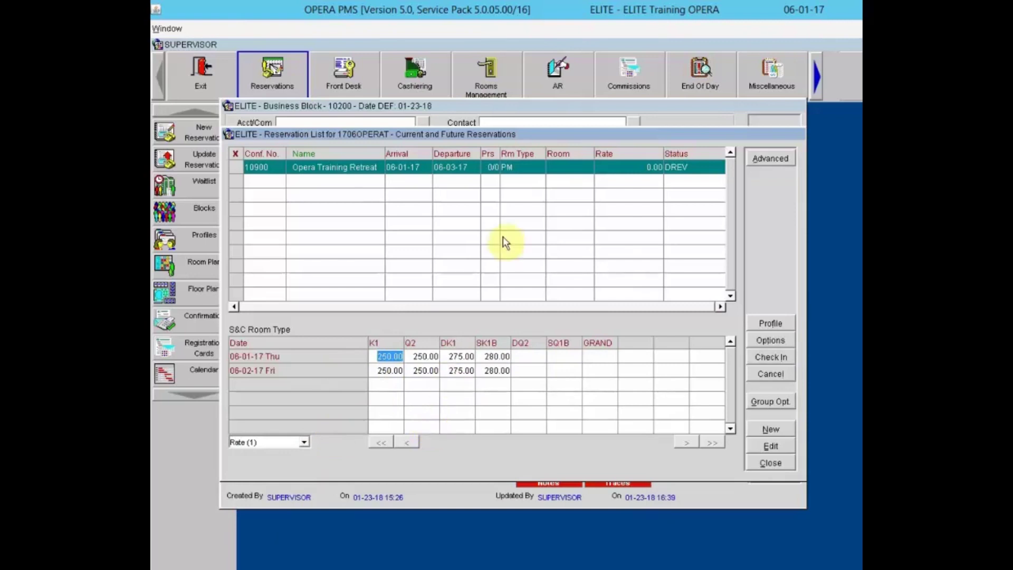
- Open the block's group rooming list from the group options and switch the guest profile search on and off again
click(764, 402)
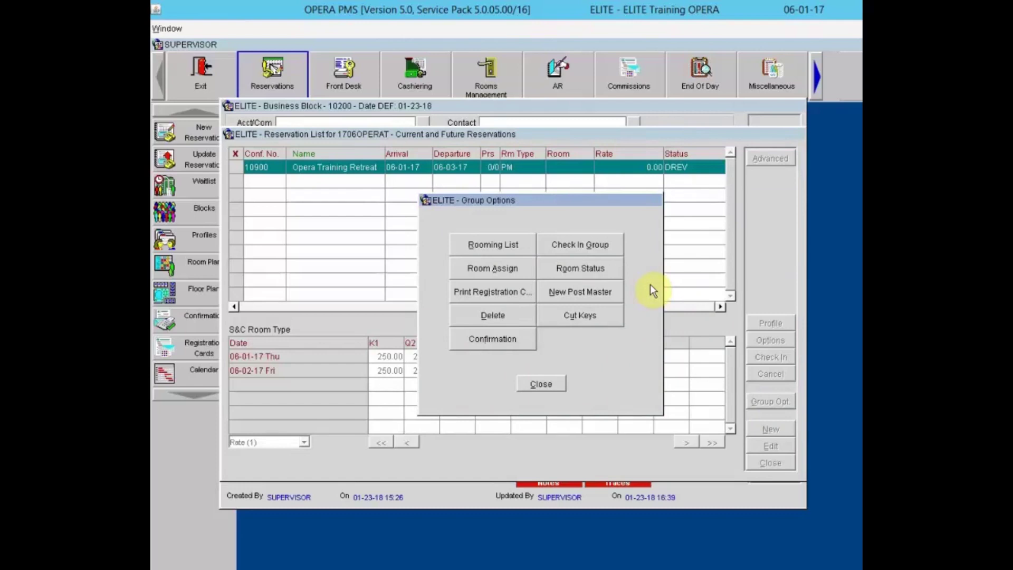
click(507, 243)
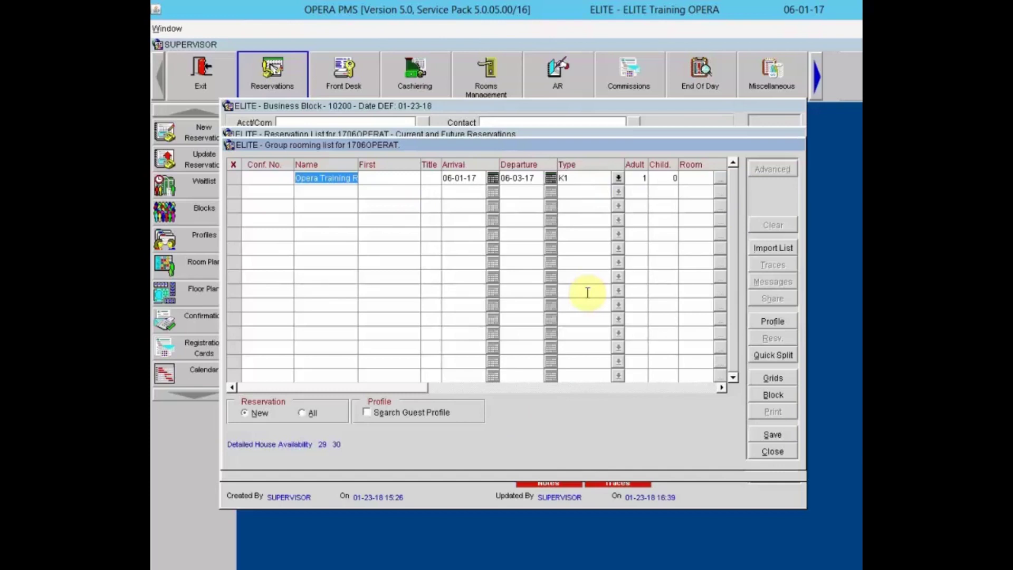
click(367, 412)
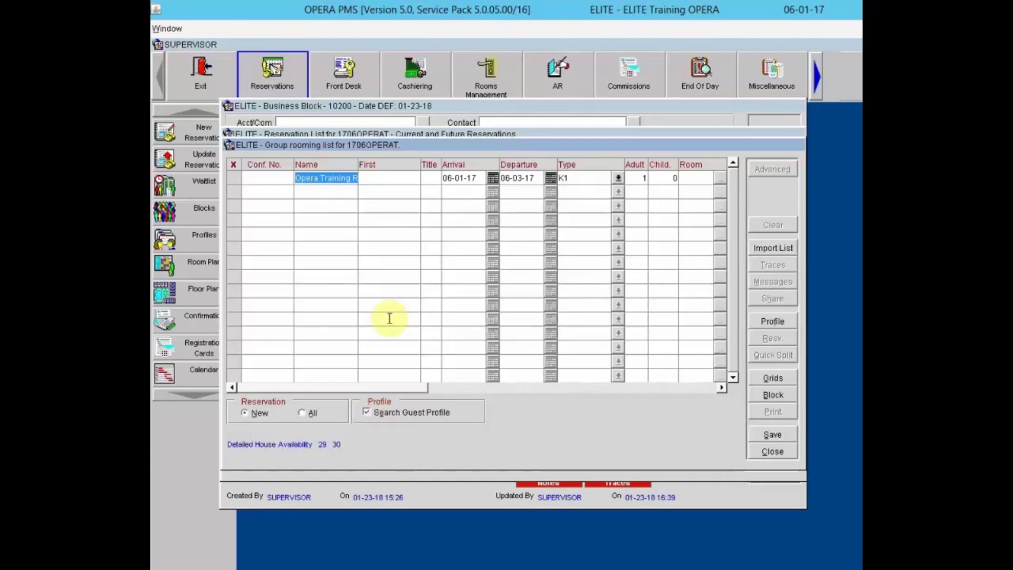
click(373, 412)
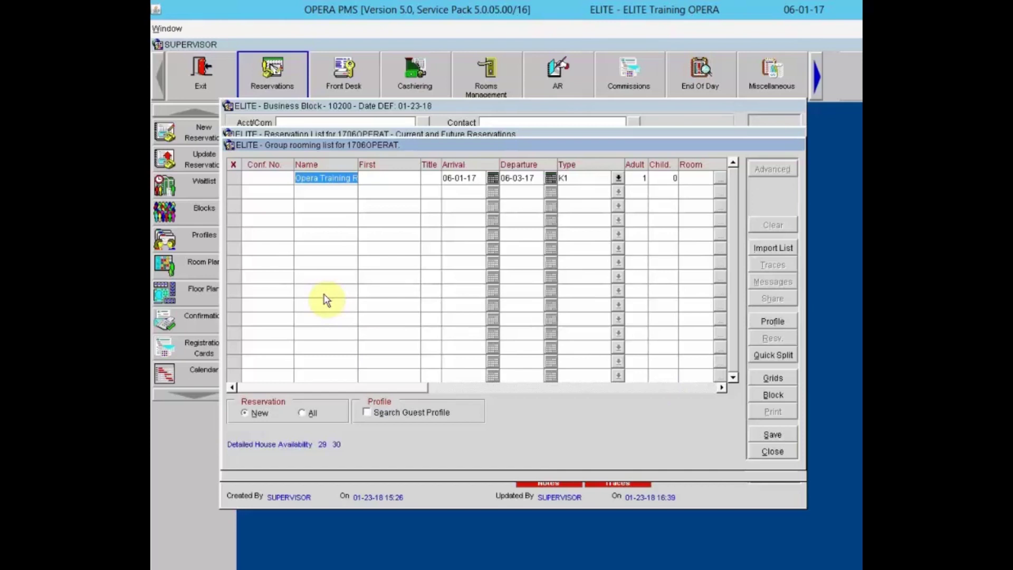
- Replace the group name in the first rooming list row with the guest's last and first name and set the title to Ms
click(296, 179)
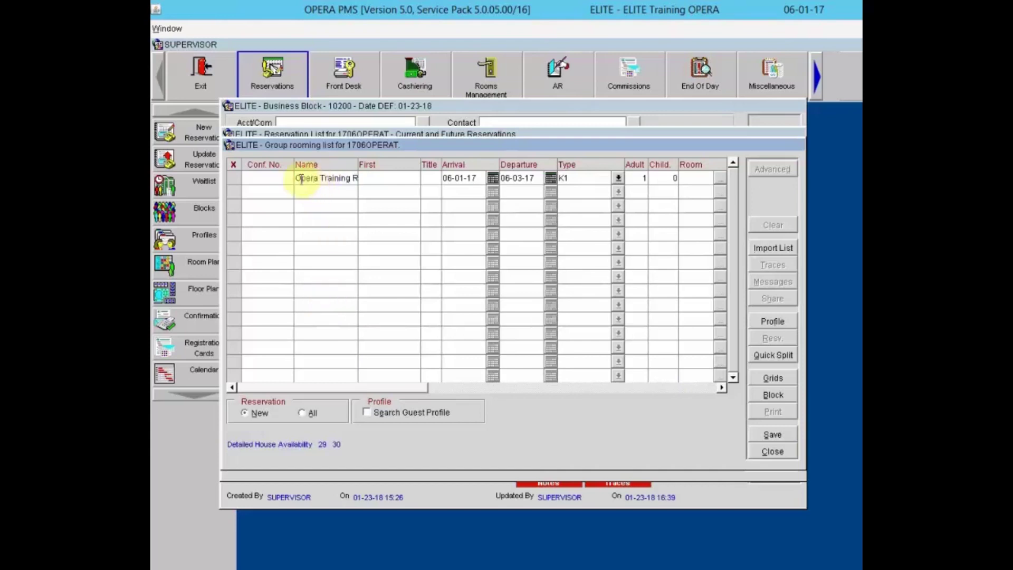
drag(296, 180, 447, 180)
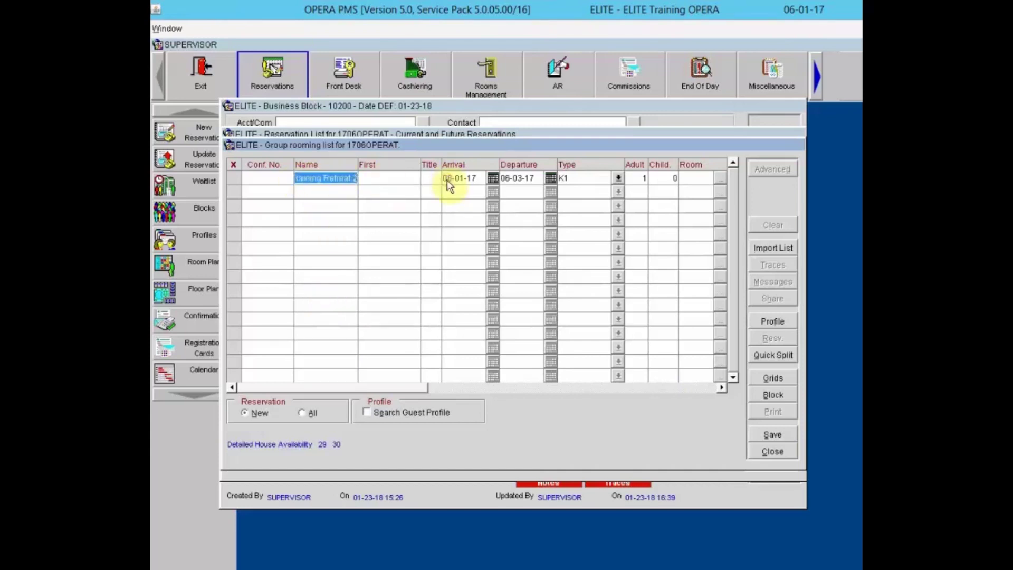
text(Long)
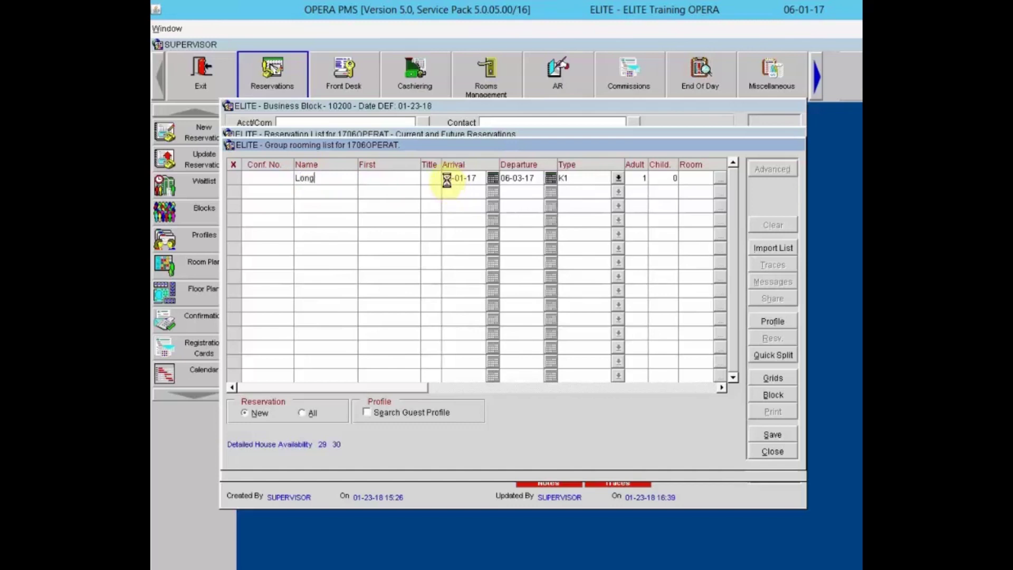
key(Tab)
text(Paula)
key(Tab)
text(Ms.)
key(Tab)
key(Tab)
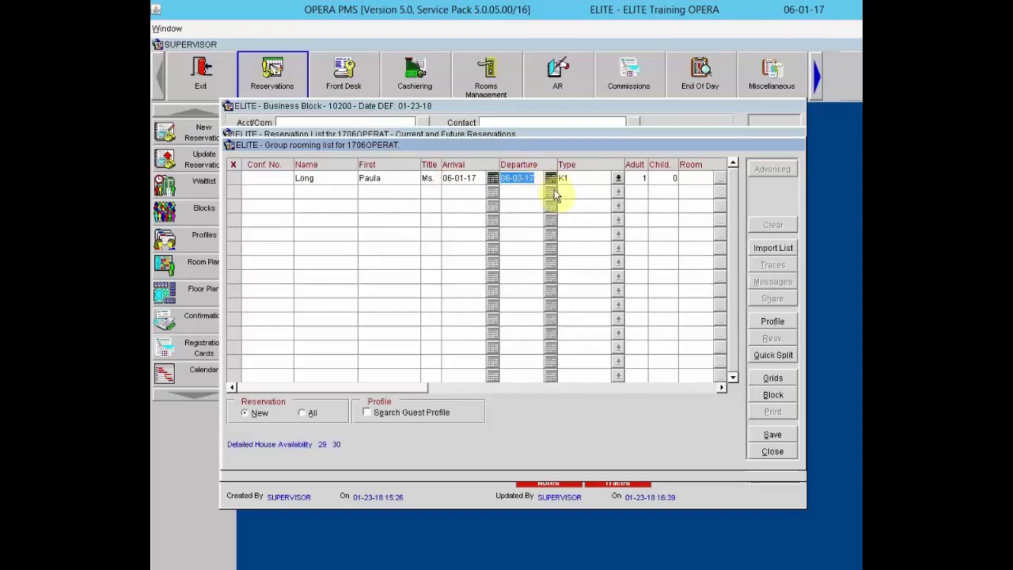
- Choose room type Q2 for the first guest from the block's grid for 06-01-17
key(Tab)
click(617, 177)
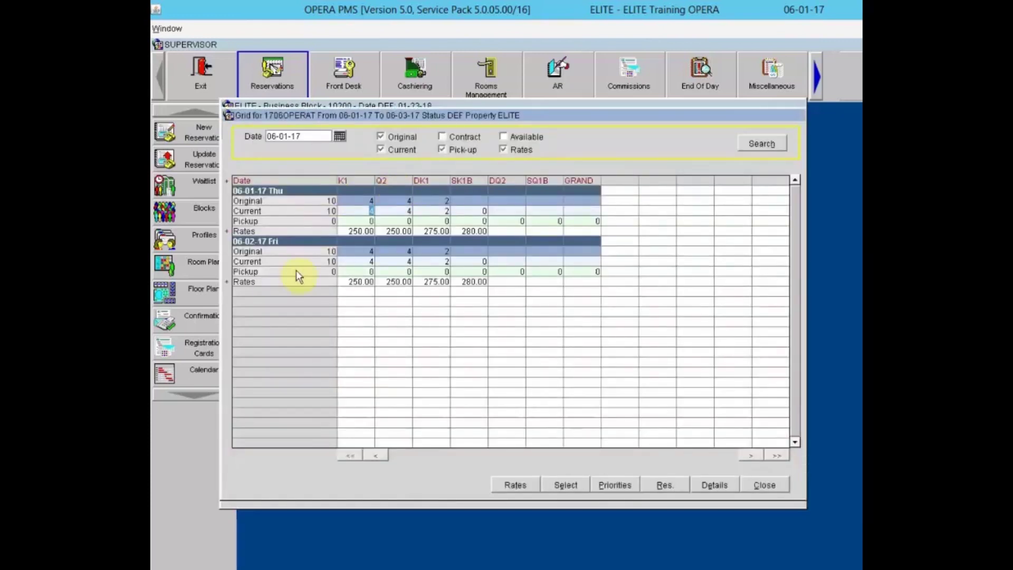
click(404, 211)
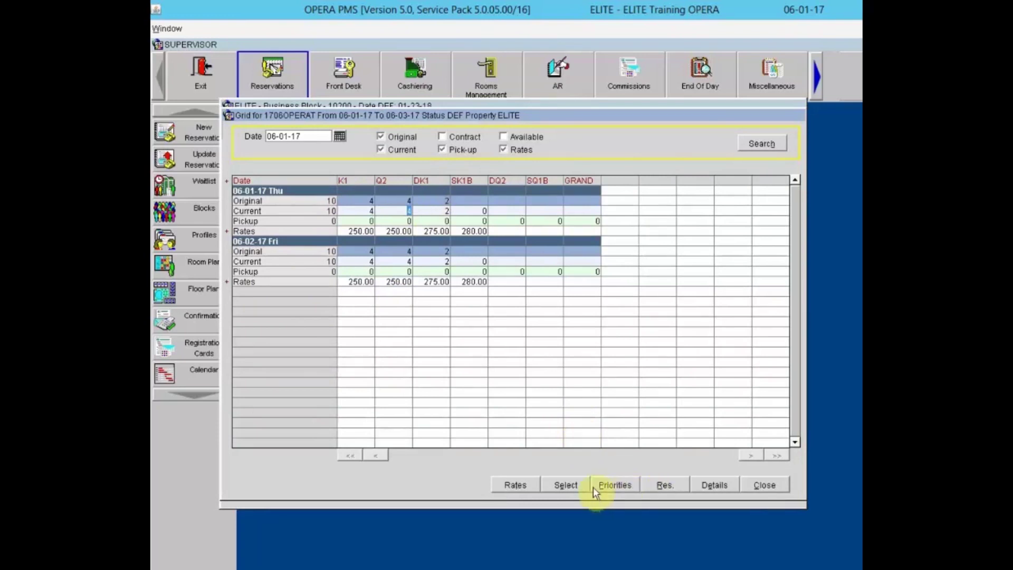
click(566, 485)
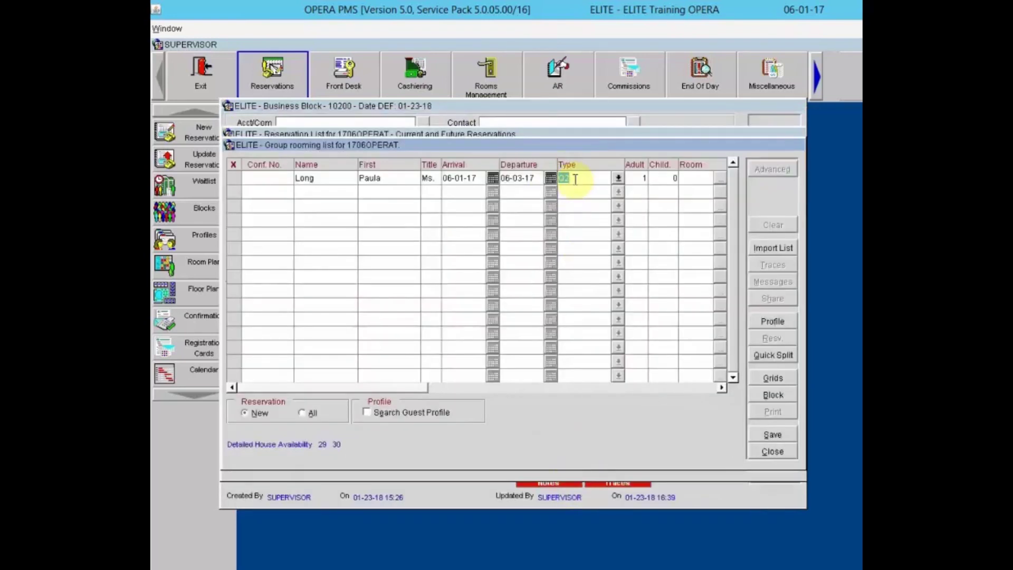
- Keep the default occupancy for the first guest and enter the comment "Guest with Group"
key(Tab)
key(Tab)
key(Tab)
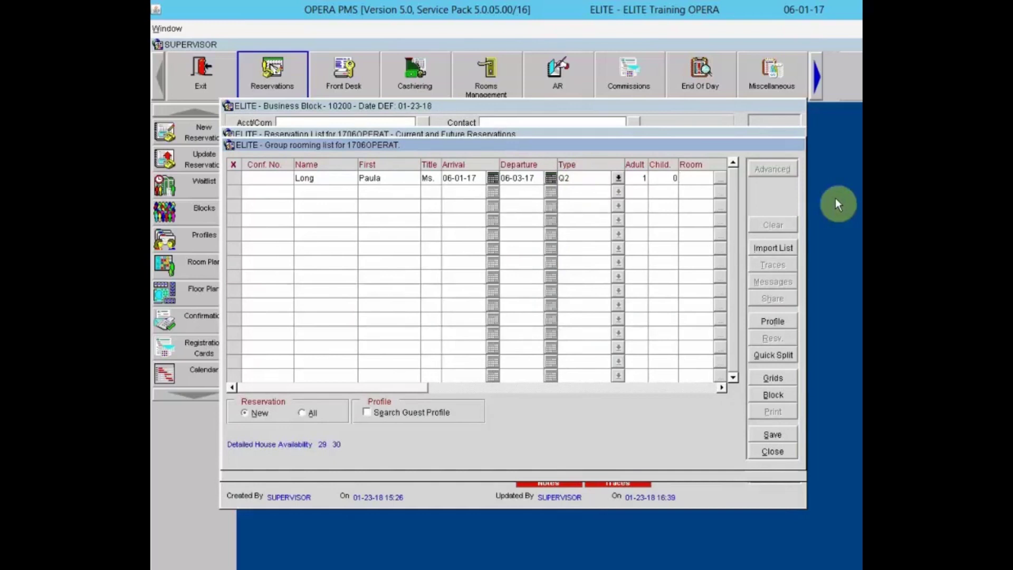
key(Tab)
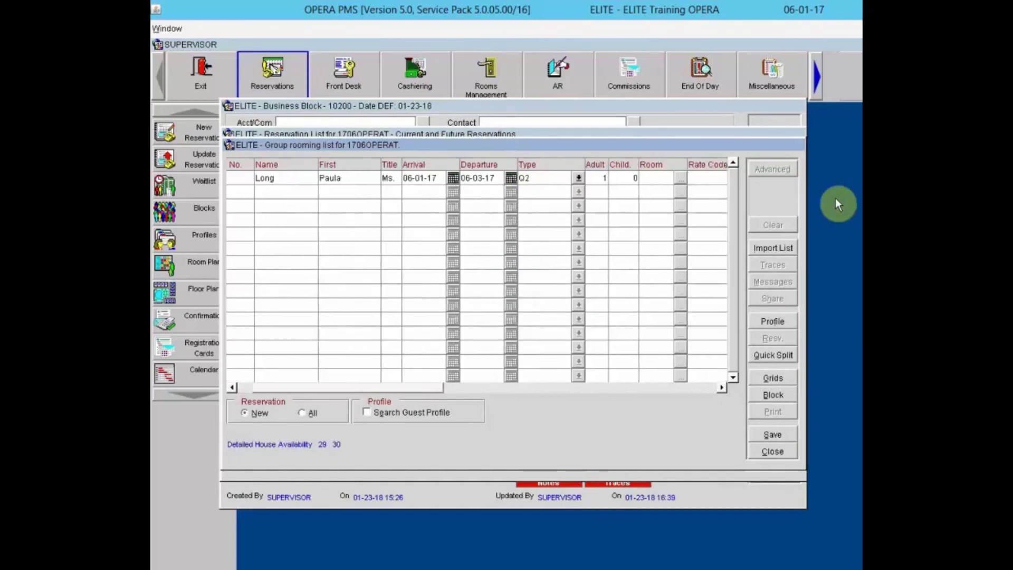
key(Tab)
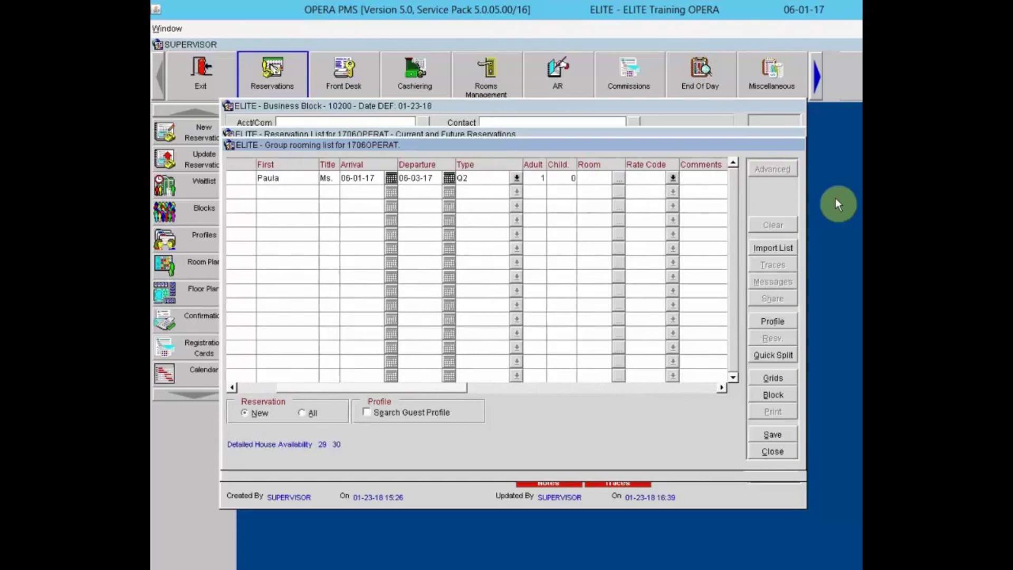
text(Gues)
text(t with Group)
key(Tab)
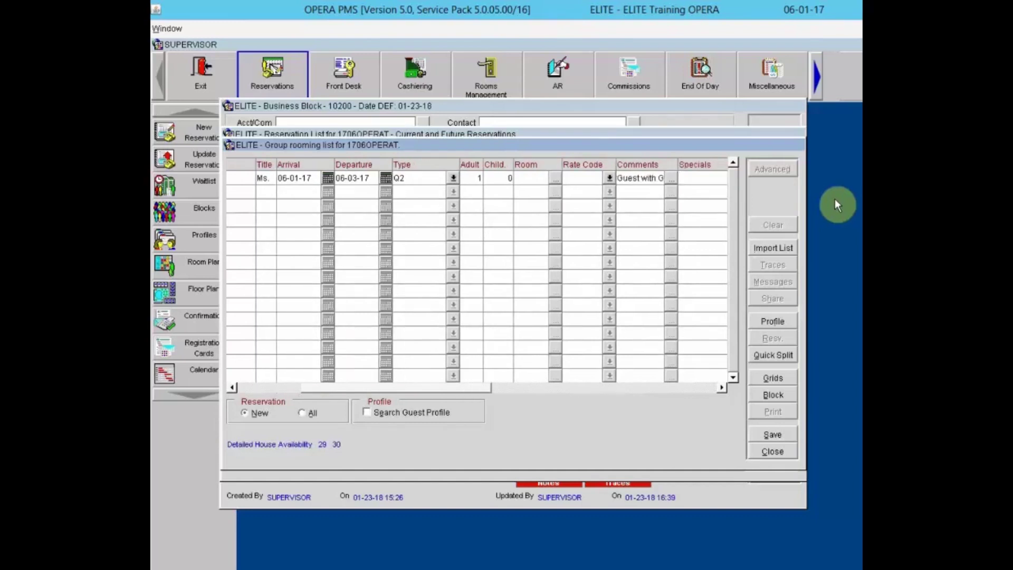
- Set the first guest's VIP level to V3, leaving specials, packages, payment, language and the remaining fields as they are
key(Tab)
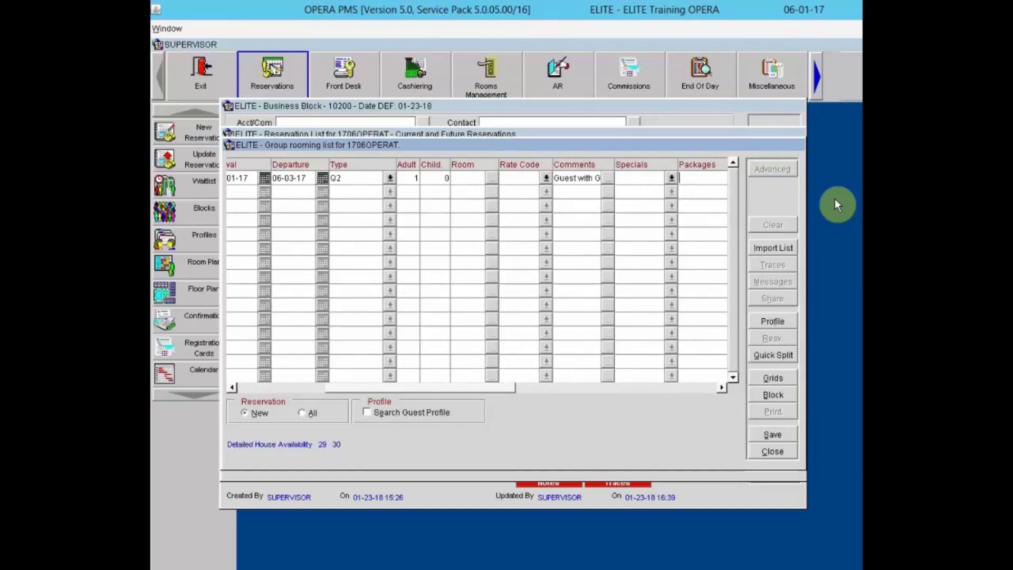
key(Tab)
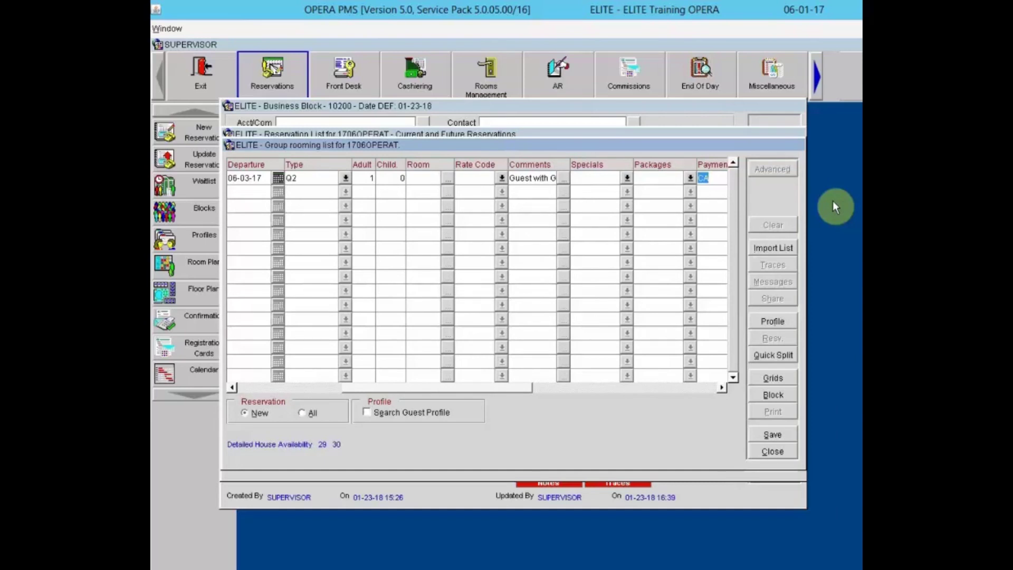
key(Tab)
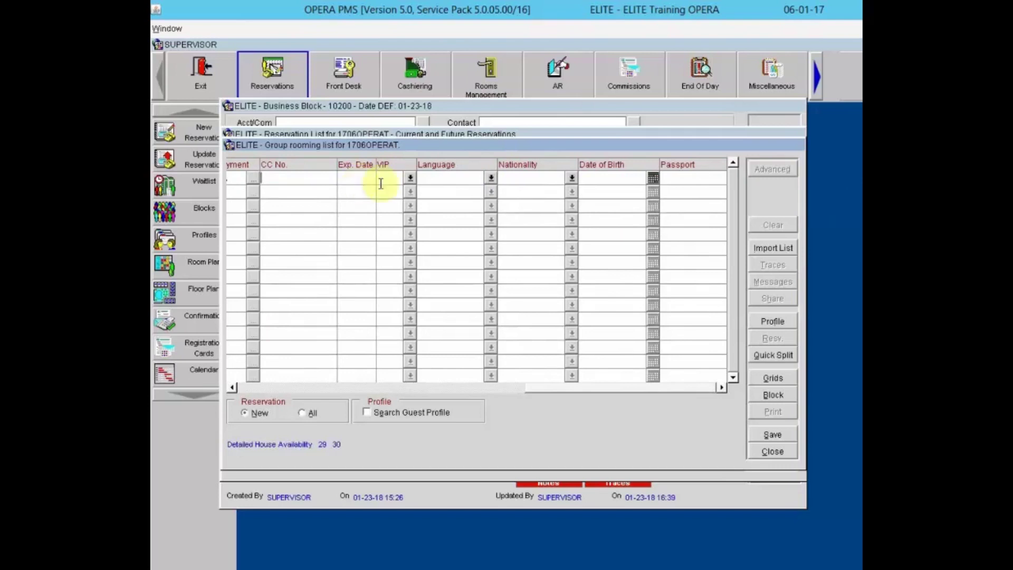
click(411, 181)
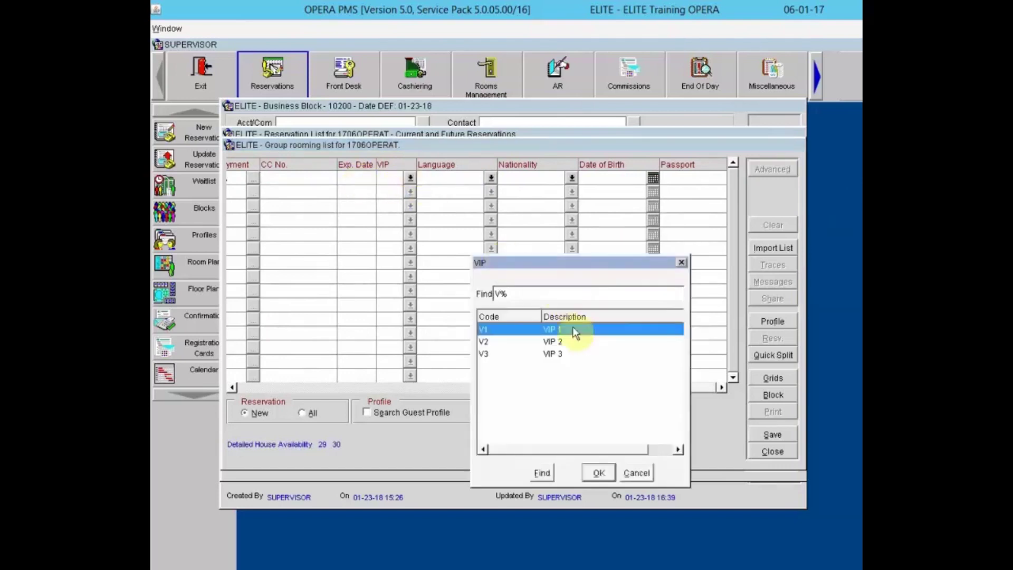
click(553, 353)
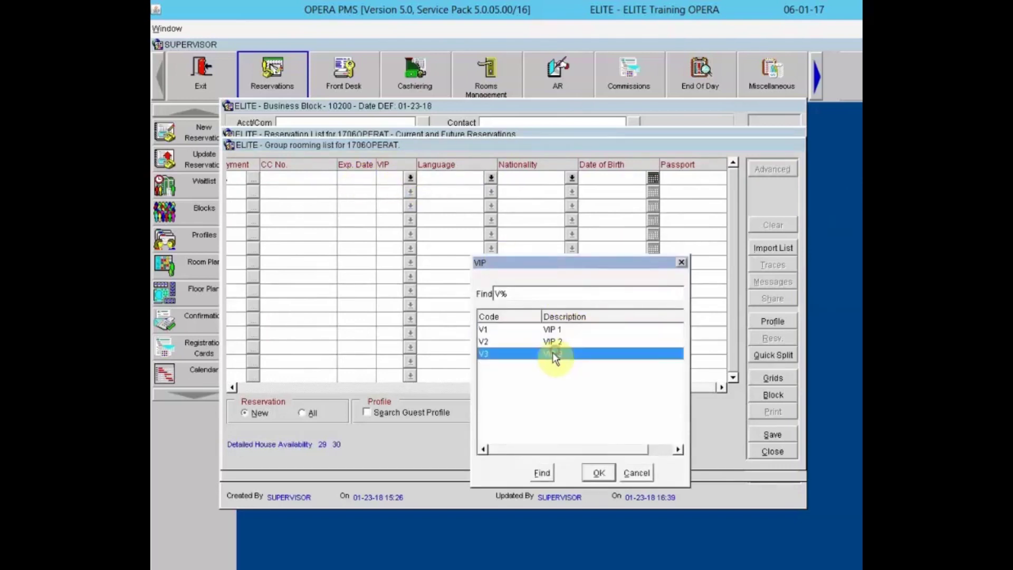
click(598, 473)
click(460, 177)
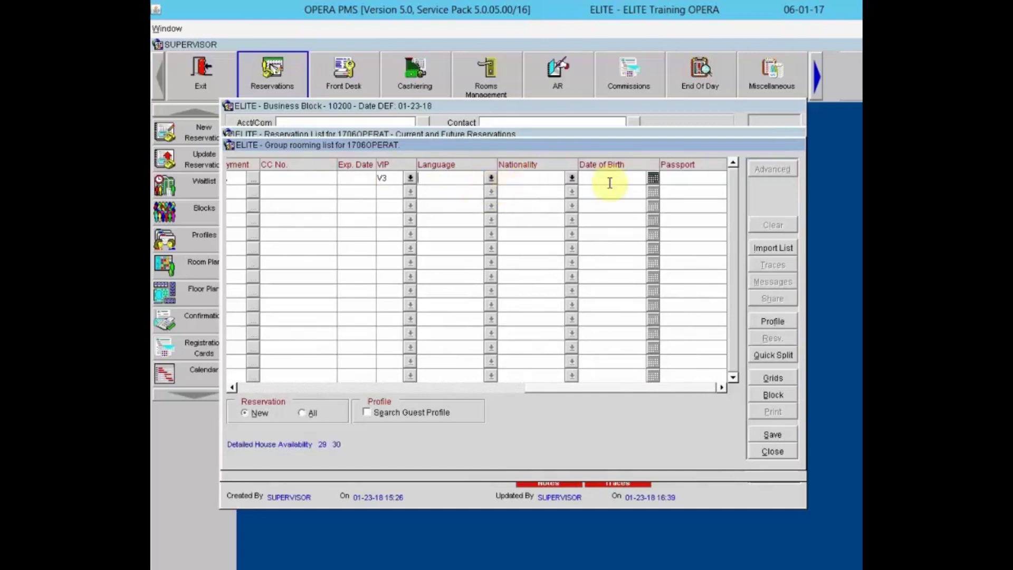
key(Tab)
key(Tab)
key(Tab)
key(Tab)
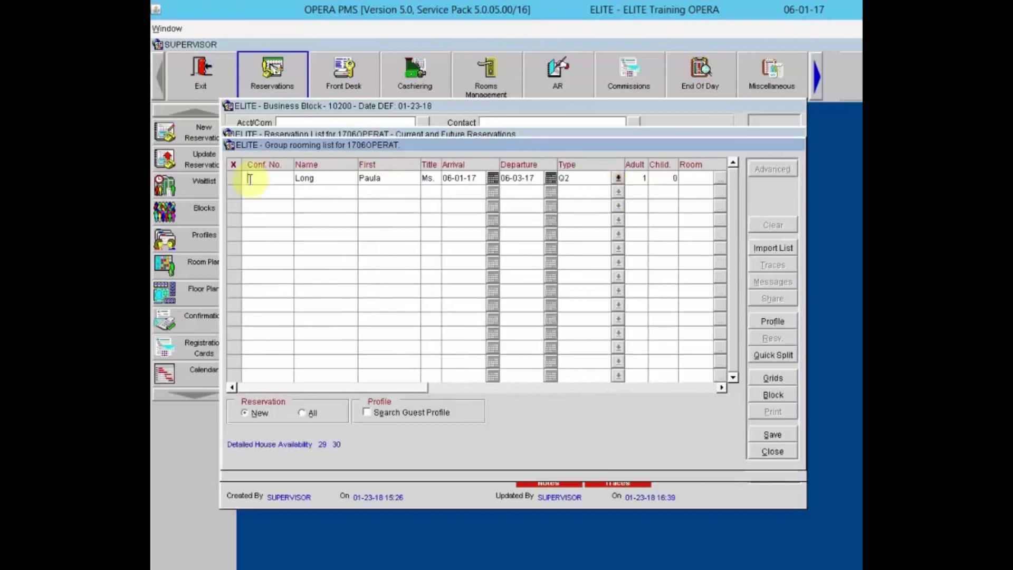
- Add a second rooming list row with another guest's last and first name, keeping the default dates and room type K1
click(448, 195)
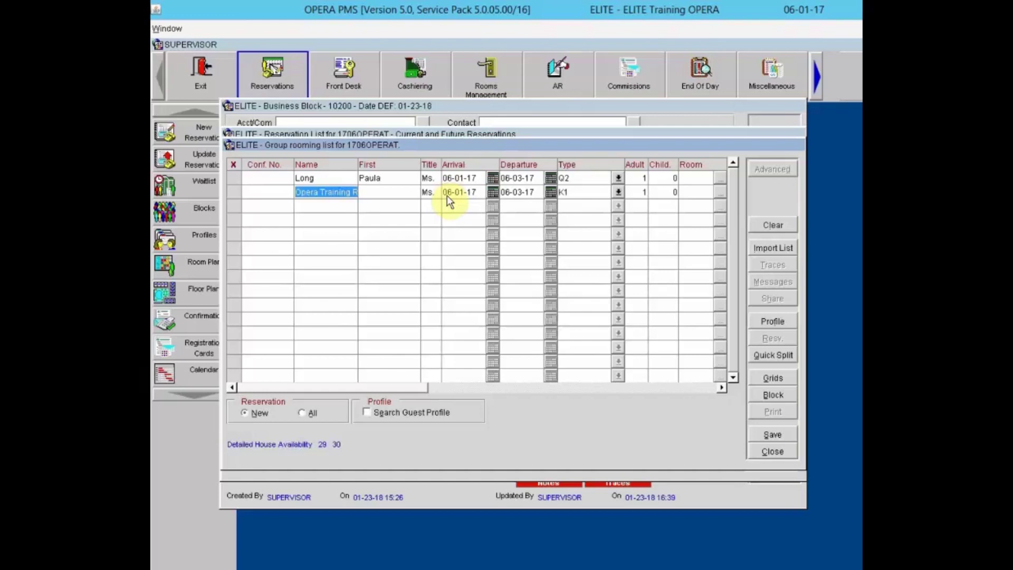
text(Hickman)
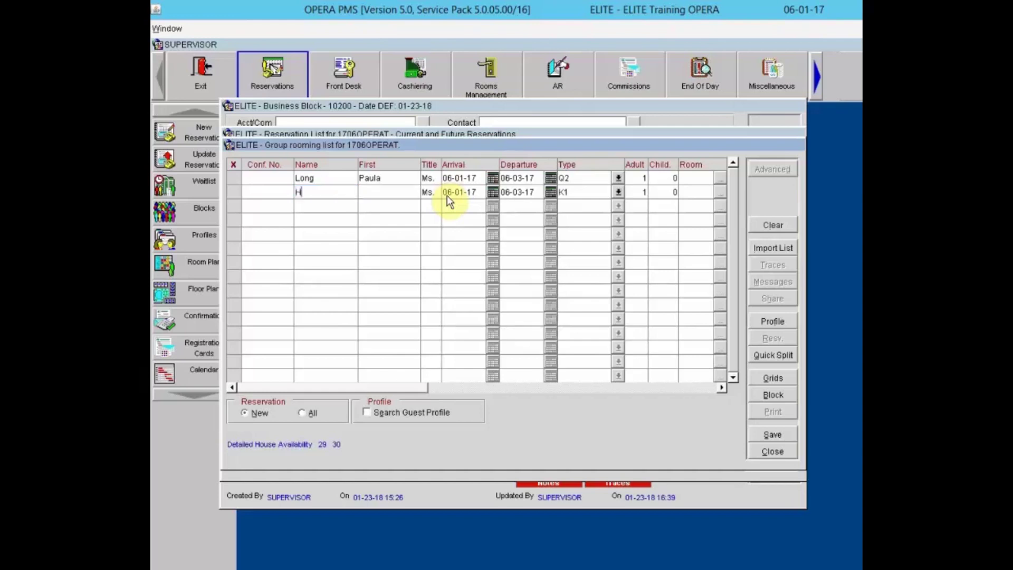
key(Tab)
text(Dan)
text(la)
key(Tab)
key(Tab)
key(Tab)
key(Tab)
key(Tab)
key(Tab)
key(Tab)
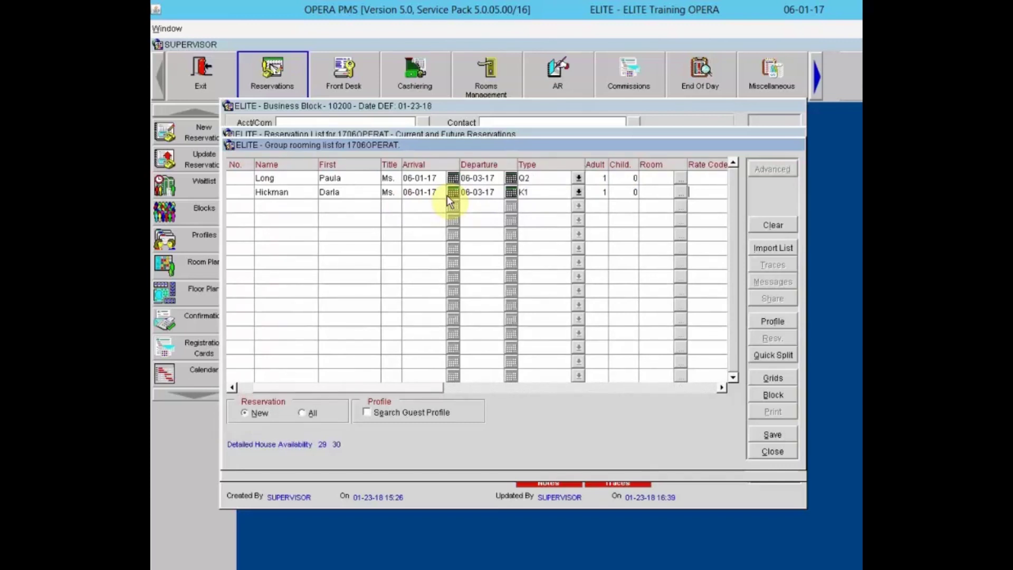
- Add a third rooming list row and replace the group name with the guest's last and first name, keeping the default dates
key(Down)
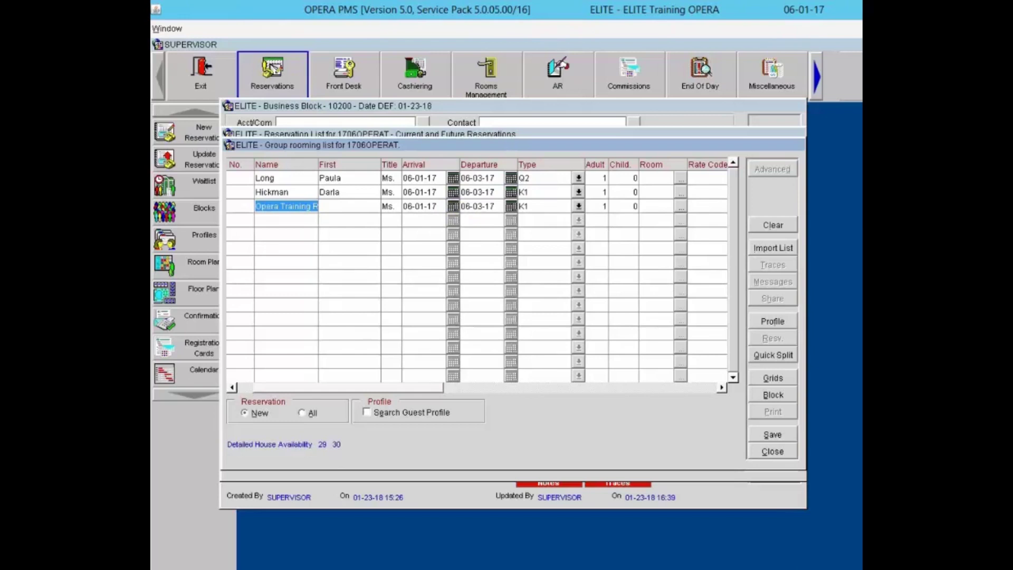
click(270, 206)
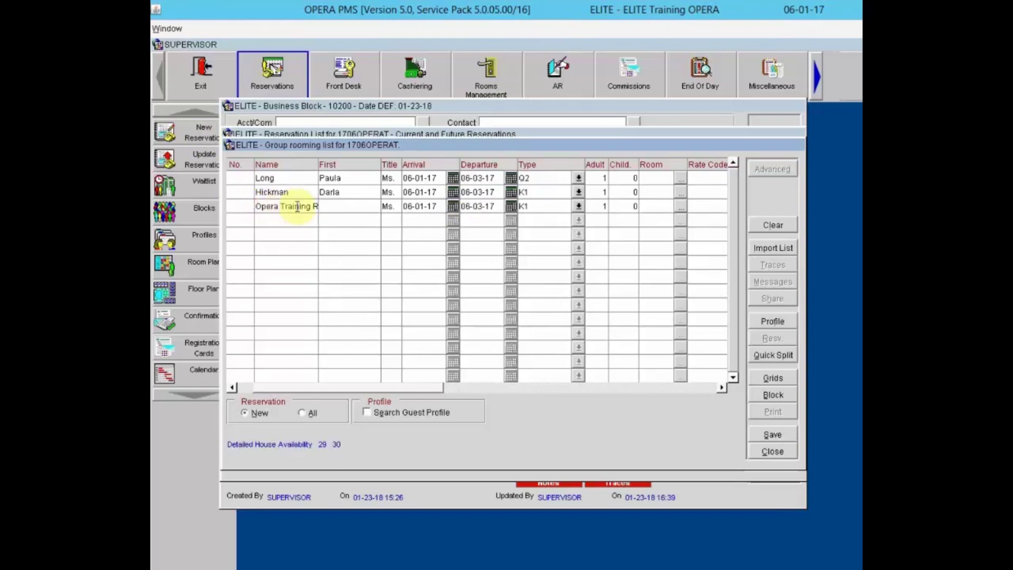
click(294, 205)
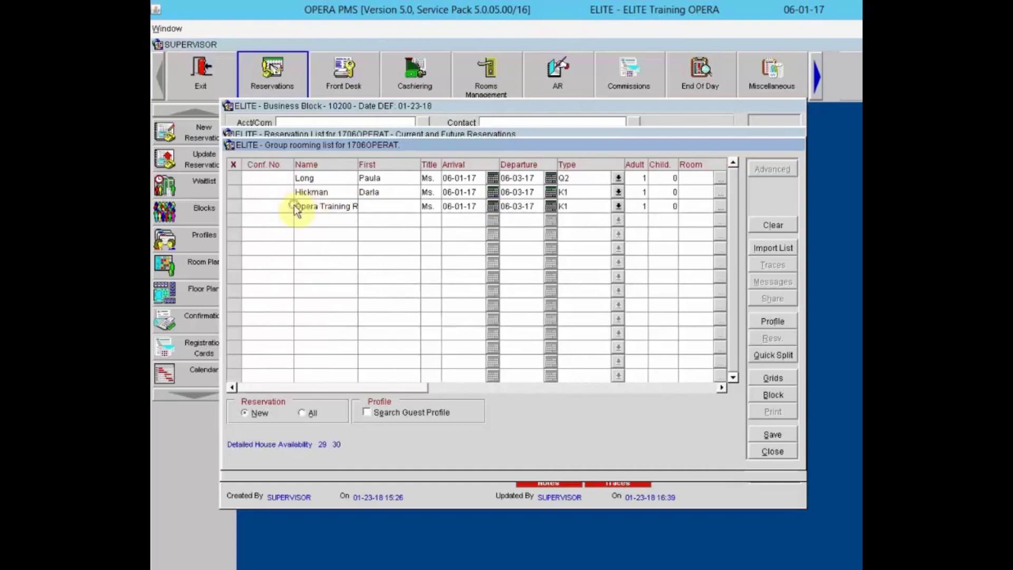
drag(296, 207, 399, 212)
text(Ras)
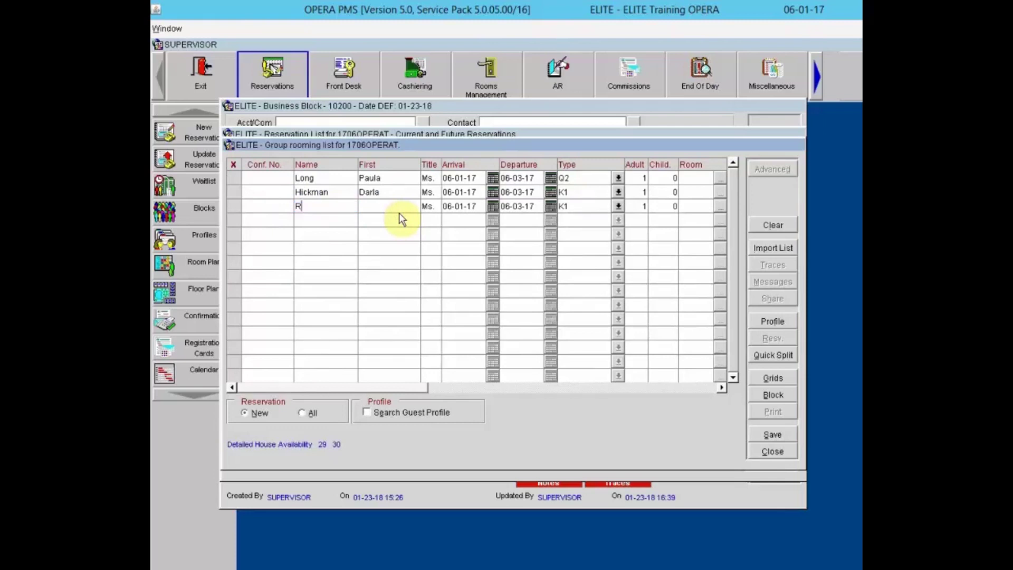
text(mmusaen)
key(Tab)
text(John)
key(Tab)
key(Tab)
key(Tab)
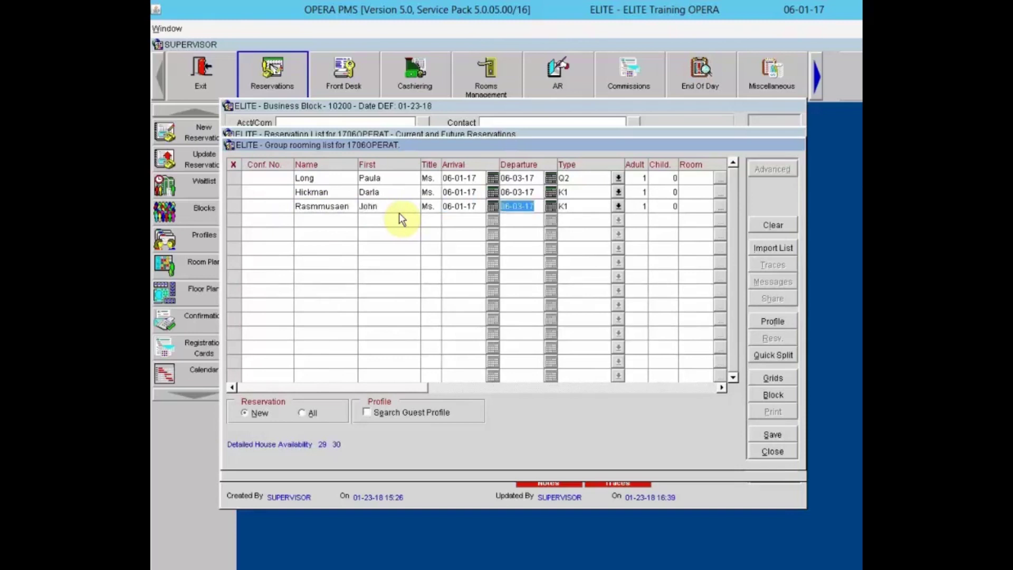
- Set the third guest's room type to Q2 and save the rooming list to create the reservations
key(Tab)
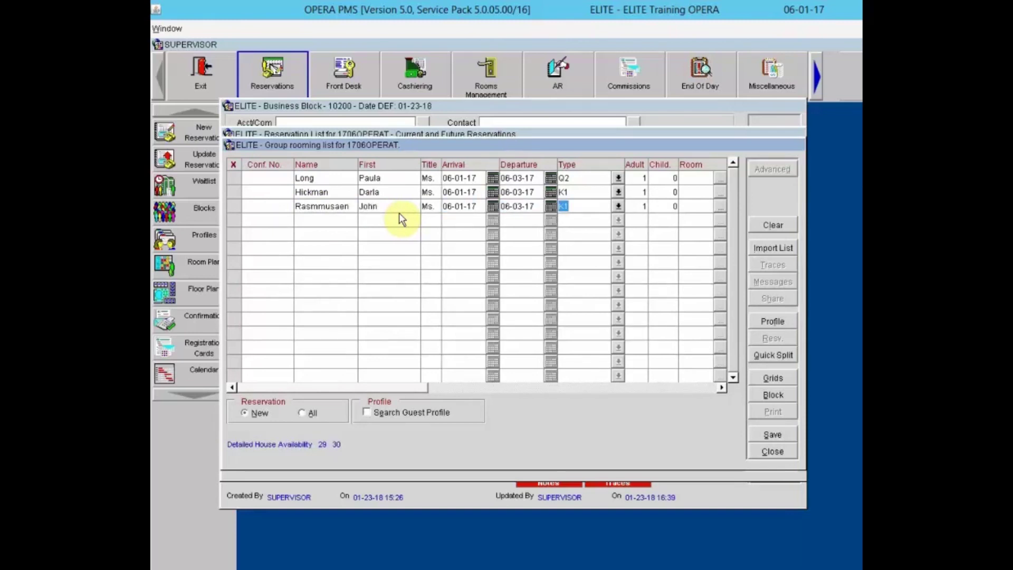
text(Q2)
key(Tab)
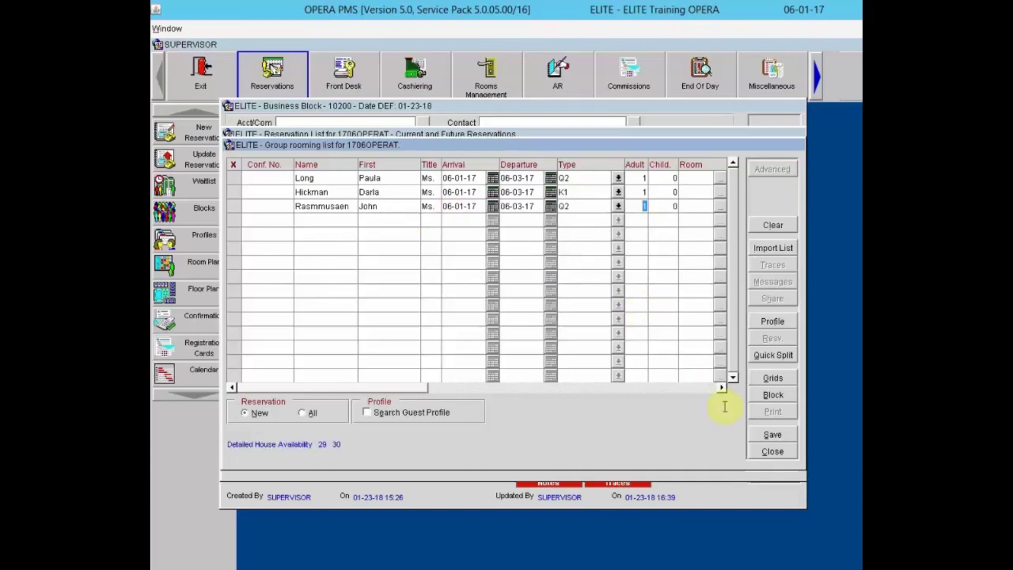
click(771, 434)
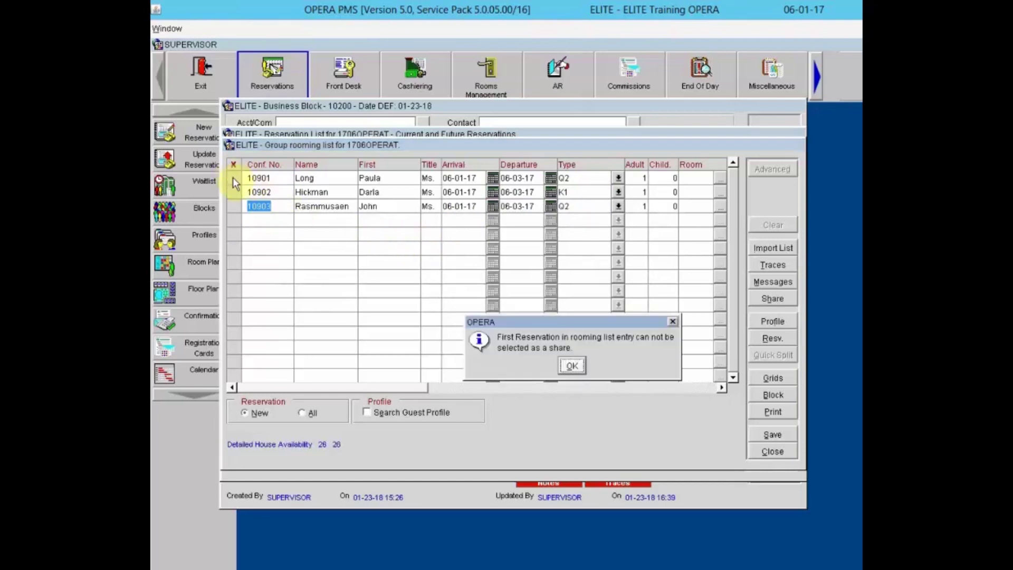
- Mark the third guest's reservation as a share with the second guest's and save the change to open the share details
click(565, 366)
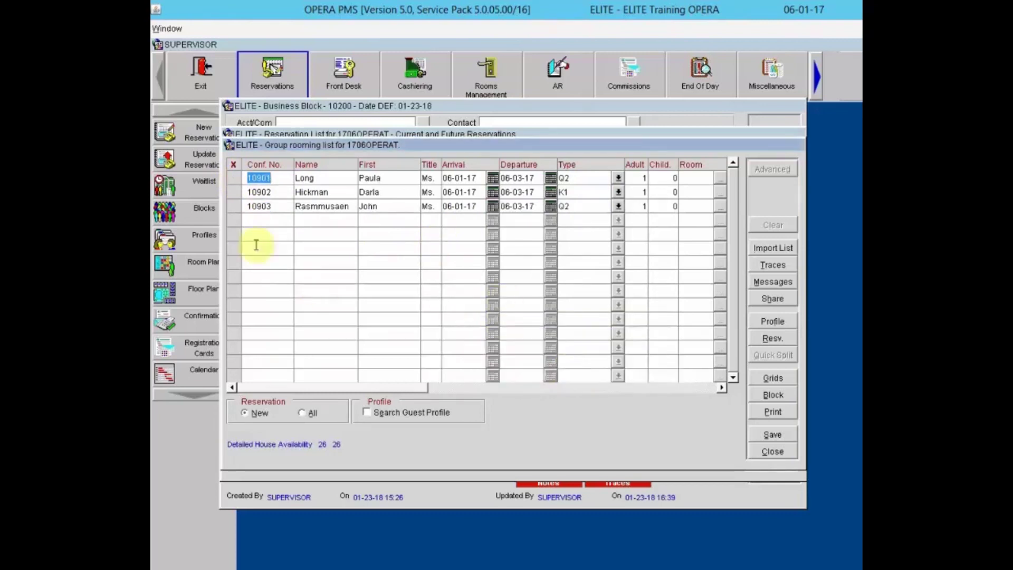
click(236, 208)
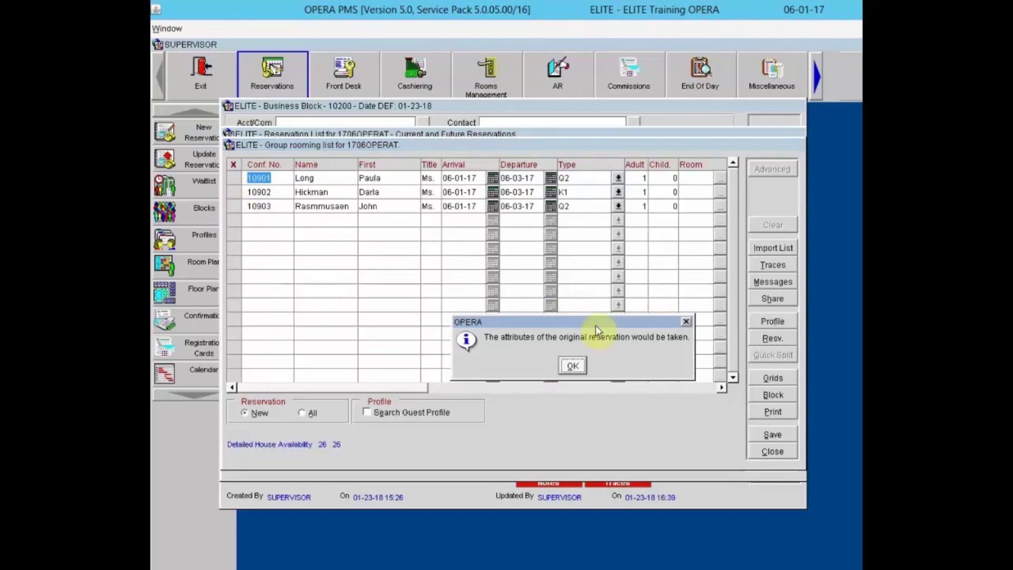
click(577, 364)
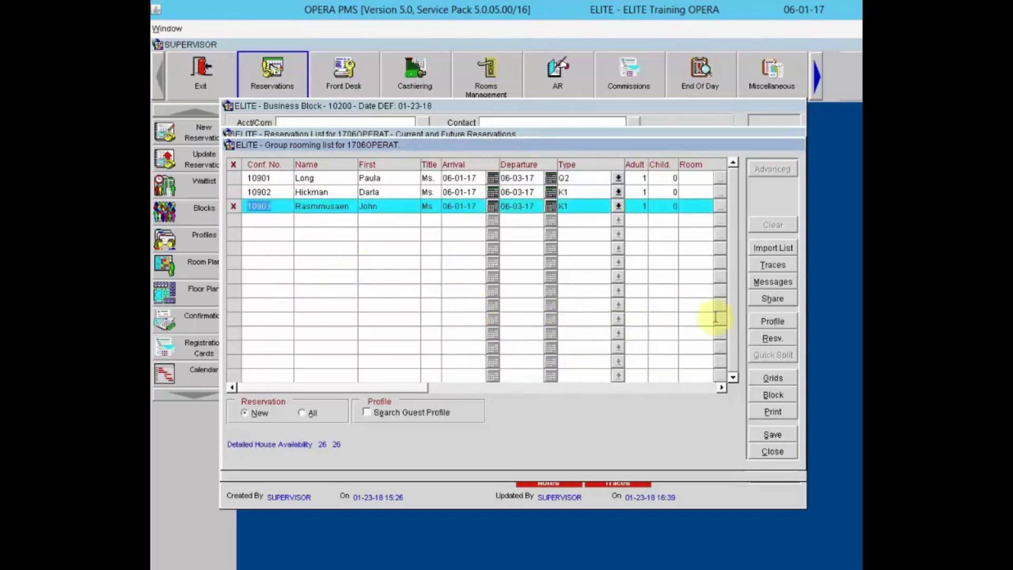
click(772, 301)
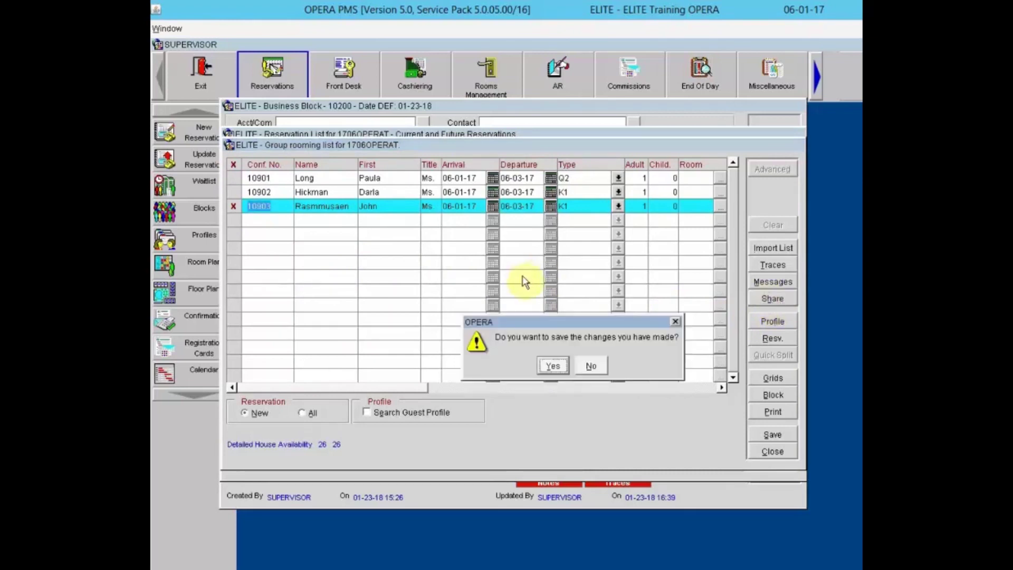
click(551, 365)
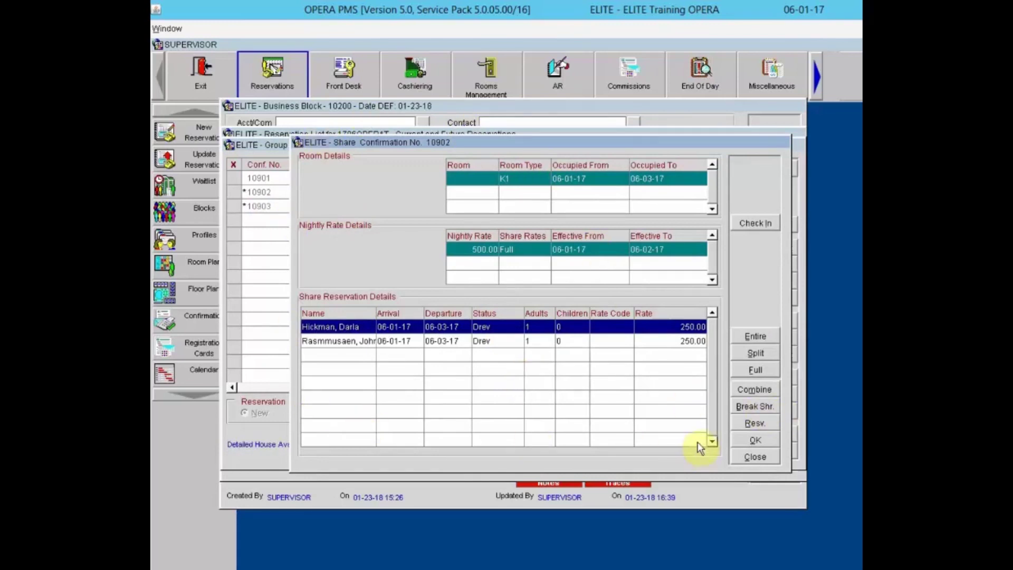
- Assign the entire nightly rate to the third guest in the shared K1 reservation and accept the share details
click(616, 341)
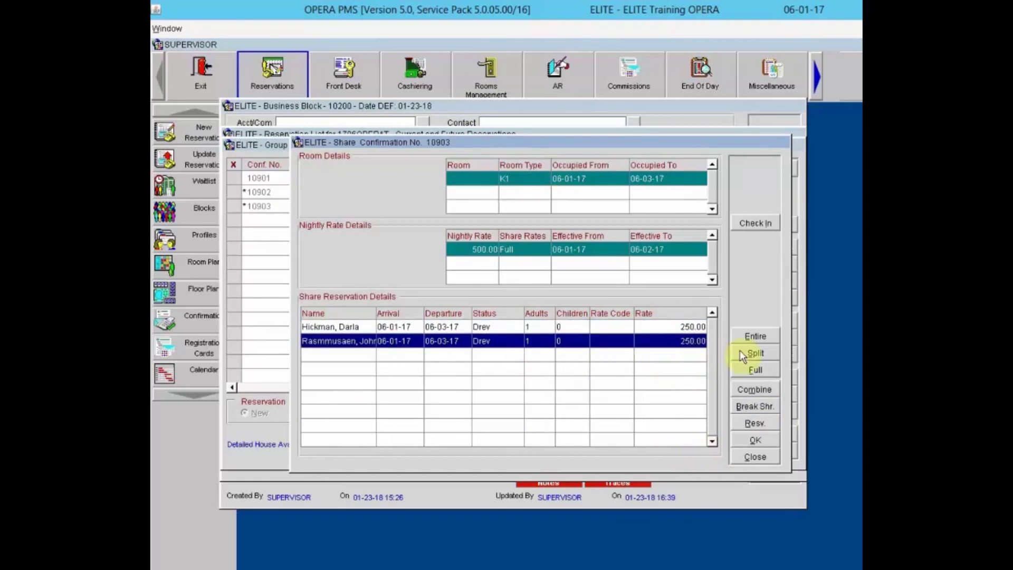
click(764, 338)
click(755, 338)
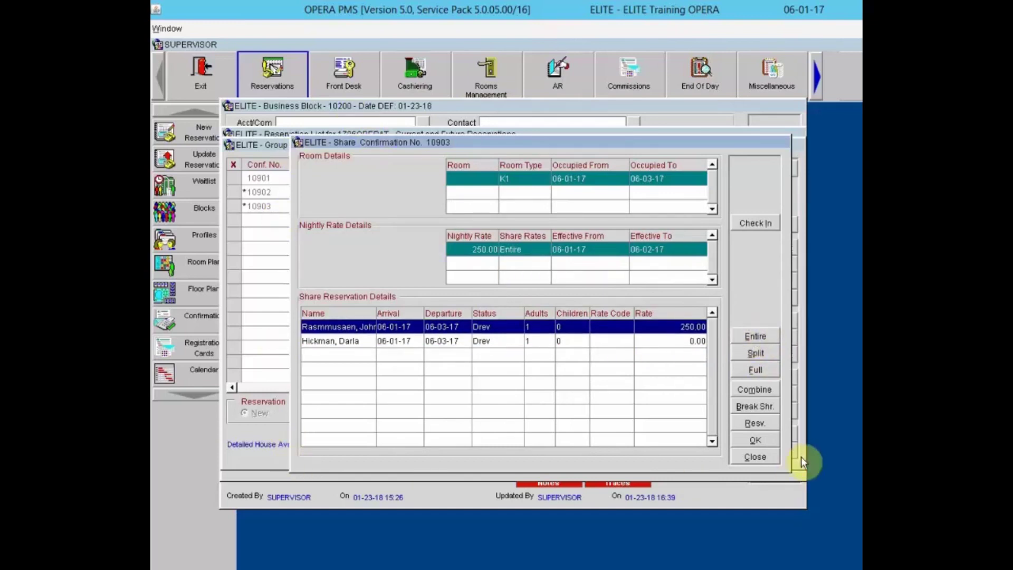
click(759, 440)
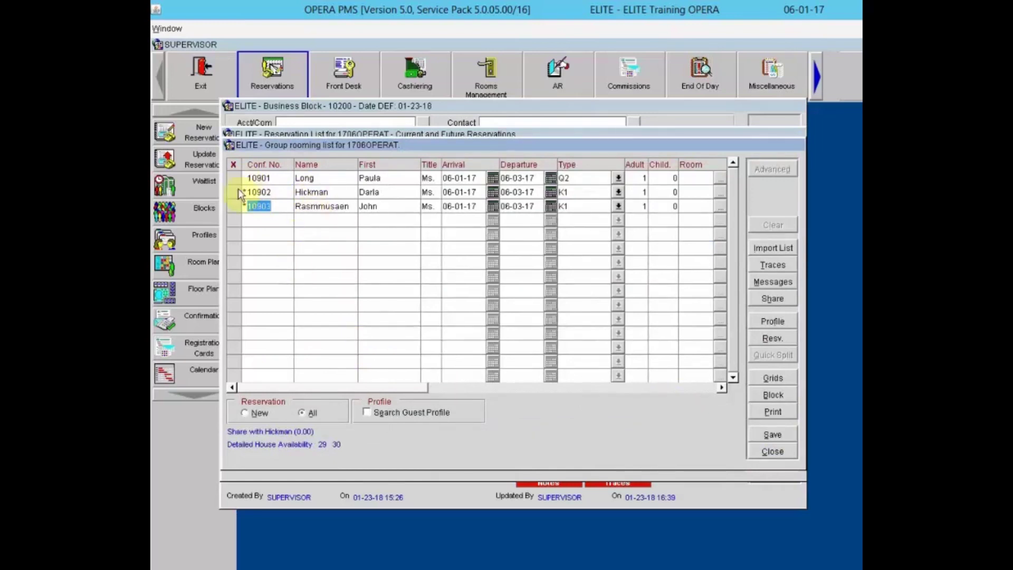
- Check the share information of the two sharing guests and the first guest in the rooming list
click(319, 194)
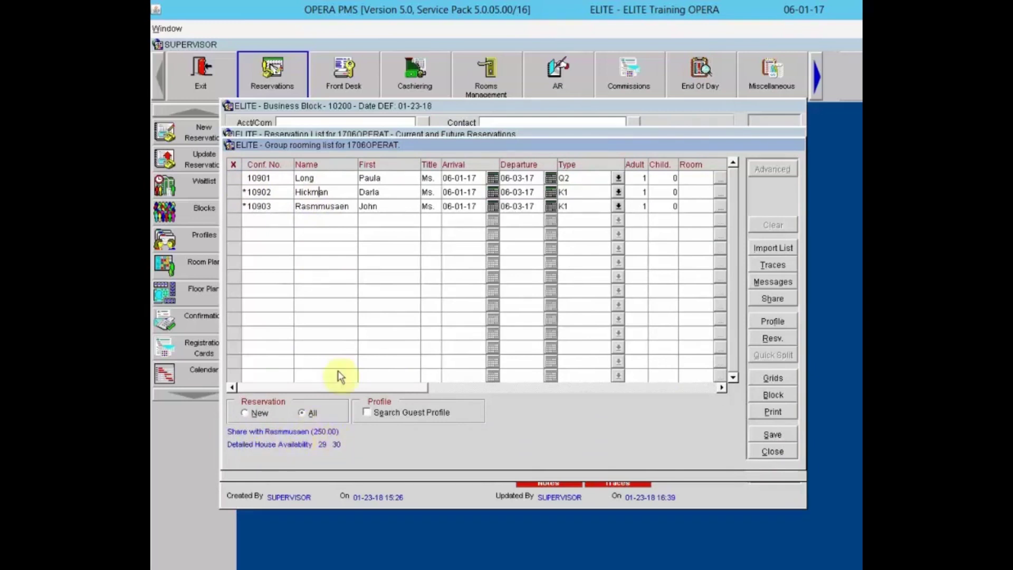
click(391, 203)
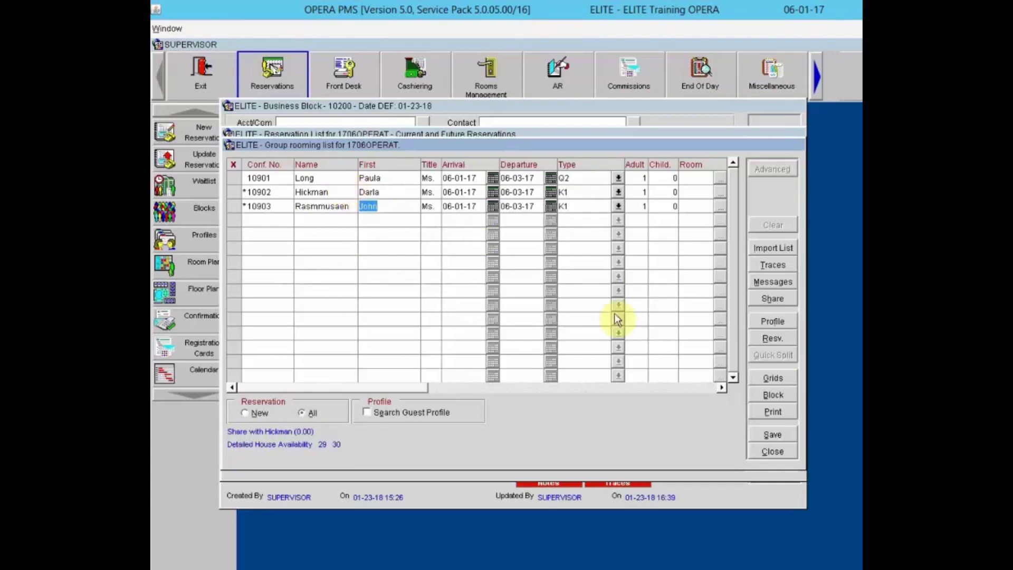
click(304, 179)
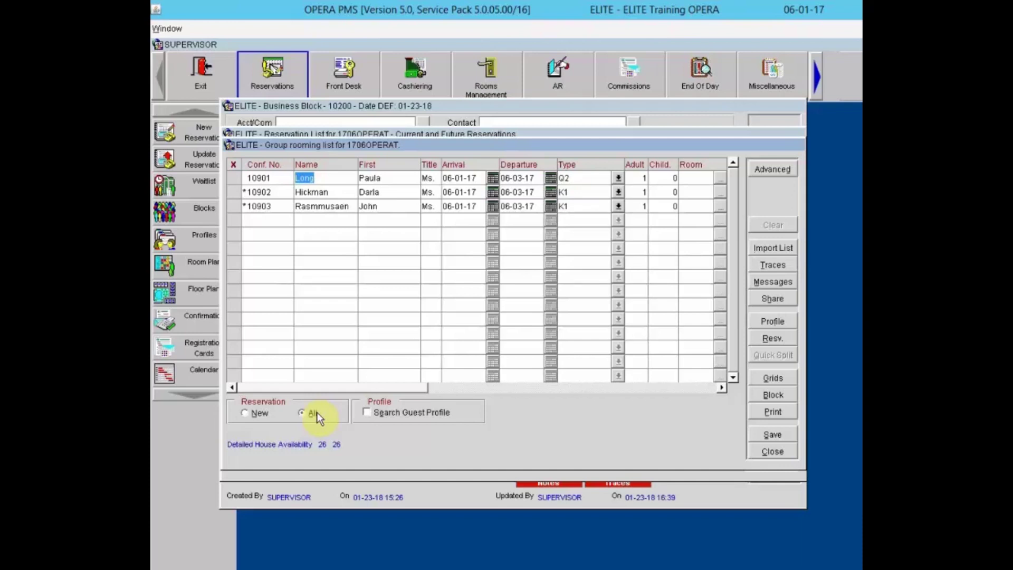
- Start a quick split for new reservations and search the individual profiles for "opera train" as the default name
click(253, 412)
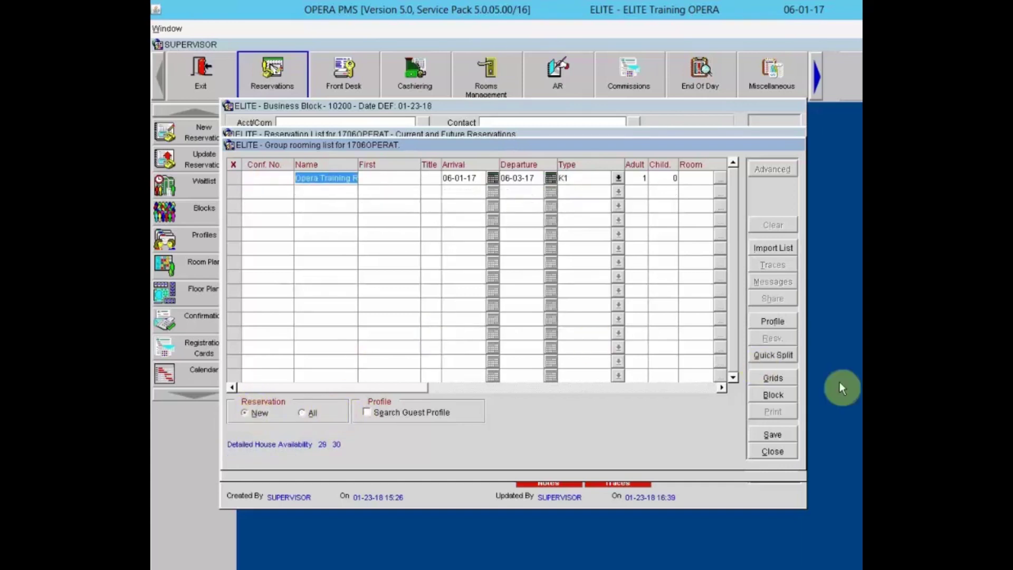
click(781, 354)
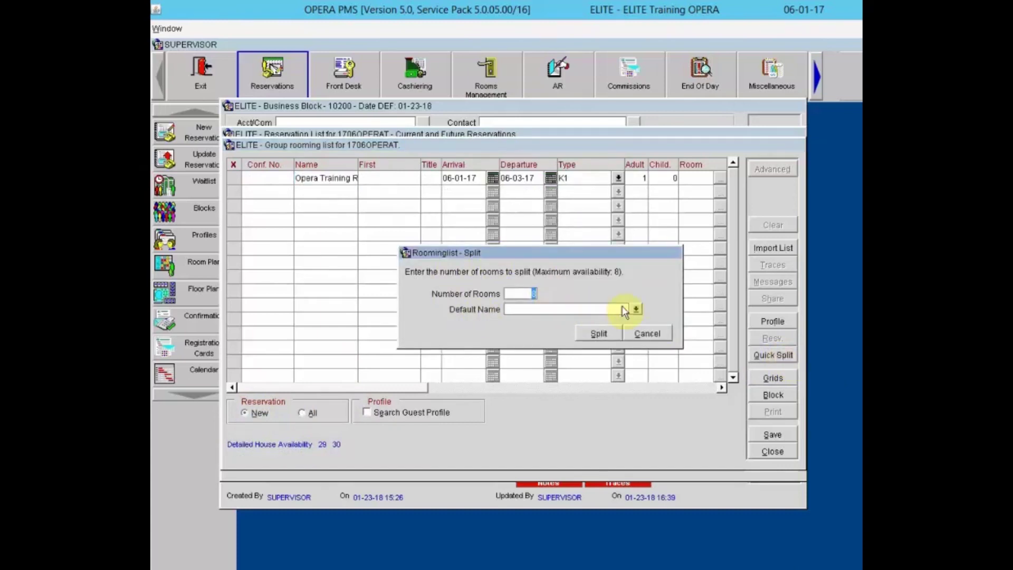
click(638, 309)
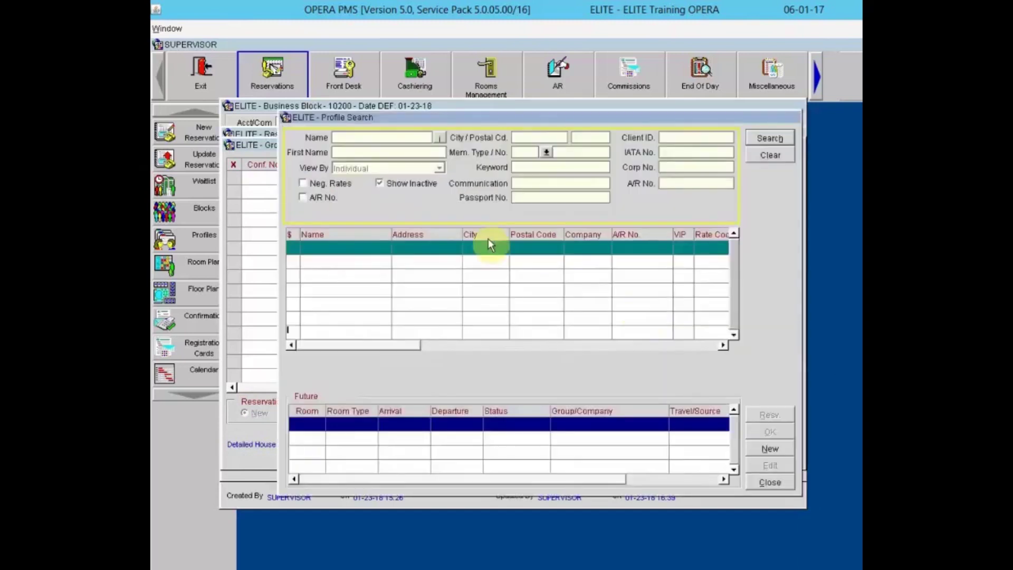
text(opera train)
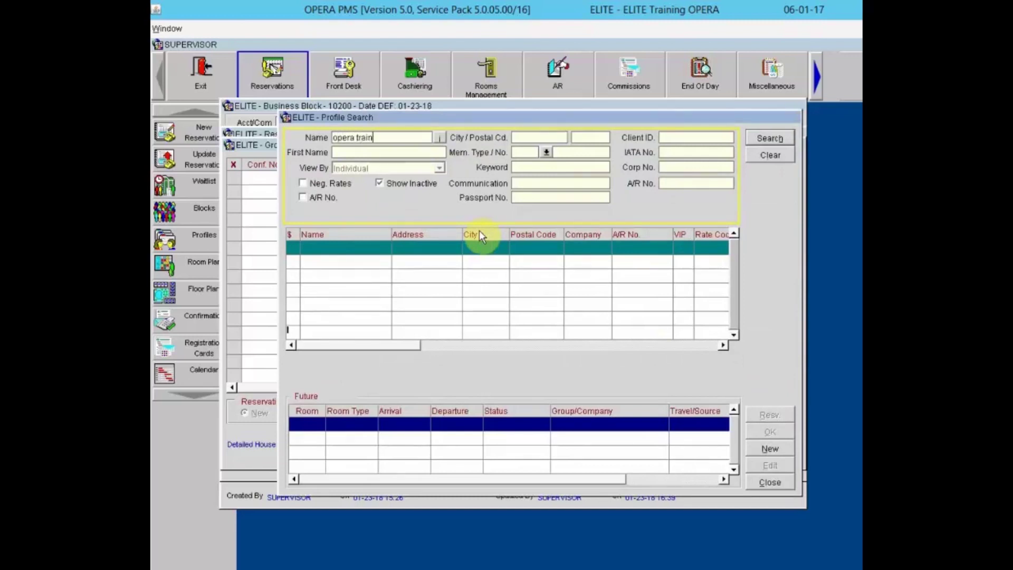
key(Return)
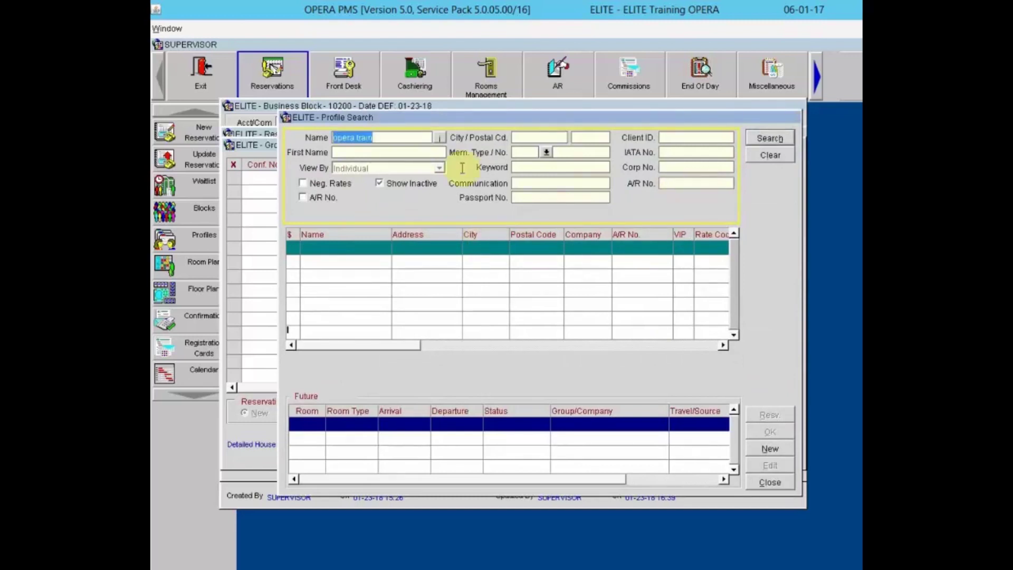
click(759, 488)
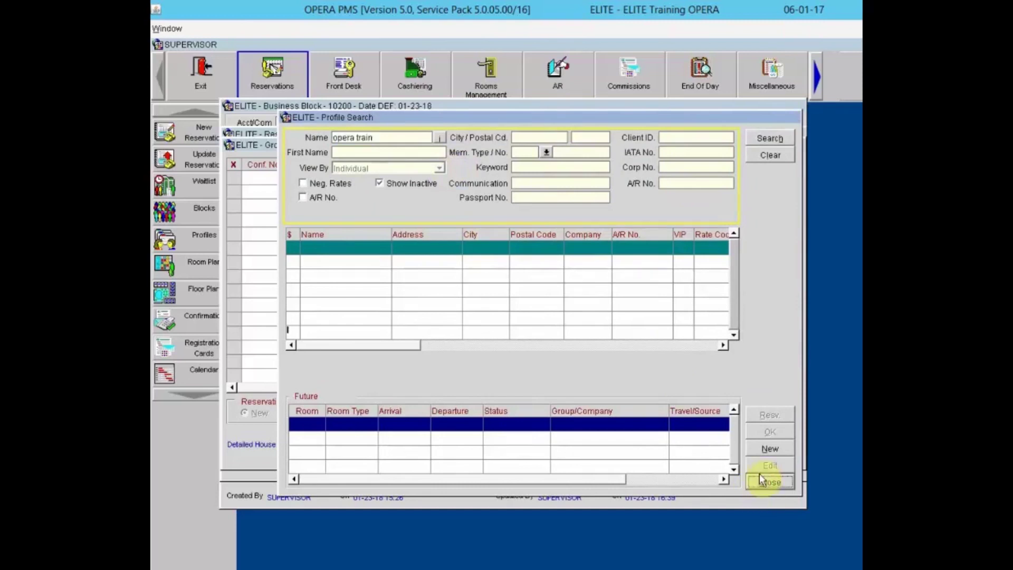
- Split the new rooming list entry into 8 rooms with the default name Opera Training
text(Opera T)
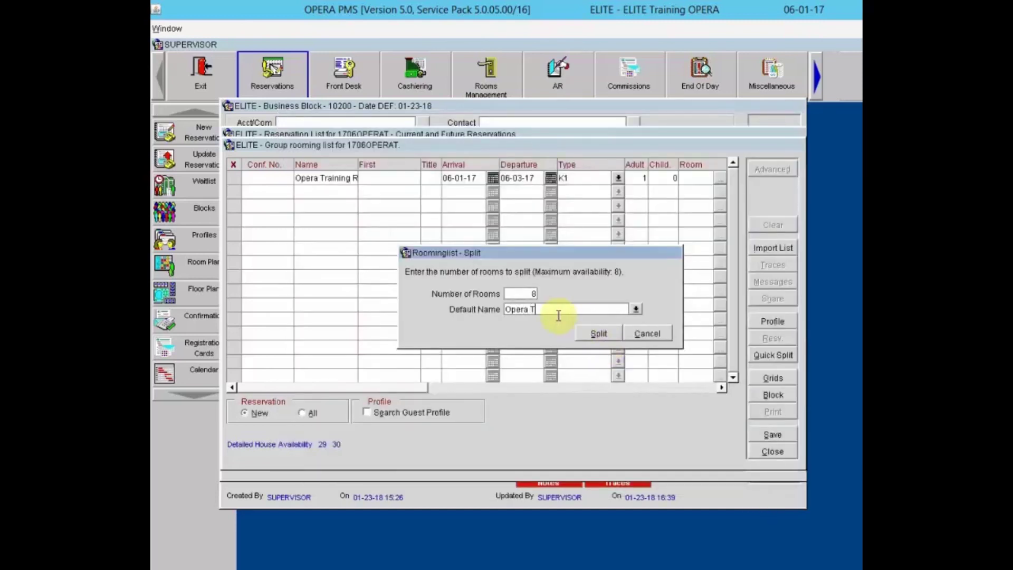
text(raining)
click(596, 333)
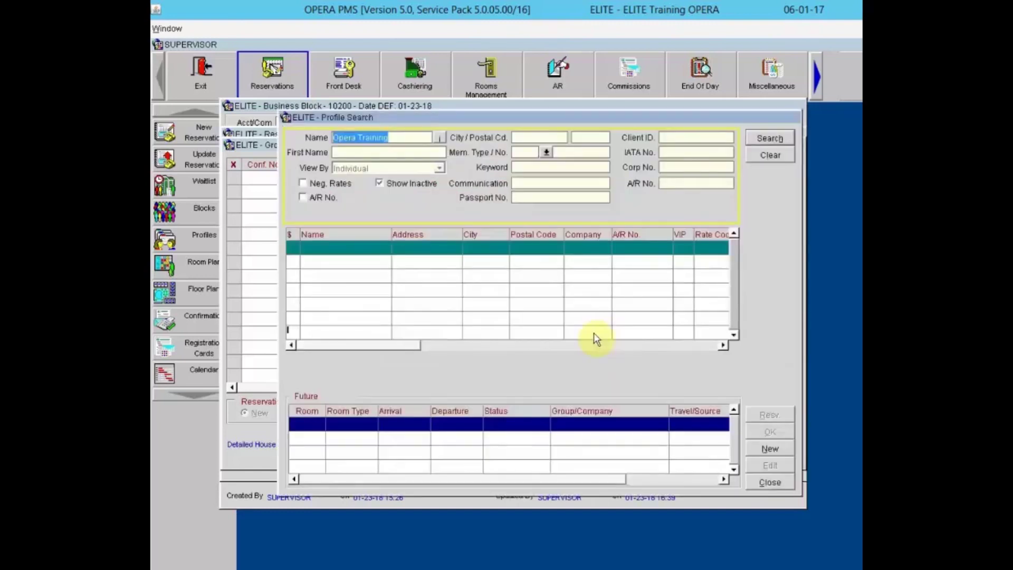
- Create an individual profile for the split rooms with Opera Training as both last and first name
click(766, 448)
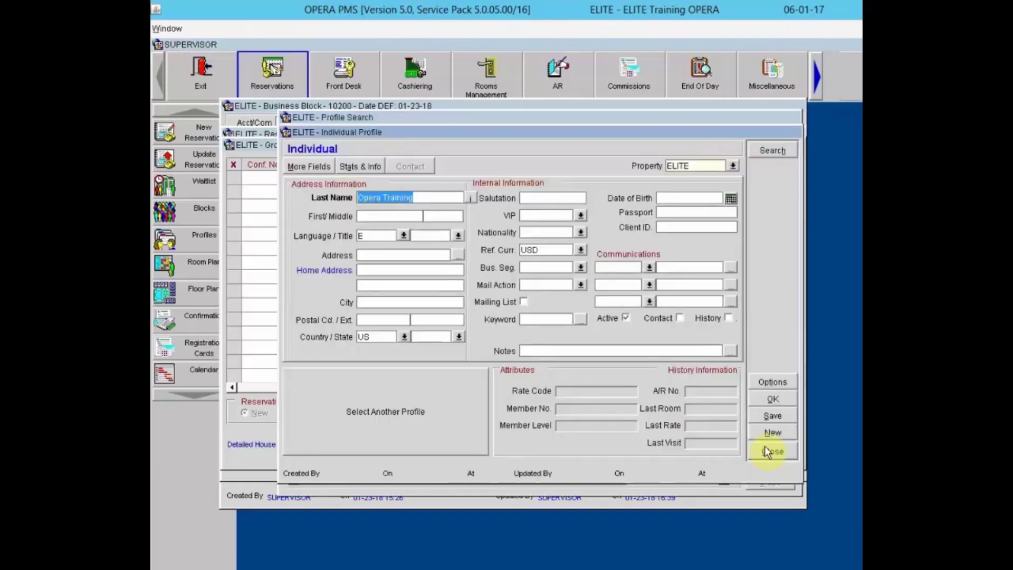
click(381, 217)
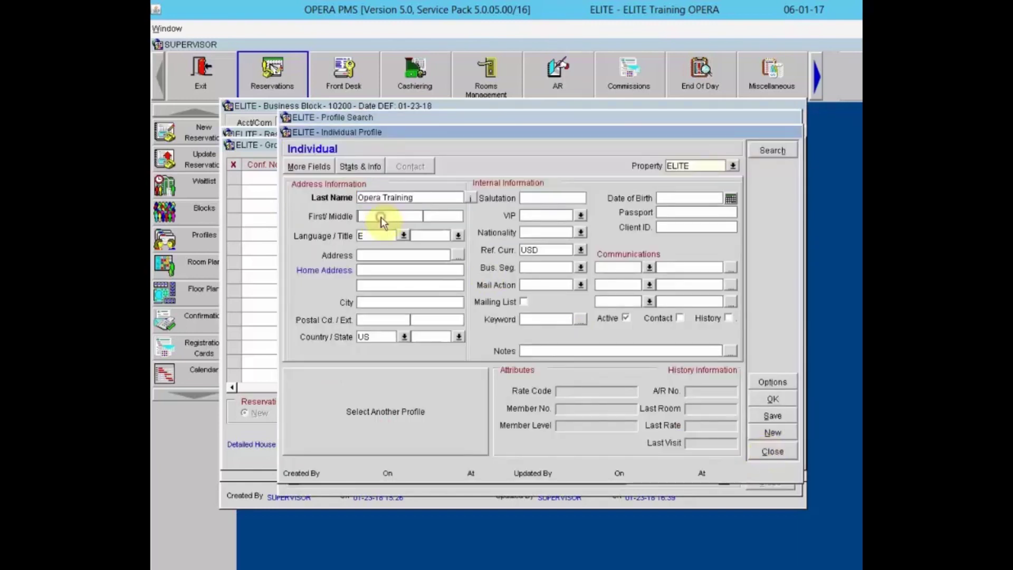
text(Opera Training)
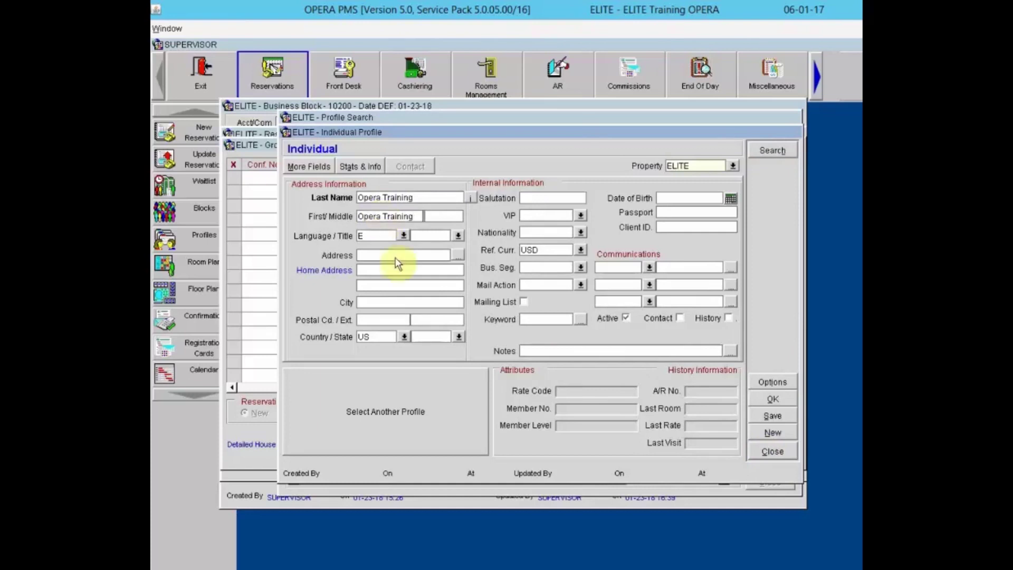
click(768, 400)
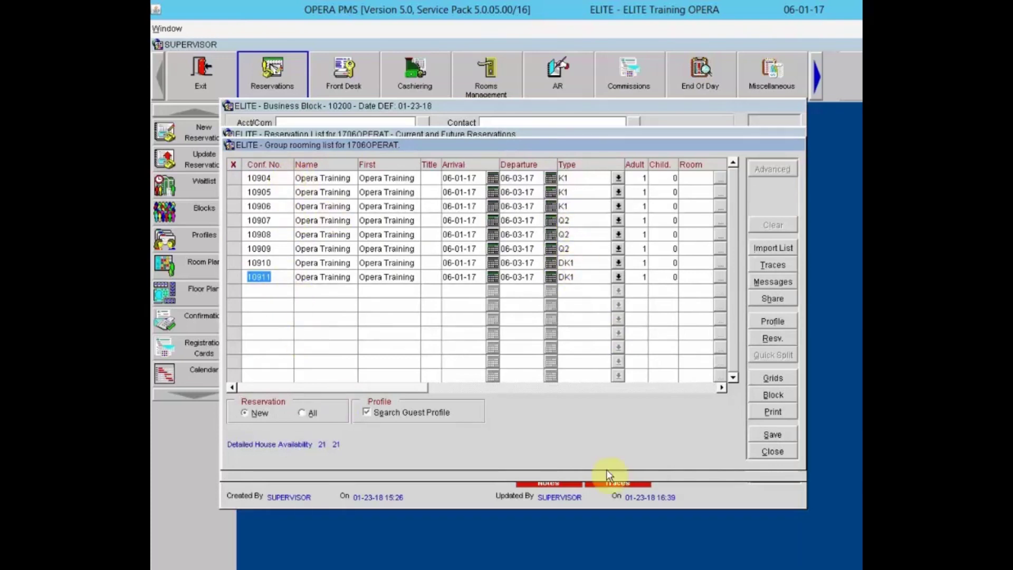
- Show all of the group's reservations and start a new trace for the first guest with department code FB
click(315, 413)
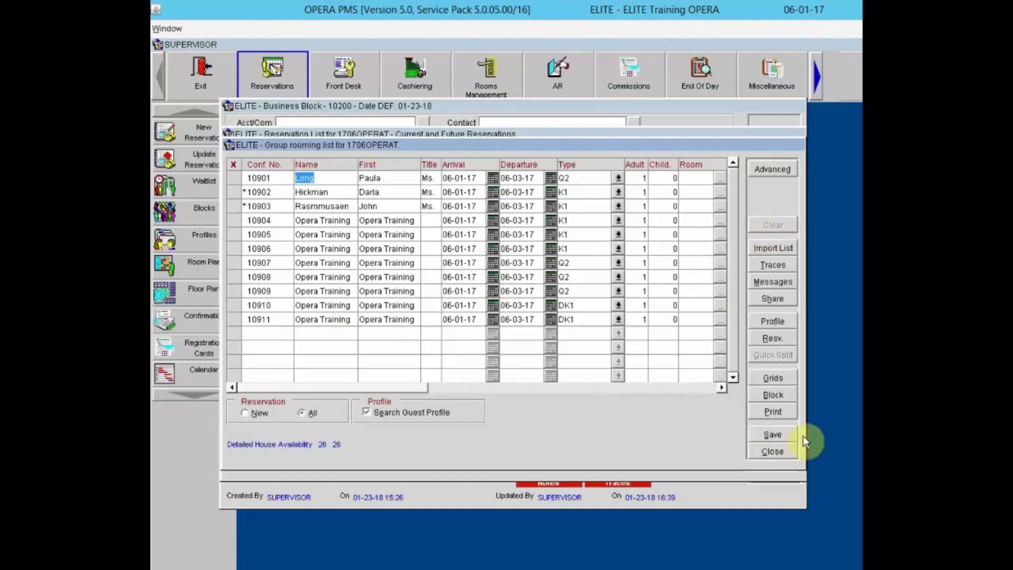
click(777, 265)
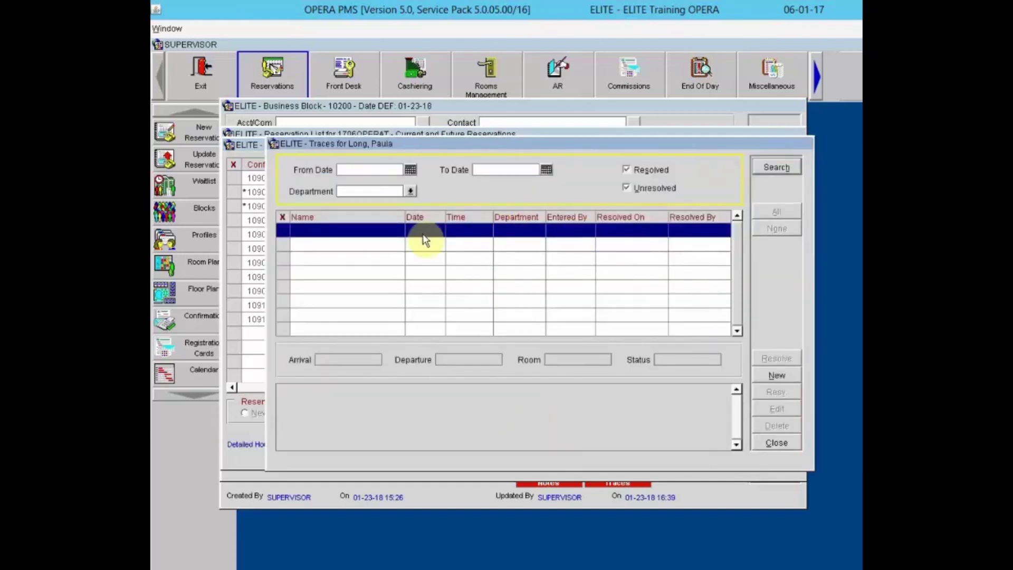
click(777, 374)
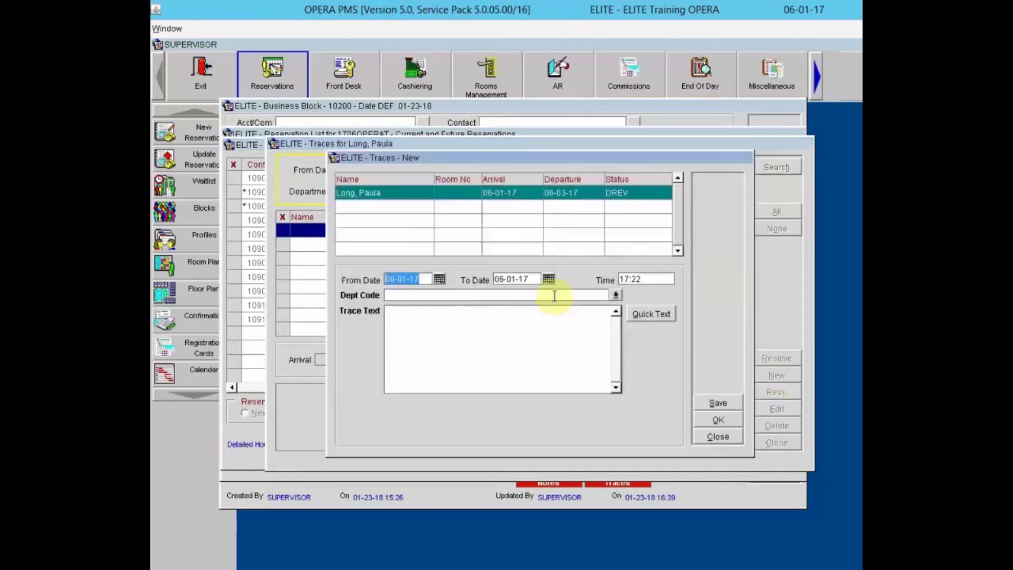
click(616, 295)
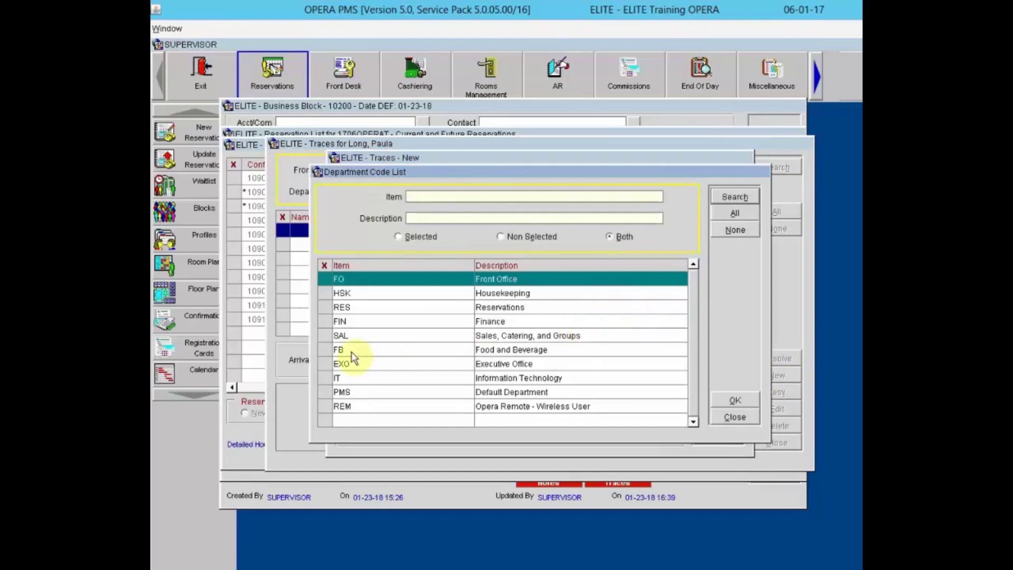
click(321, 348)
click(729, 397)
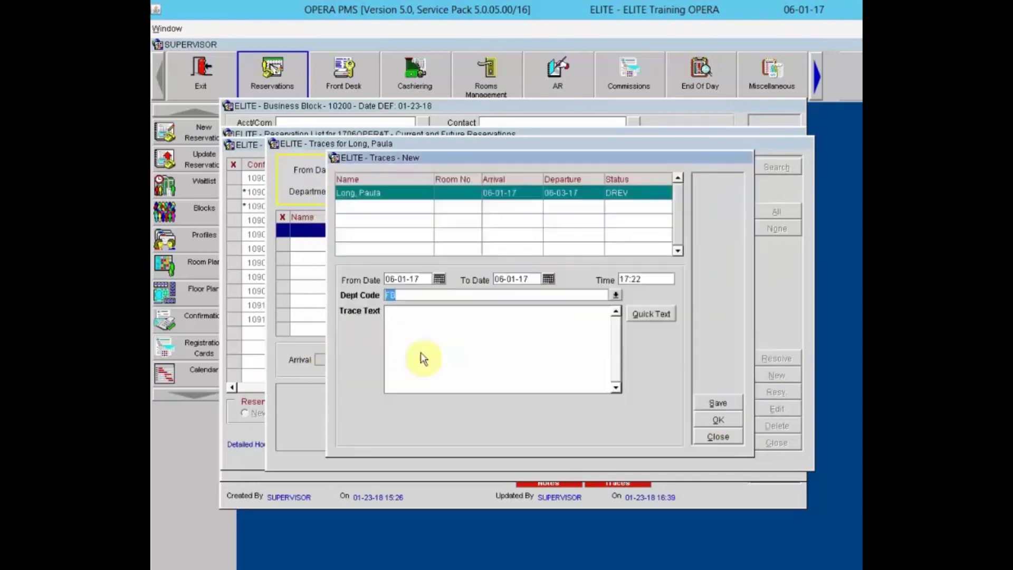
- Enter the trace text "Please Deliver Amenity to guest", confirm the trace and return to the rooming list
click(434, 330)
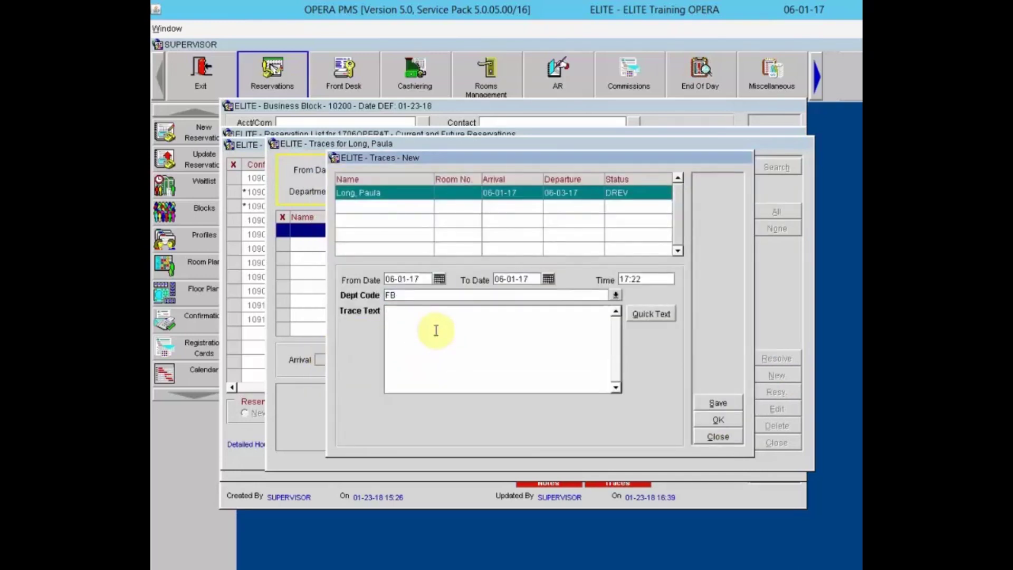
text(Please Deliver Amenity to guest)
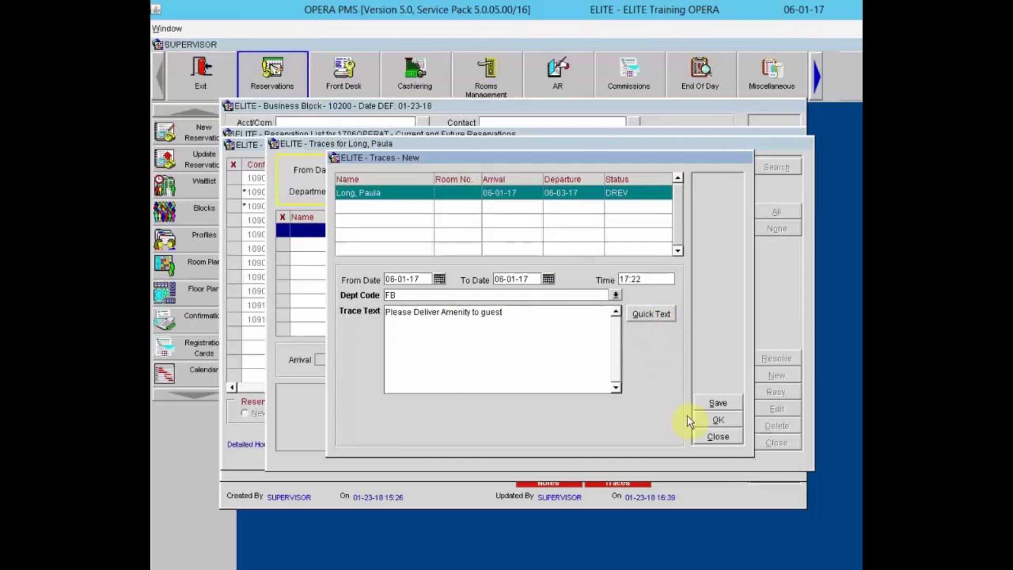
click(718, 420)
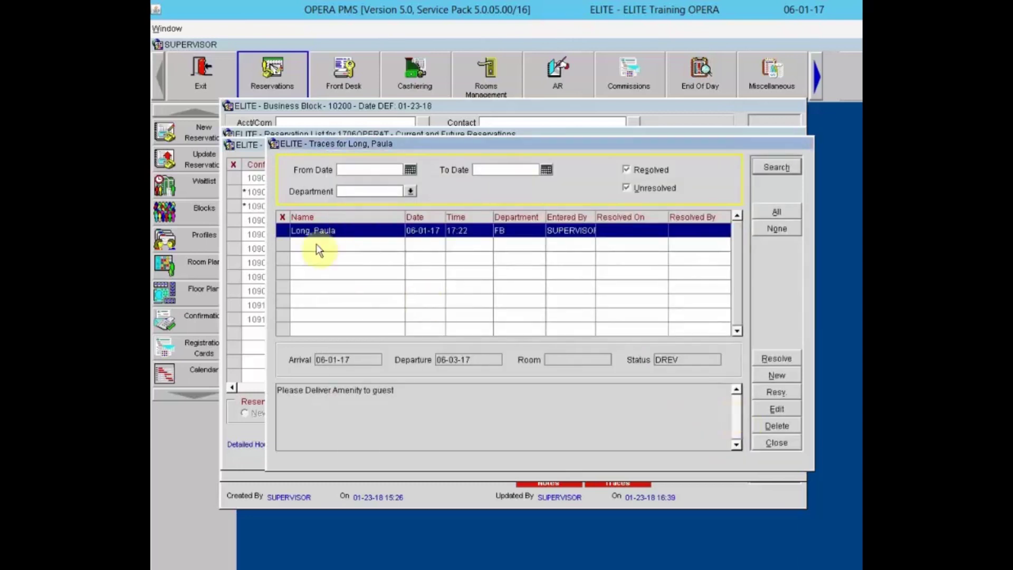
click(780, 442)
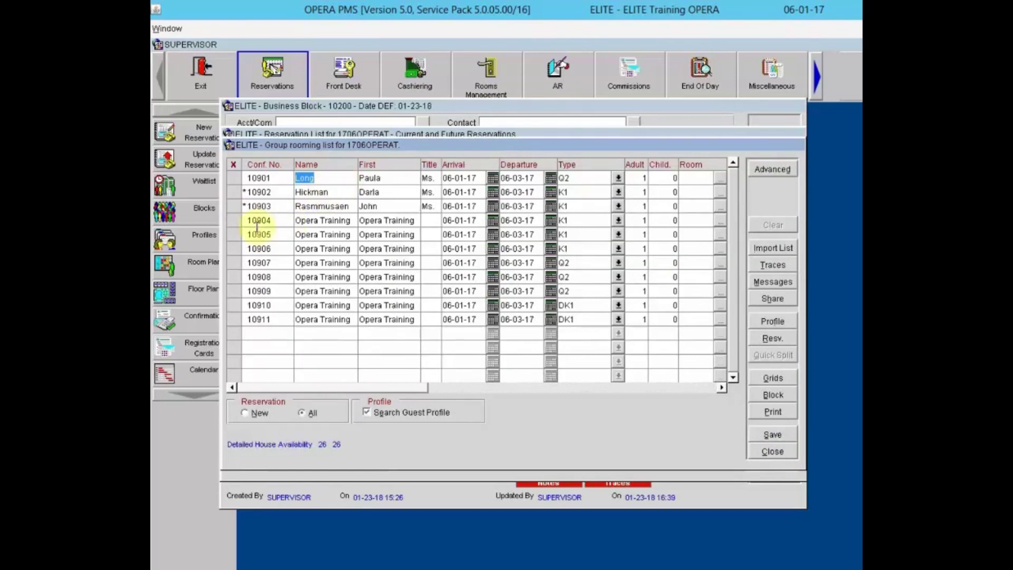
click(235, 222)
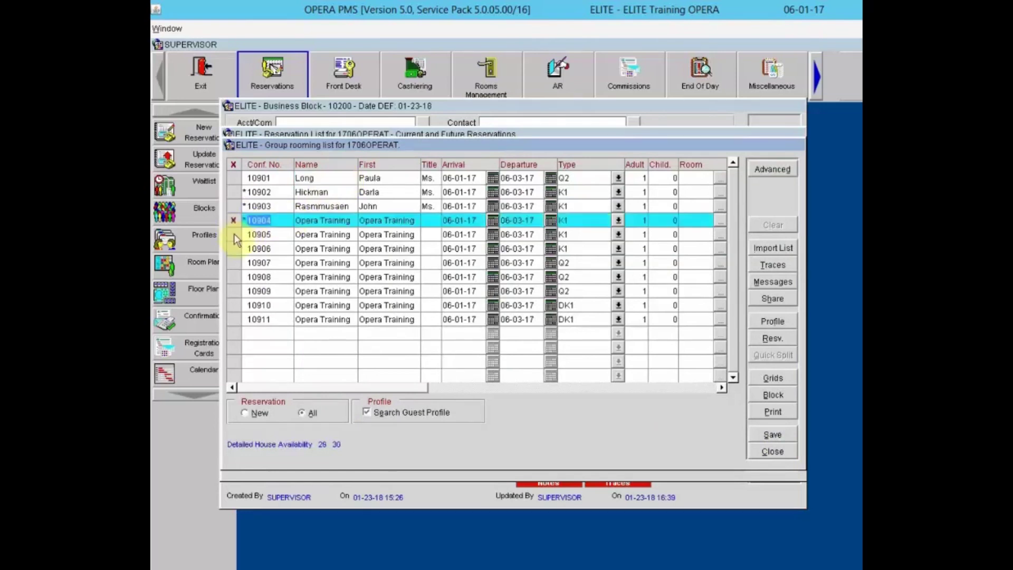
click(235, 235)
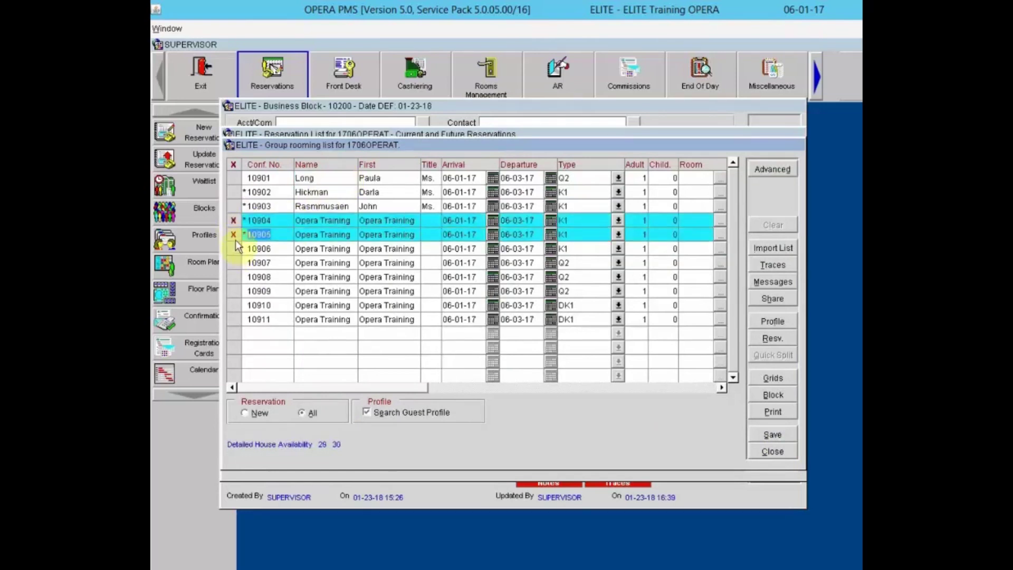
click(236, 236)
click(235, 220)
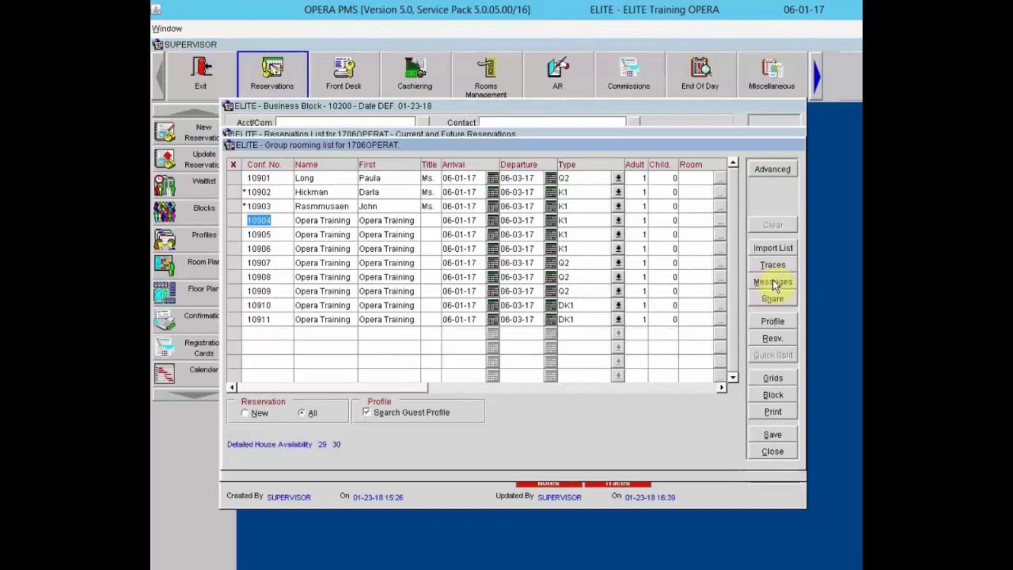
- Add a message to the second Q2 Opera Training reservation using the PKG quick text, and return to the rooming list
click(369, 276)
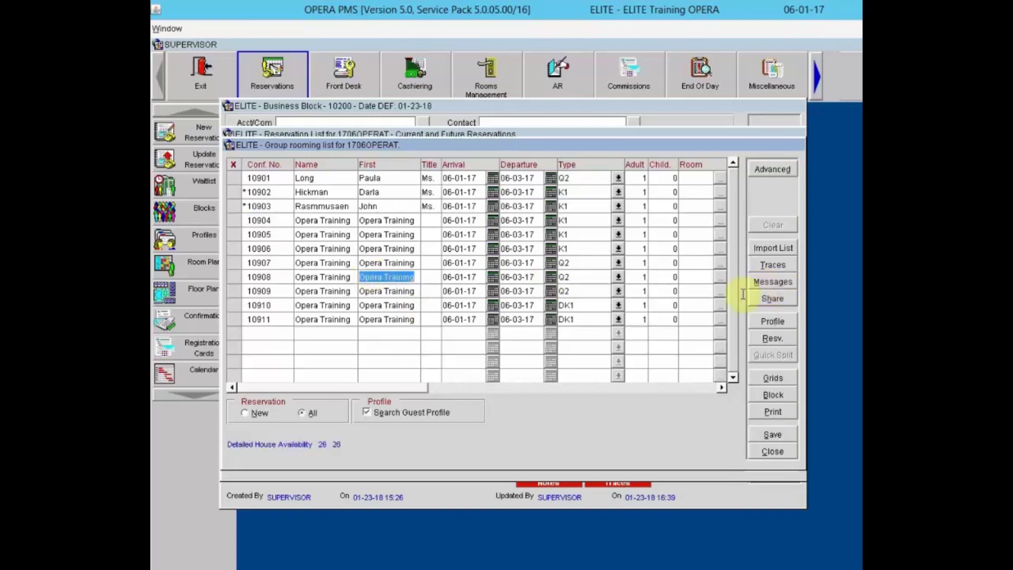
click(783, 281)
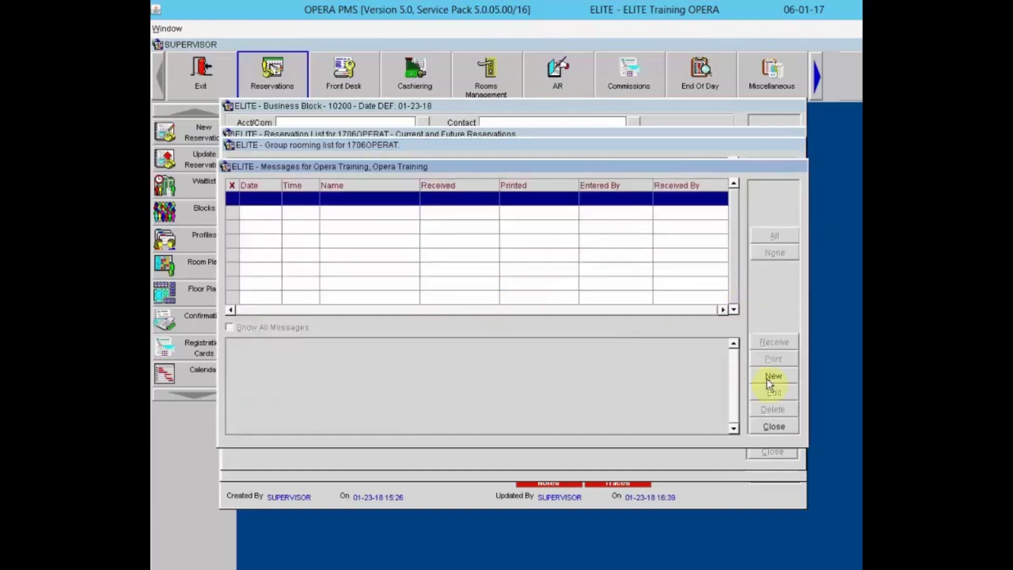
click(771, 376)
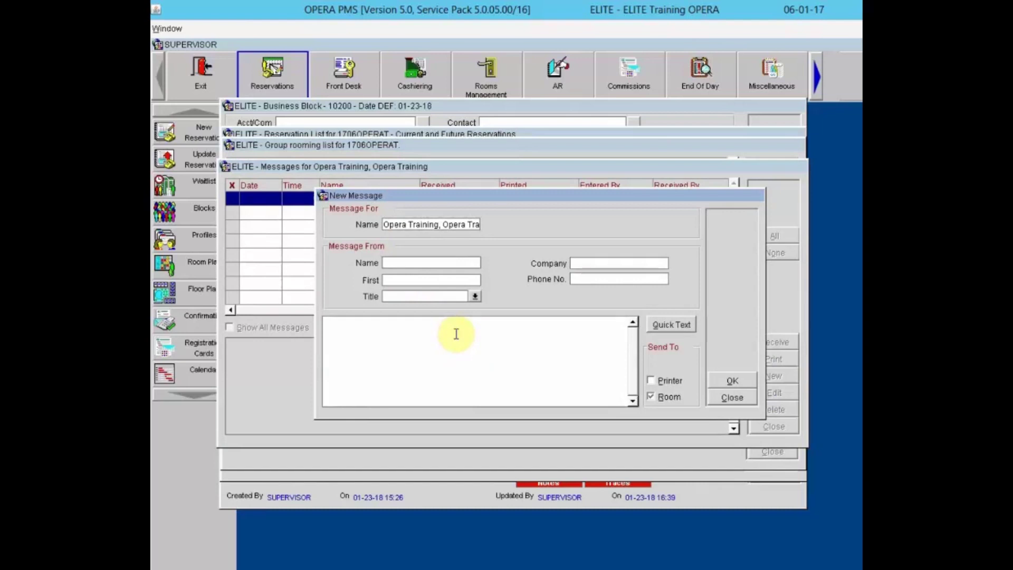
click(676, 328)
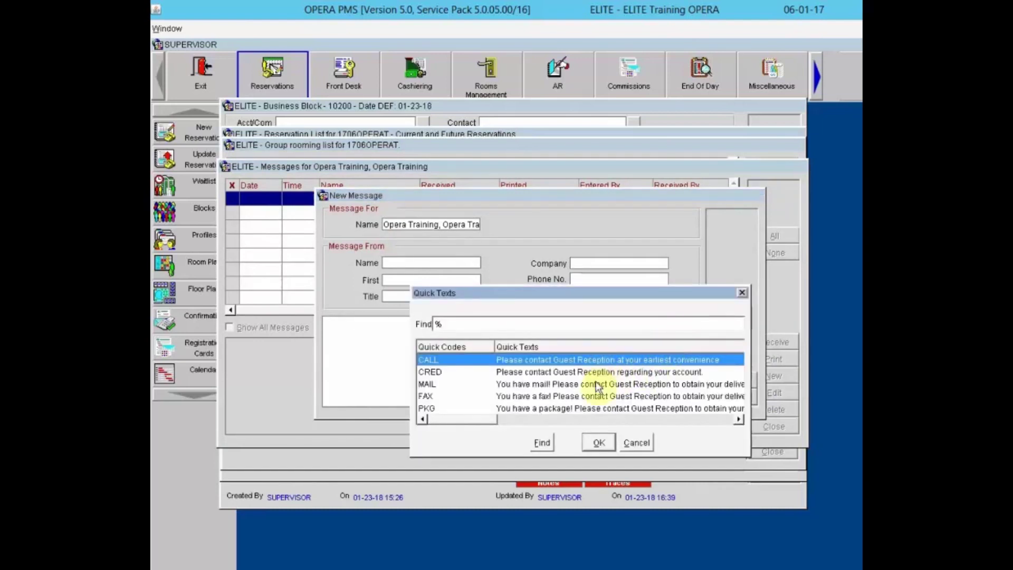
click(591, 408)
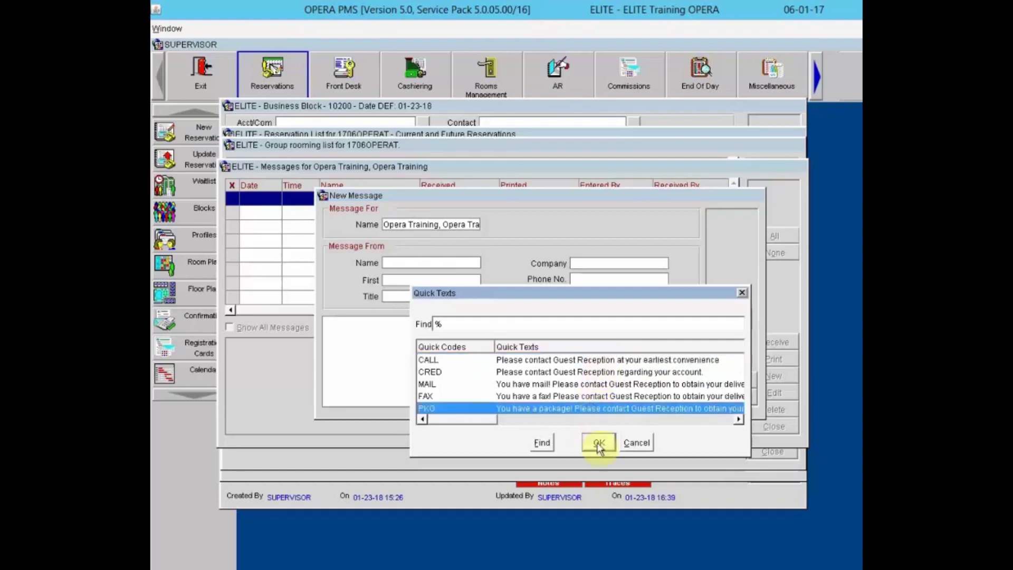
click(598, 445)
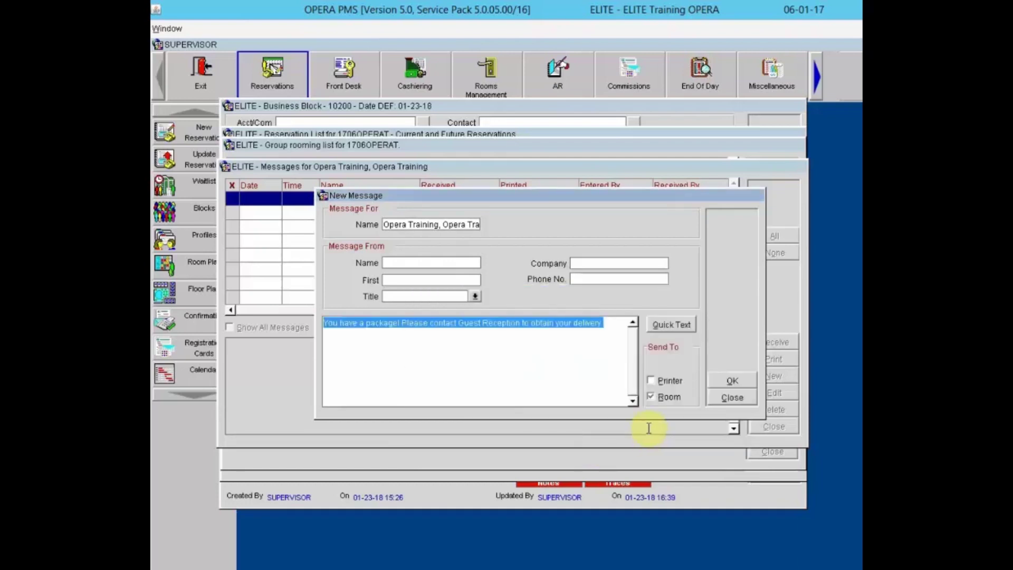
click(744, 383)
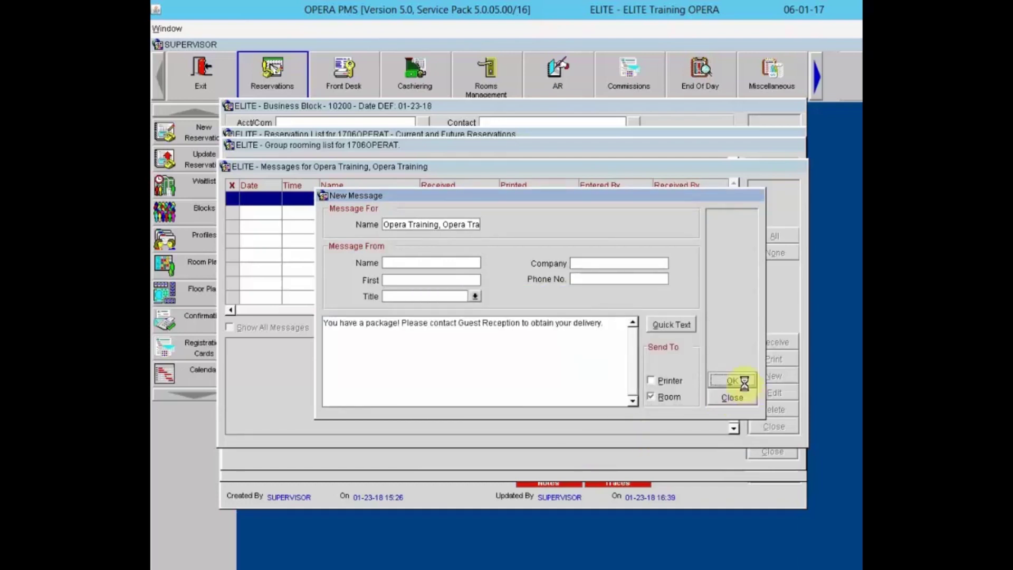
click(765, 430)
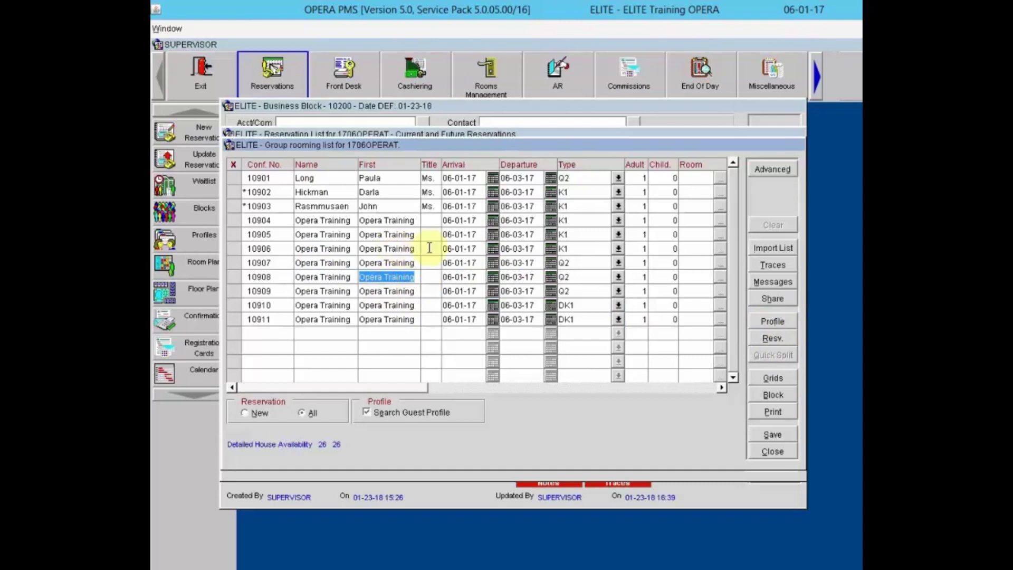
- Review the individual profile and the reservation of the second sharing K1 guest, closing each without changes
click(296, 207)
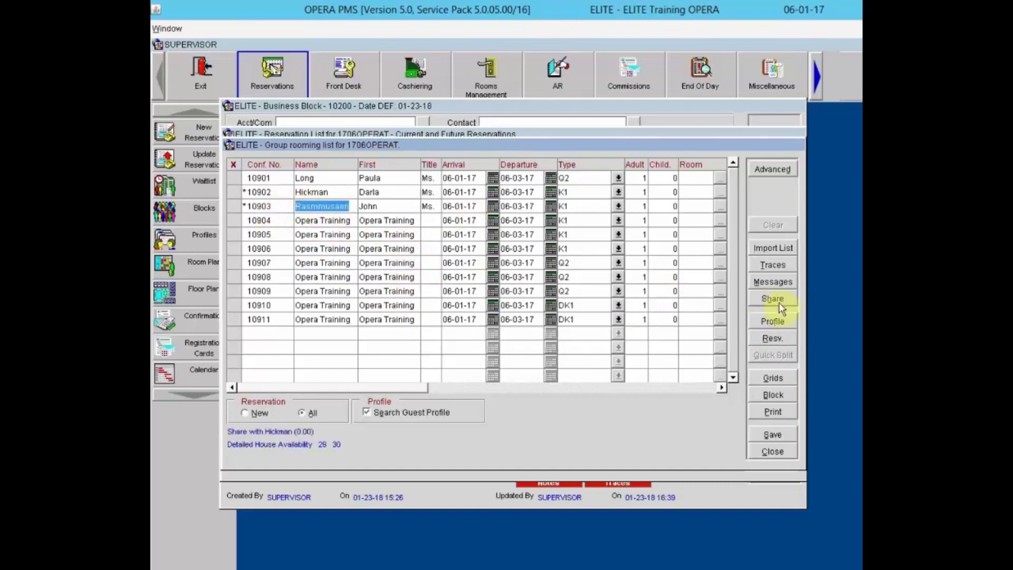
click(781, 321)
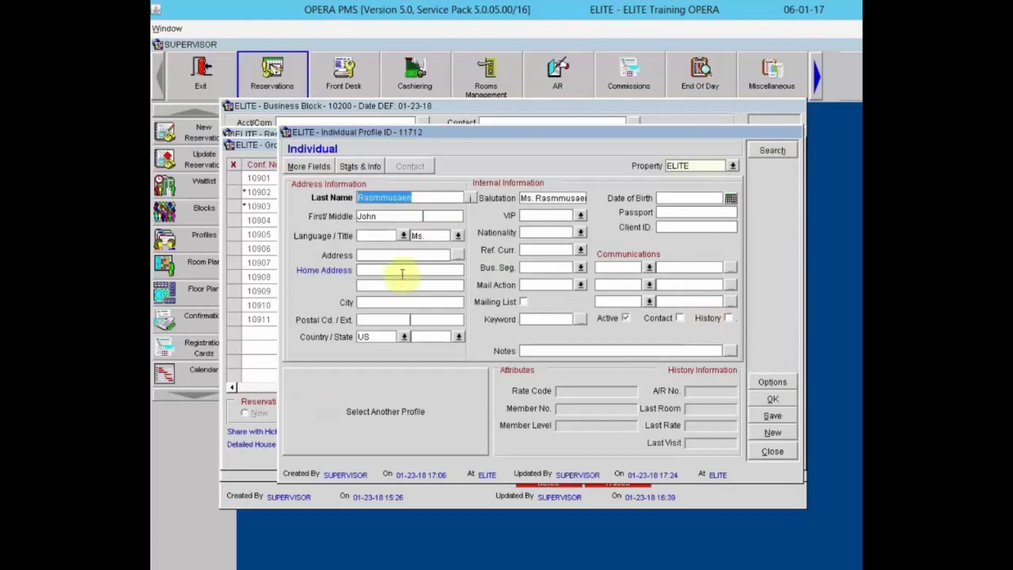
click(784, 451)
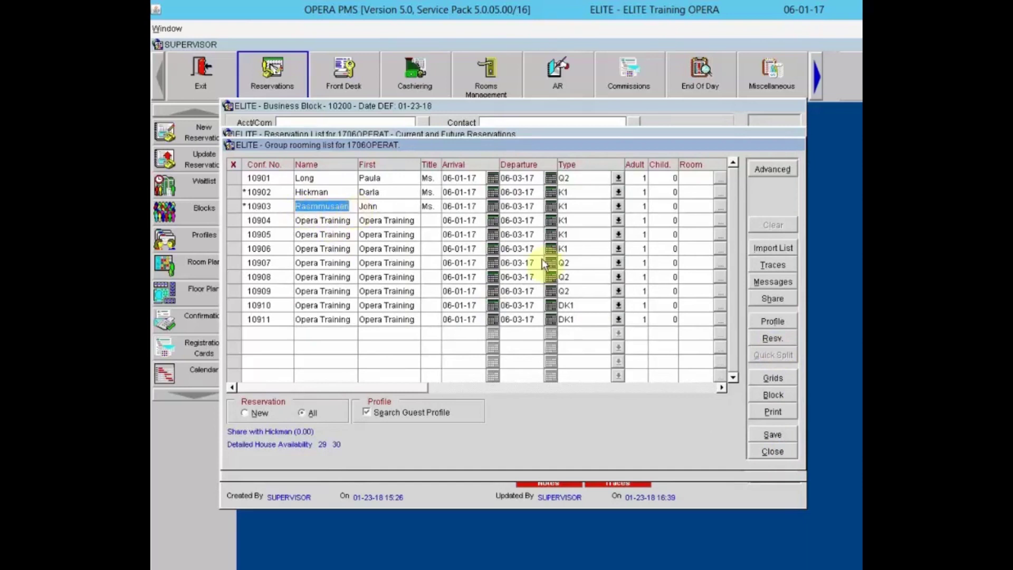
click(765, 340)
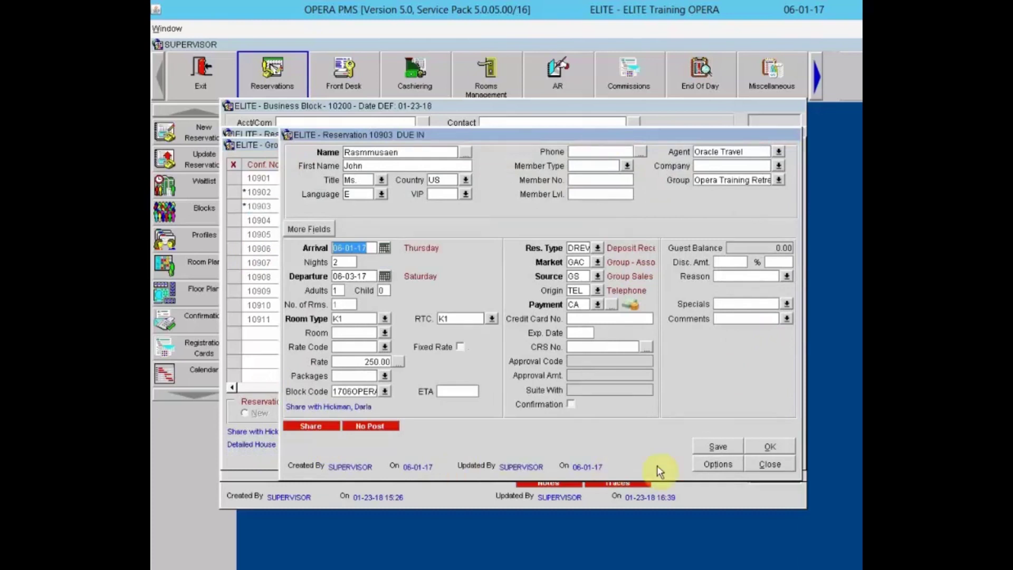
click(764, 466)
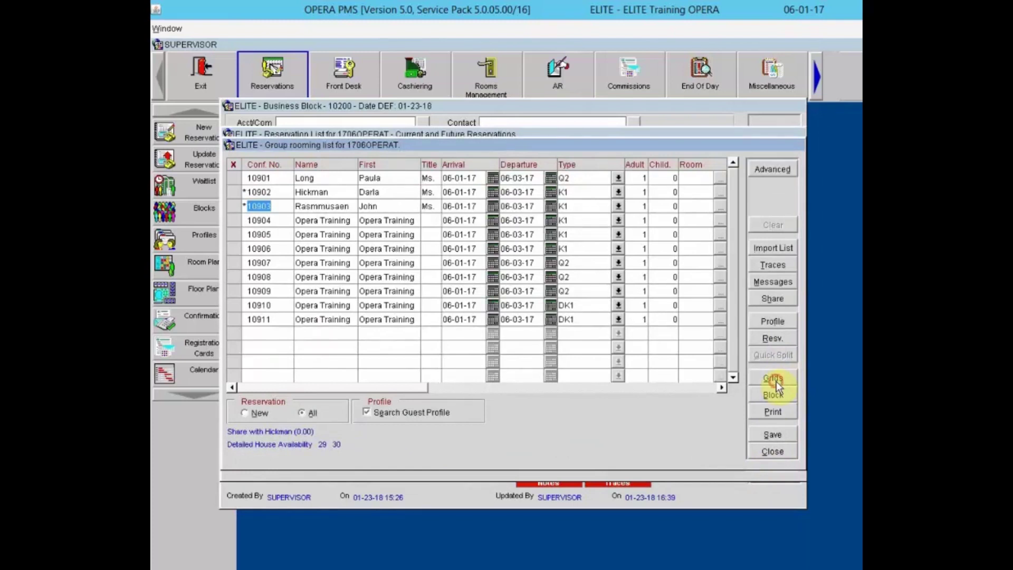
- Review the block's room grid and its business block details from the rooming list, closing each one
click(774, 379)
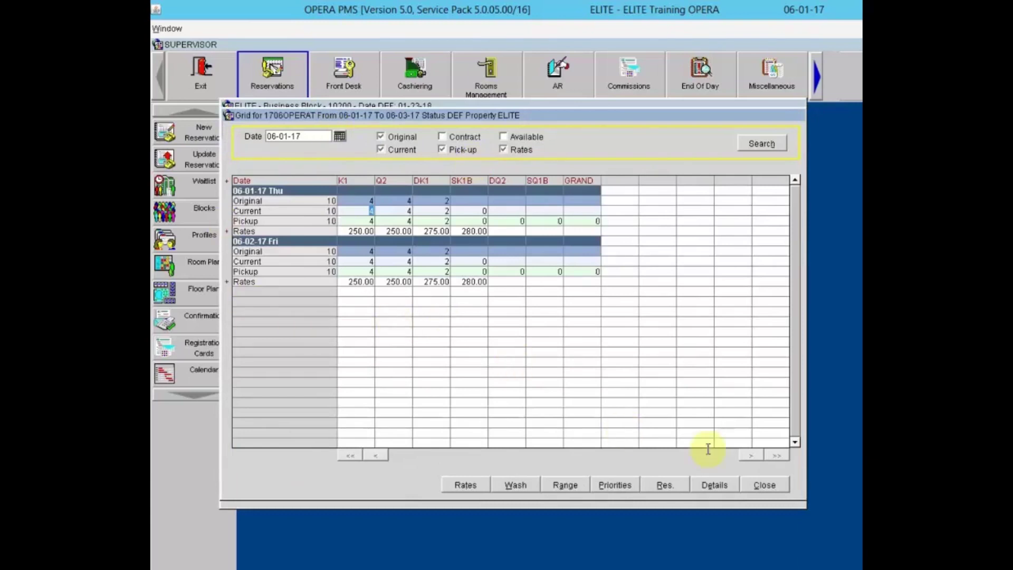
click(771, 480)
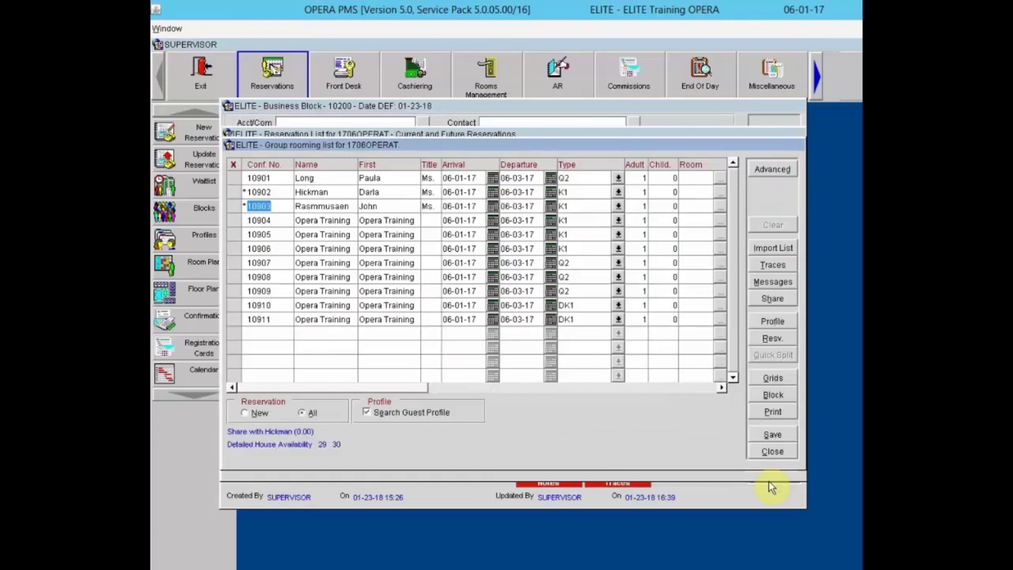
click(769, 395)
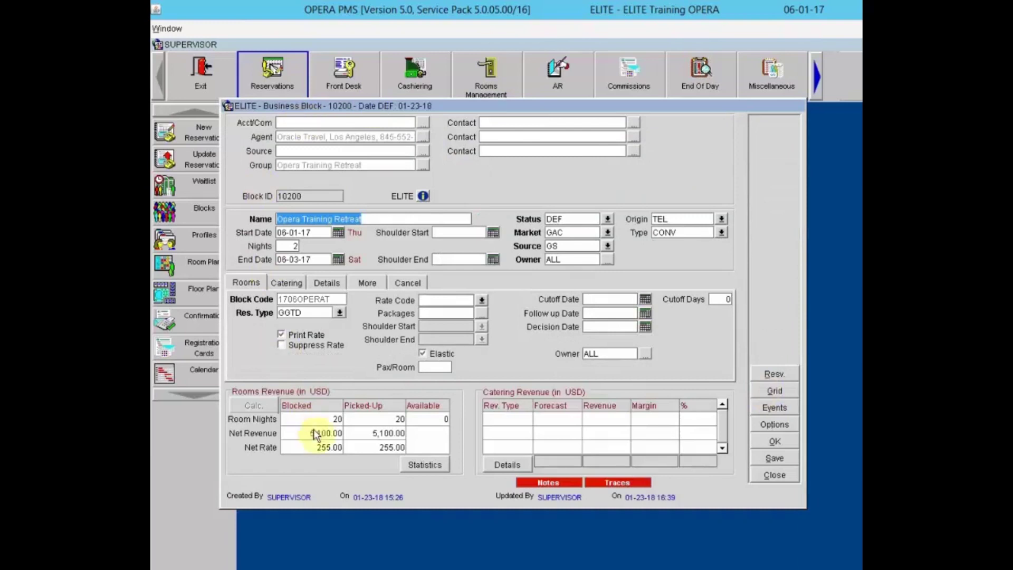
click(766, 478)
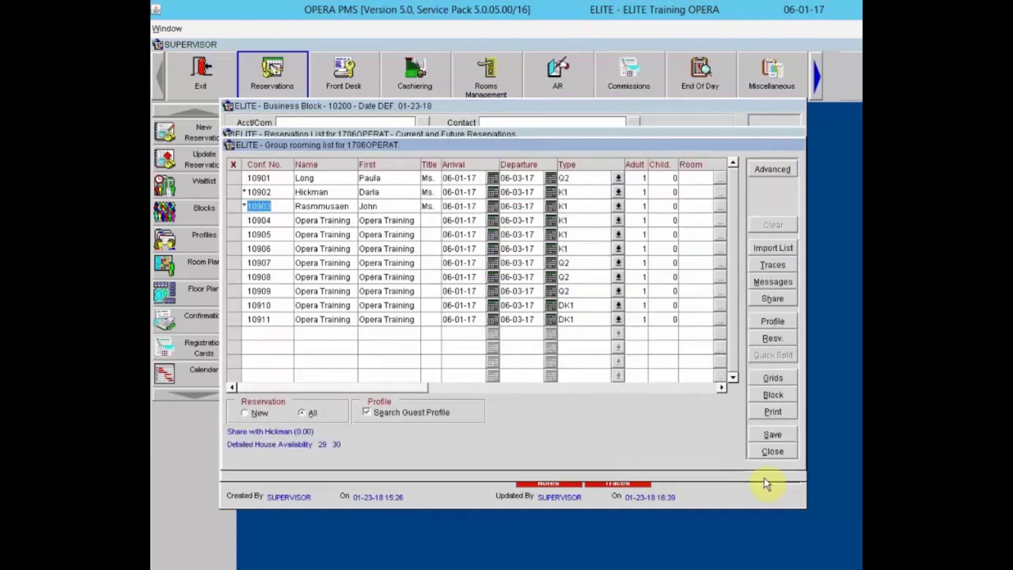
- Open the group report options, include print rate, notes and rate code, and close them without printing
click(780, 411)
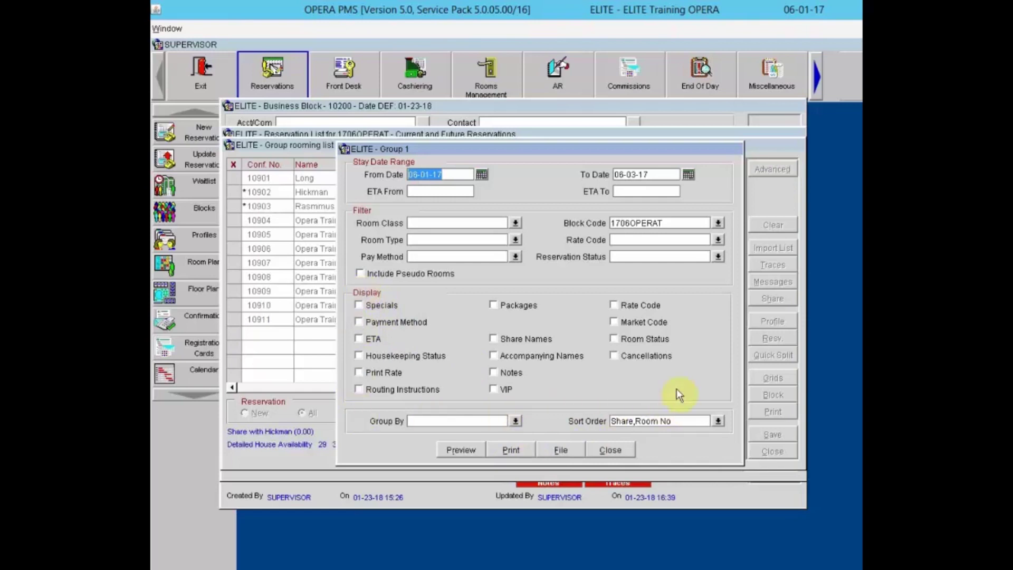
click(359, 373)
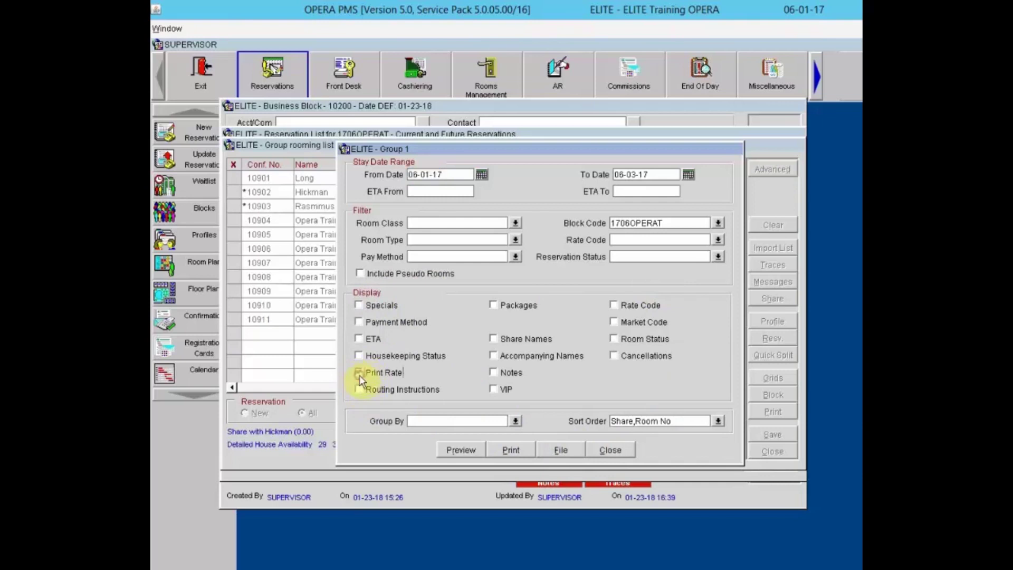
click(493, 372)
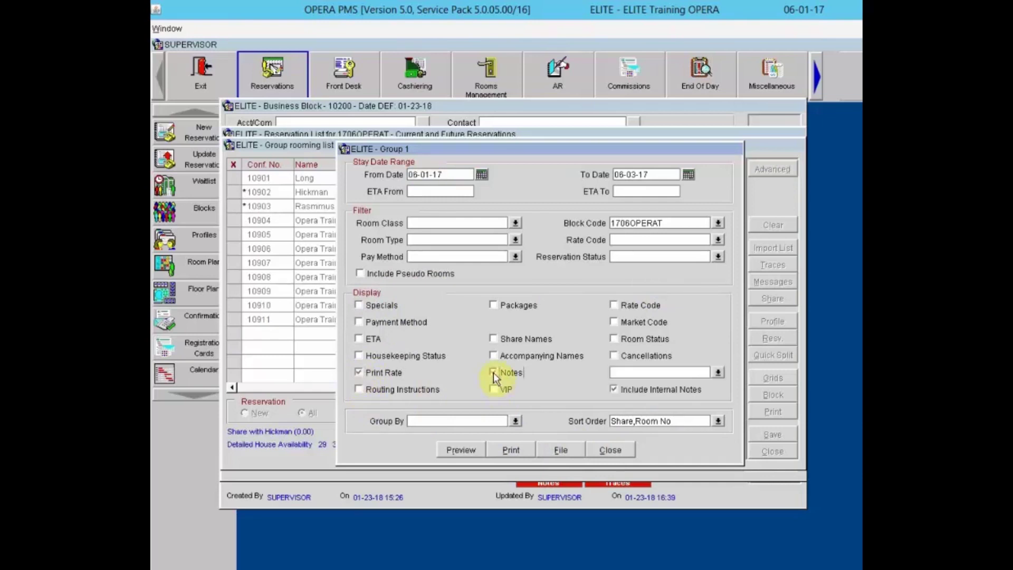
click(614, 306)
click(603, 451)
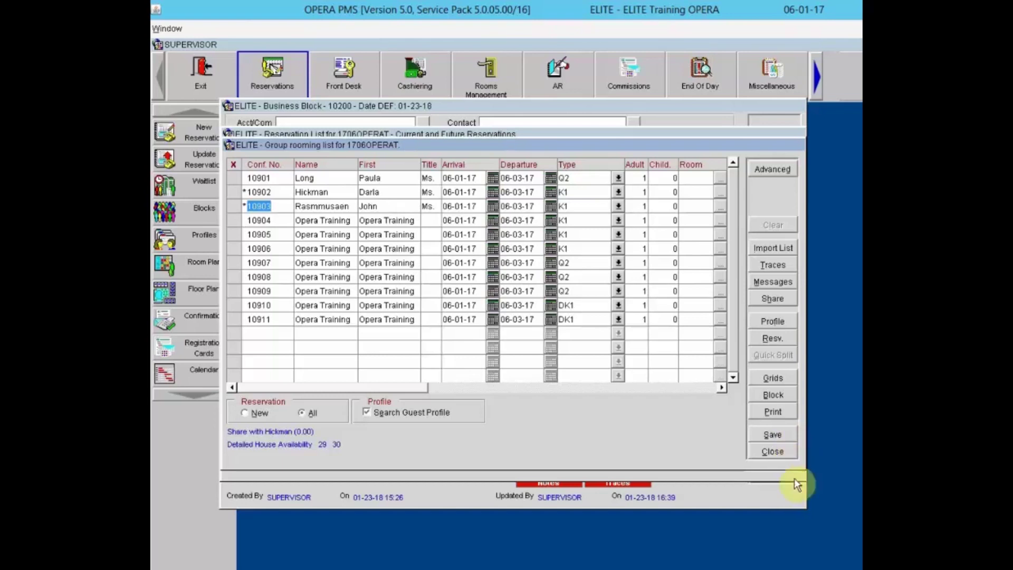
- Save and close the group rooming list, and leave the group options
click(777, 438)
click(770, 449)
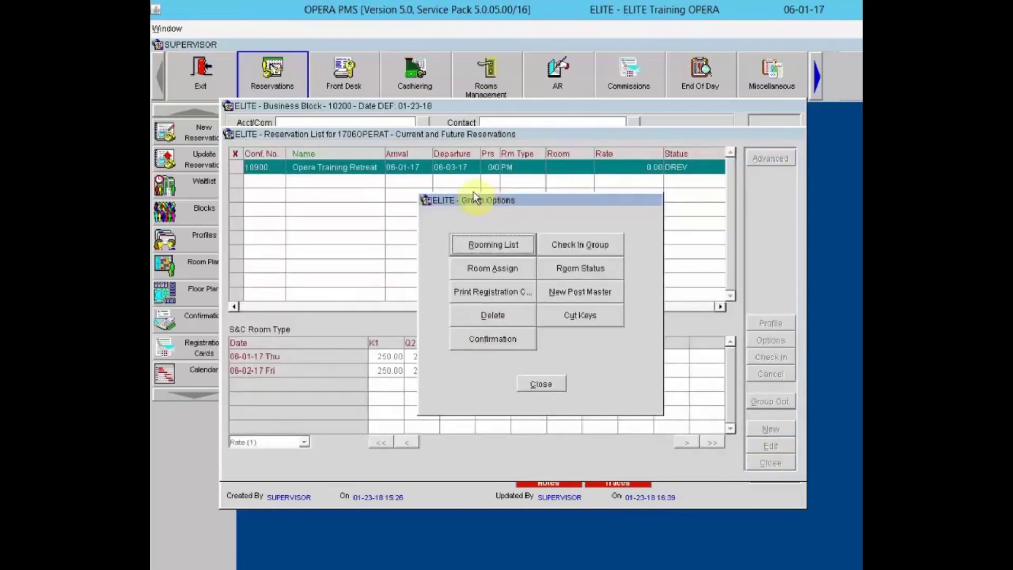
click(549, 380)
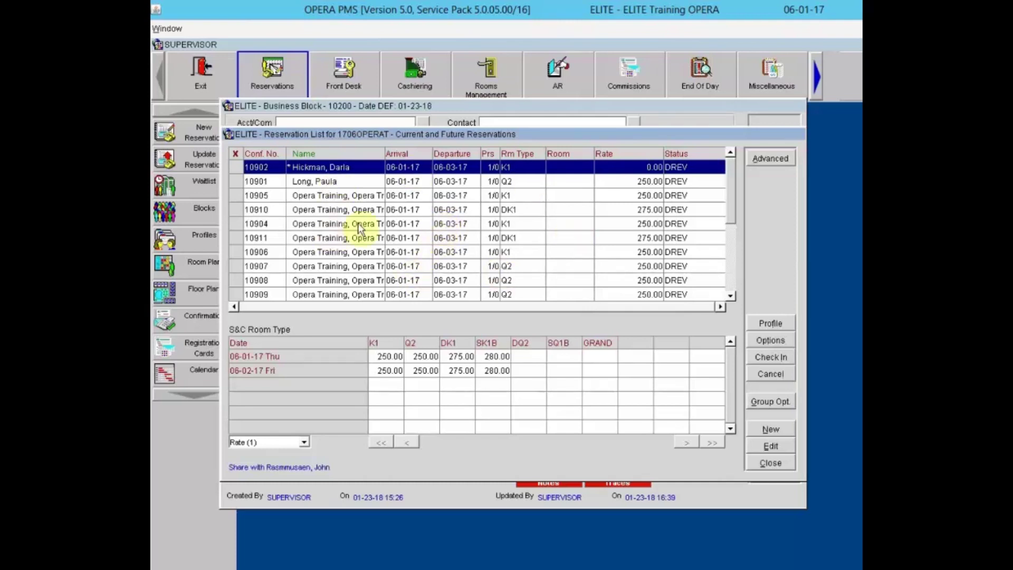
- Review the first Q2 guest's reservation from the block's reservation list and close it without changes
click(470, 182)
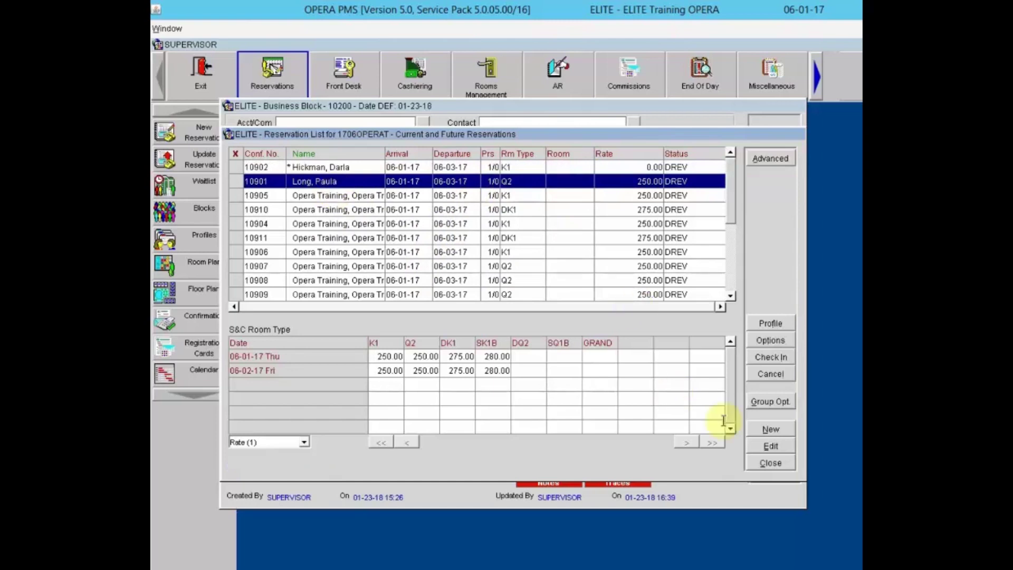
click(758, 445)
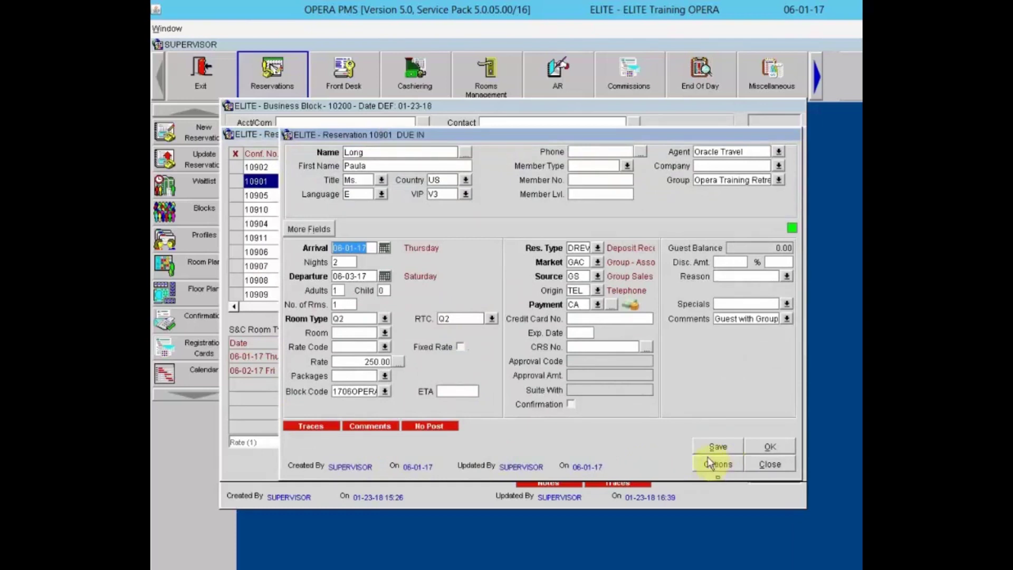
click(771, 464)
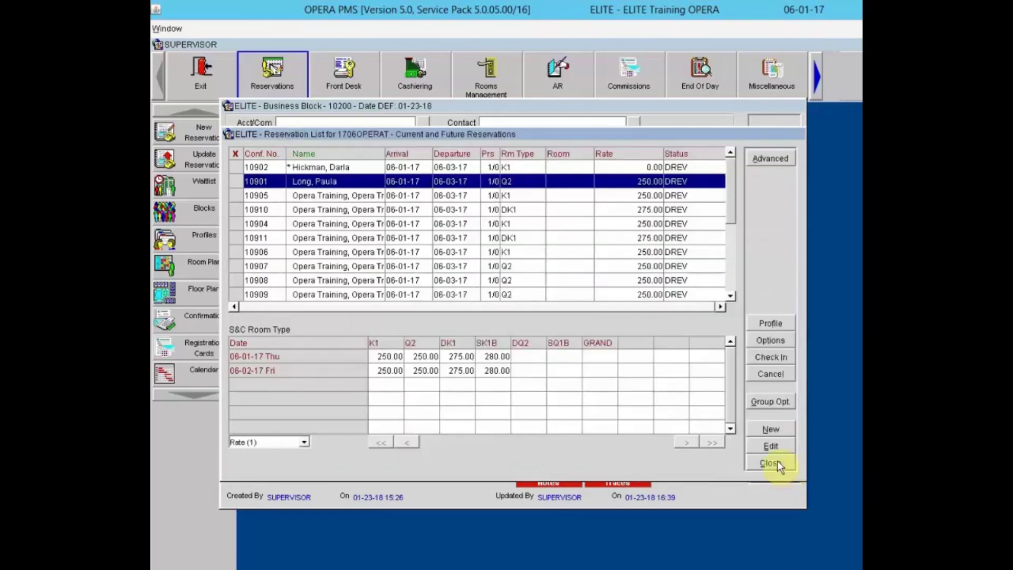
- Close the reservation list, the business block and the block search
click(778, 462)
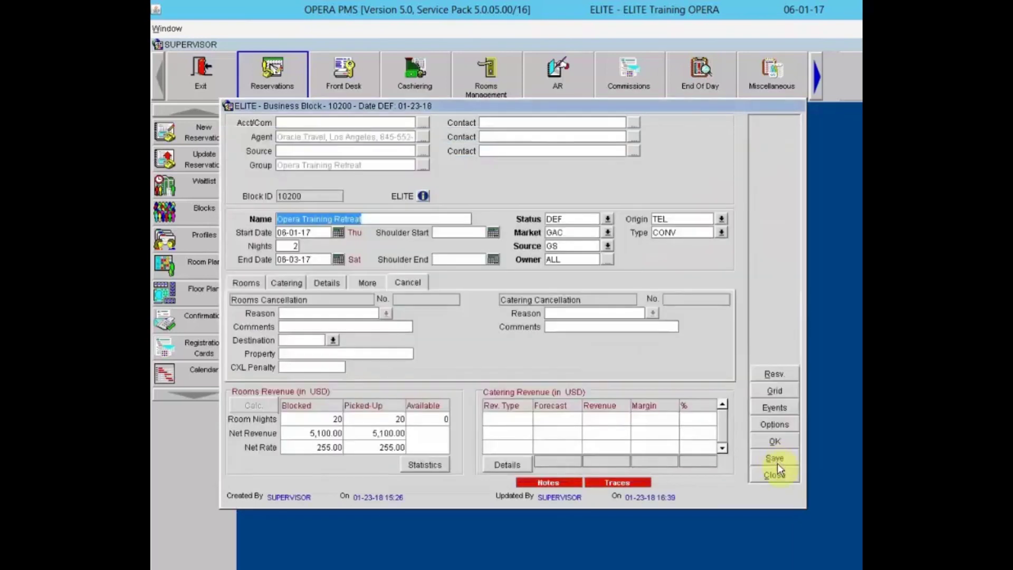
click(778, 475)
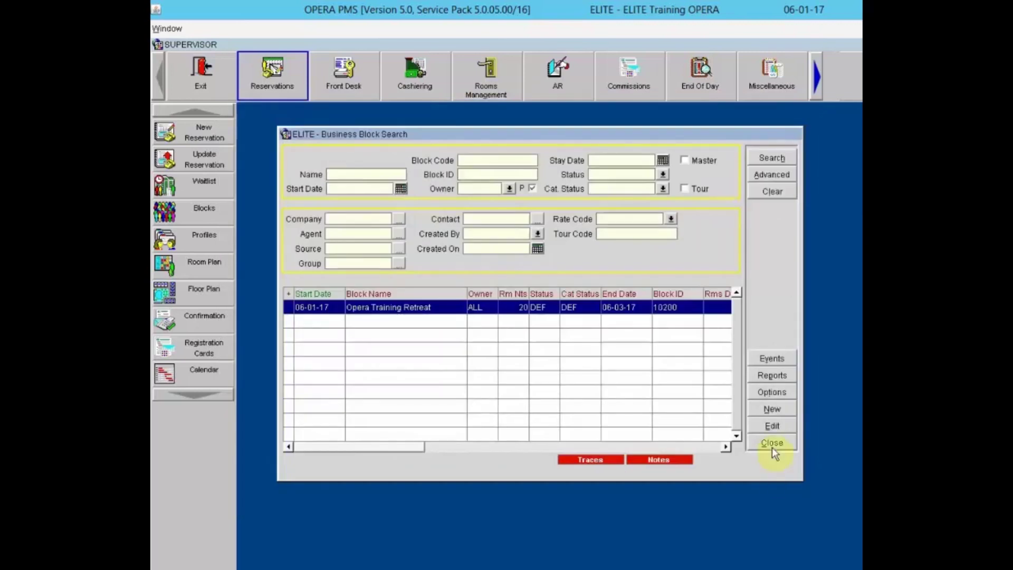
click(772, 443)
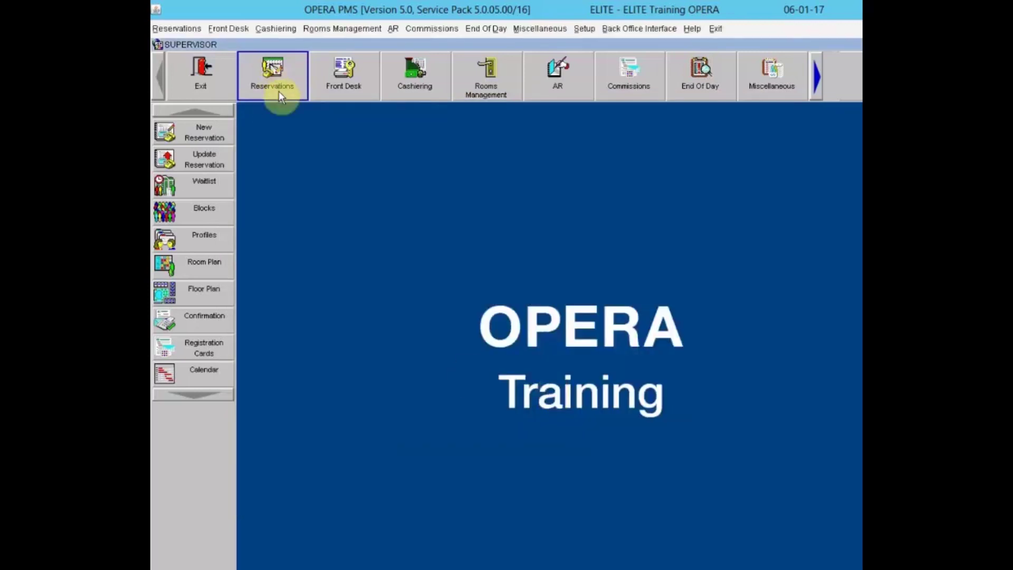
- Search the existing reservations by the first Q2 guest's last name
click(169, 157)
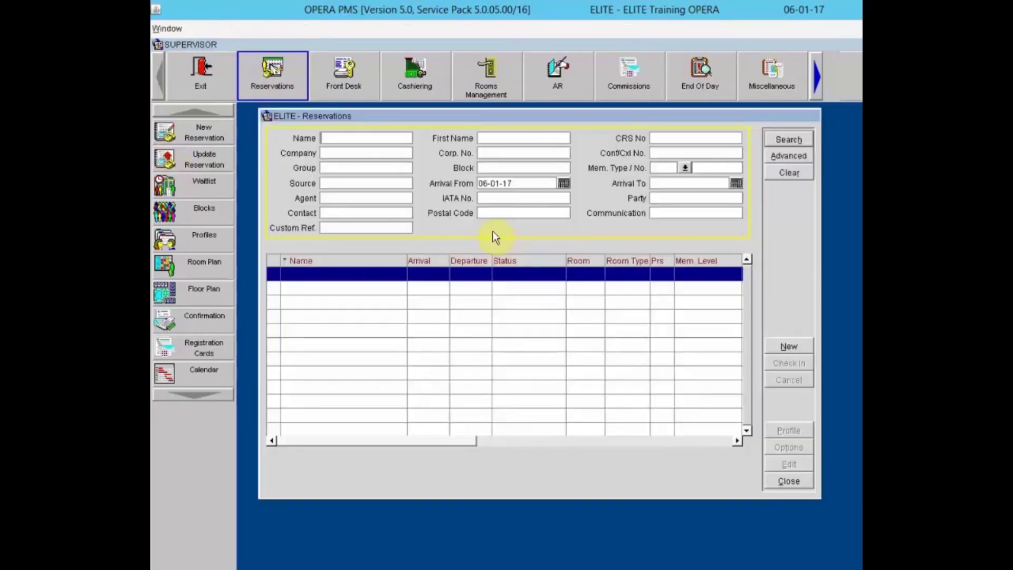
text(long)
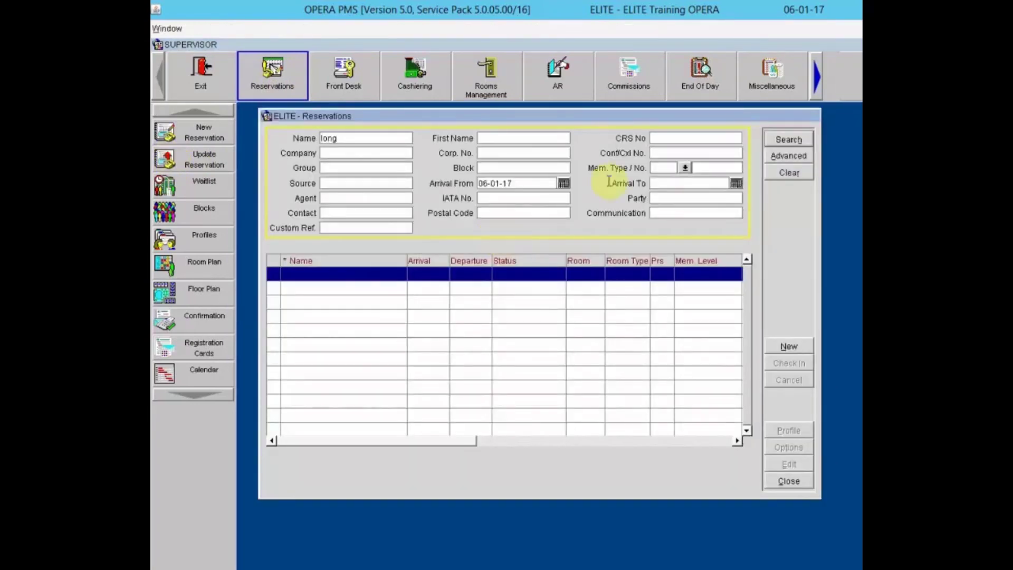
click(787, 140)
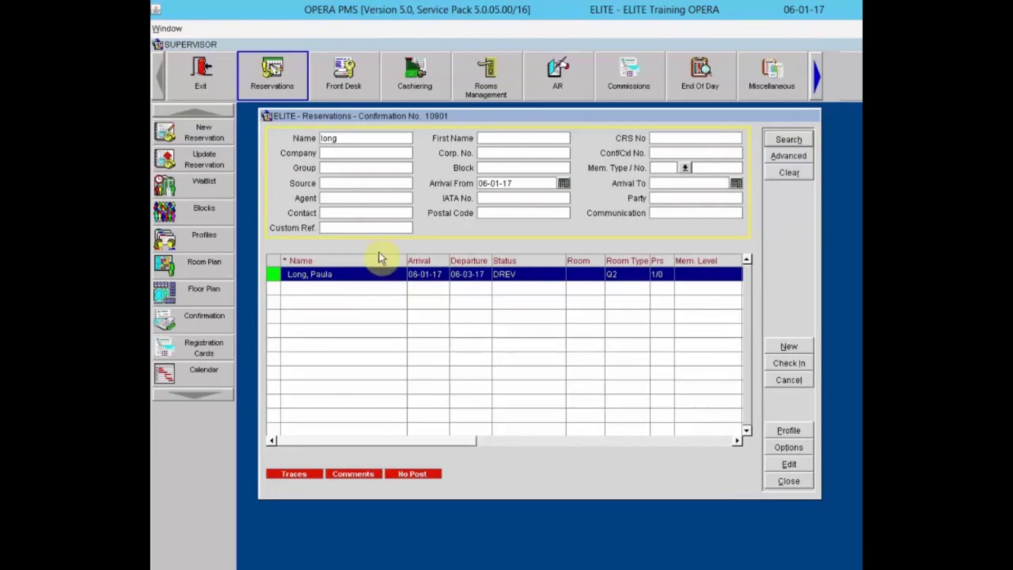
- Clear the name criterion and search the existing reservations by group "opera"
double_click(353, 142)
key(BackSpace)
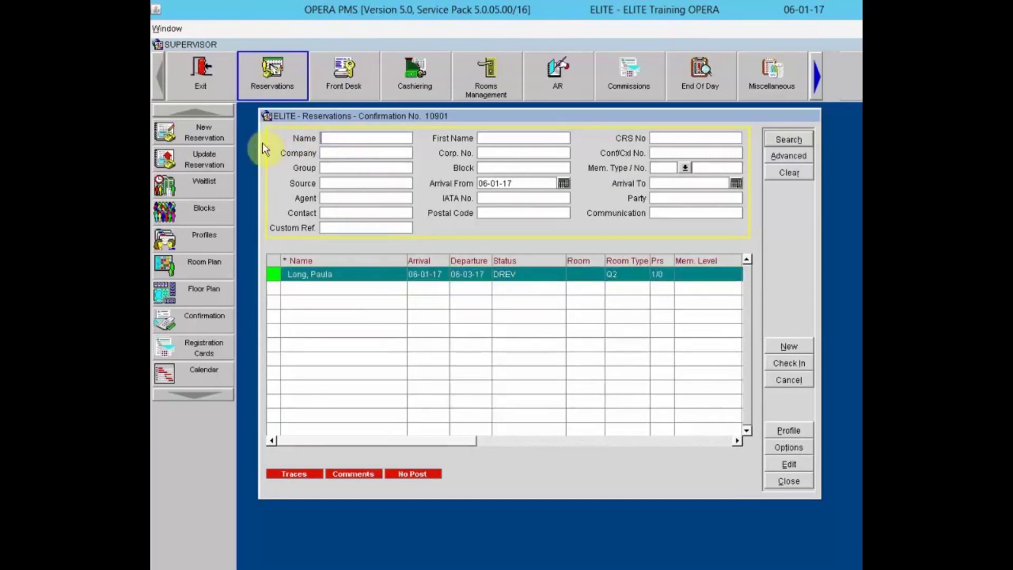
click(329, 167)
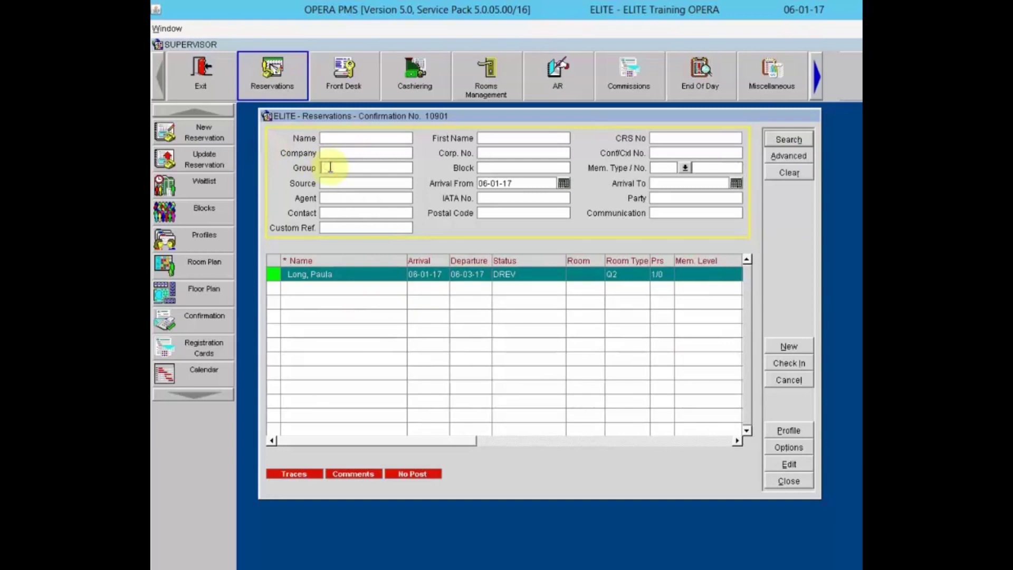
text(opera)
key(Return)
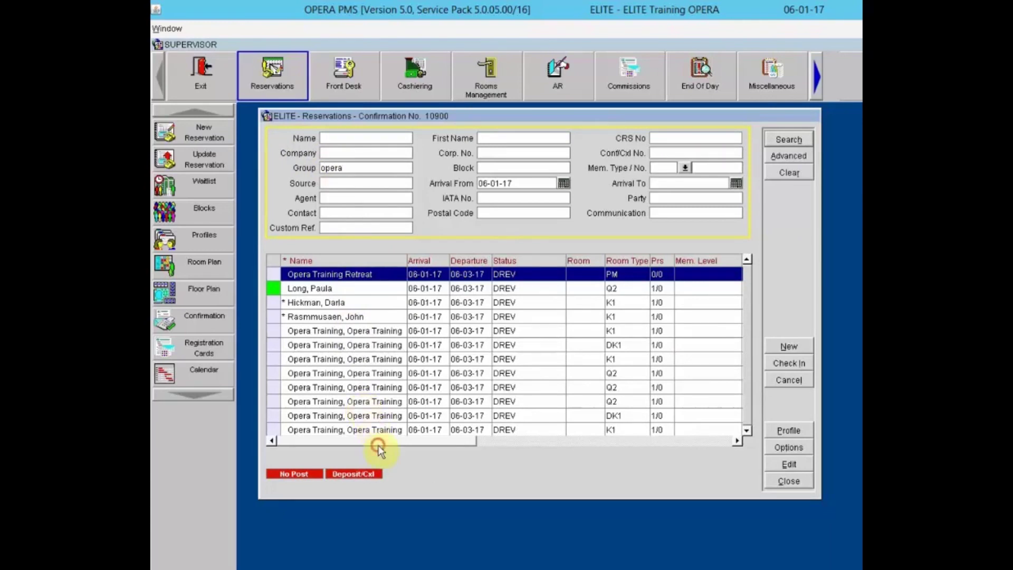
- Close the reservation search and open the reservation list of the Opera Training Retreat business block
drag(387, 443, 318, 444)
click(790, 481)
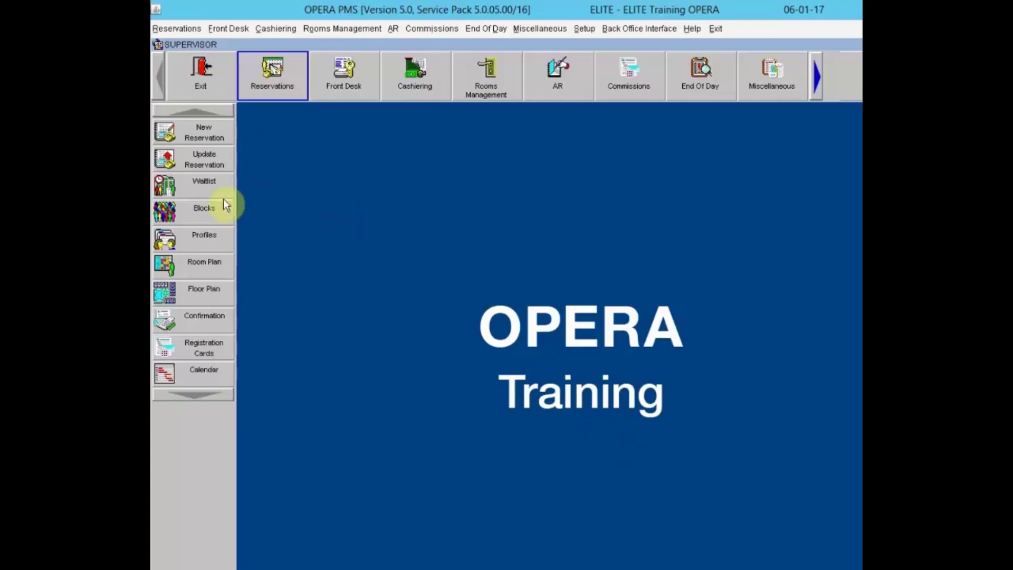
click(202, 208)
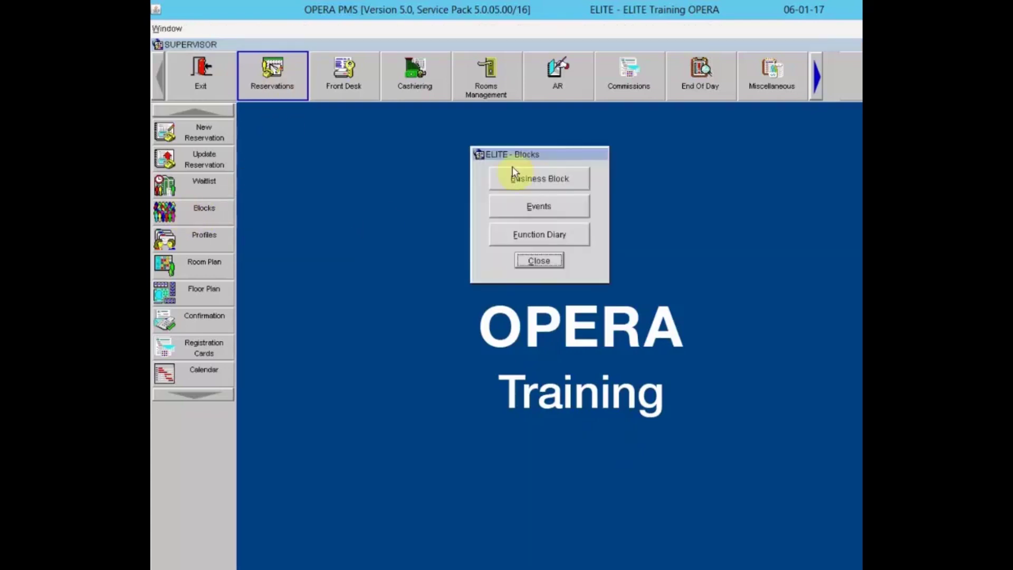
click(545, 177)
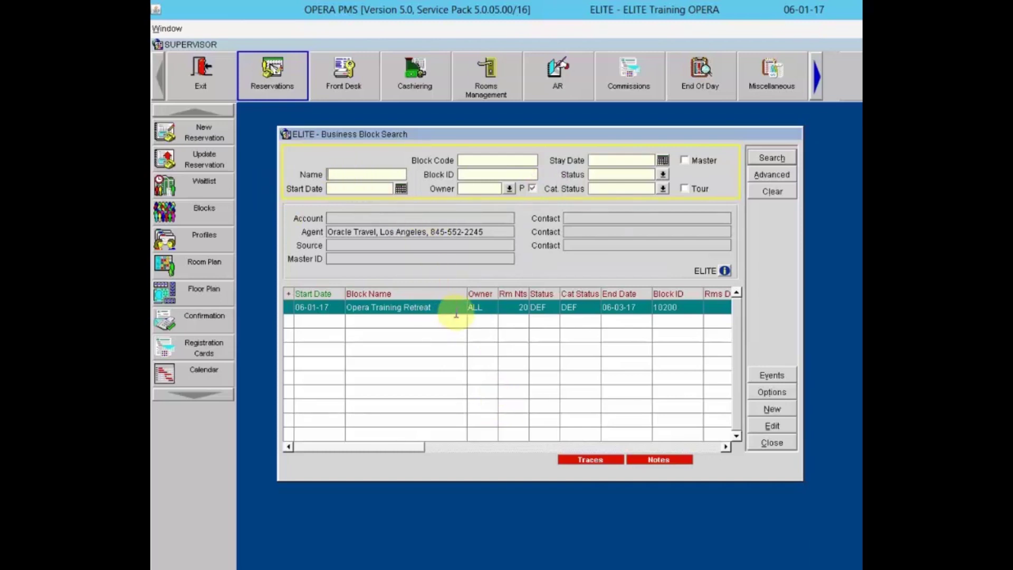
click(472, 311)
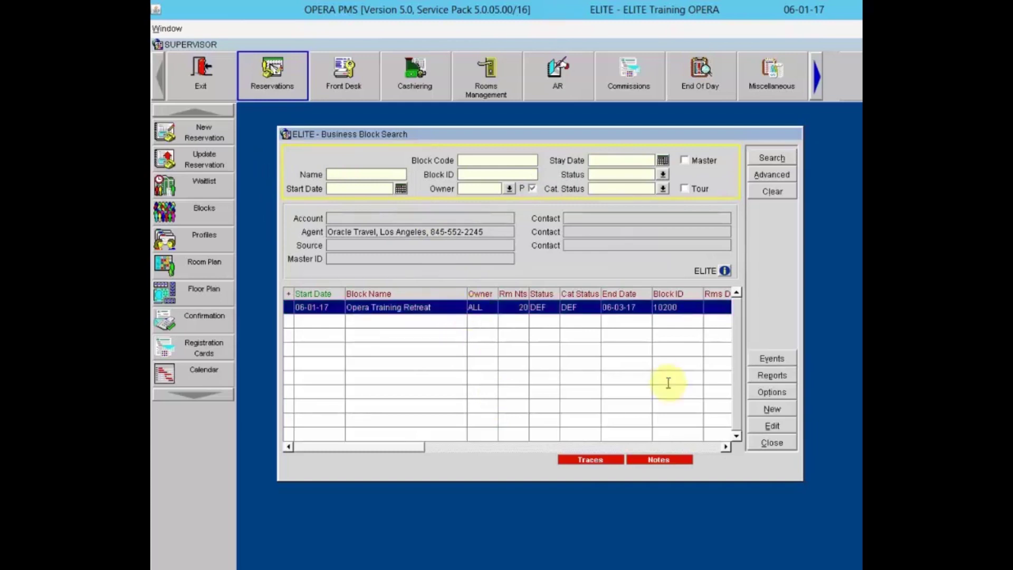
click(774, 426)
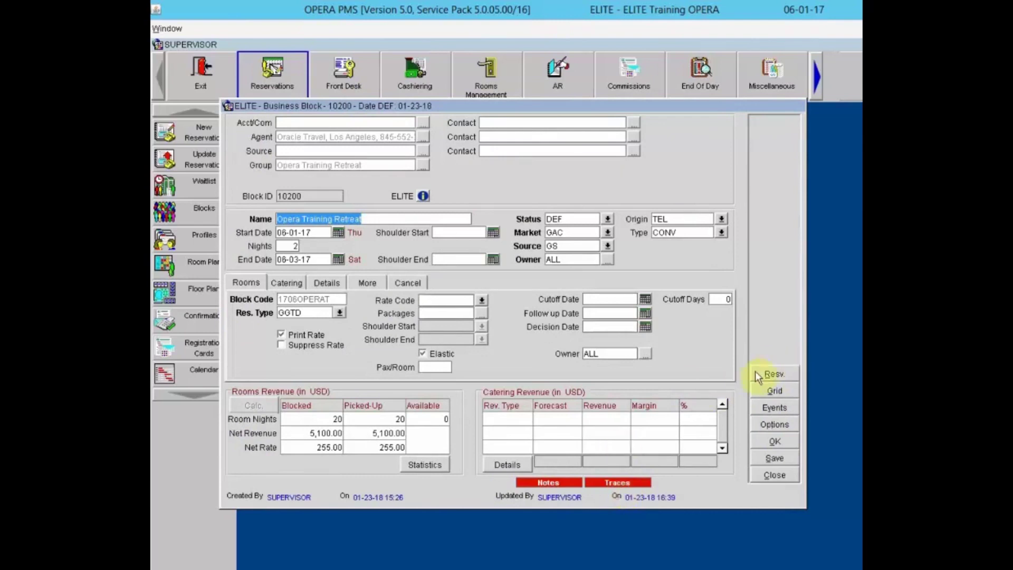
click(774, 376)
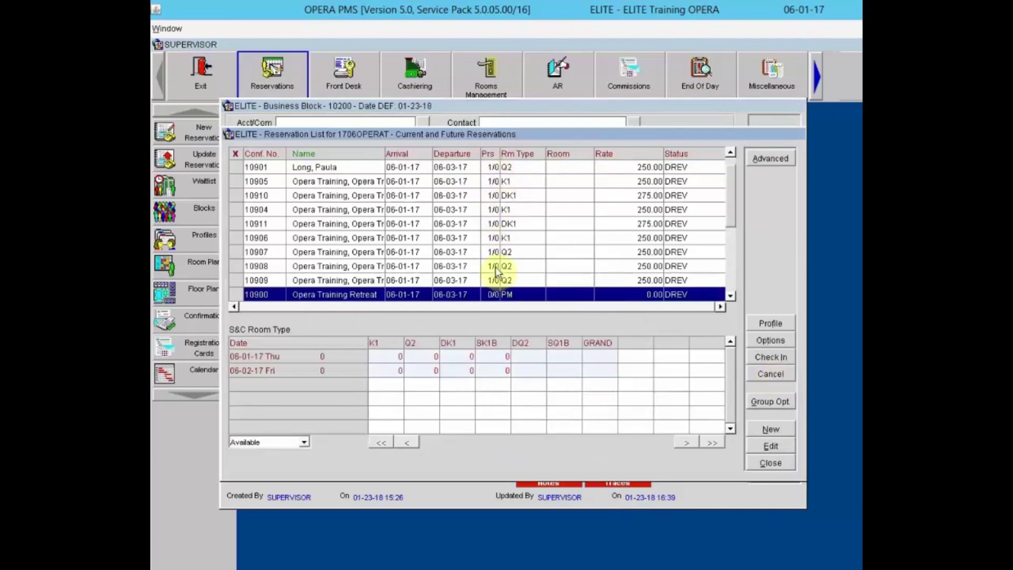
- Open the first Q2 guest's reservation from the block's reservation list for editing
drag(731, 219, 731, 203)
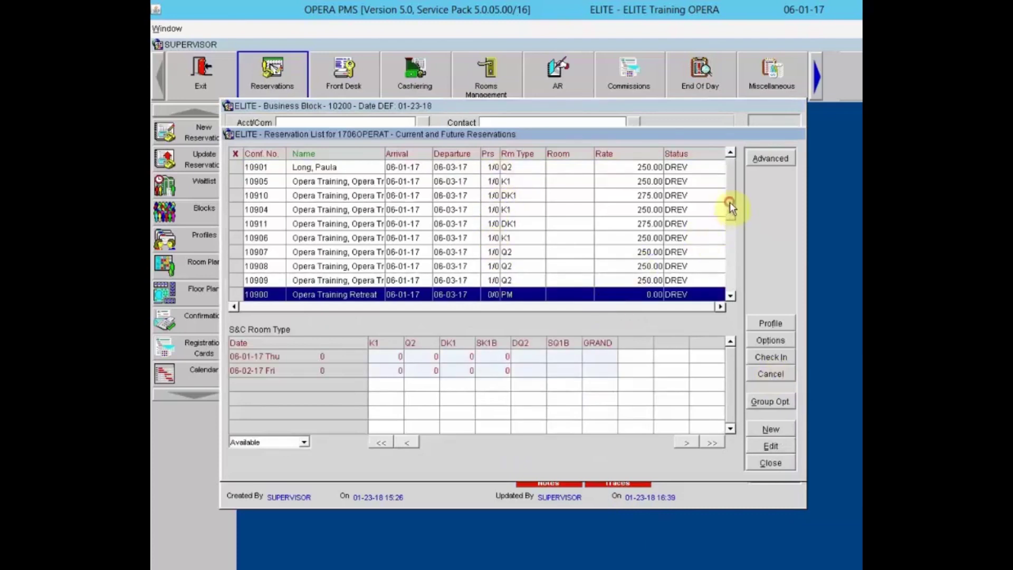
click(474, 180)
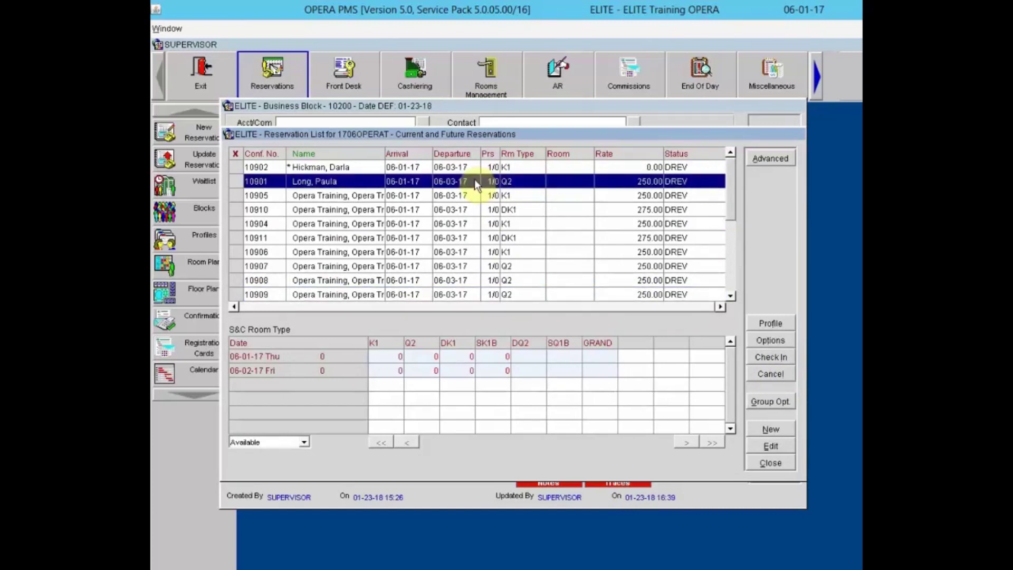
click(772, 429)
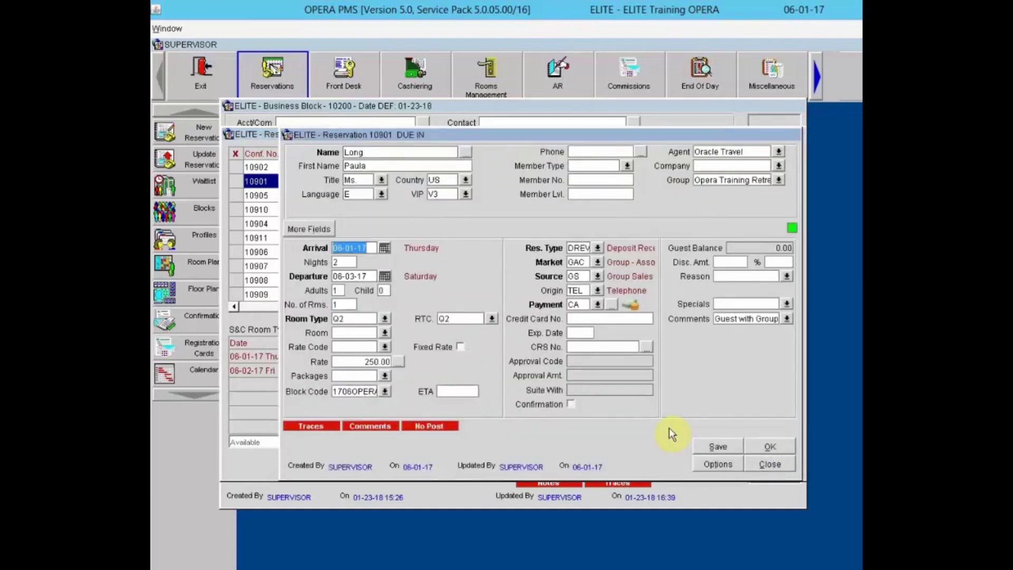
- Add a comment of type RESERVATION reading "Guest gets amenity at check in" to the guest's reservation
click(788, 320)
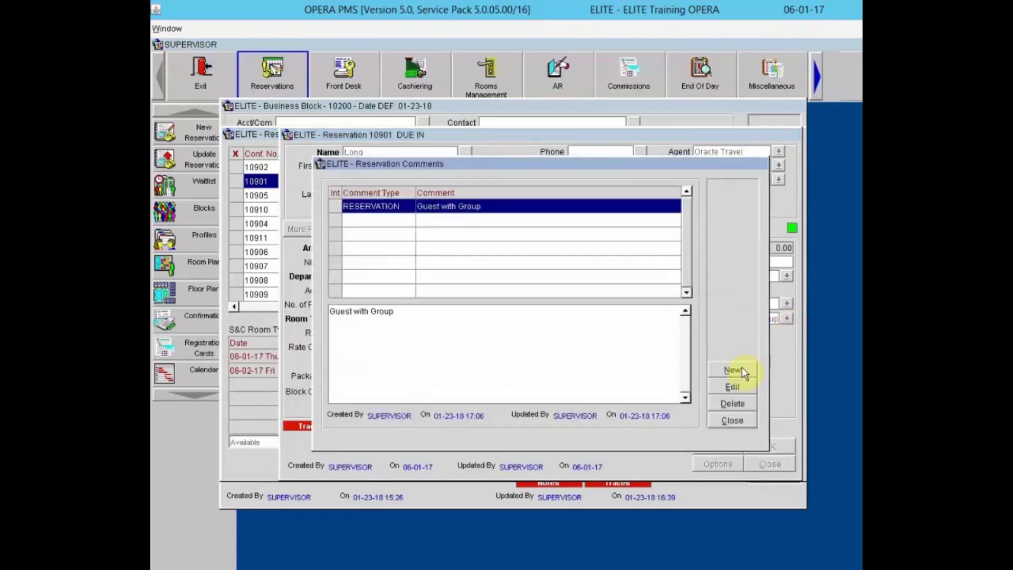
click(743, 366)
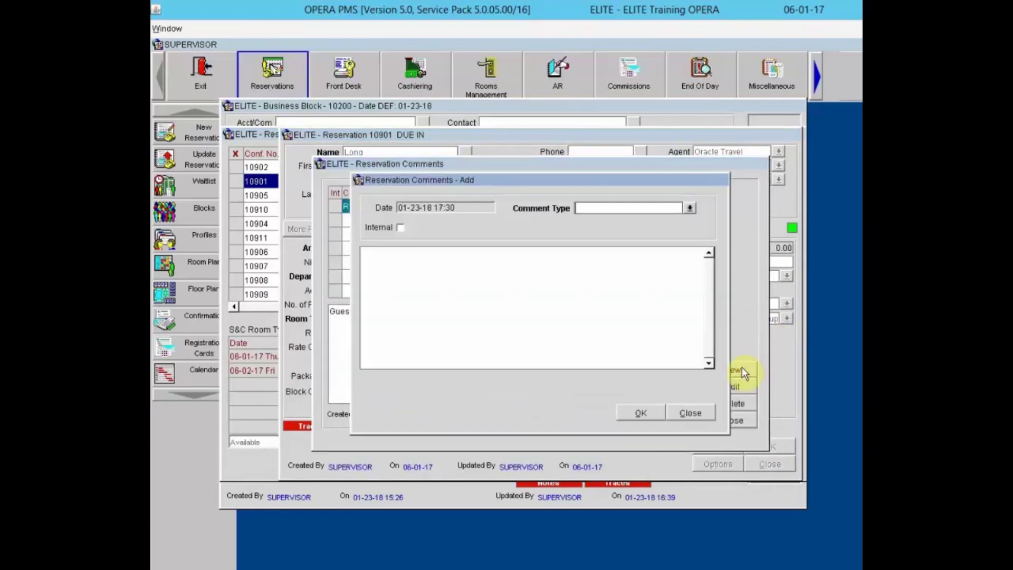
click(690, 208)
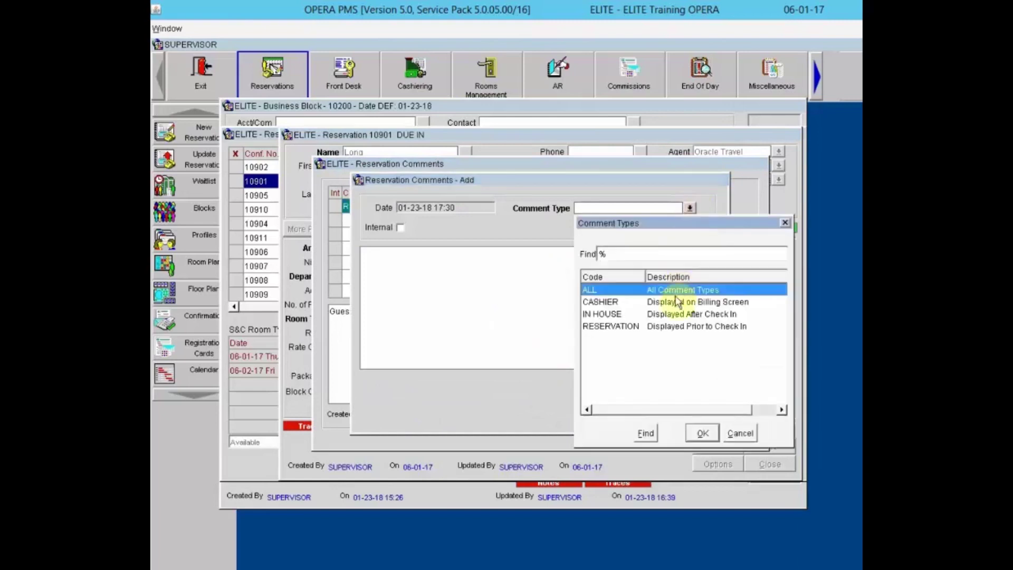
click(678, 326)
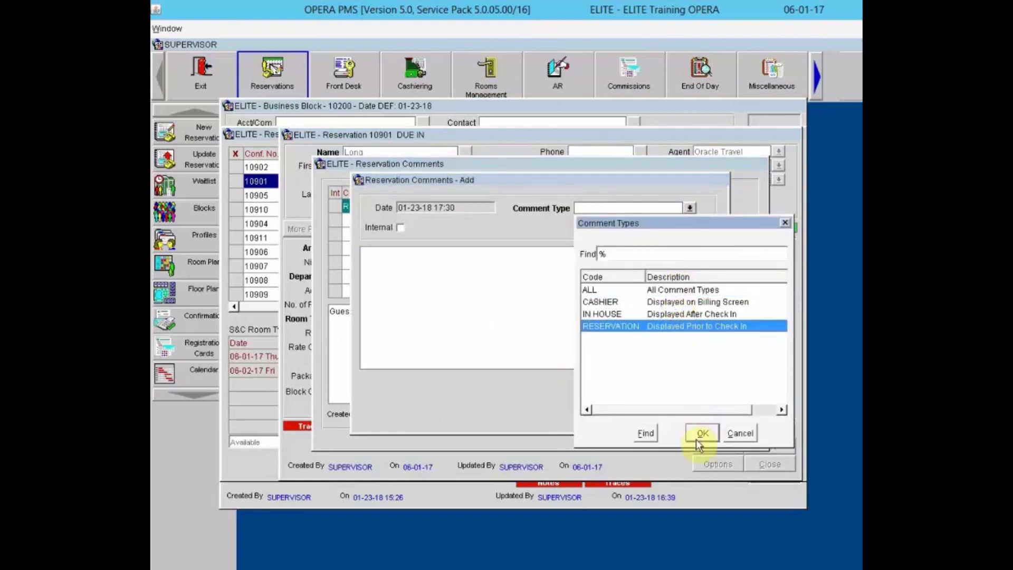
click(696, 434)
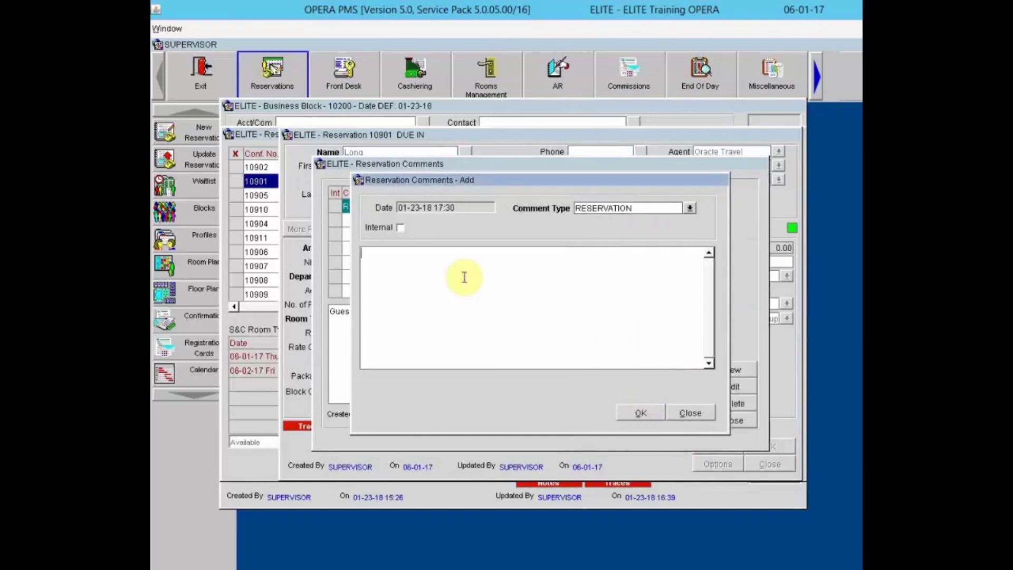
text(Guest gets amenity at check)
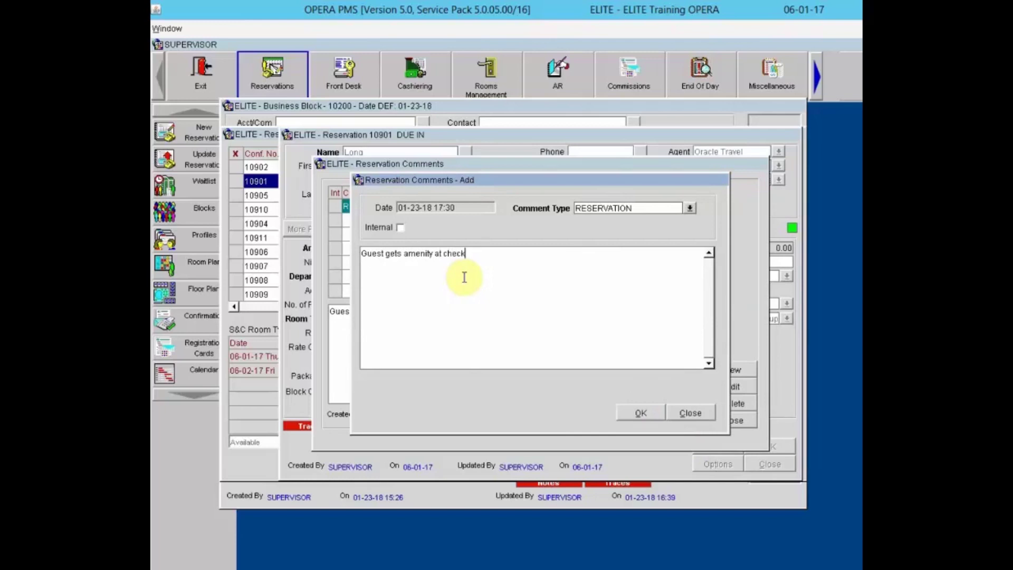
text( in)
click(645, 412)
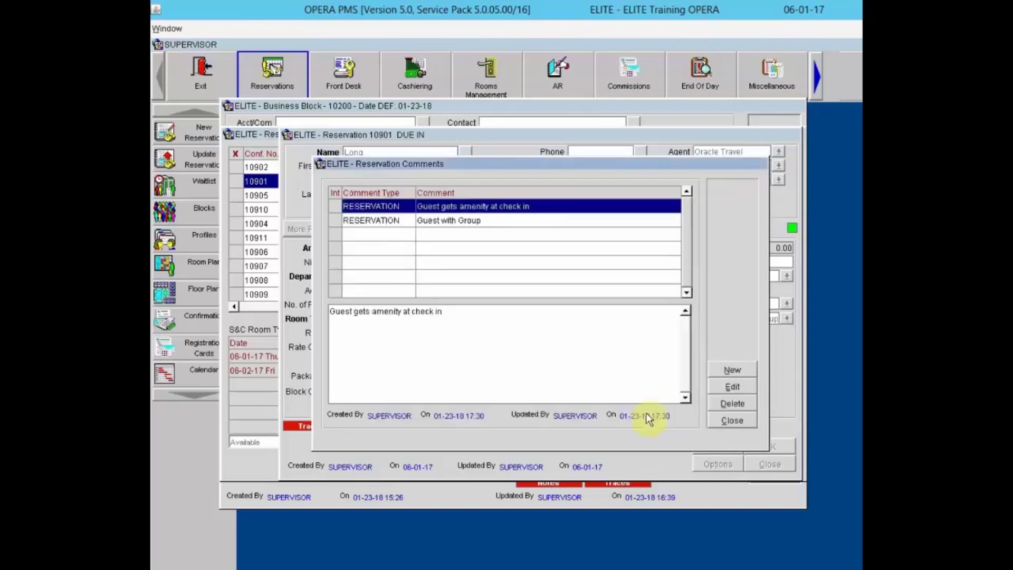
click(739, 423)
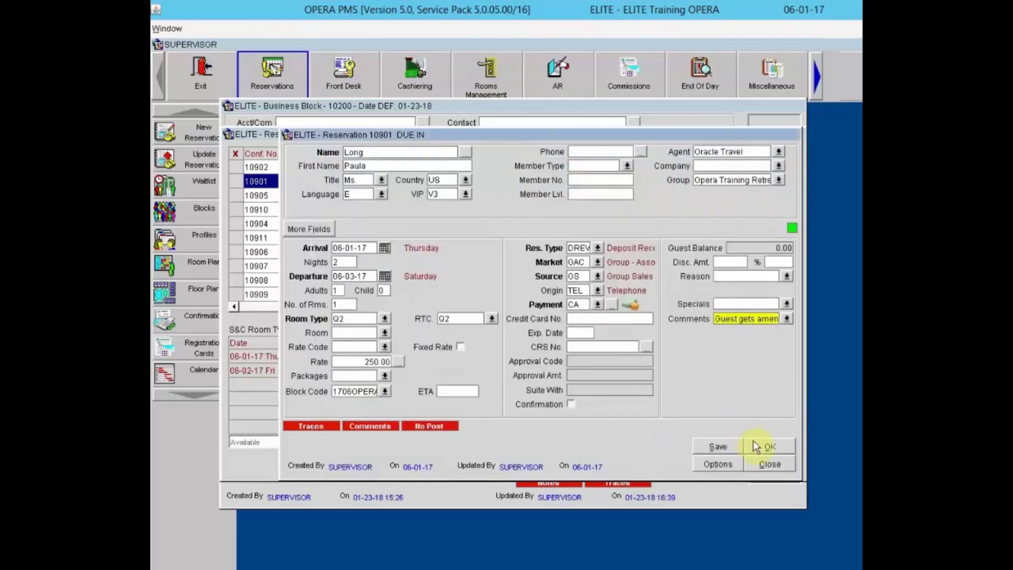
- Close the reservation with its changes saved and apply them to All Guests in the Group
click(779, 464)
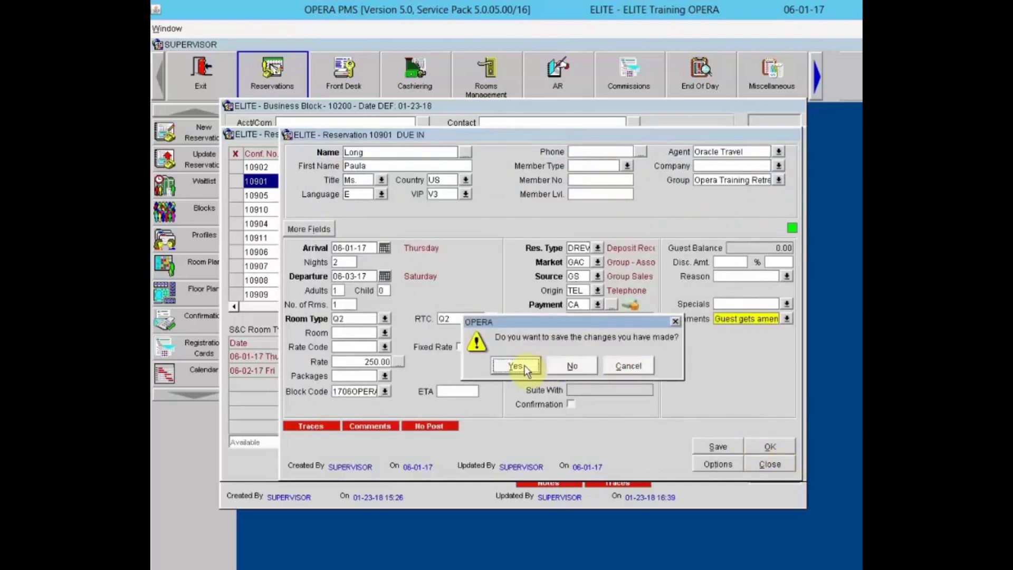
click(524, 366)
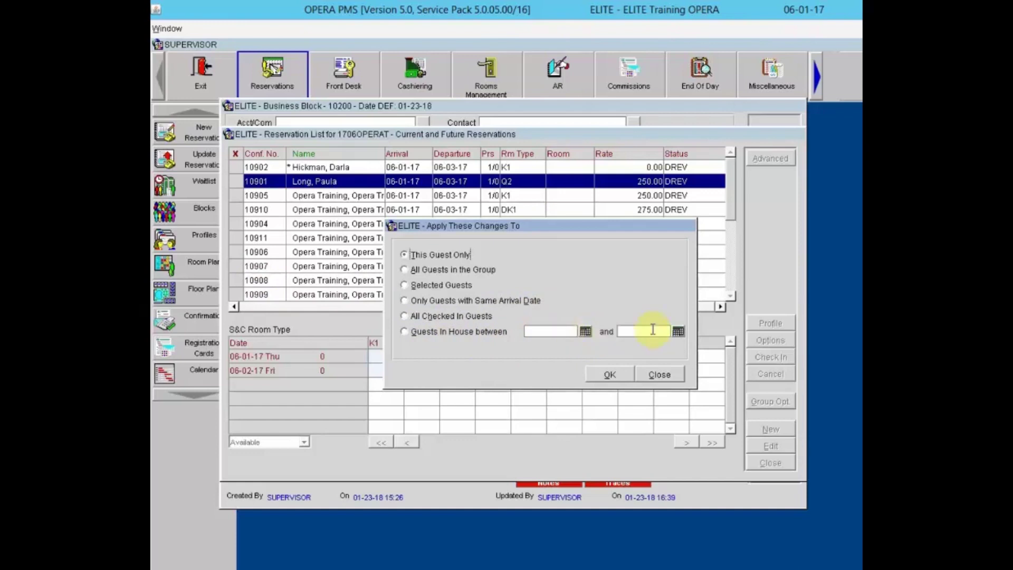
click(404, 271)
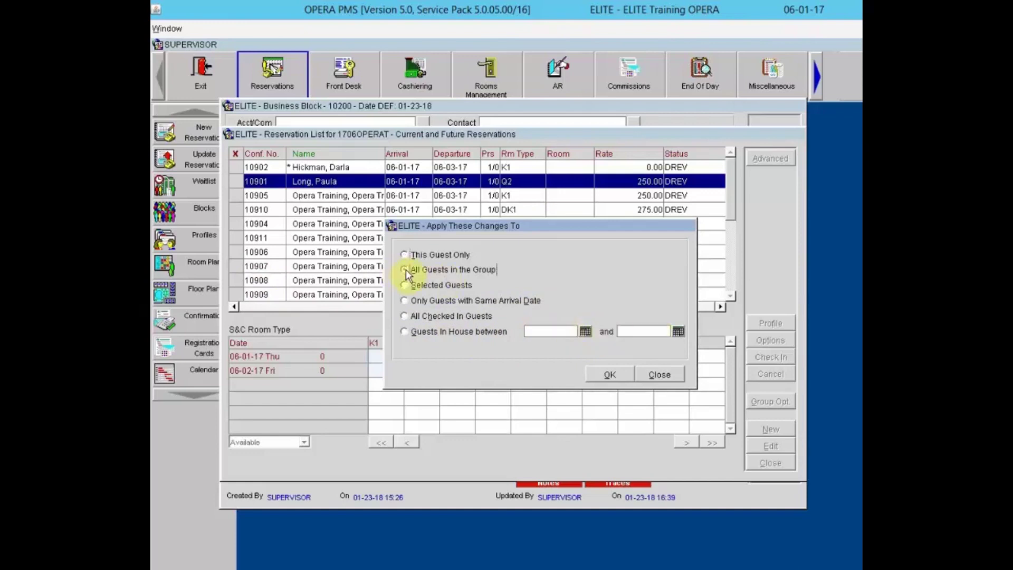
click(618, 373)
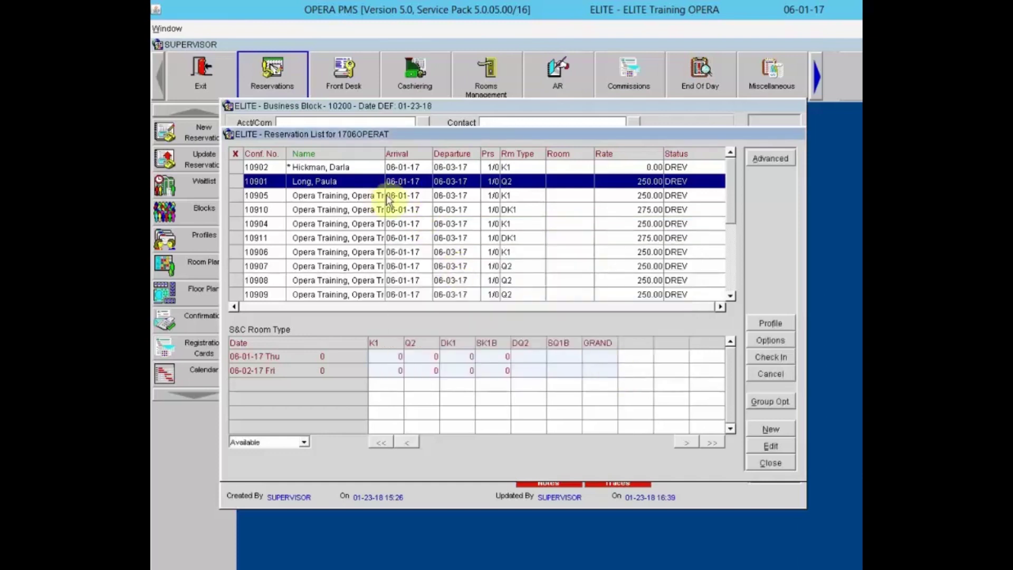
- Check the comments on the second DK1 reservation in the block and close it without changes
click(357, 239)
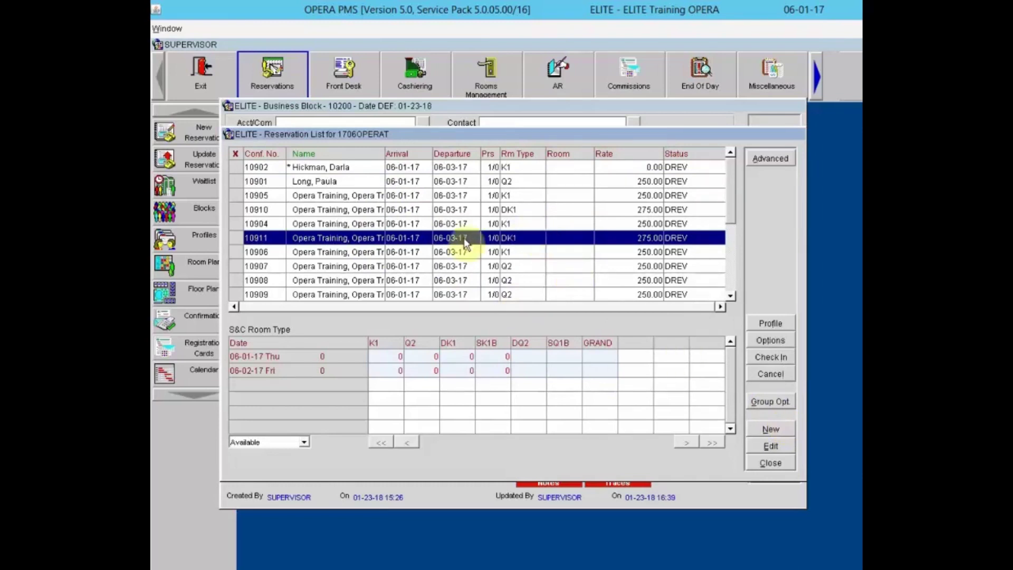
click(767, 444)
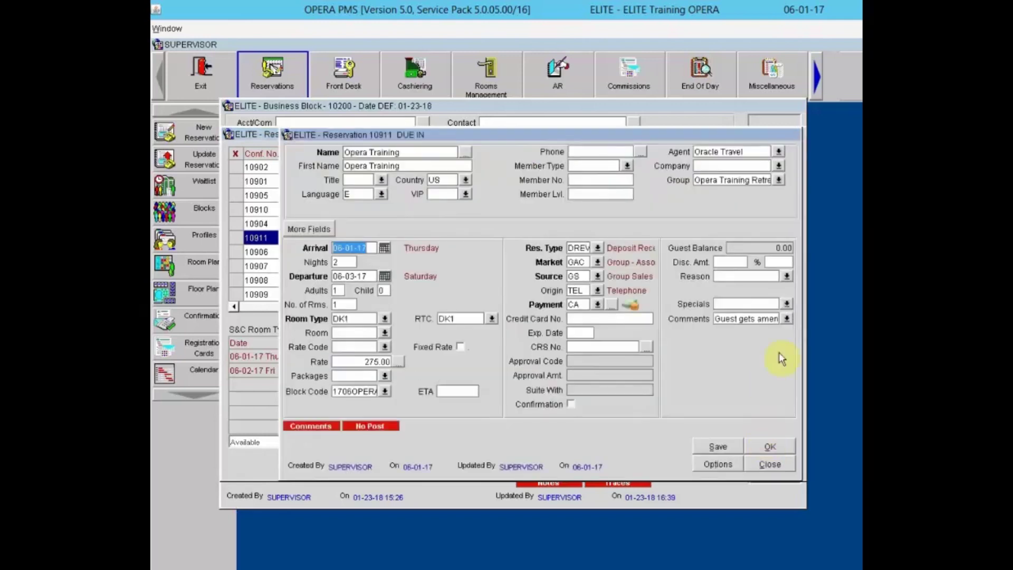
click(309, 426)
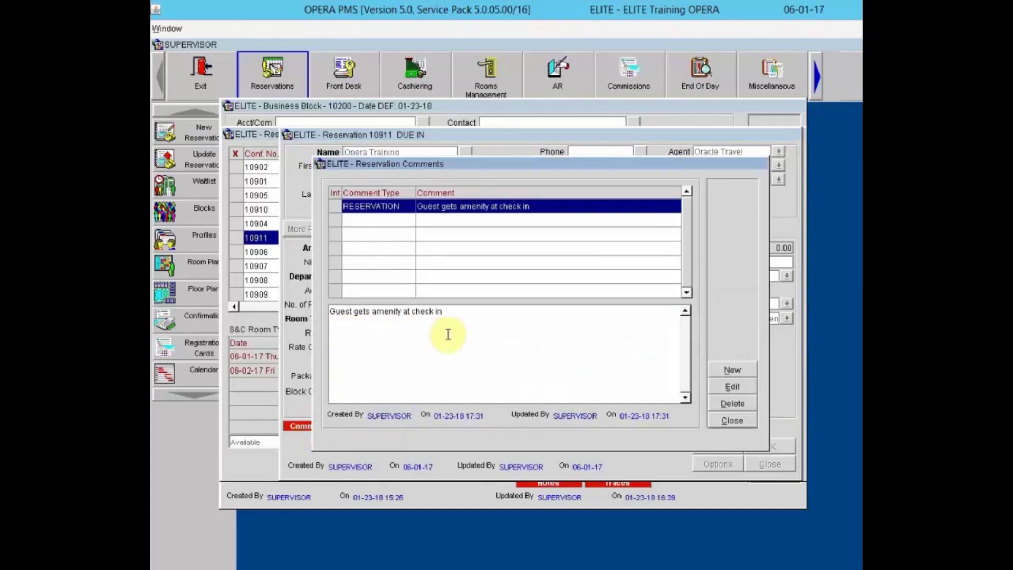
click(725, 424)
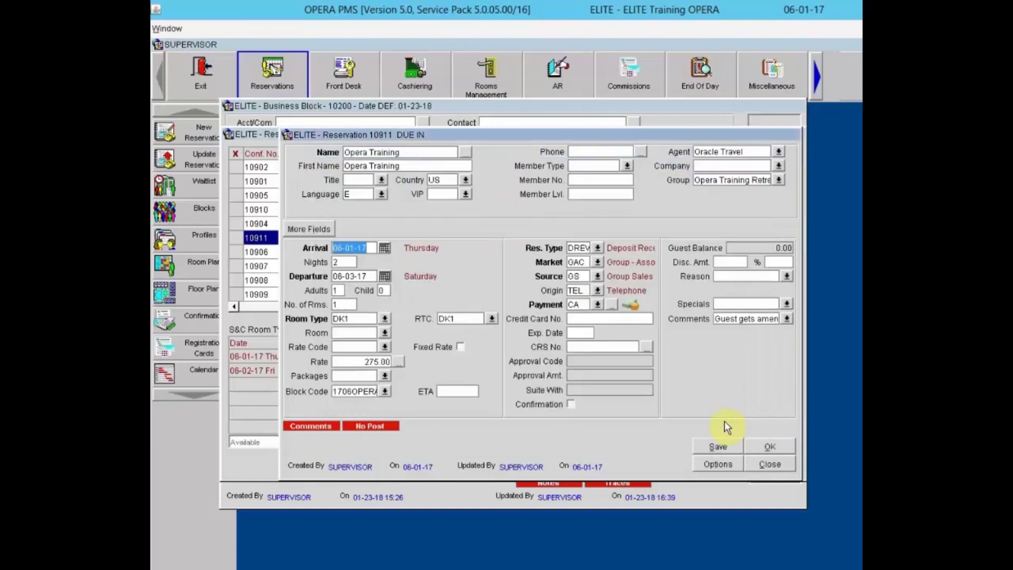
click(766, 464)
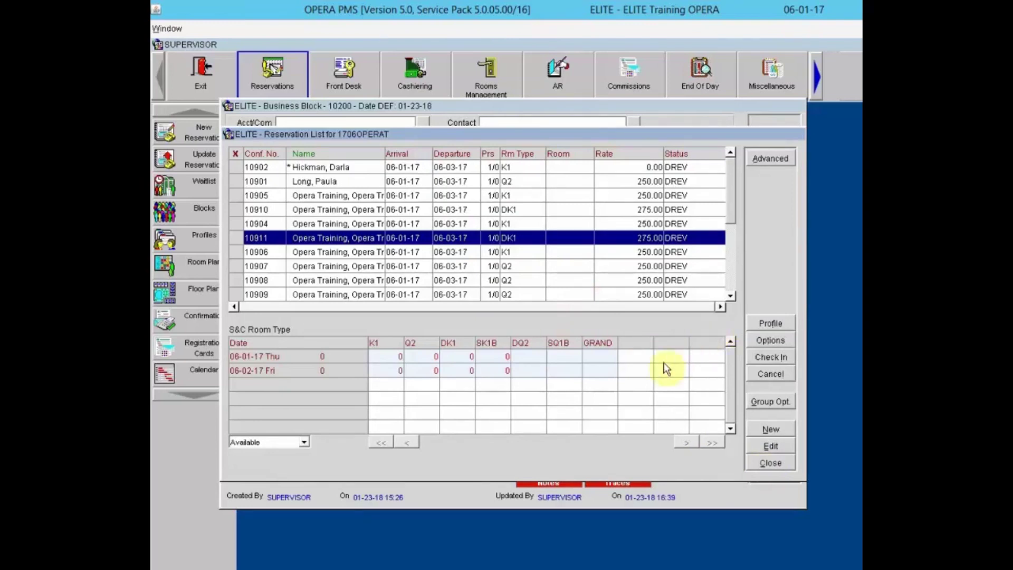
- Close the block's reservation list, the business block and the business block search
click(770, 463)
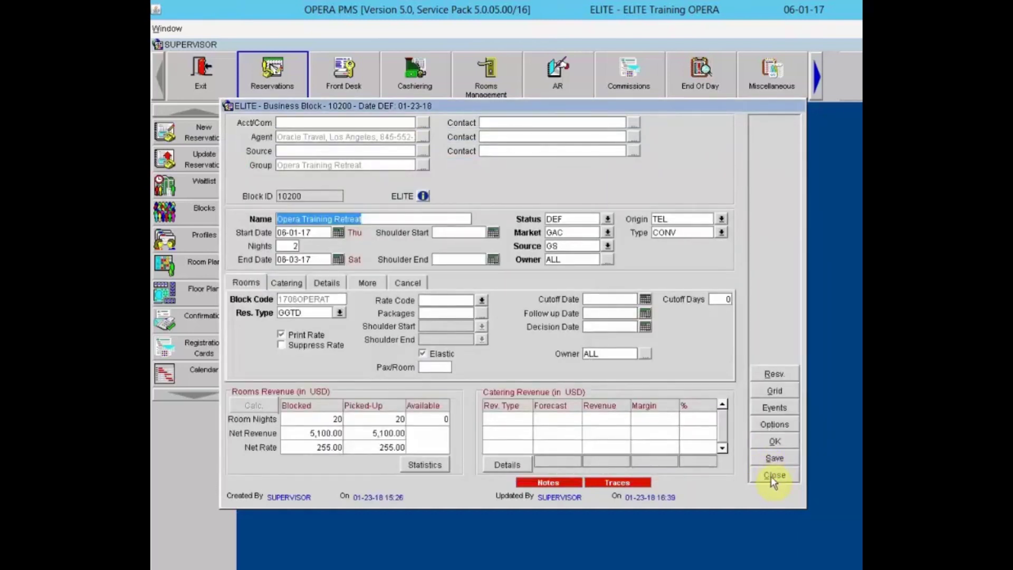
click(771, 476)
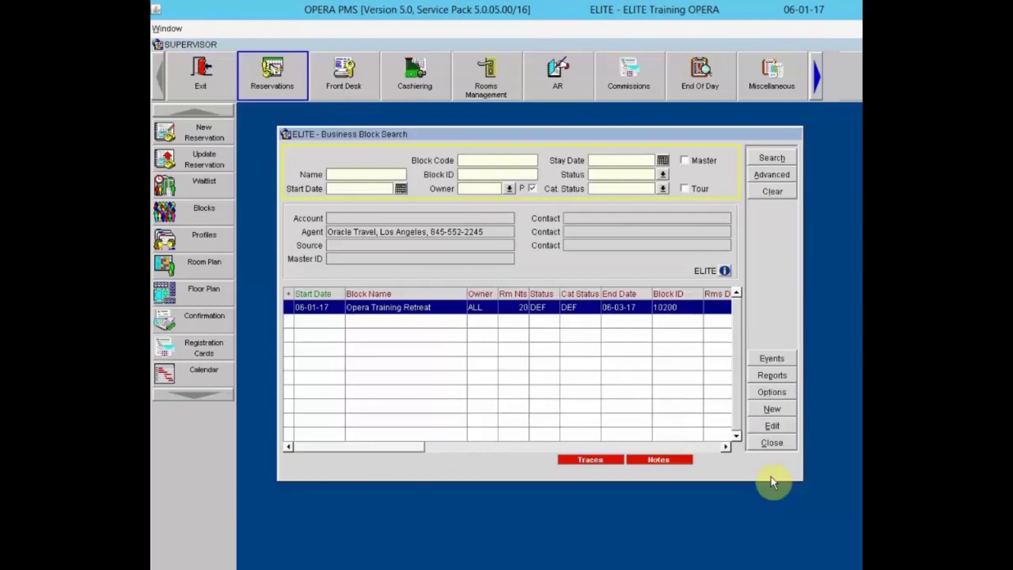
click(772, 445)
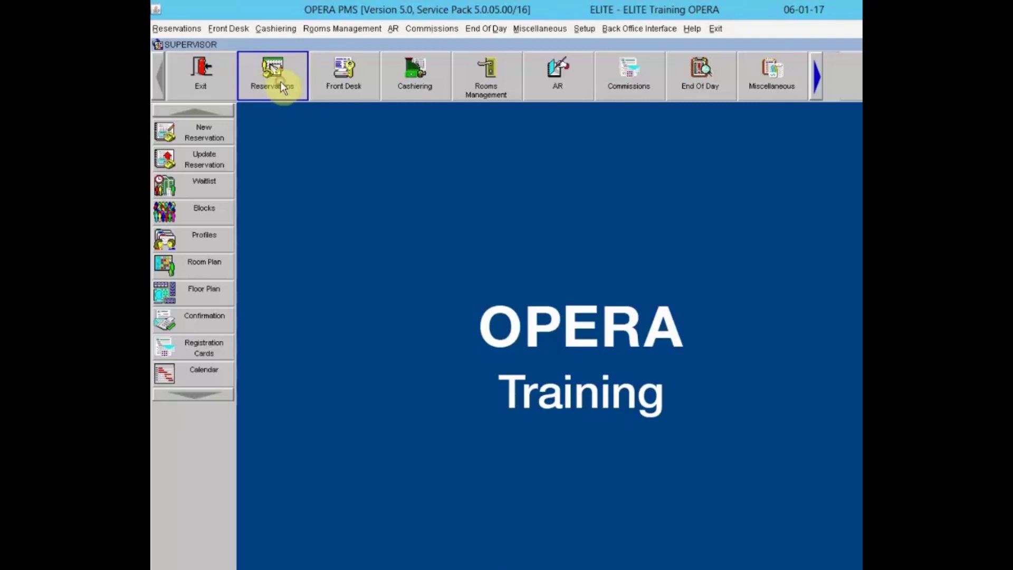
- Start a new reservation with a rate query for 2 nights arriving 06-01-17
click(167, 132)
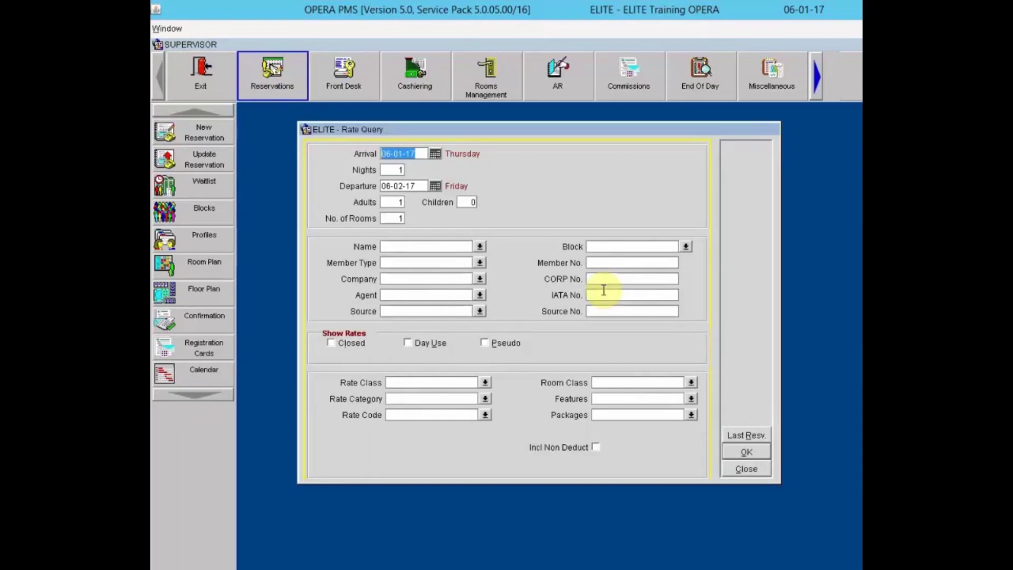
key(Tab)
text(2)
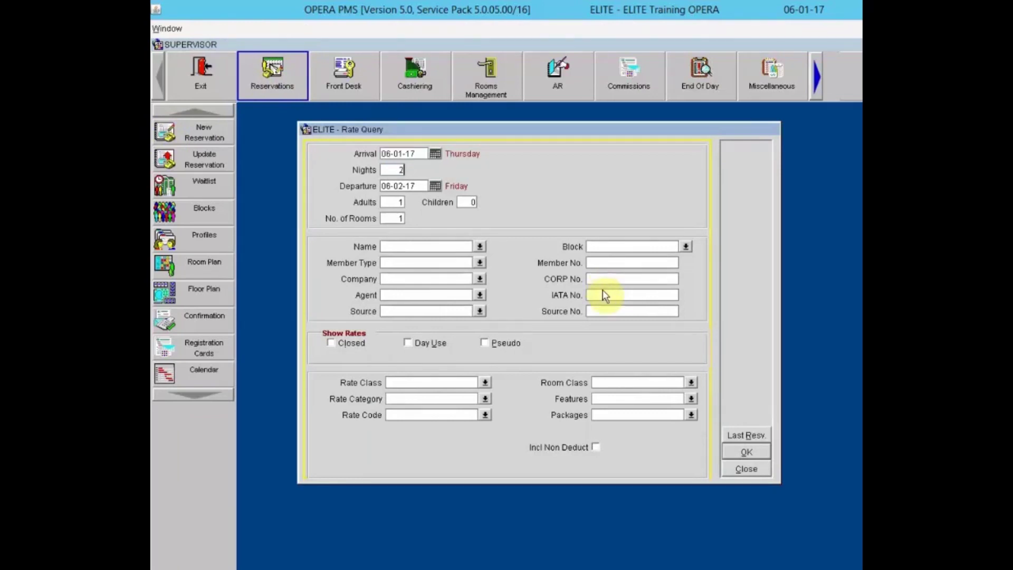
key(Tab)
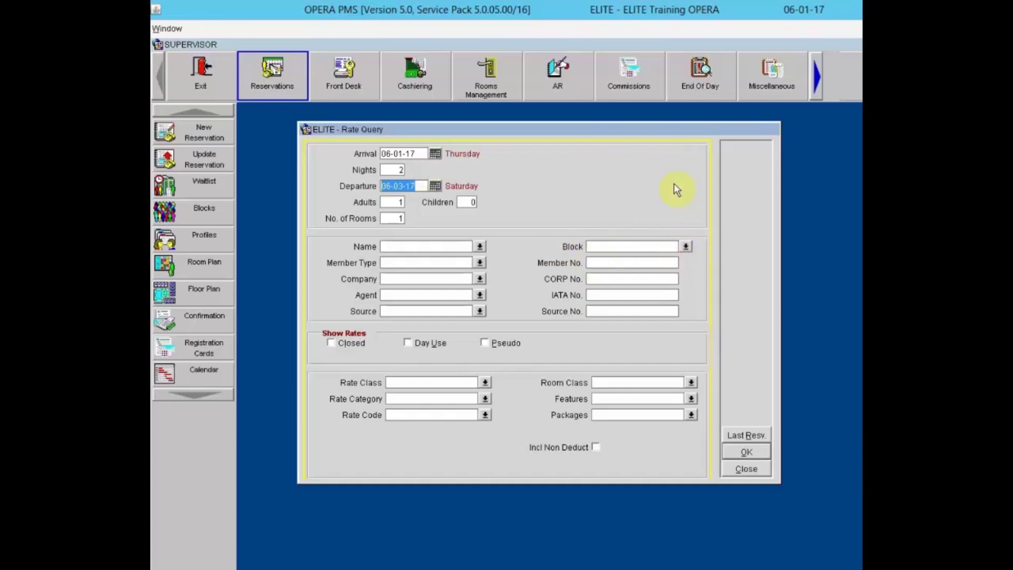
- Look up the Opera Training Retreat block for the rate query and display its 1 Person Rate grid
click(686, 246)
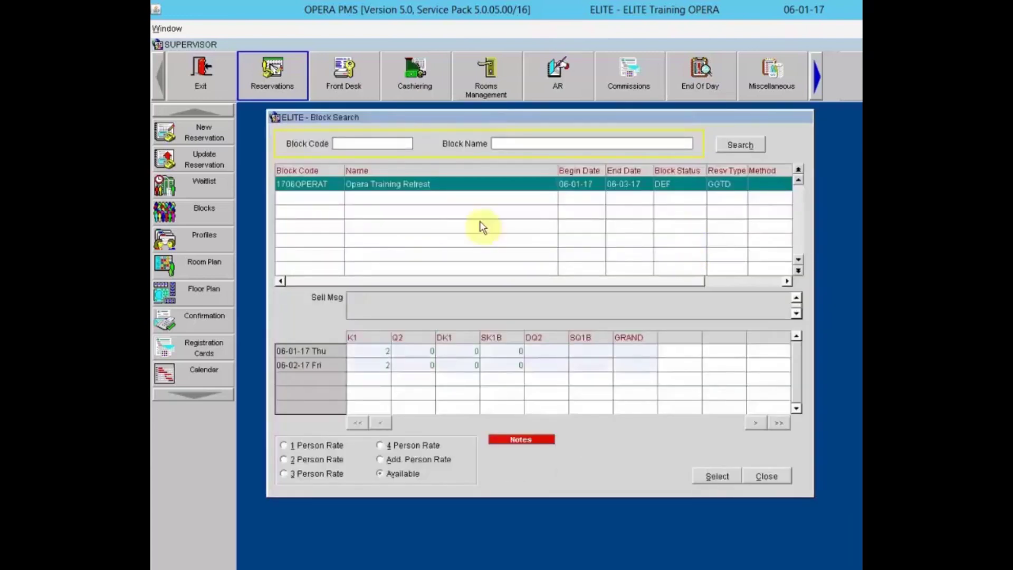
click(429, 183)
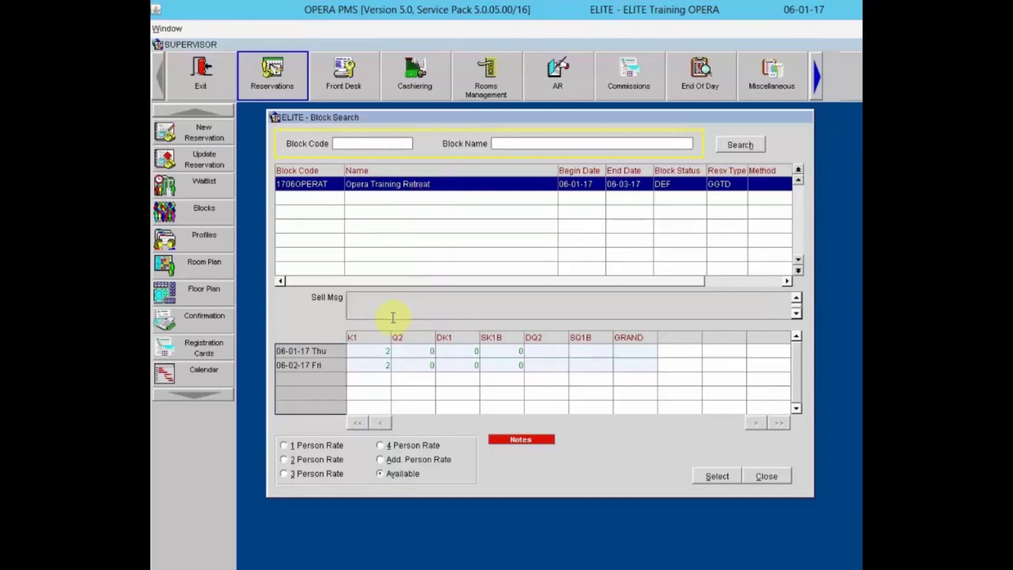
click(284, 445)
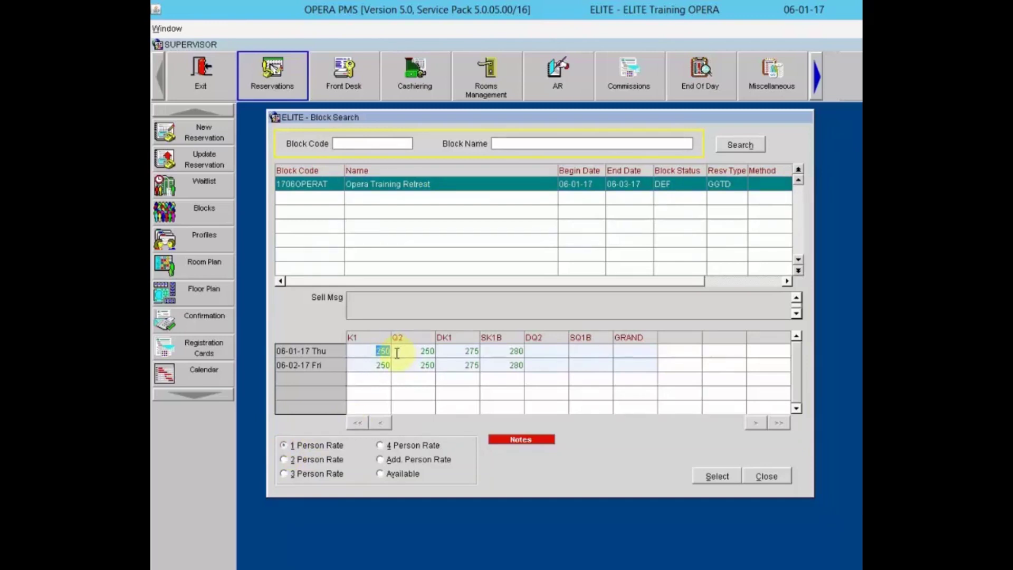
- Read the block's Room Information and Billing Notes, and close the notes
click(527, 439)
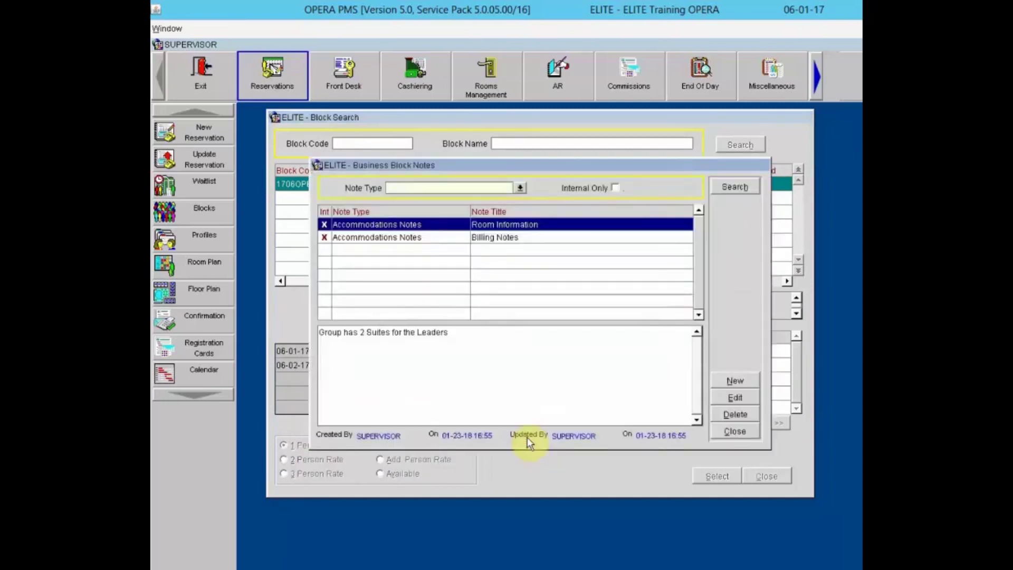
click(494, 238)
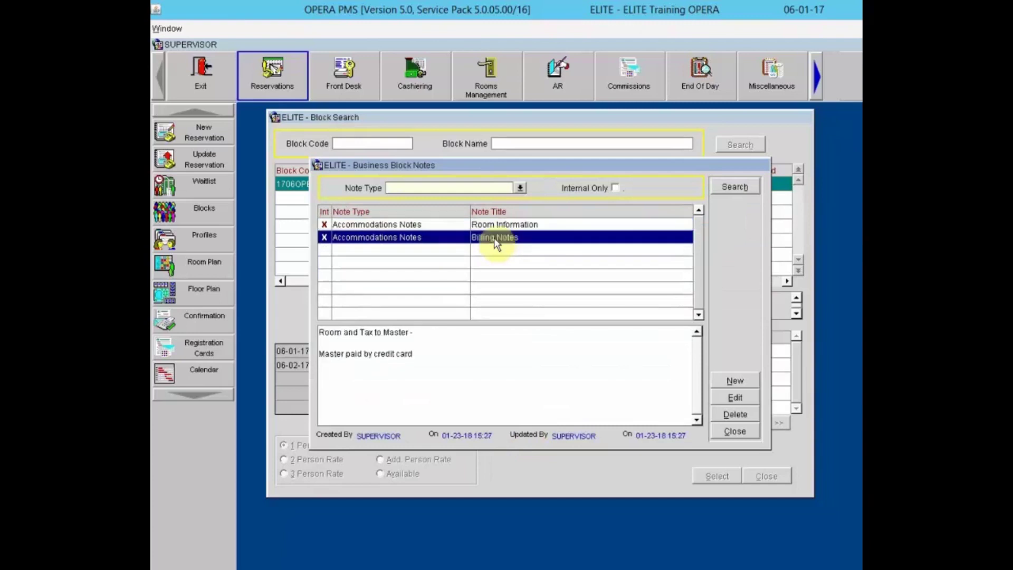
click(420, 226)
click(417, 239)
click(733, 431)
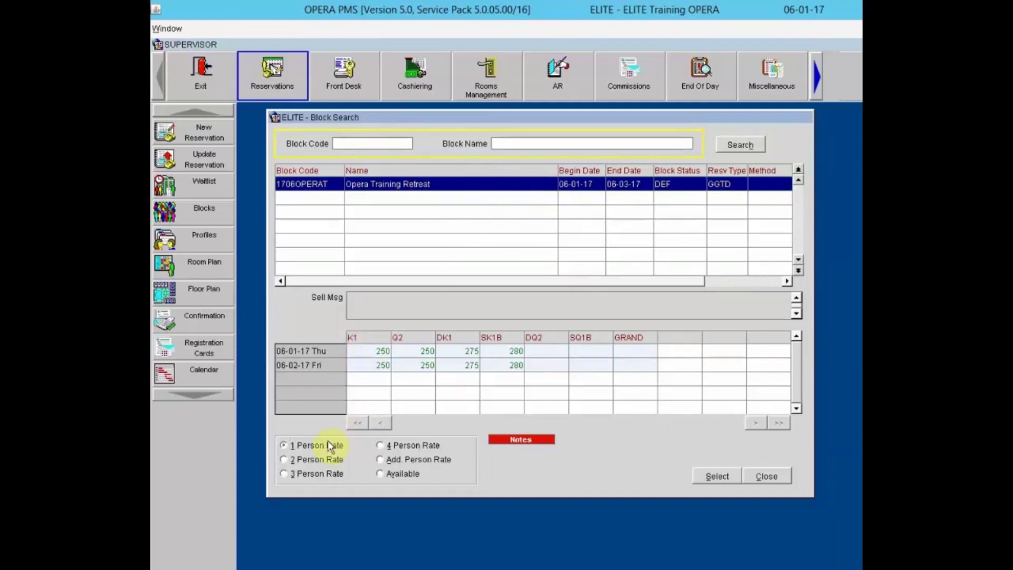
- Display the block's available rooms, select K1 for 06-01-17, and decline the Deluxe King upsell
click(394, 473)
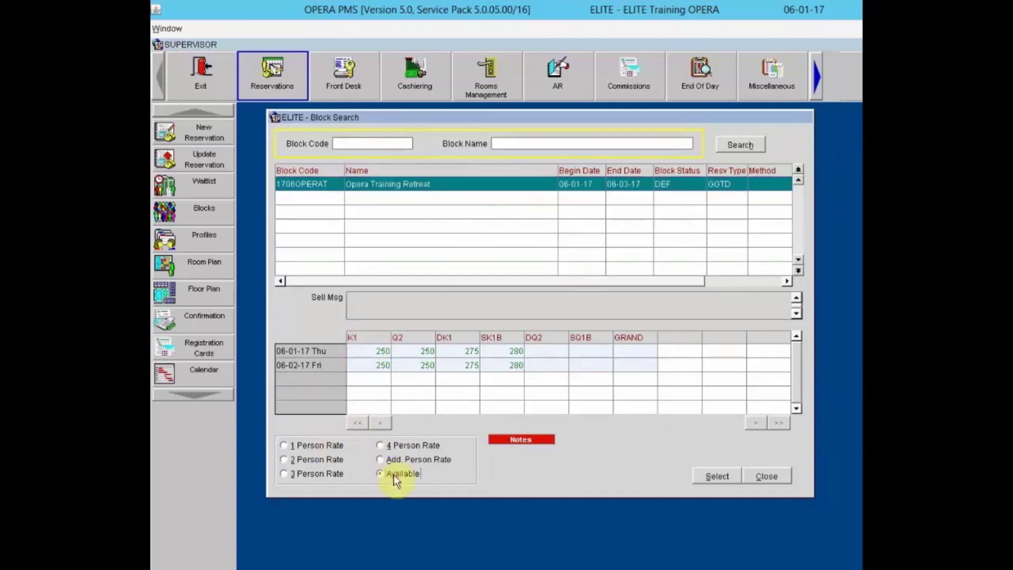
click(387, 351)
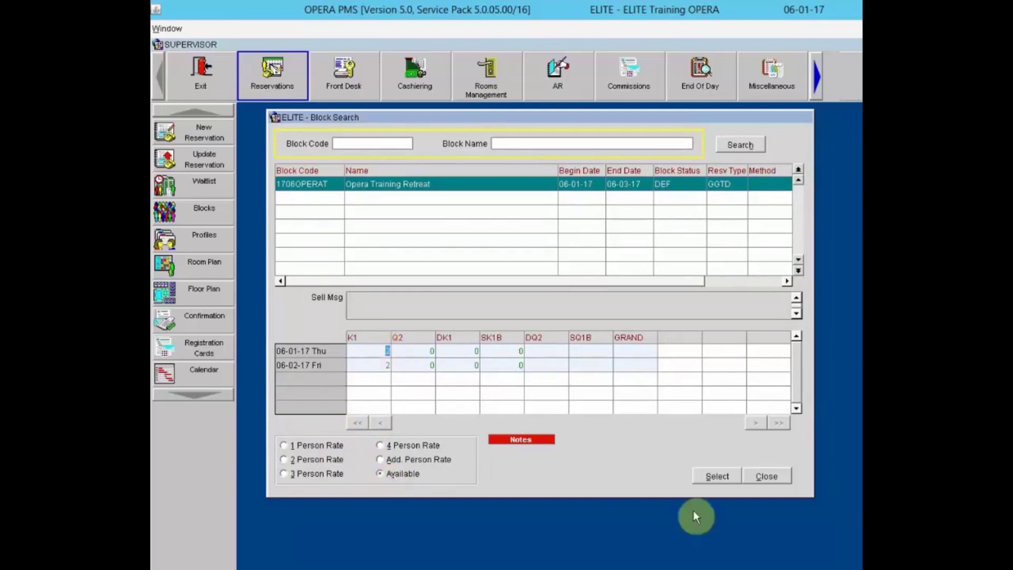
click(715, 477)
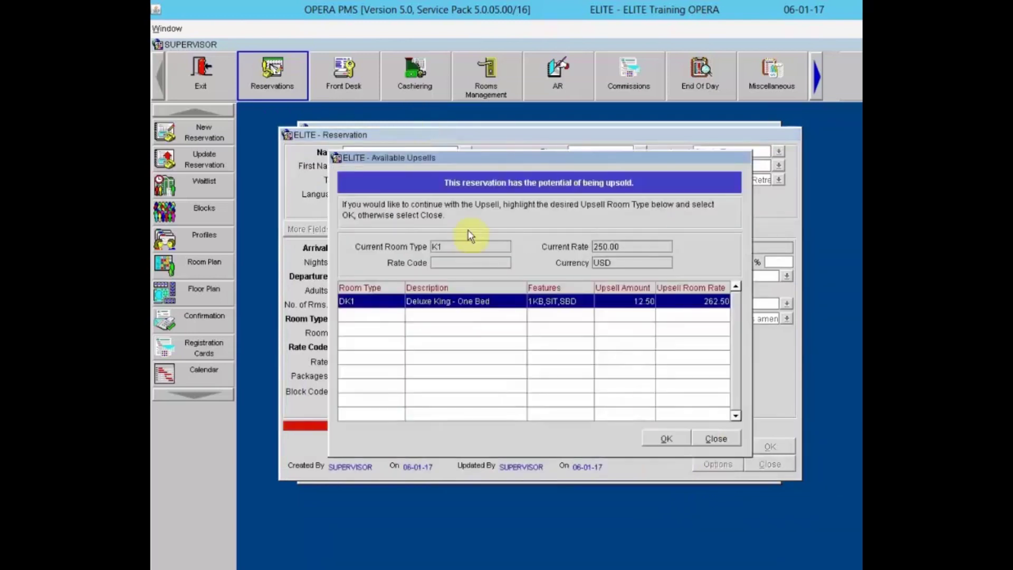
click(710, 436)
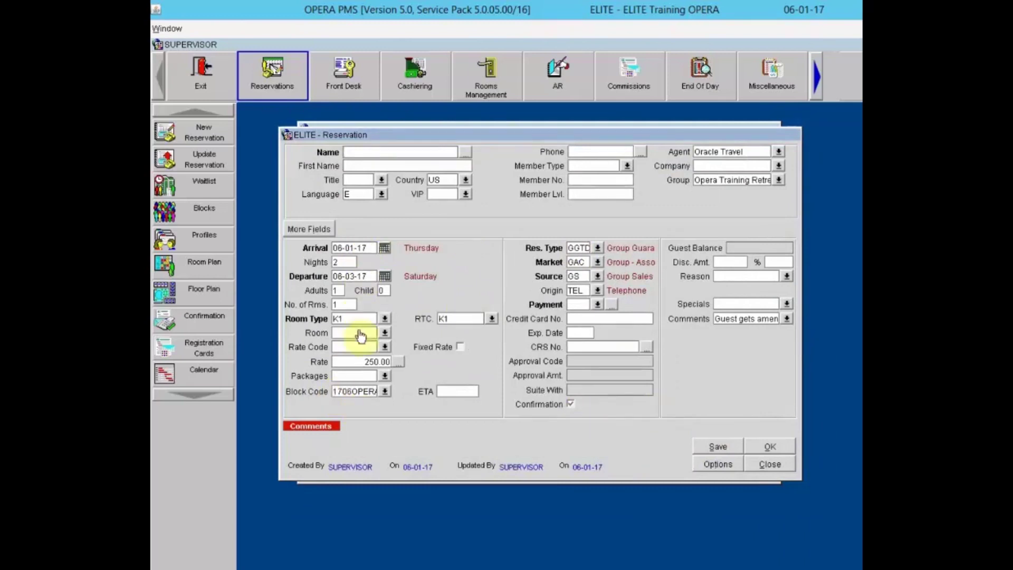
- Enter the guest's last name and first name on the new K1 reservation
click(387, 153)
text(Eft)
key(Tab)
text(Thomas)
key(Tab)
key(Tab)
key(Tab)
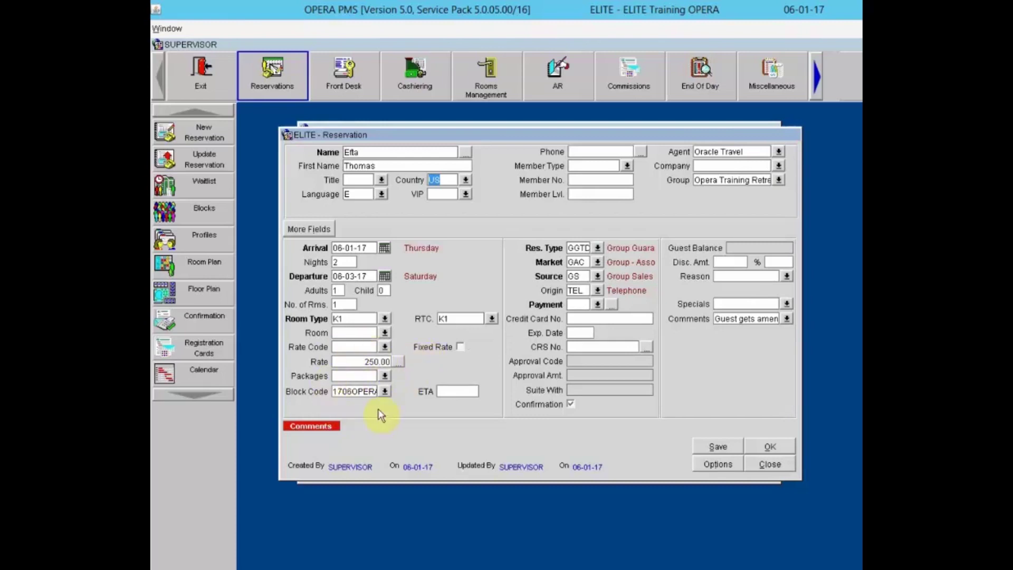
- Set the reservation's payment method to CA
click(582, 305)
text(ca)
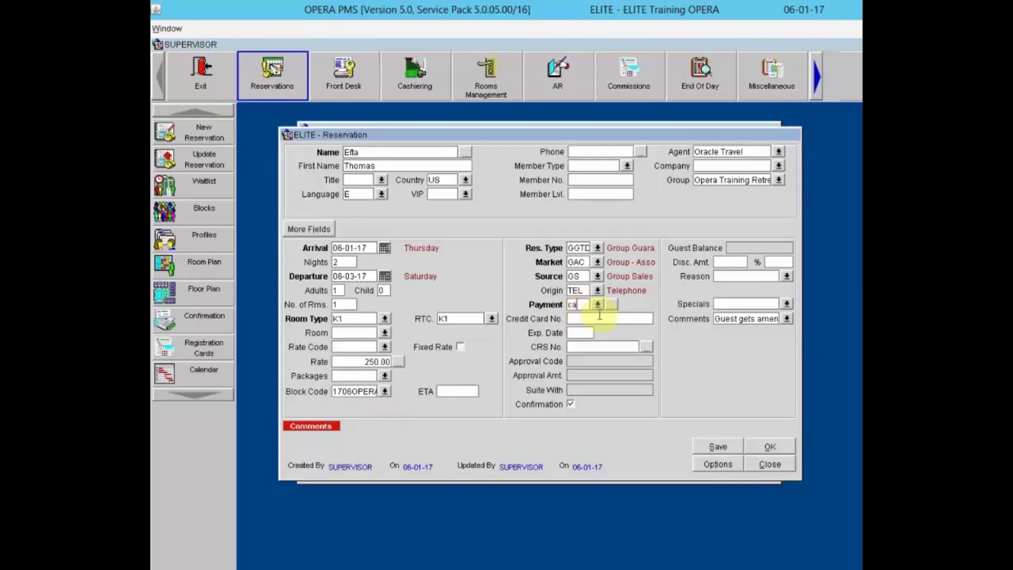
key(Tab)
key(Tab)
key(Tab)
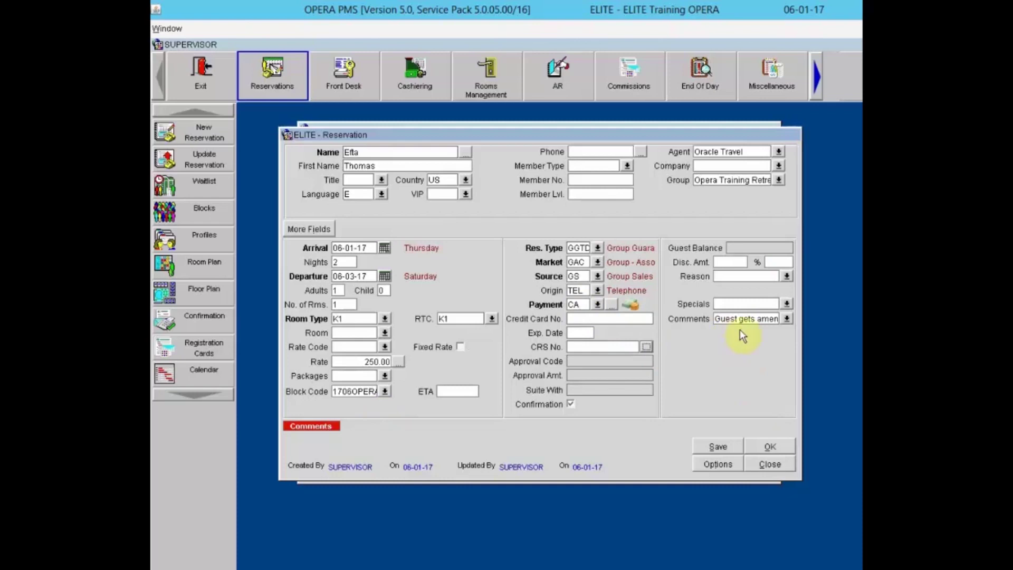
- Save the new block reservation, and close it along with the confirmations and the rate query
click(767, 448)
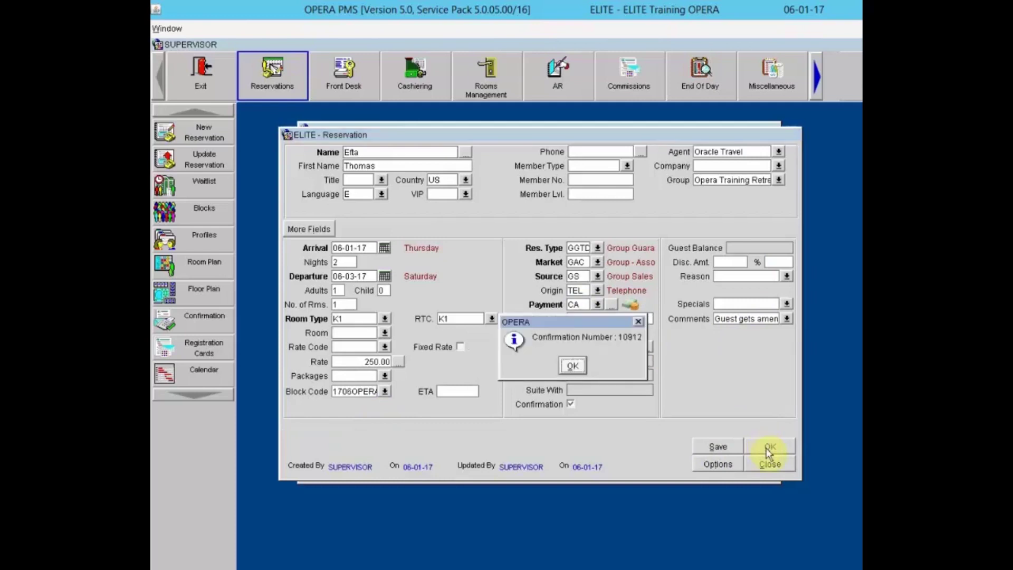
click(573, 366)
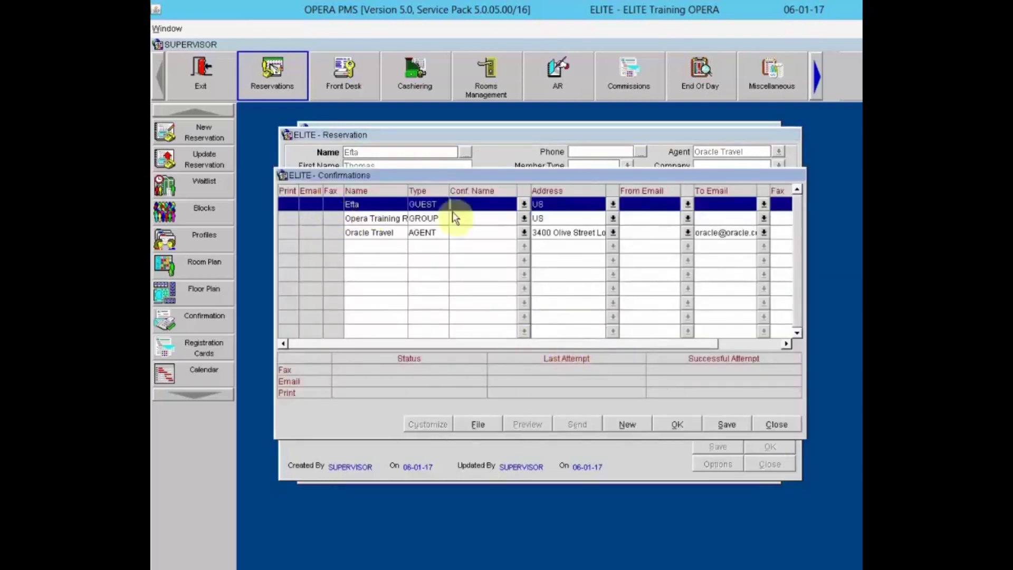
click(777, 422)
click(774, 446)
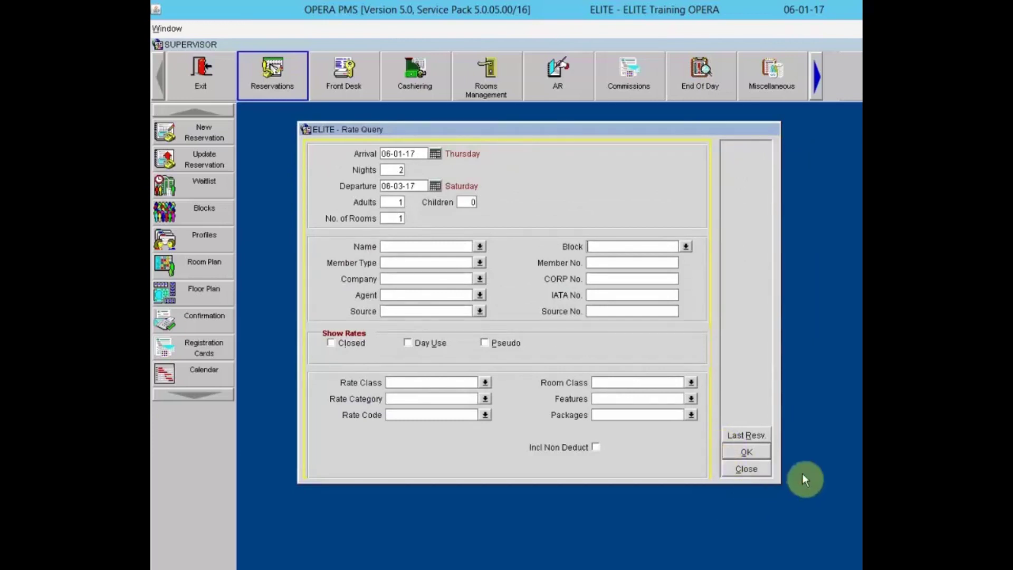
key(Escape)
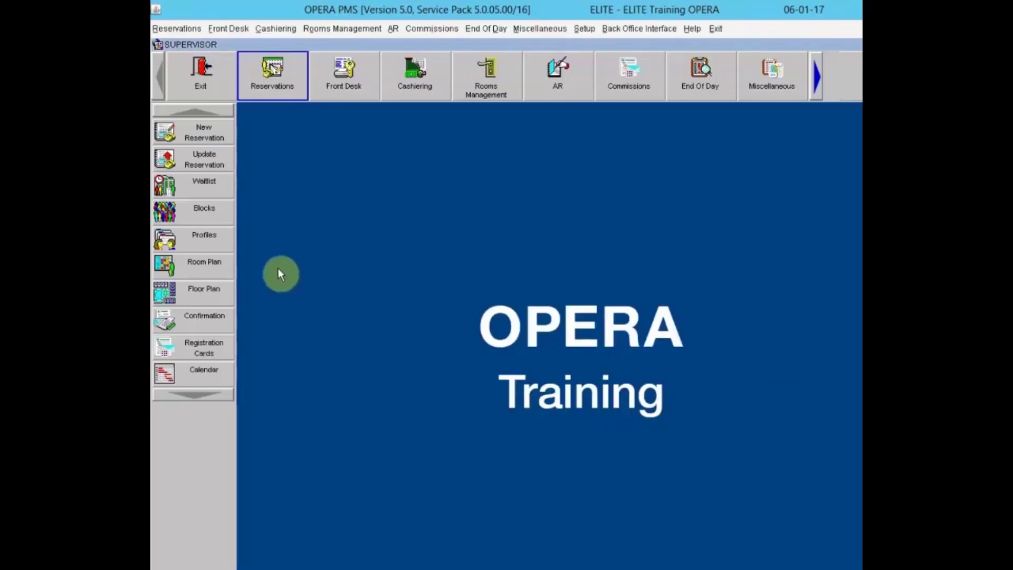
- Open the Opera Training Retreat business block and display its reservation list
click(277, 66)
click(164, 216)
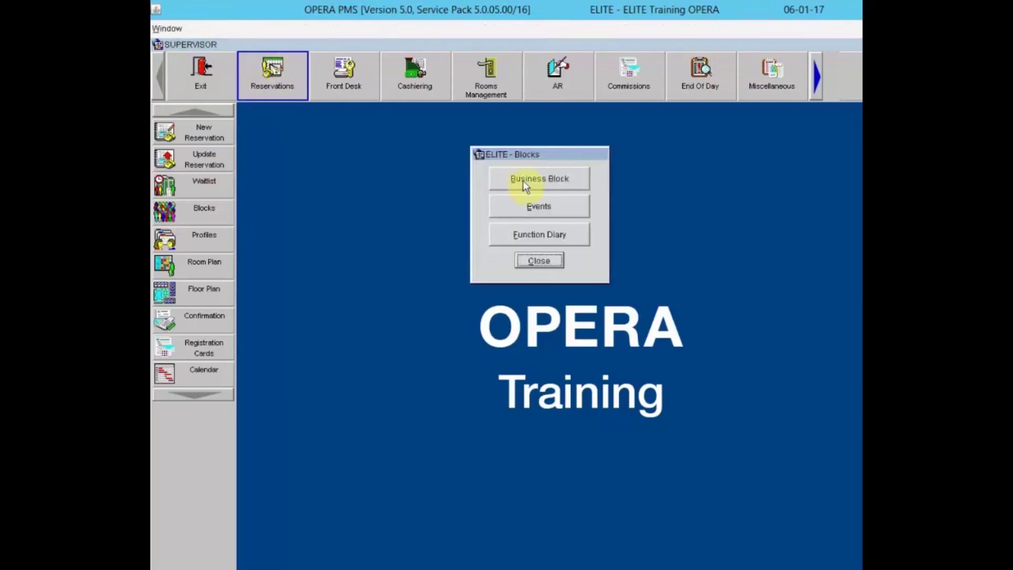
click(531, 181)
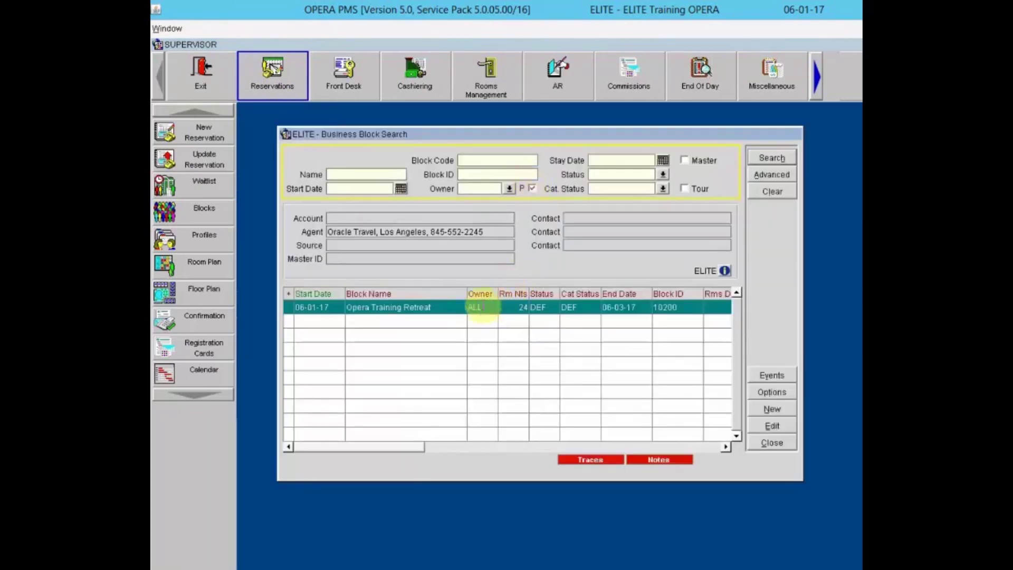
click(483, 309)
double_click(482, 309)
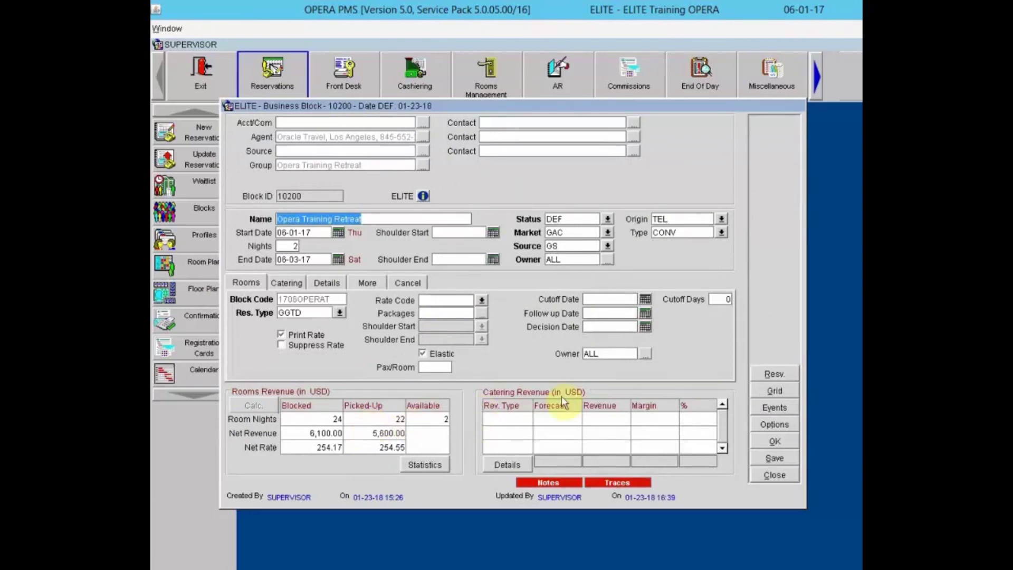
click(768, 372)
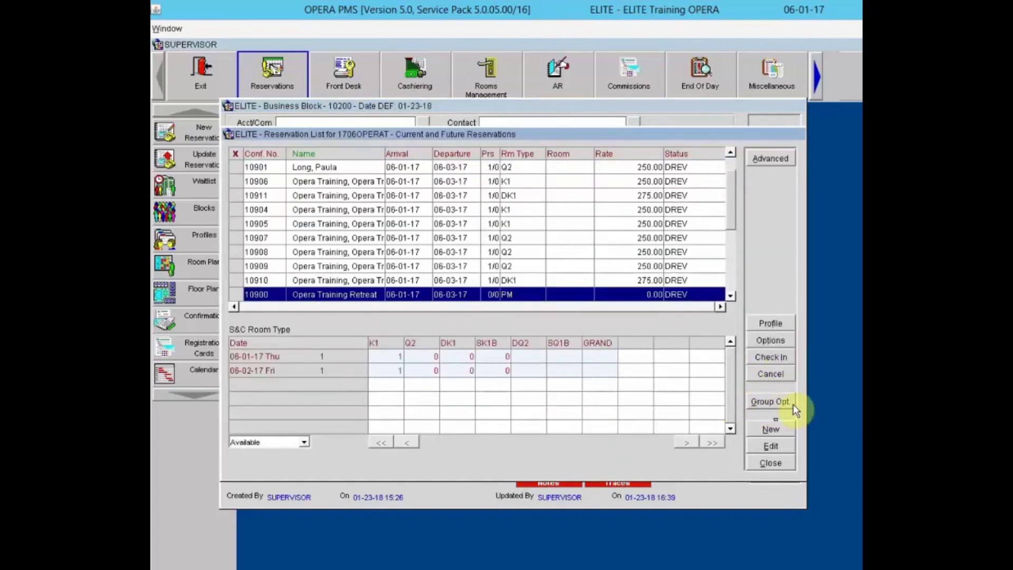
- Automatically assign rooms to the block's 06-01-17 arrivals, including dirty, clean and inspected rooms, and close the group options
click(777, 399)
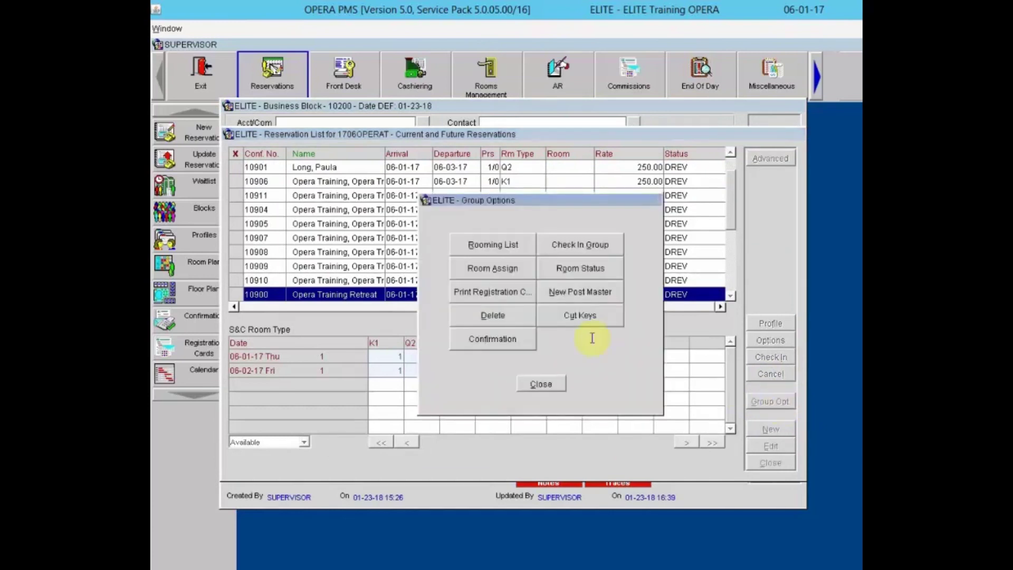
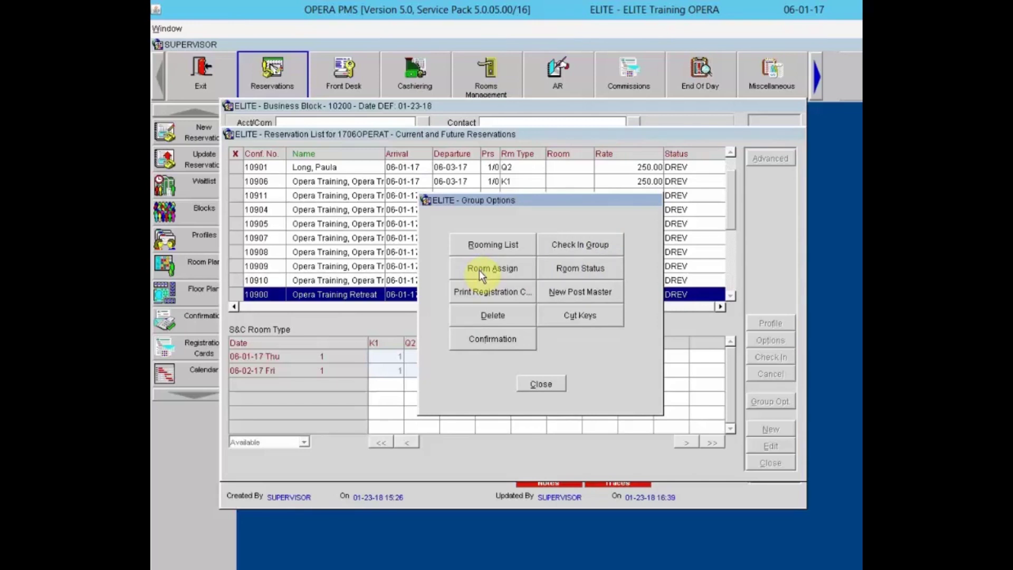
click(479, 269)
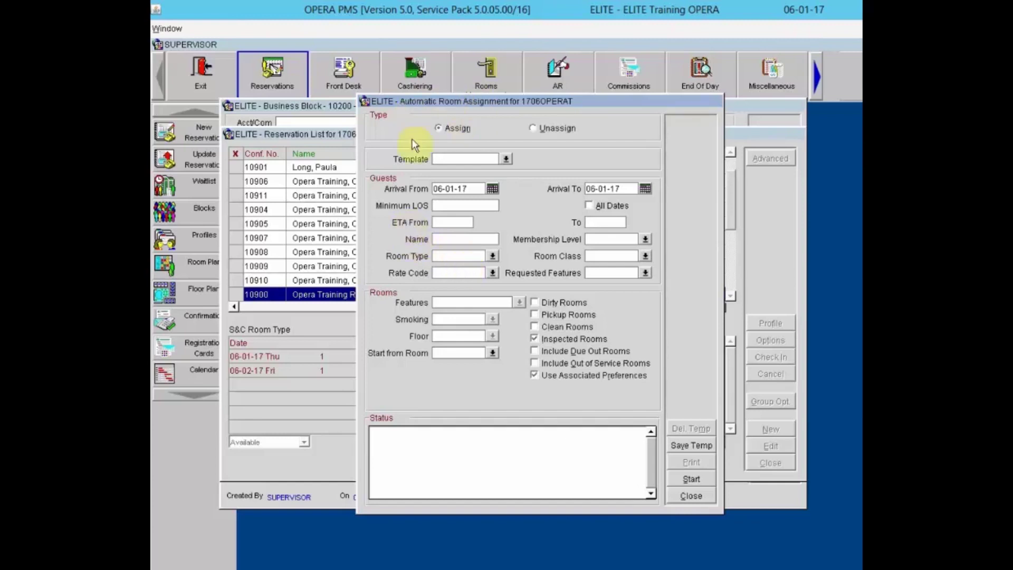
click(535, 328)
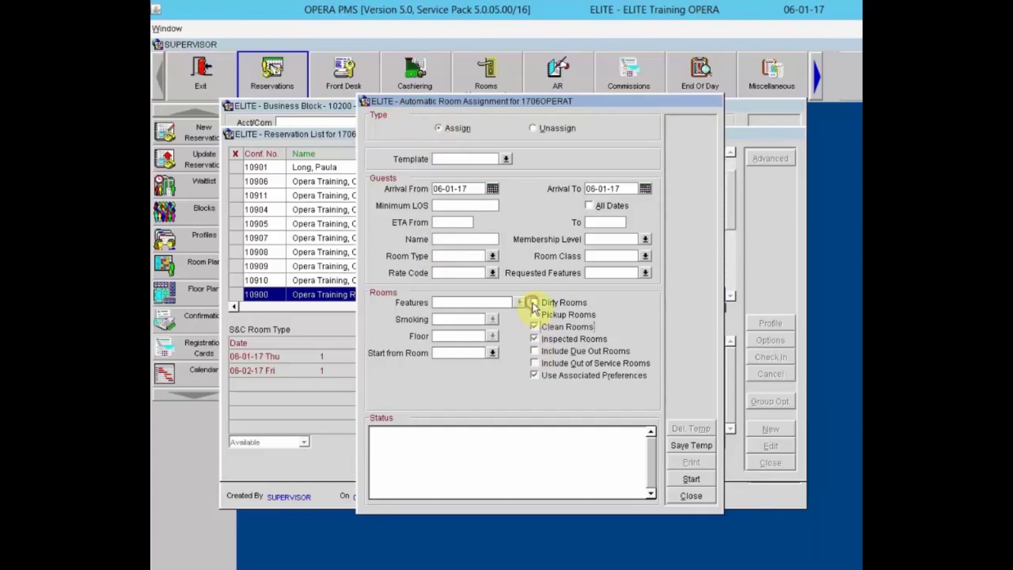
click(699, 481)
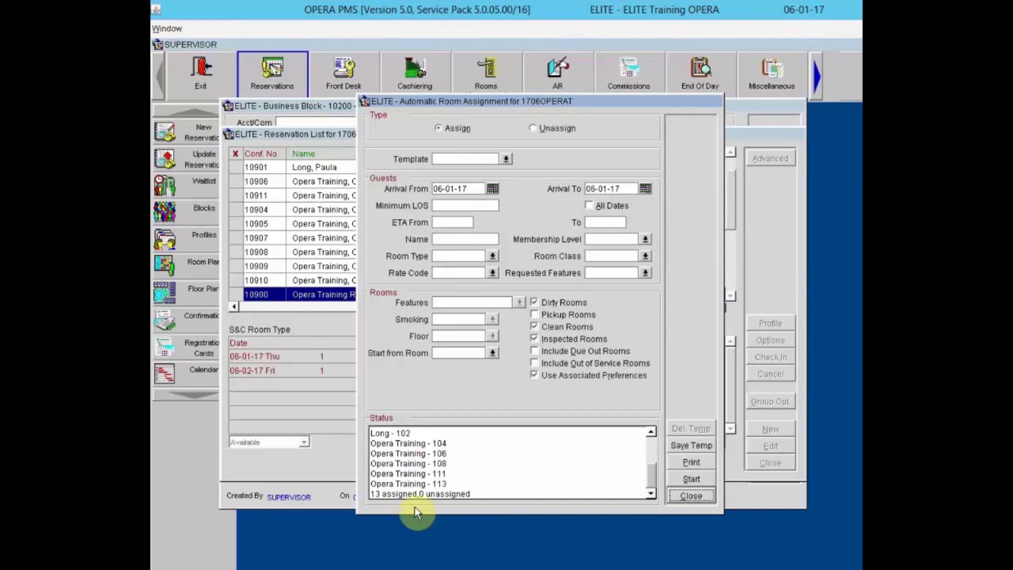
click(681, 496)
click(549, 385)
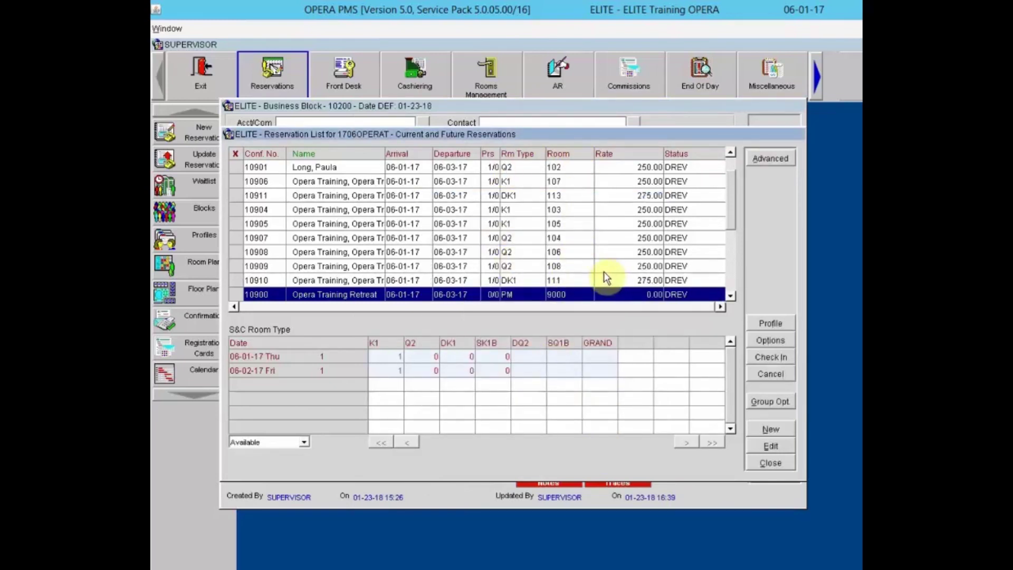
- Review the room numbers assigned in the reservation list and check the group's room status
drag(734, 224, 729, 275)
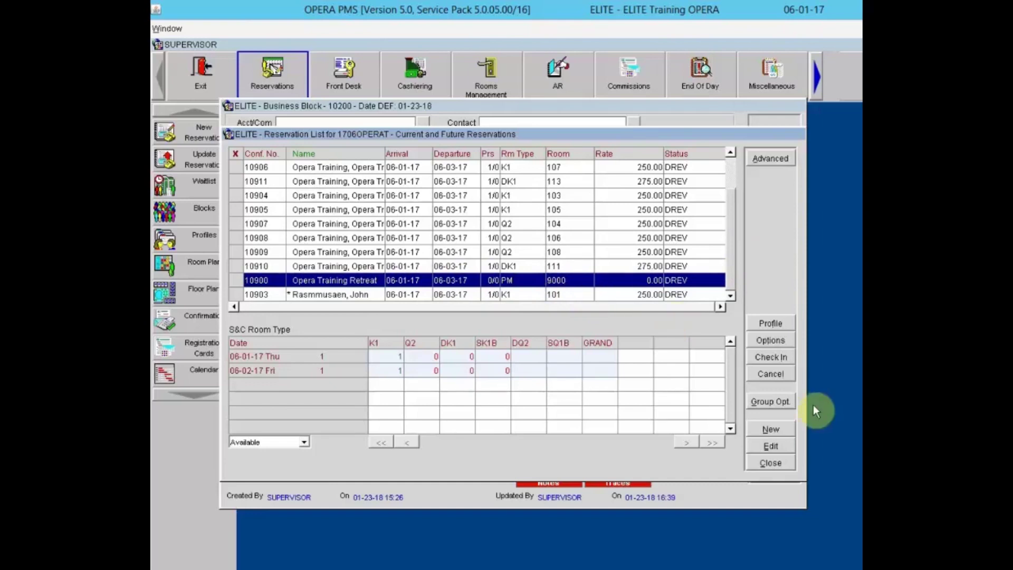
click(761, 402)
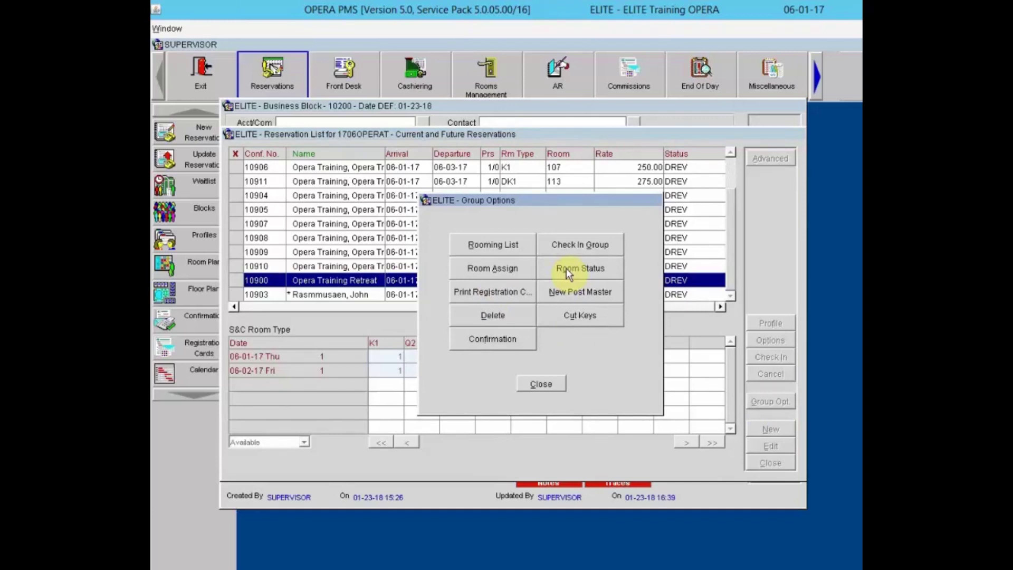
click(569, 269)
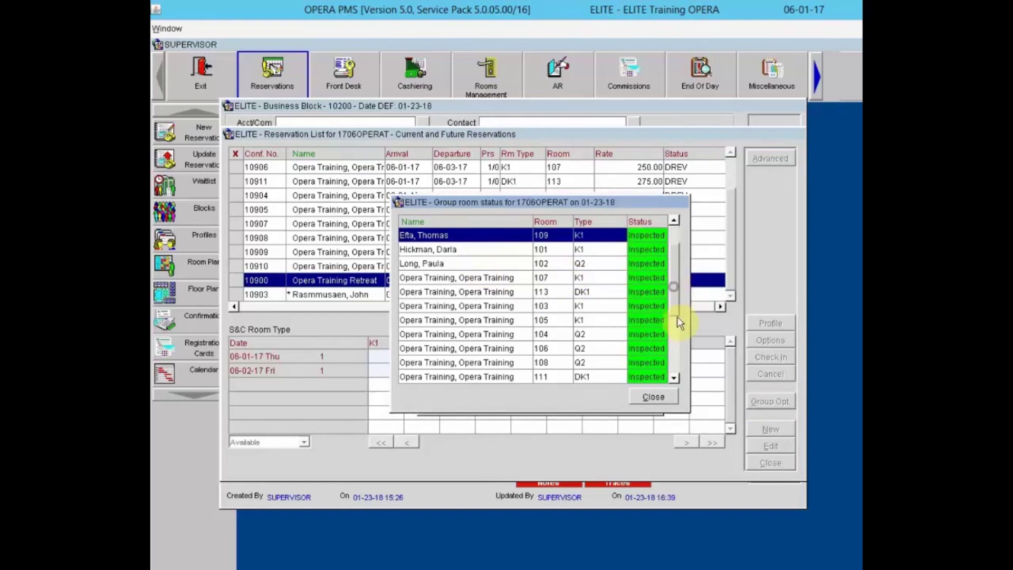
click(677, 332)
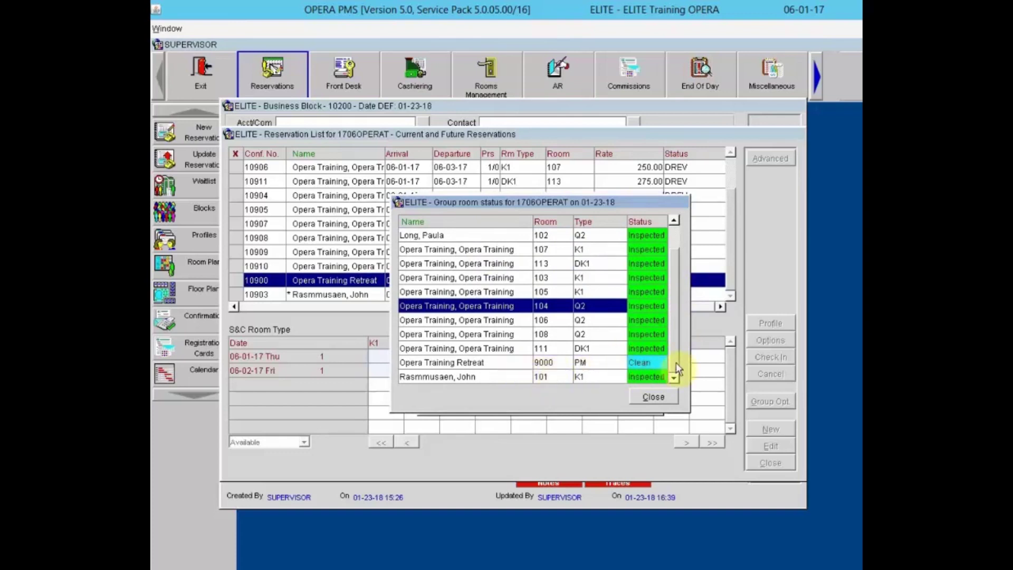
scroll(668, 308, up, 1)
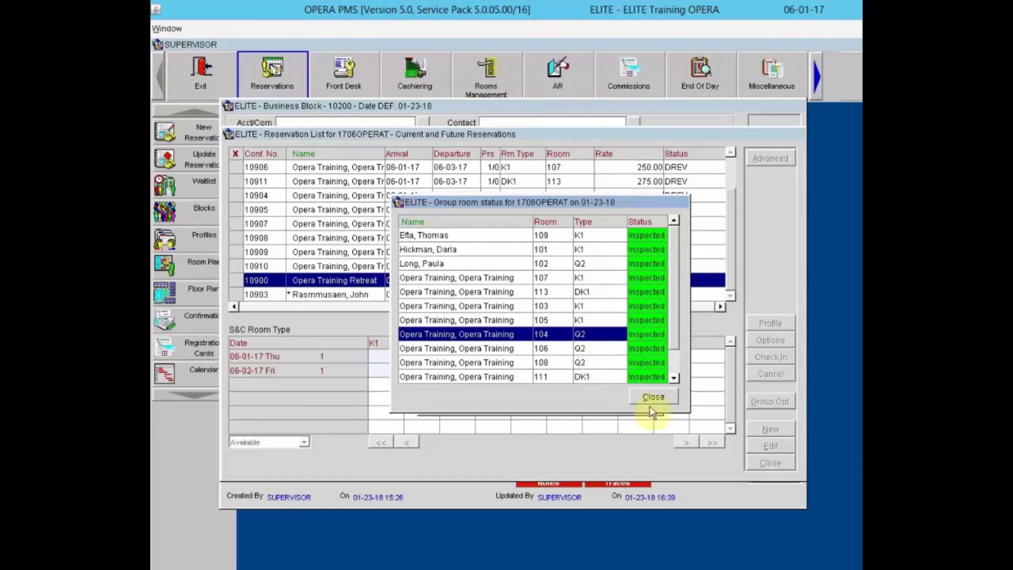
click(660, 397)
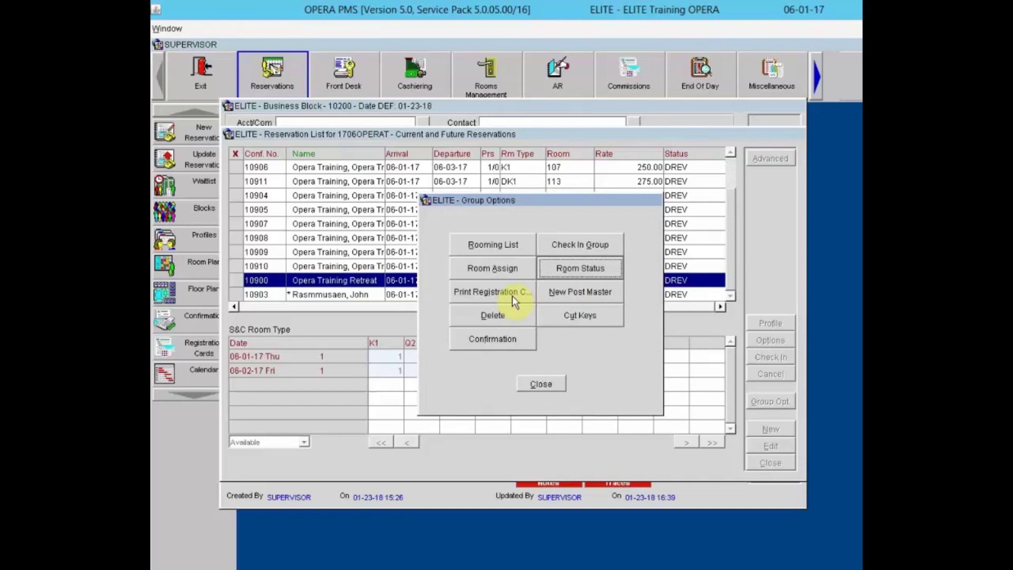
- View the group's registration card print options and confirmations without printing or sending, and close the group options
click(512, 290)
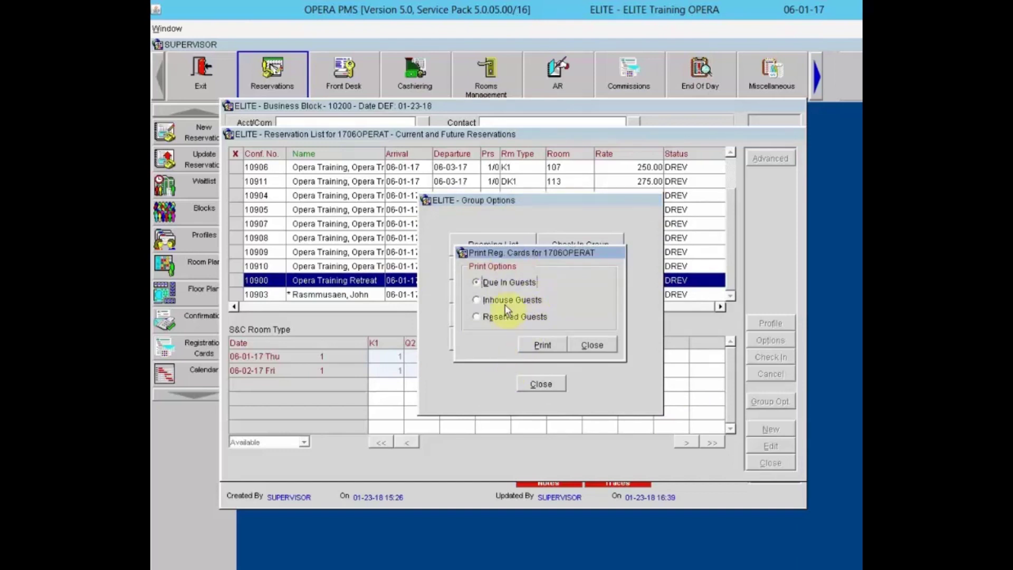
click(592, 344)
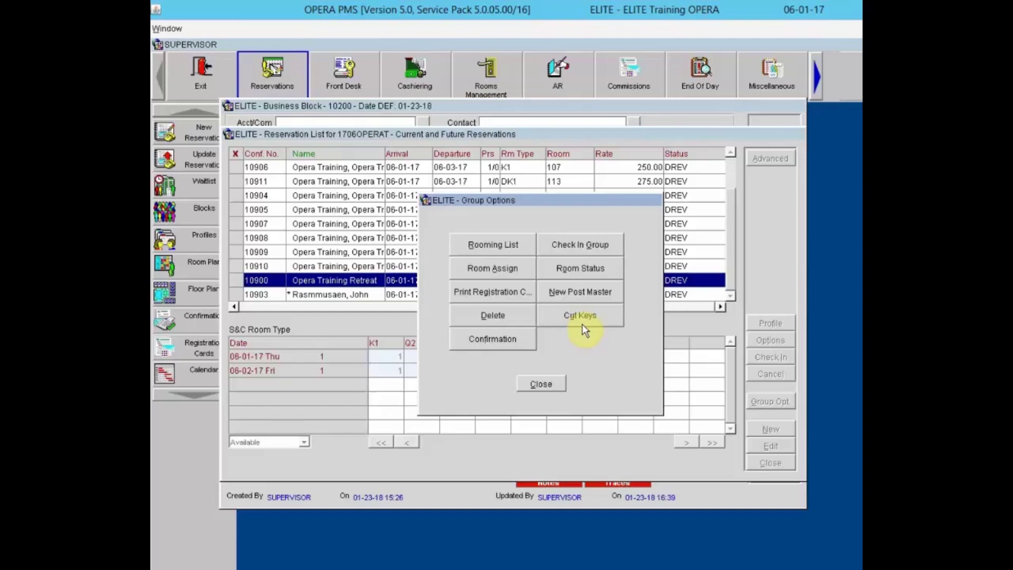
click(511, 340)
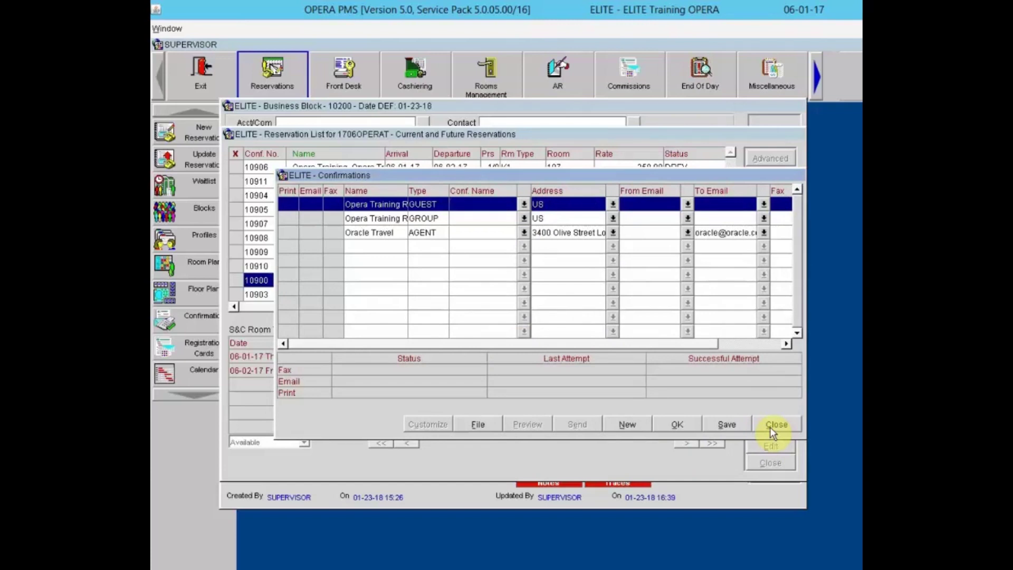
click(775, 425)
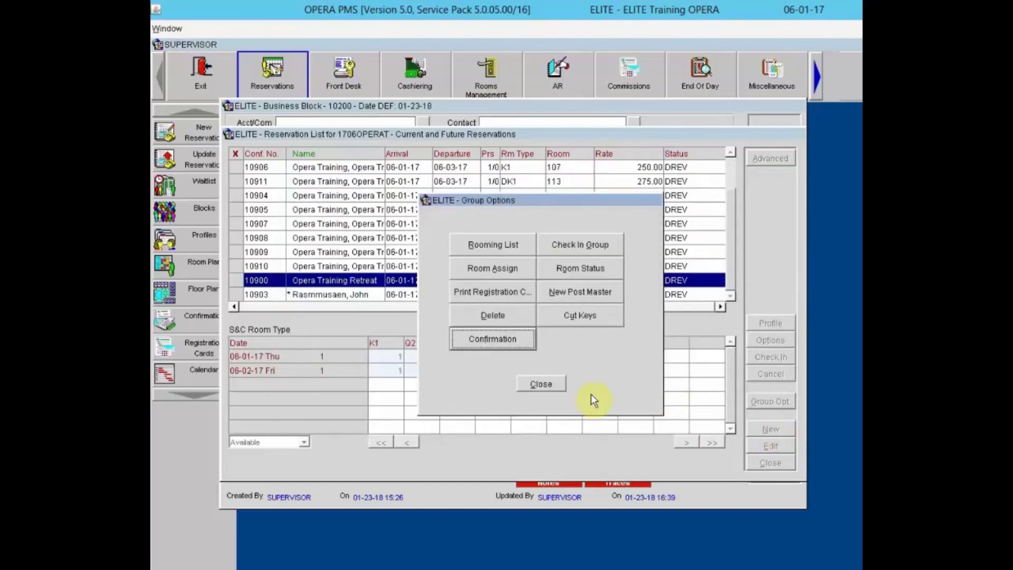
click(549, 386)
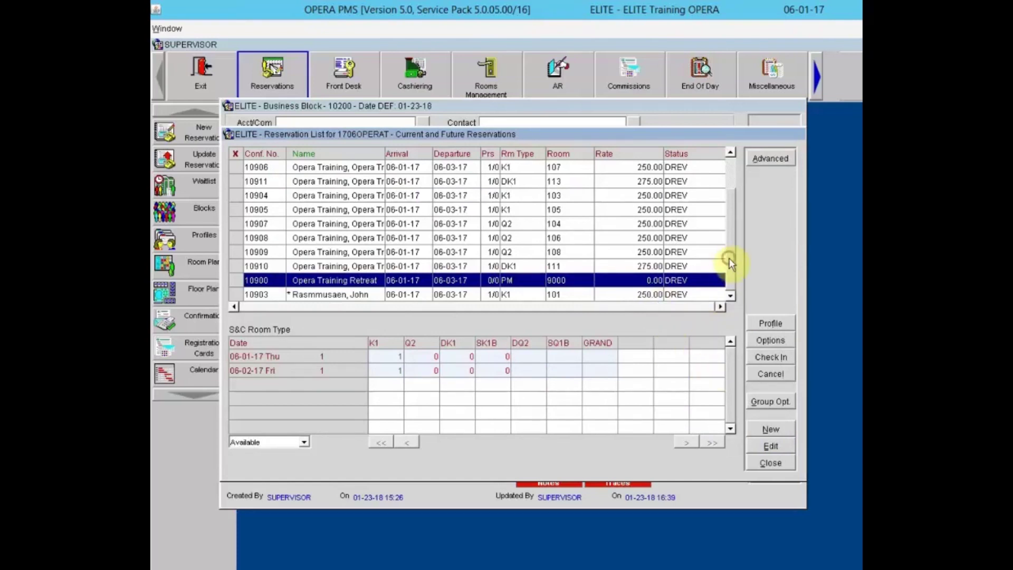
- Leave the reservation list and read the block's Room Information and Billing Notes, closing the notes when done
scroll(729, 233, up, 1)
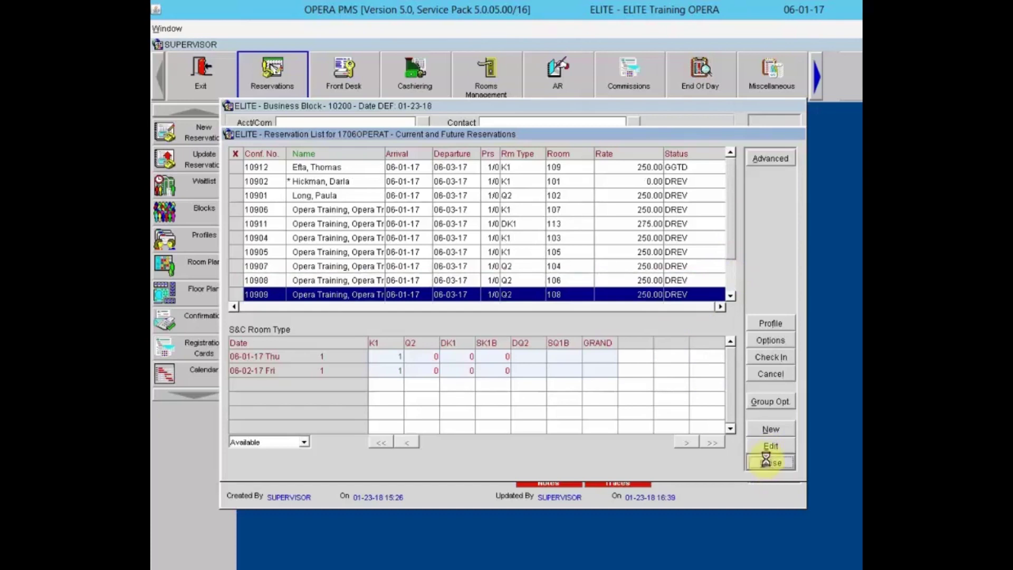
click(770, 464)
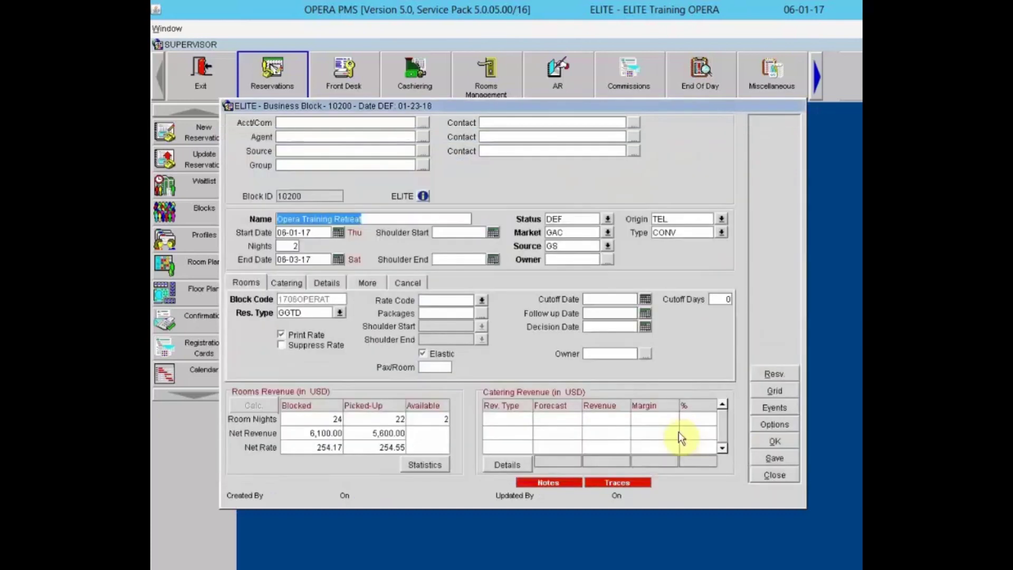
click(548, 482)
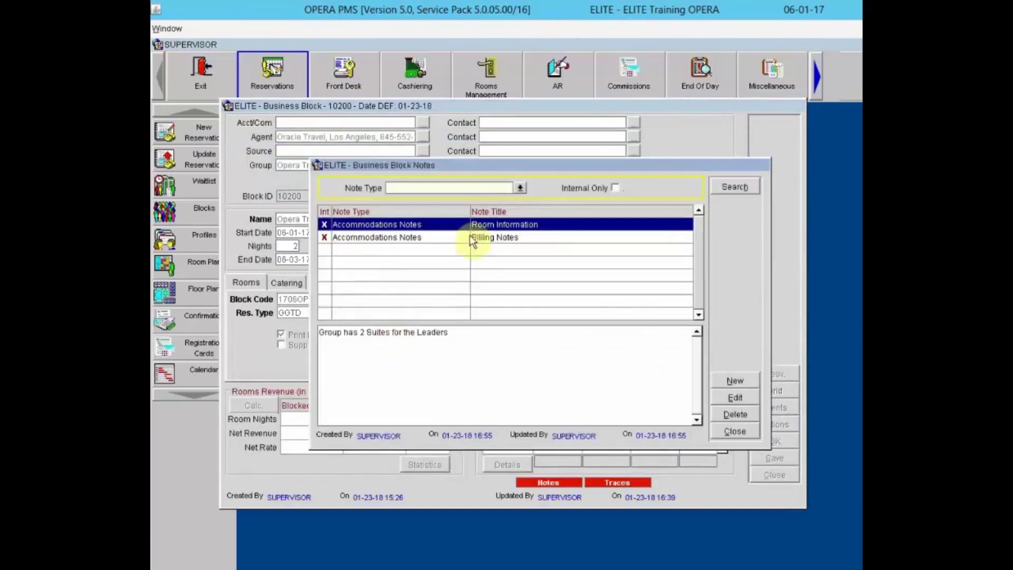
click(441, 239)
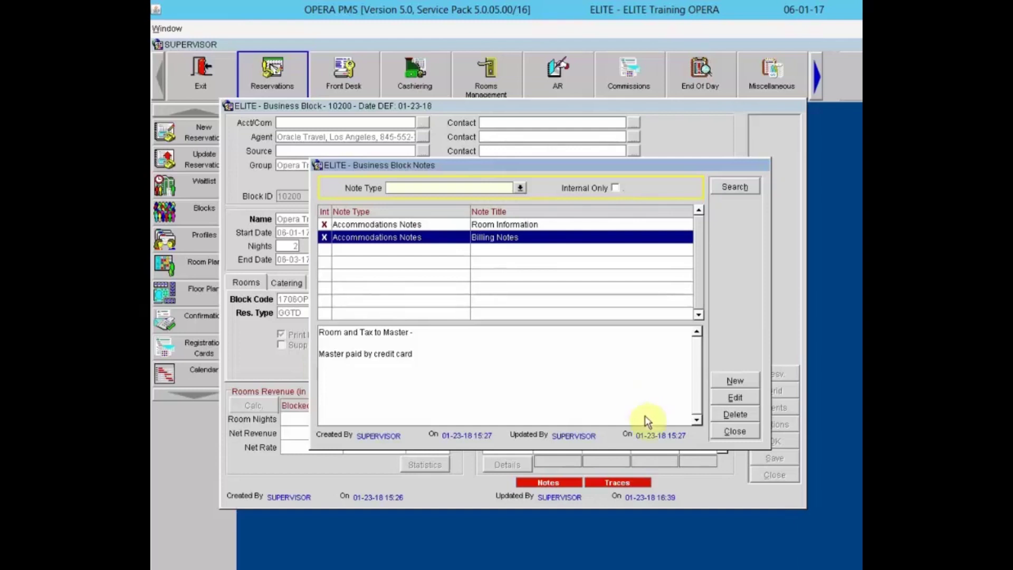
click(734, 432)
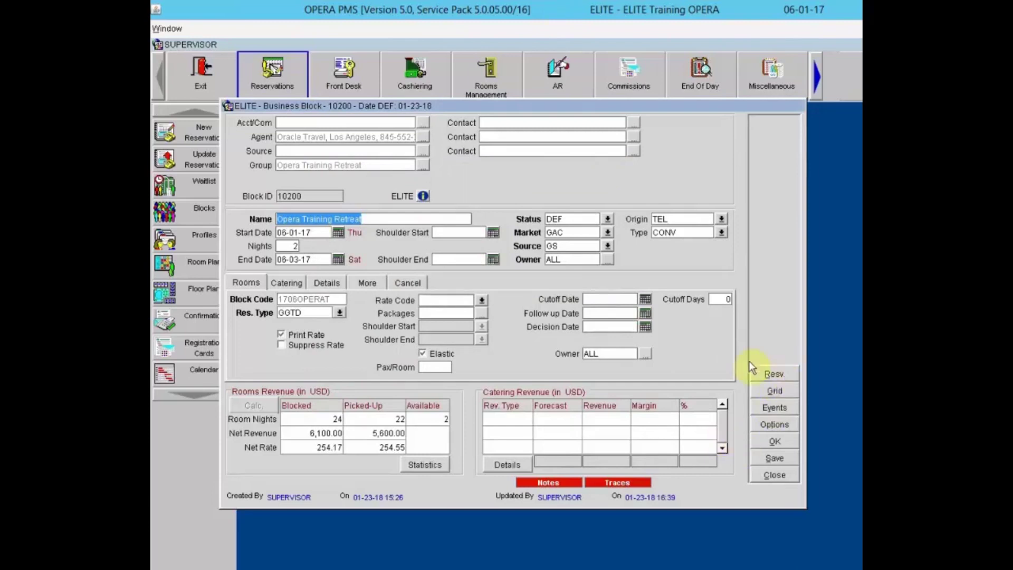
- Reopen the block's reservation list and start a new routing instruction for the guest in room 102
click(774, 374)
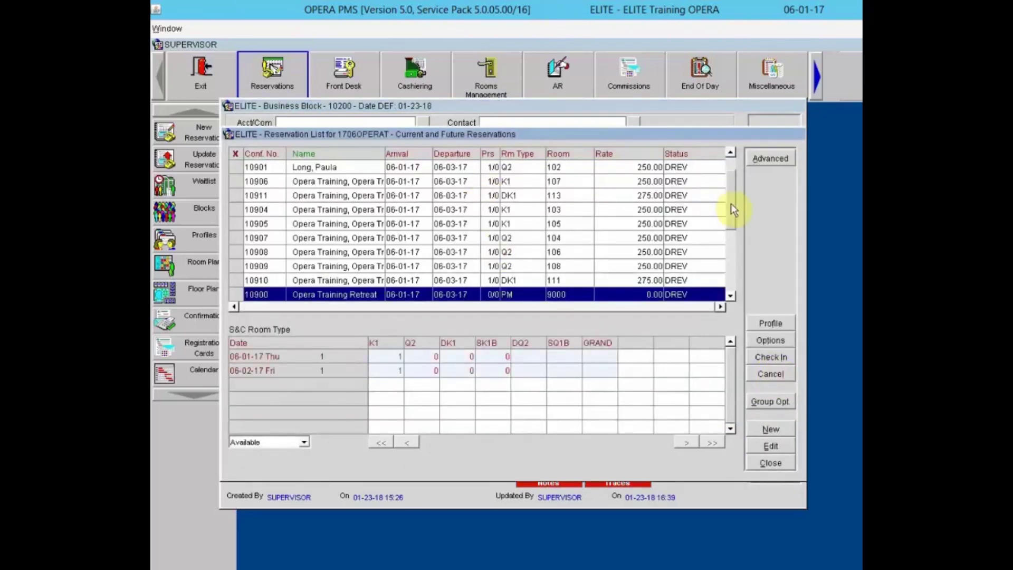
scroll(730, 174, up, 2)
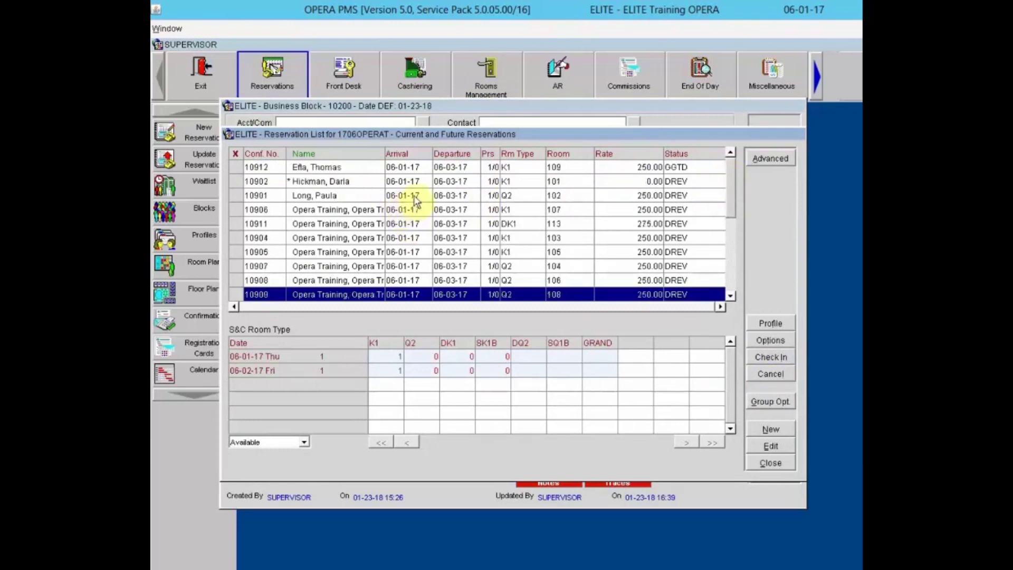
click(421, 198)
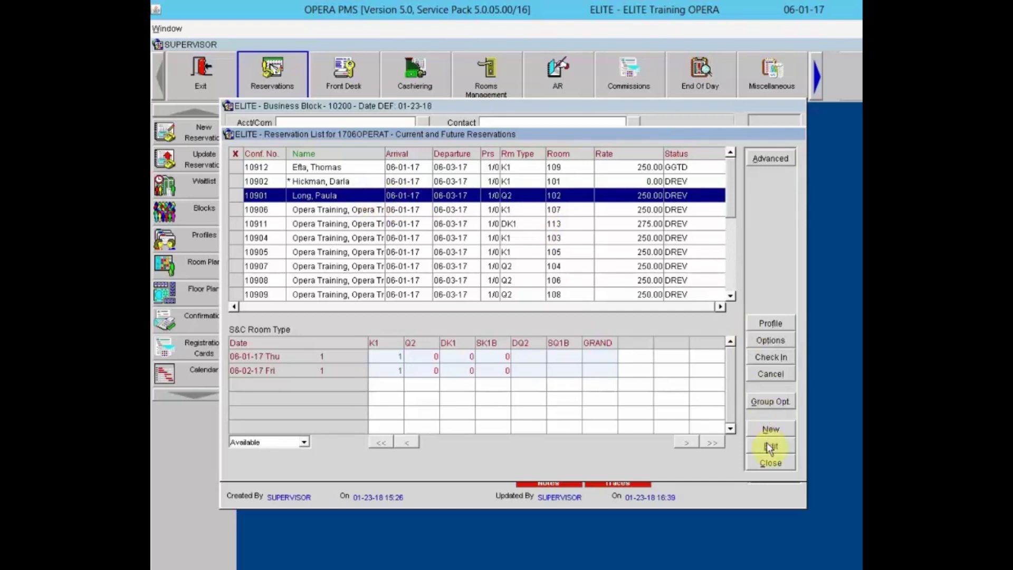
click(771, 340)
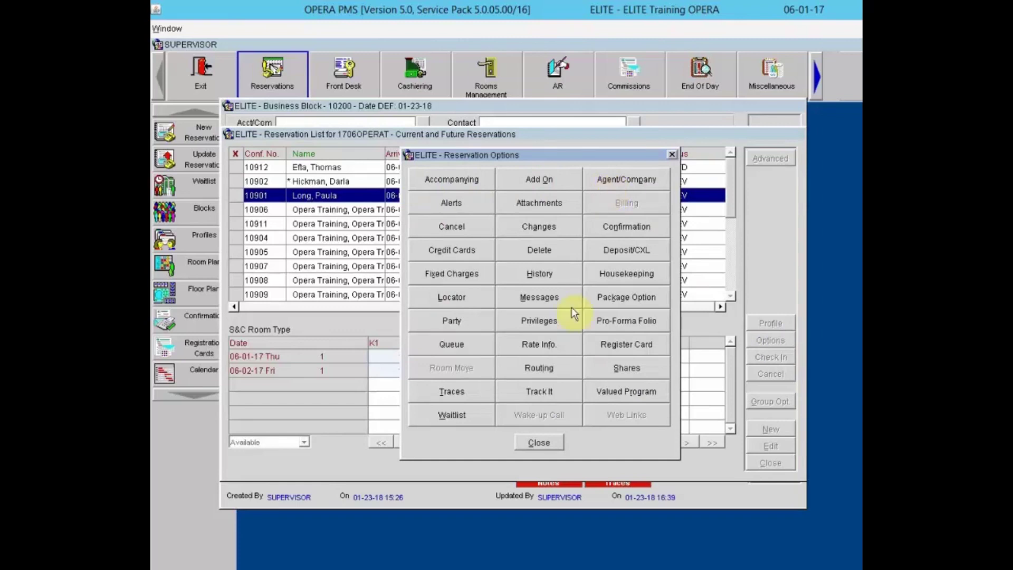
click(539, 368)
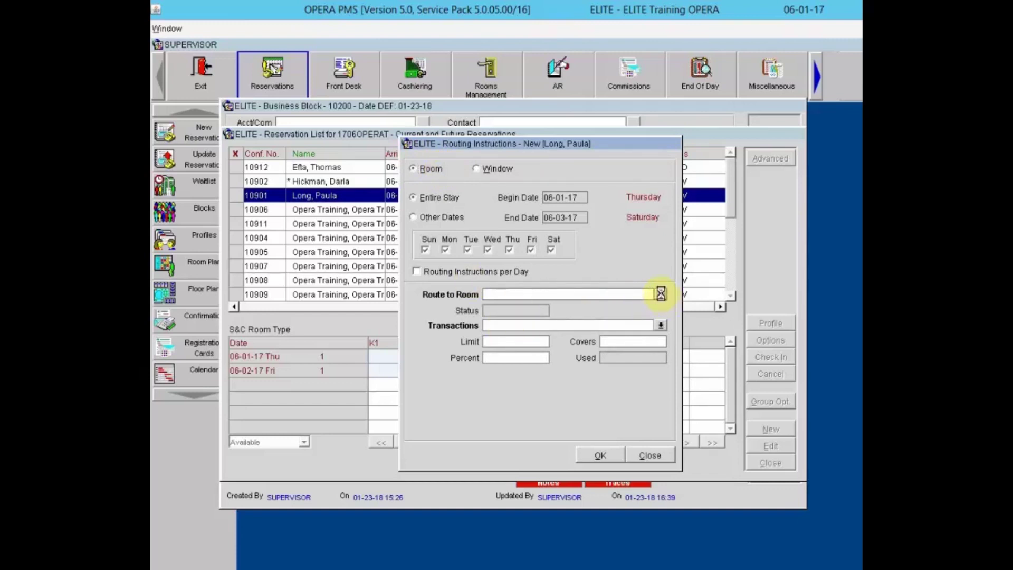
- Search the routing guests for "opera" and route the charges to room 9000, the Opera Training Retreat posting master
click(661, 293)
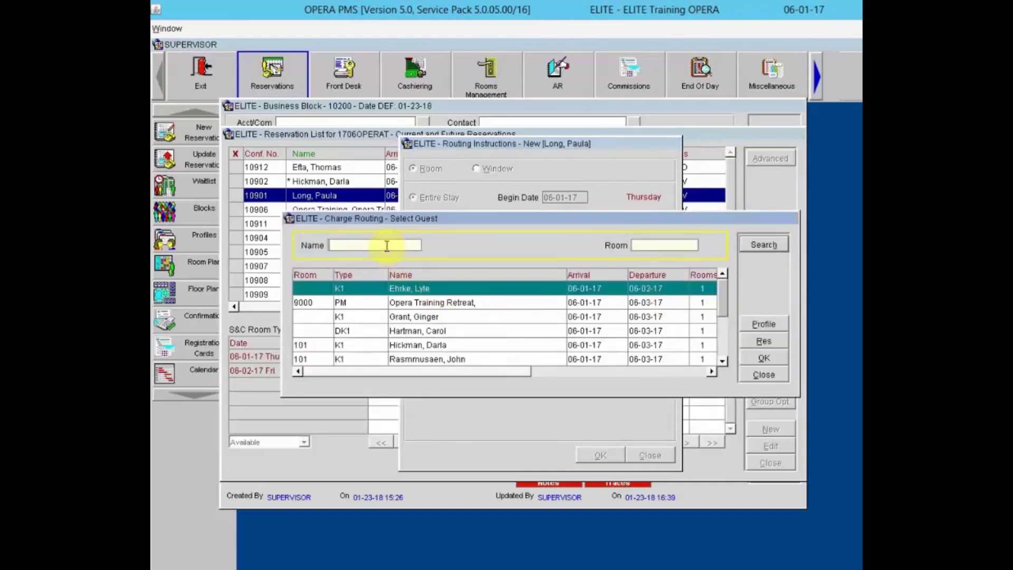
text(opera)
key(Return)
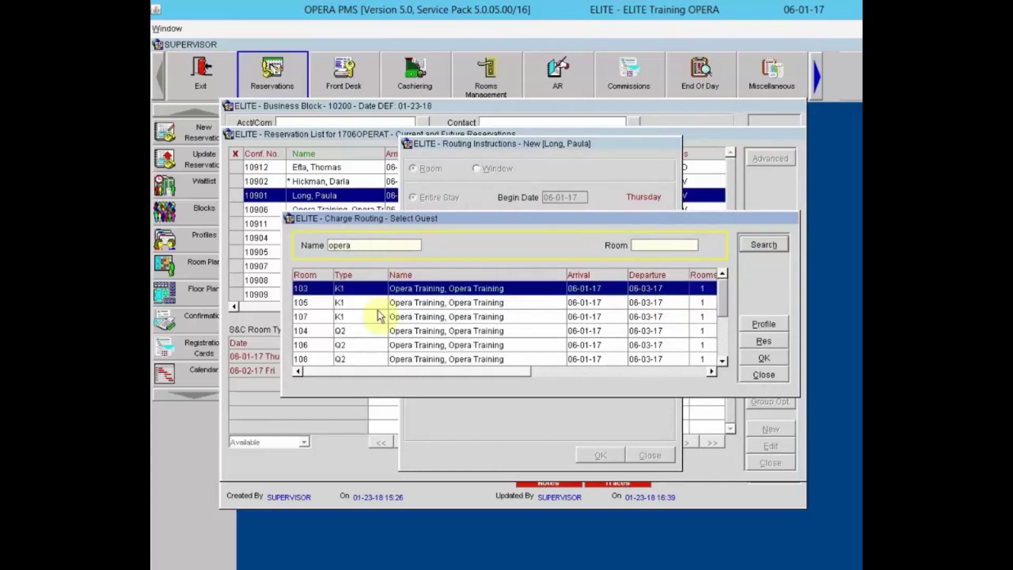
click(726, 347)
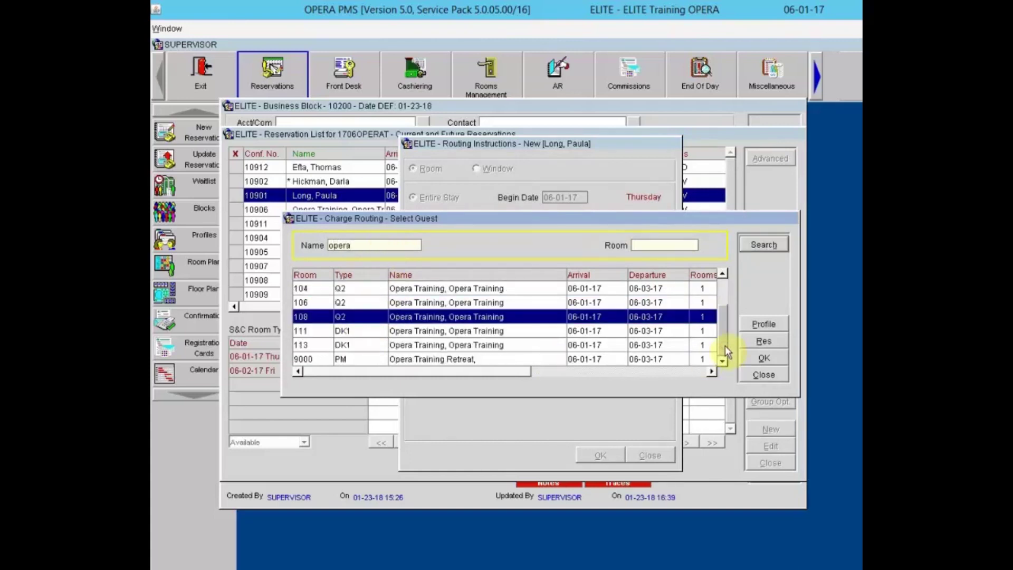
click(358, 359)
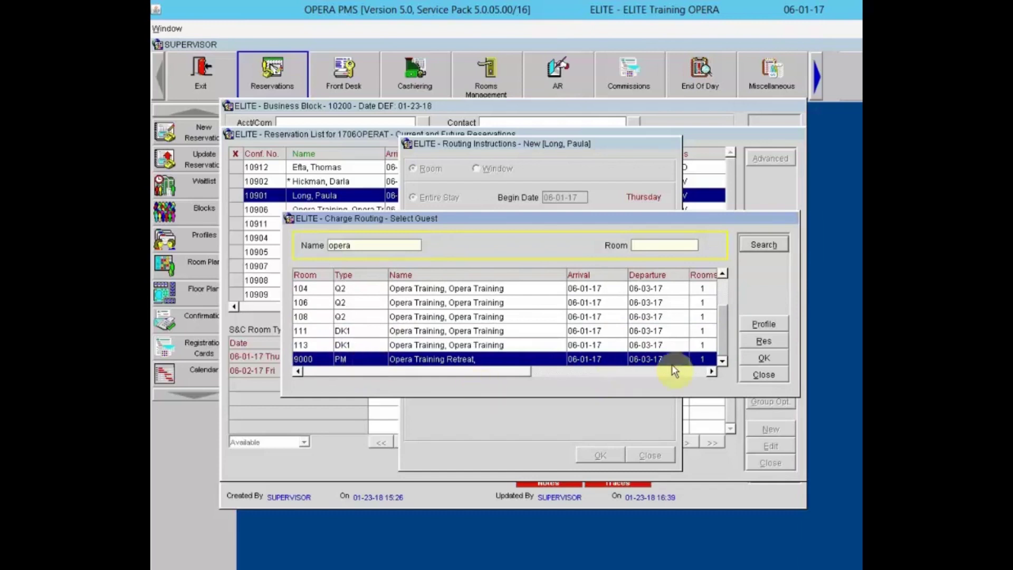
click(762, 358)
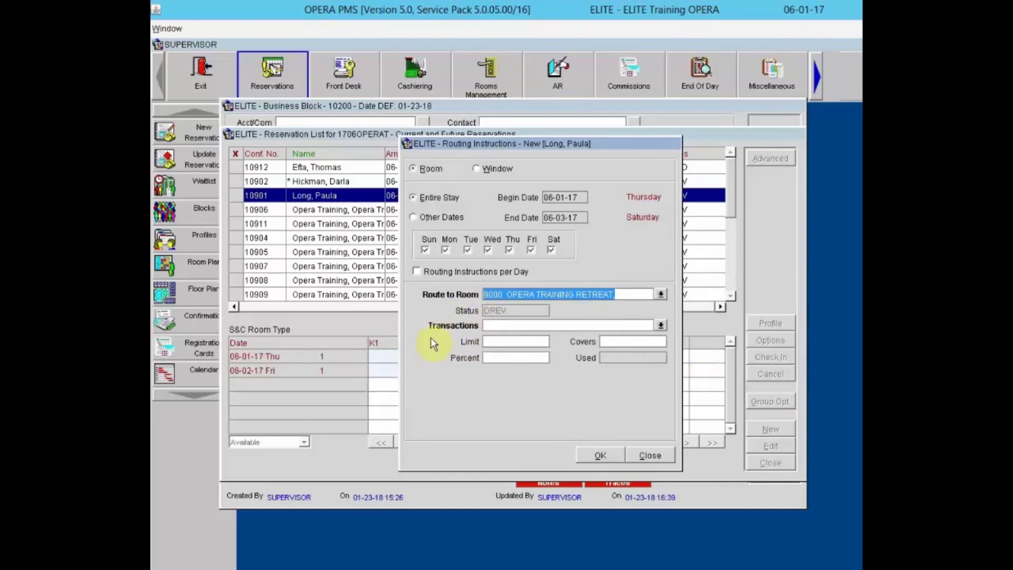
- Add routing code RT (Room + Tax) as the routed transactions and save the instruction for the entire stay
click(661, 325)
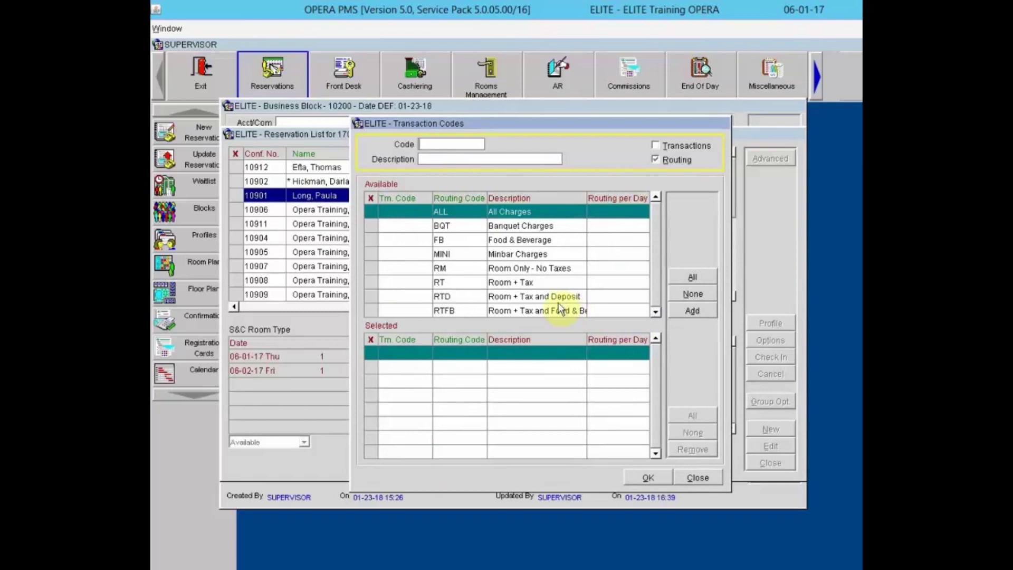
click(370, 281)
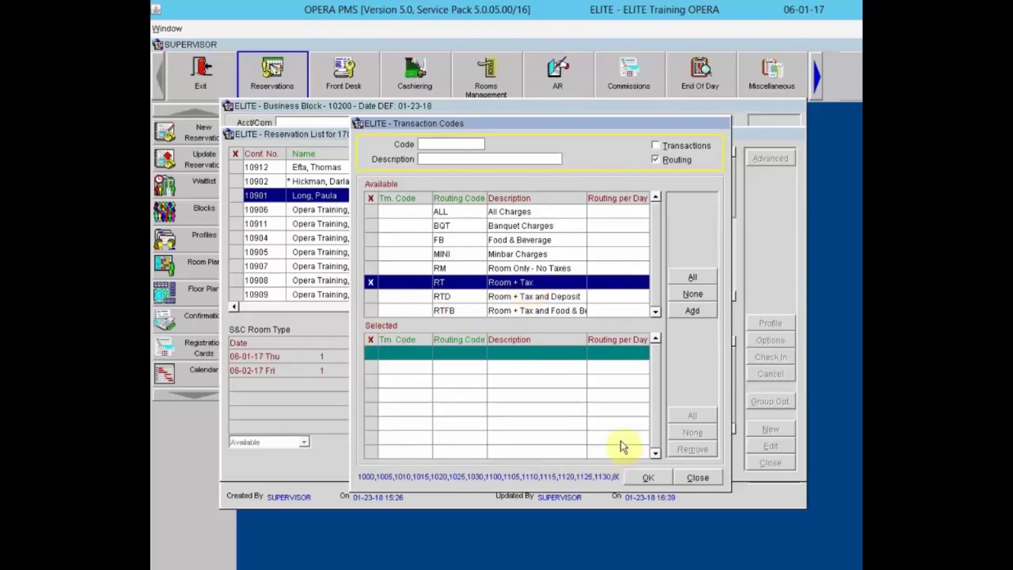
click(692, 311)
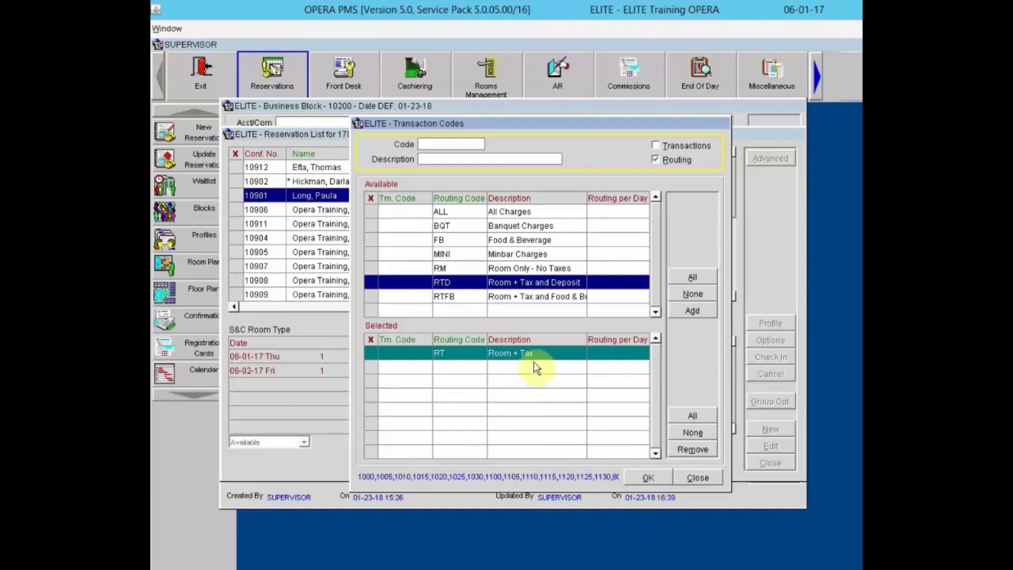
click(642, 475)
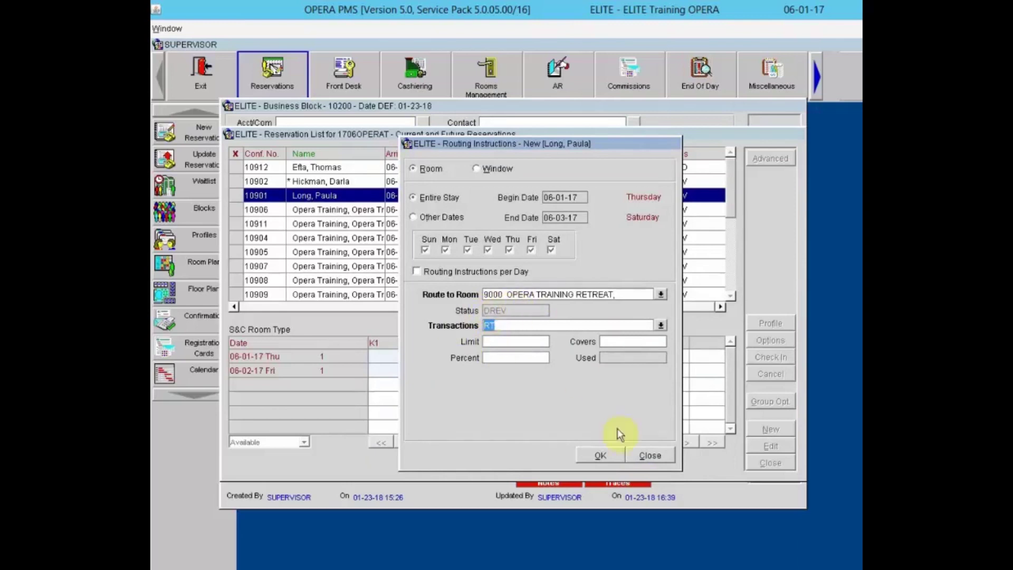
click(609, 454)
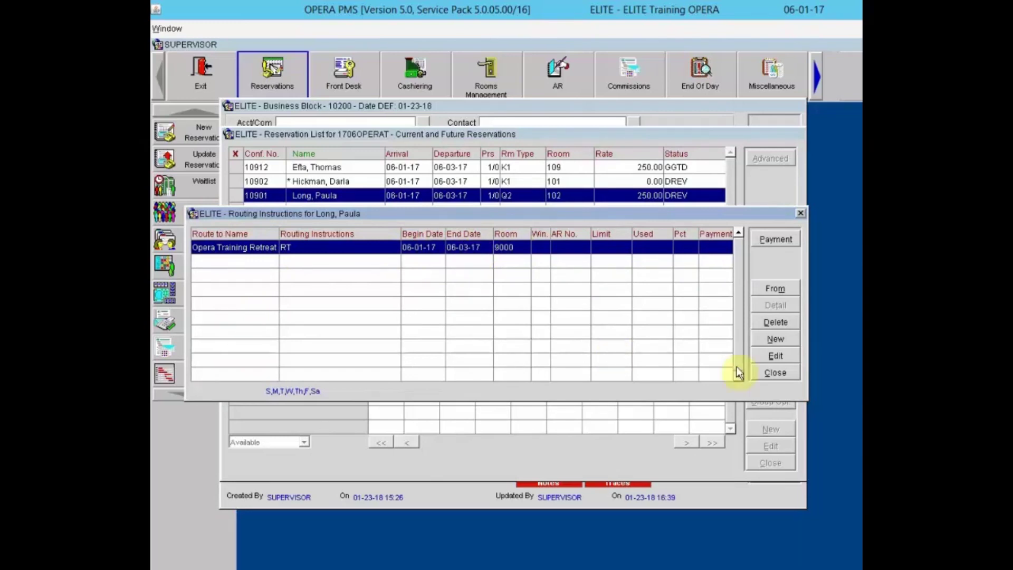
- Close the routing instructions and apply the changes to all guests in the group
click(765, 373)
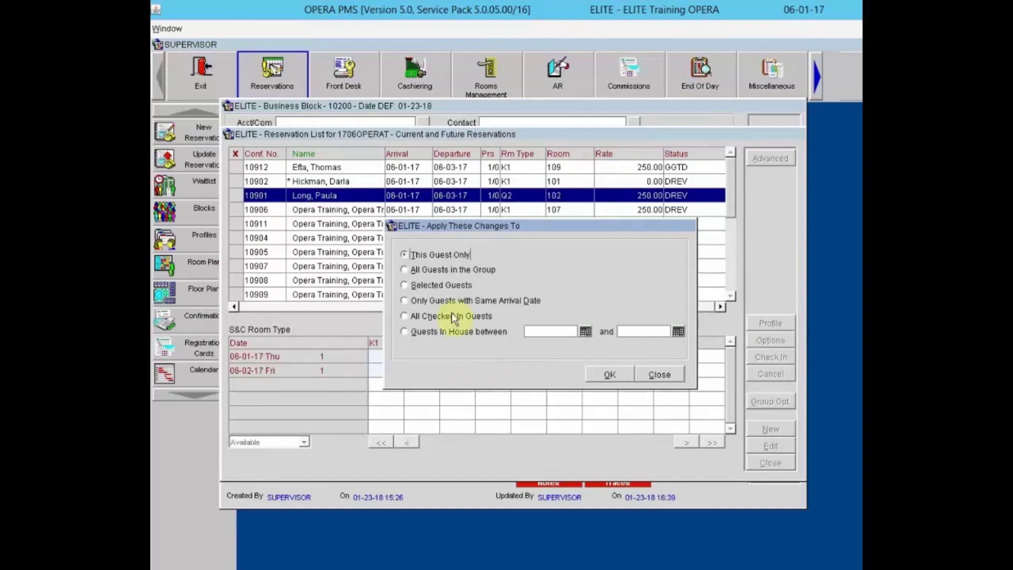
click(423, 268)
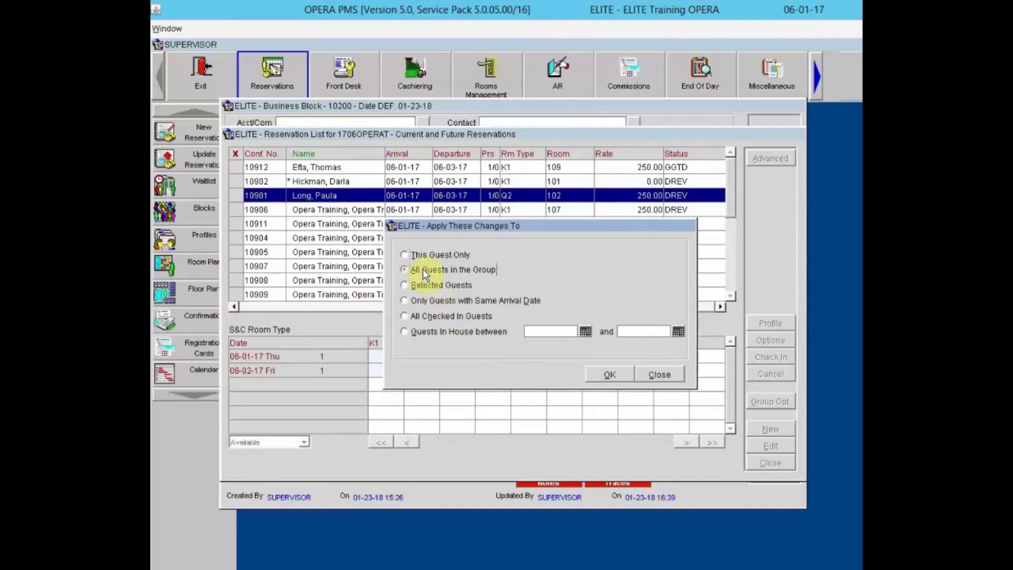
click(608, 373)
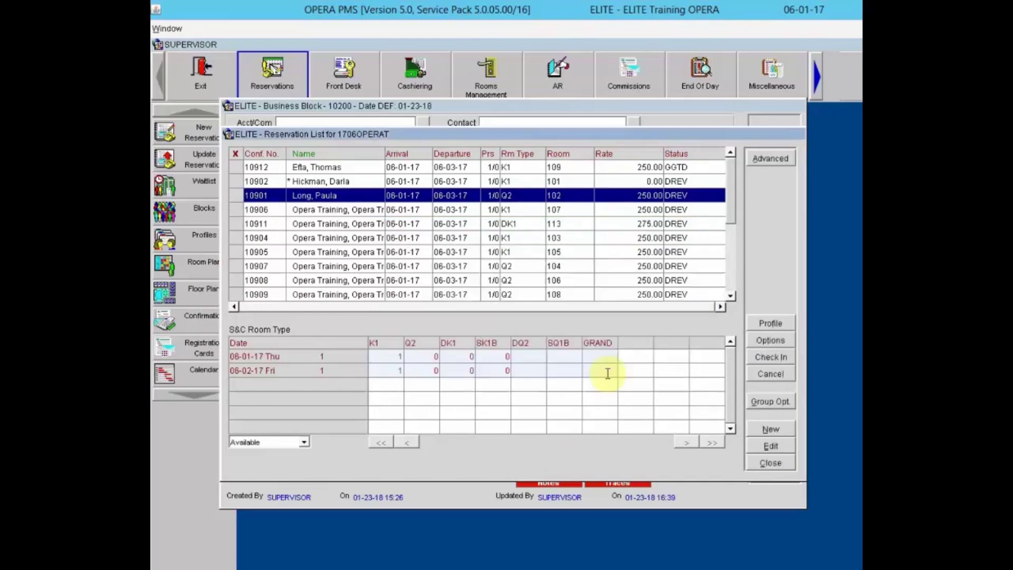
- Open the room 109 reservation without the upsell, check its routing instructions, and return to the reservation list
click(476, 253)
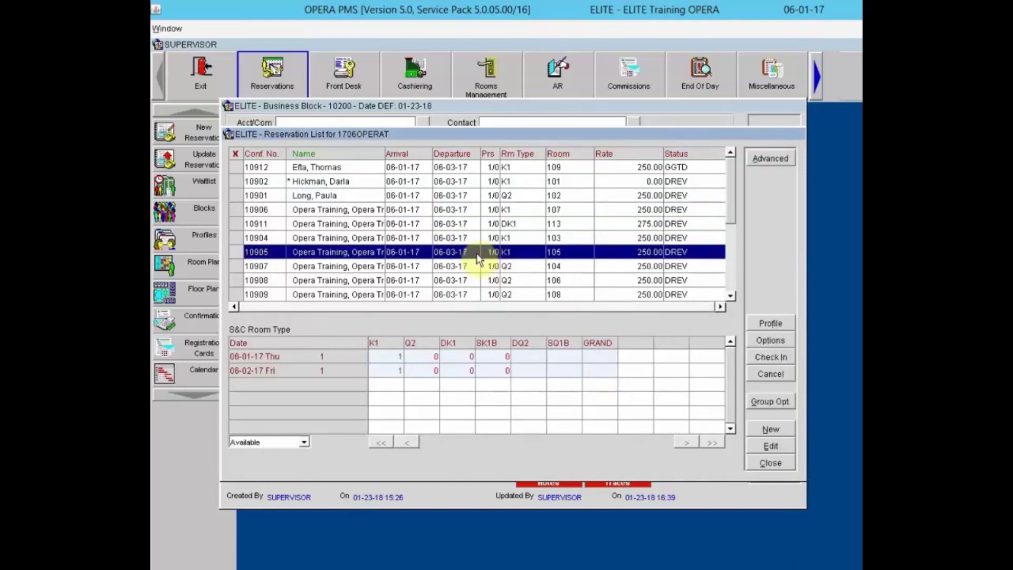
click(534, 172)
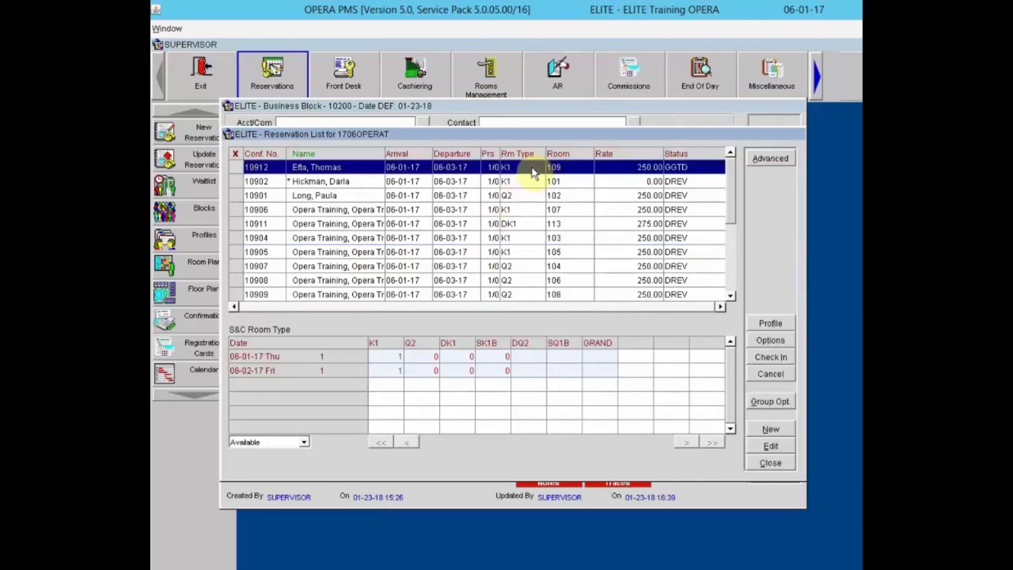
click(773, 446)
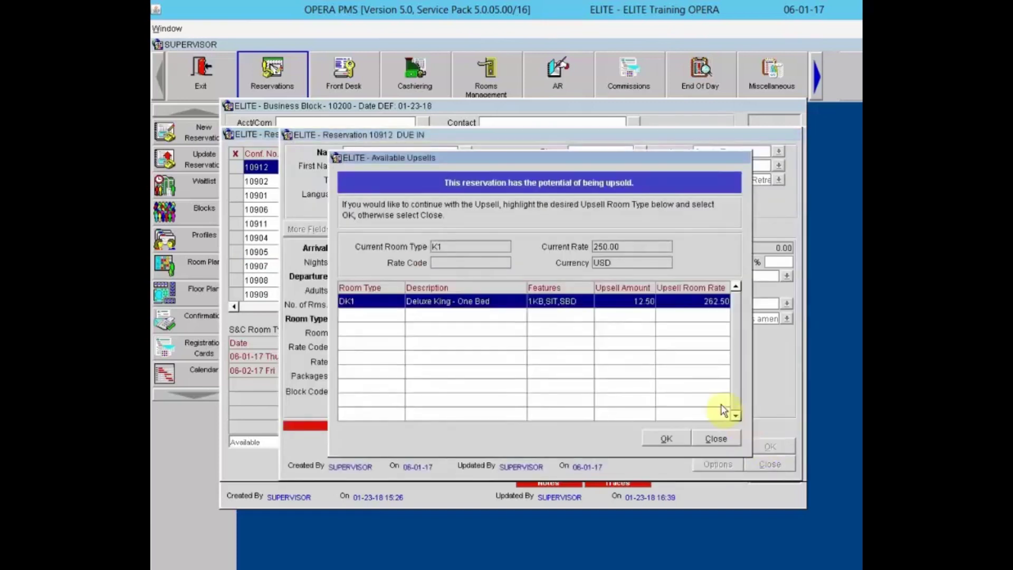
click(718, 438)
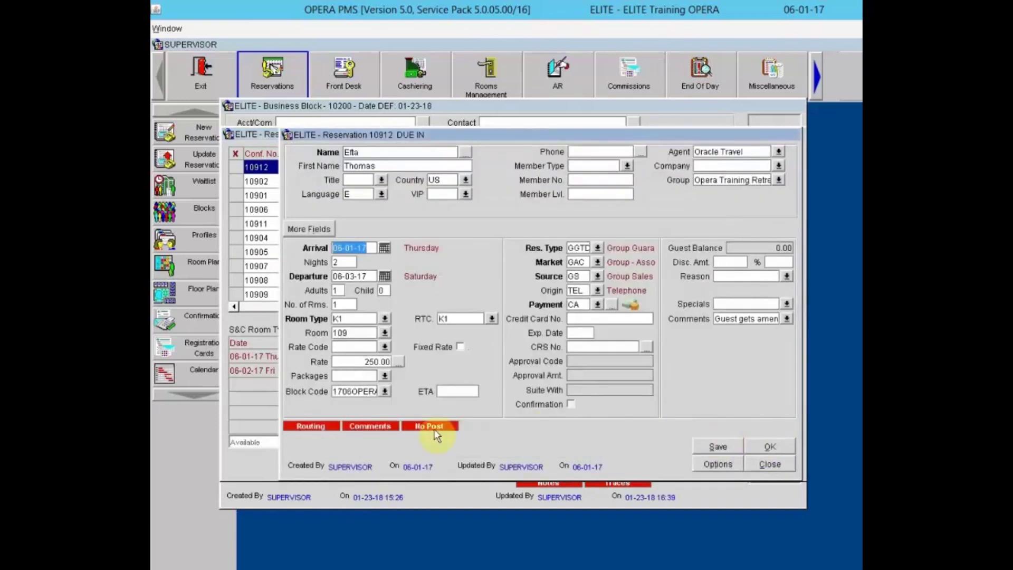
click(316, 425)
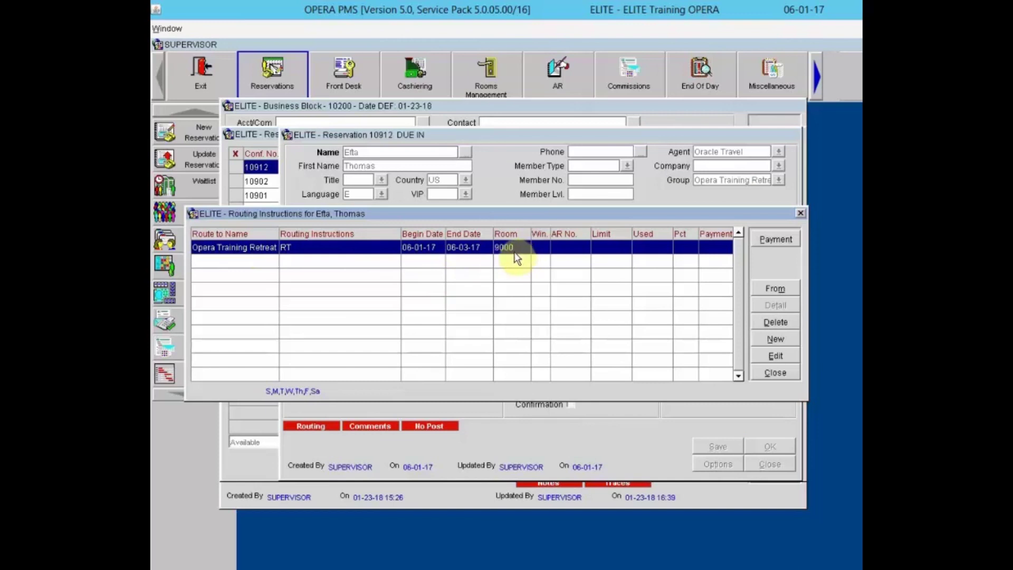
click(792, 373)
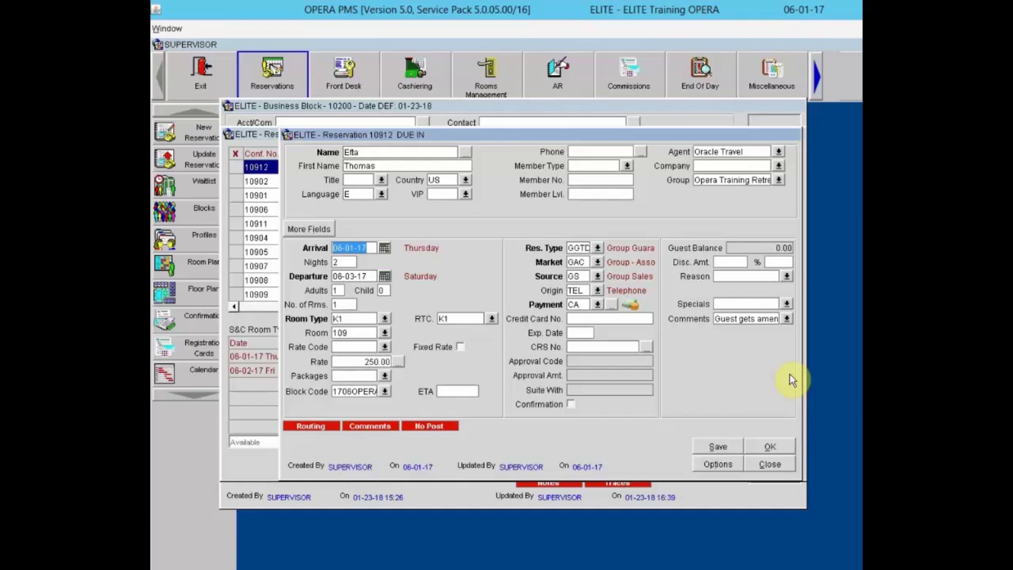
click(773, 448)
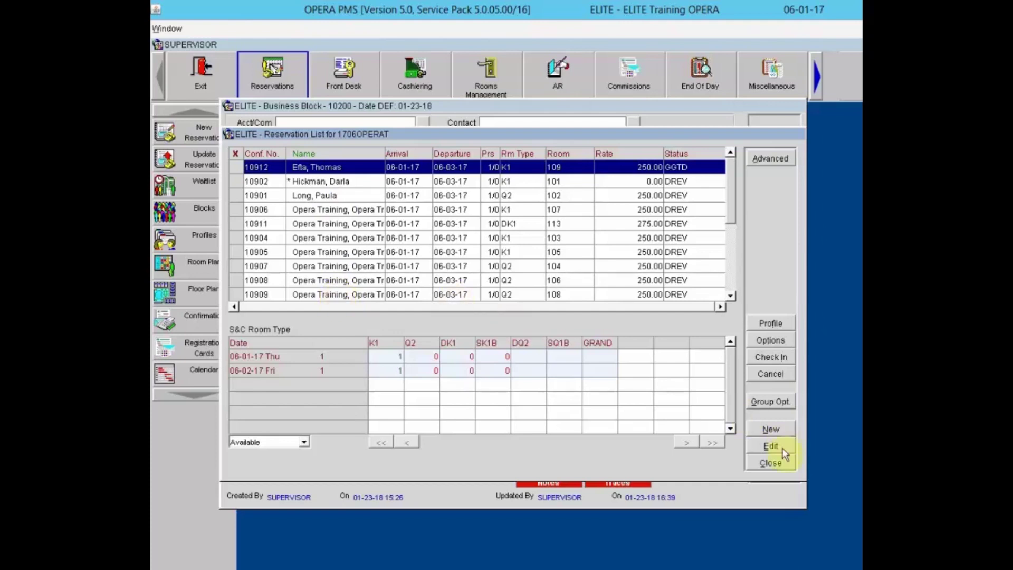
- Return to the business block, reopen its reservations, and display all reservations in the group rooming list
click(778, 462)
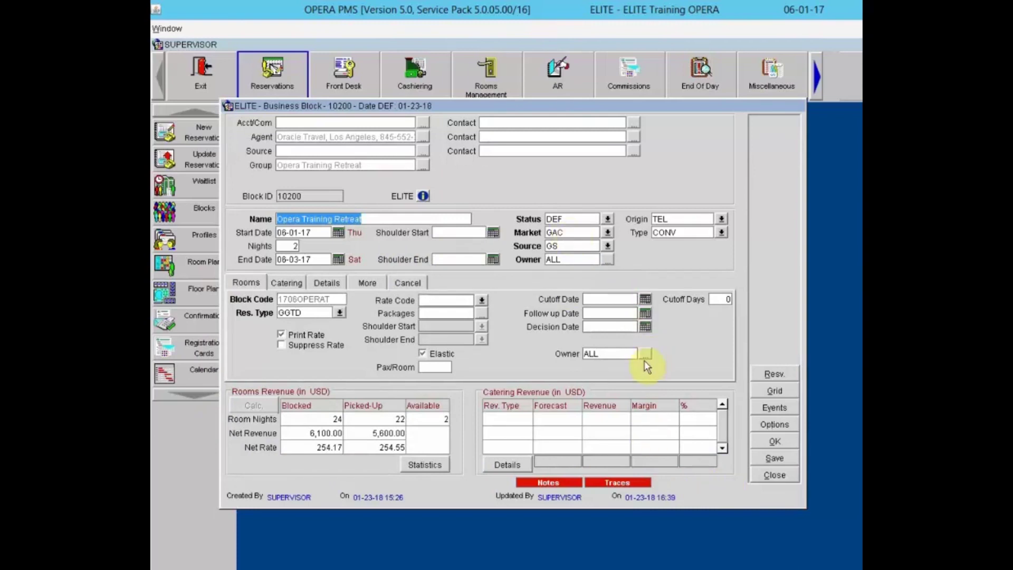
click(776, 379)
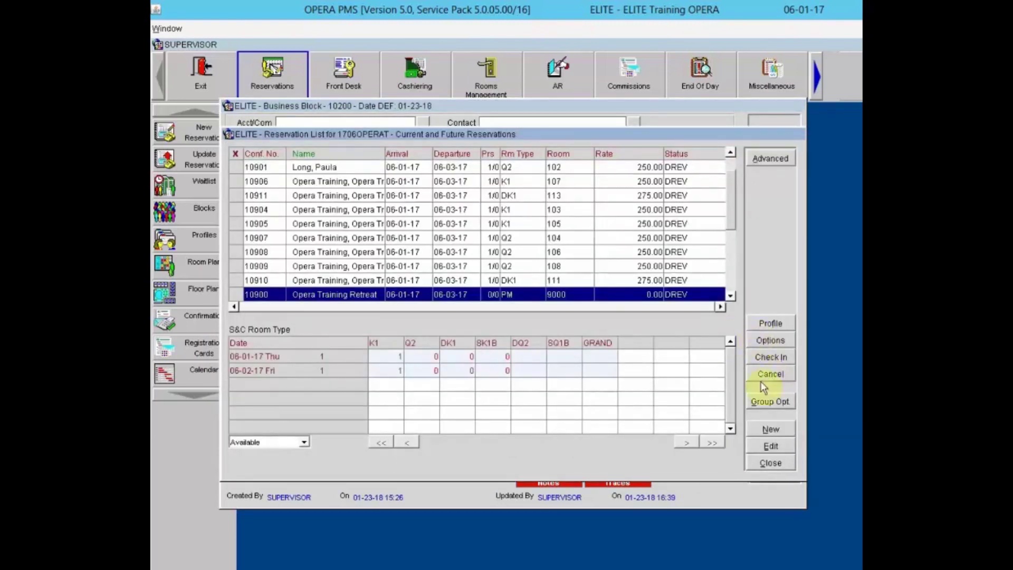
click(768, 401)
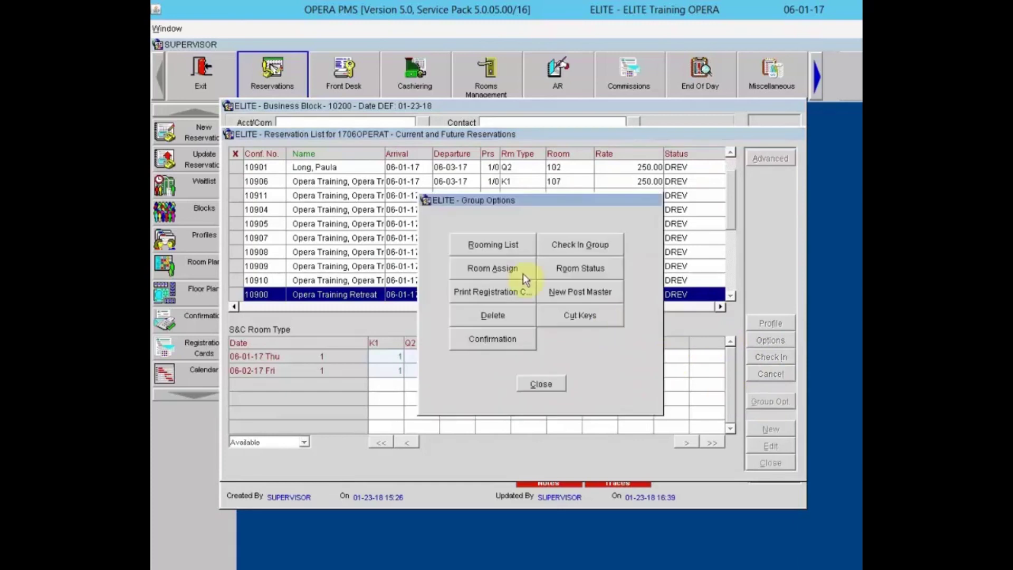
click(488, 242)
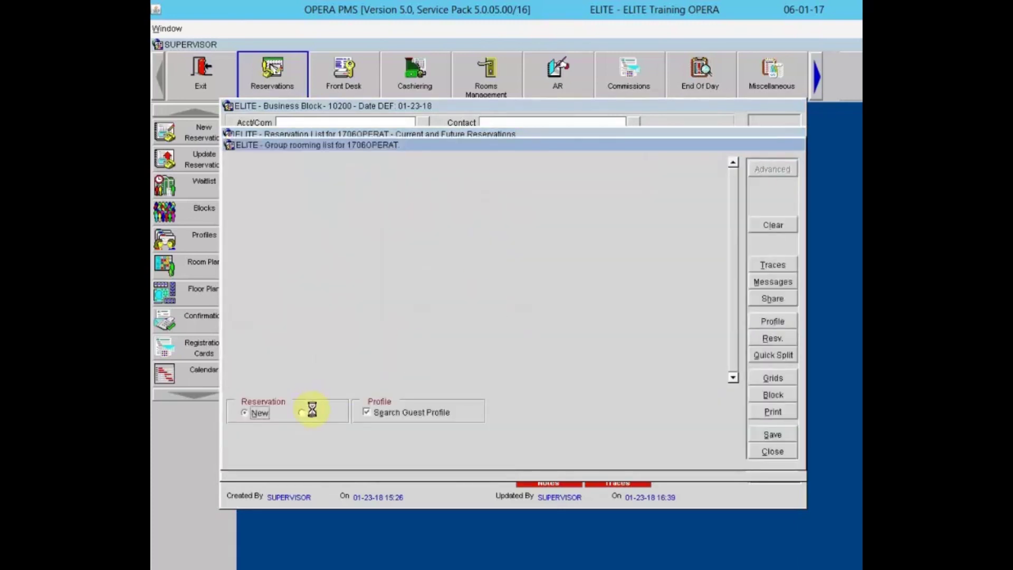
click(312, 413)
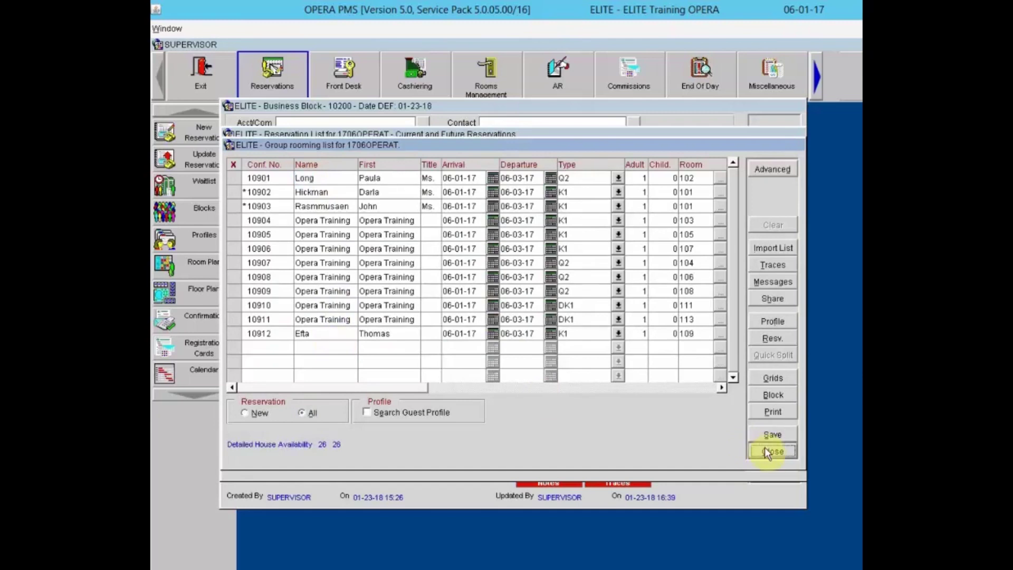
- Close the rooming list without saving changes and exit the group options, reservation list, business block and block search
click(766, 452)
click(589, 368)
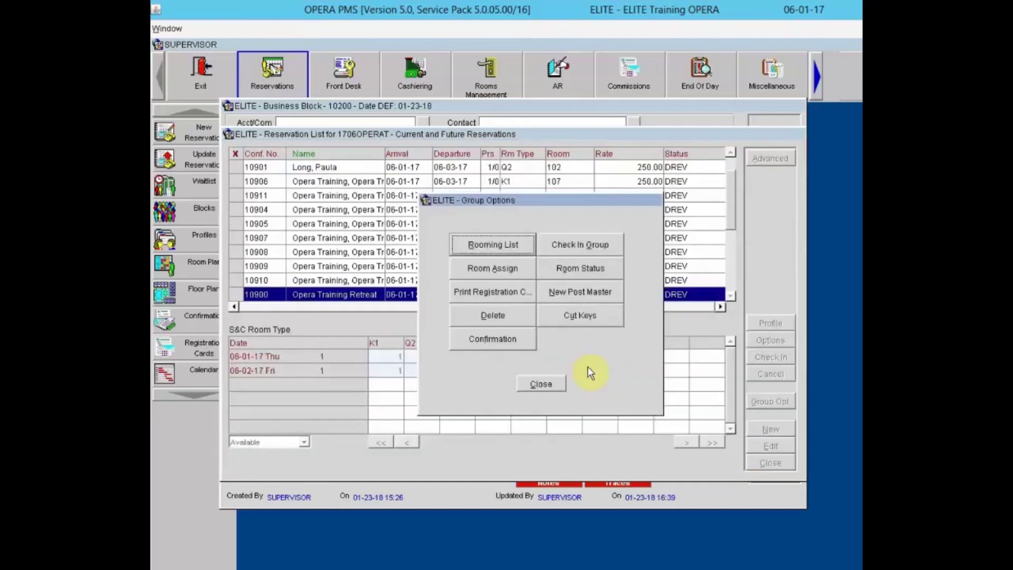
click(541, 383)
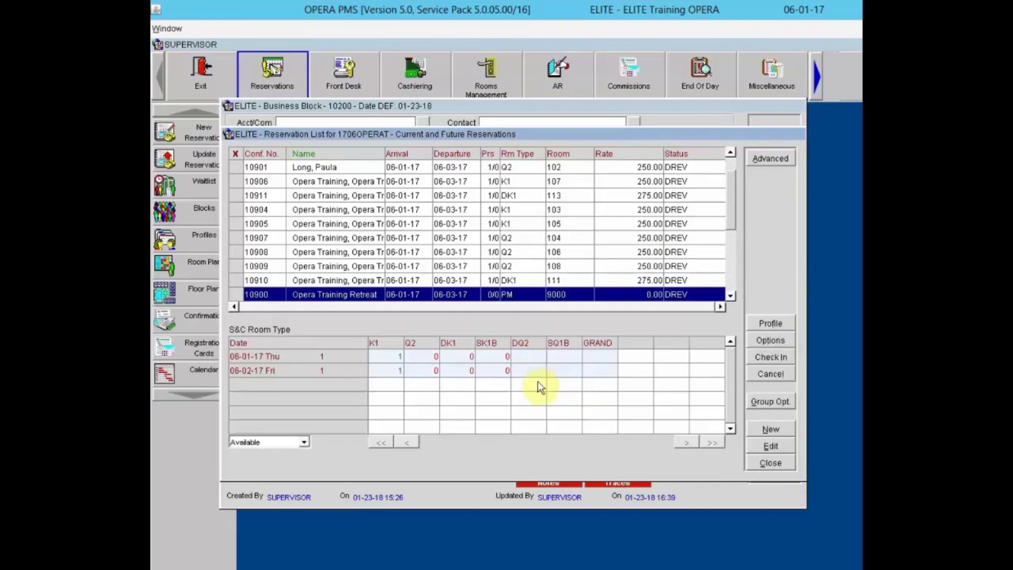
click(786, 468)
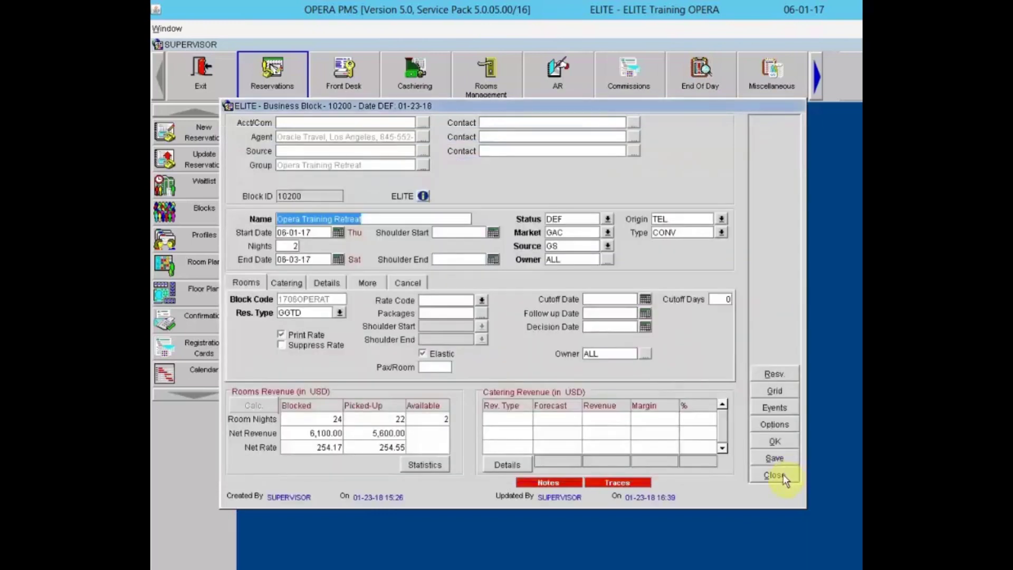
click(783, 474)
click(772, 444)
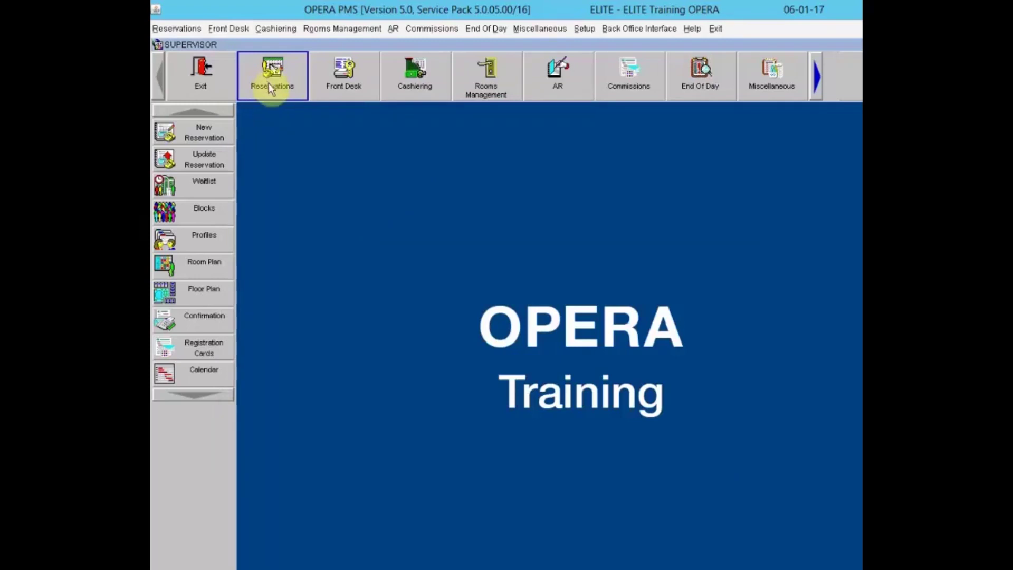
- Look up the Opera Training Retreat block from a new 2-night rate query, and close the query without booking
click(185, 134)
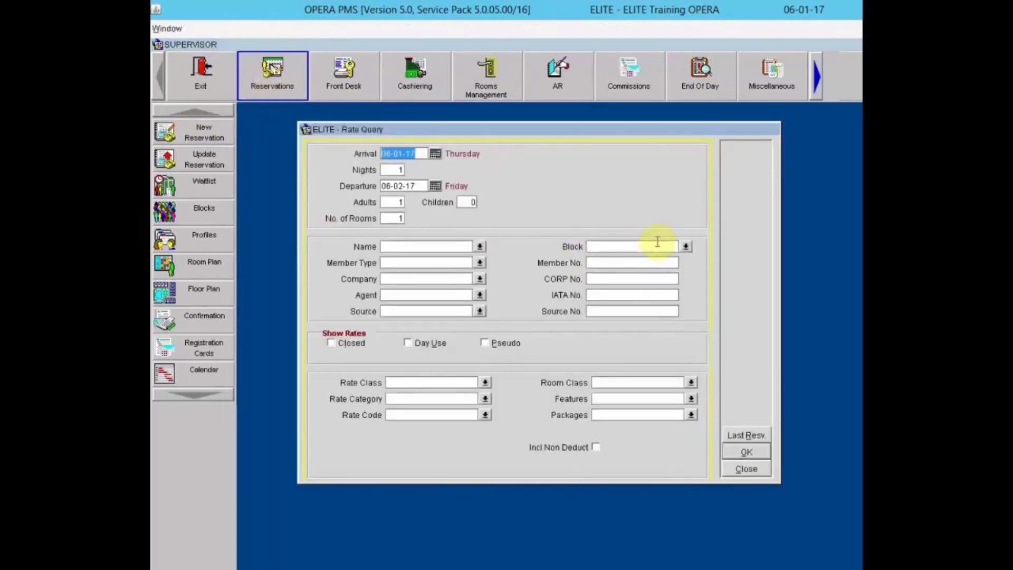
key(Tab)
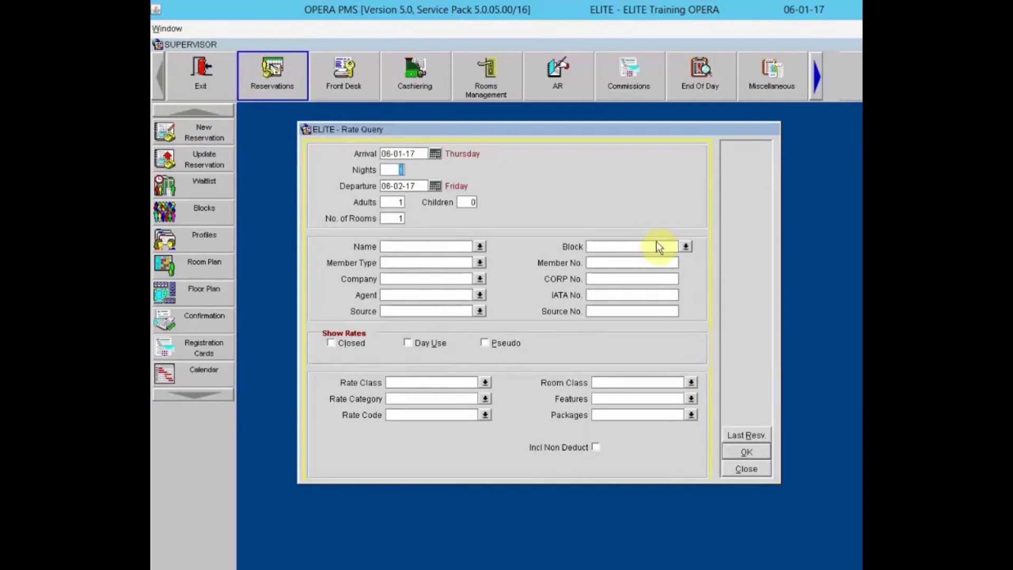
text(2)
key(Tab)
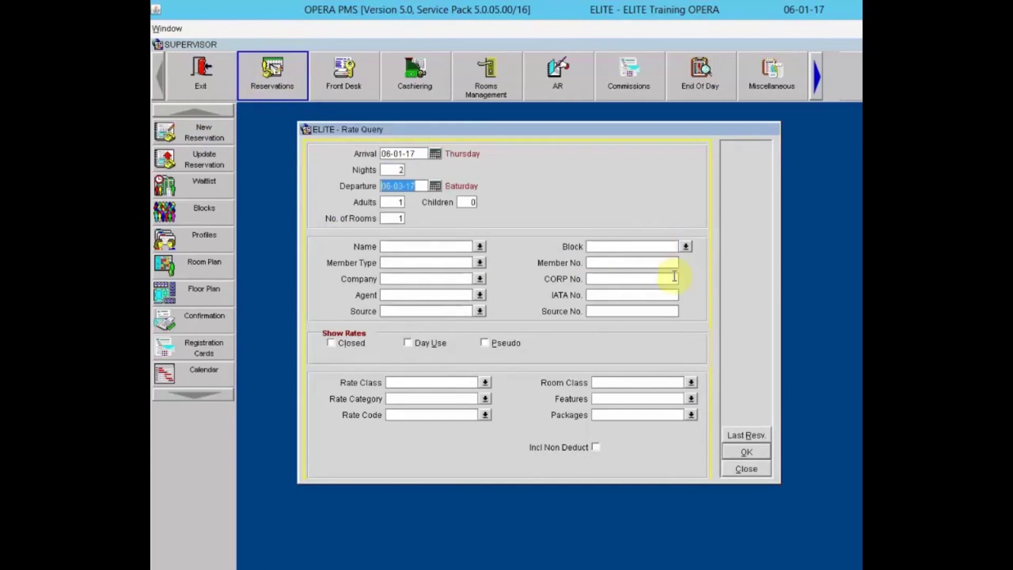
click(685, 246)
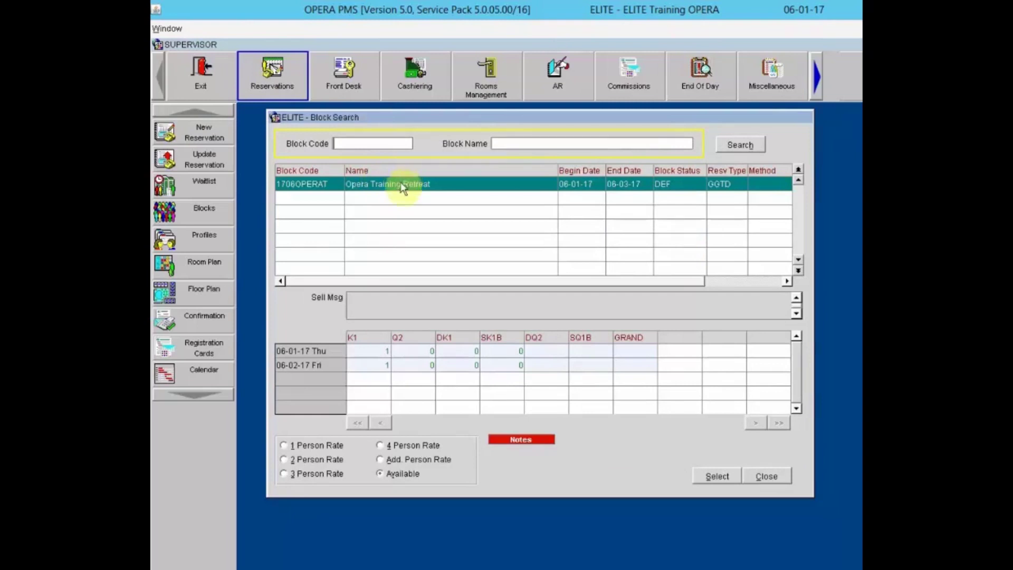
click(434, 185)
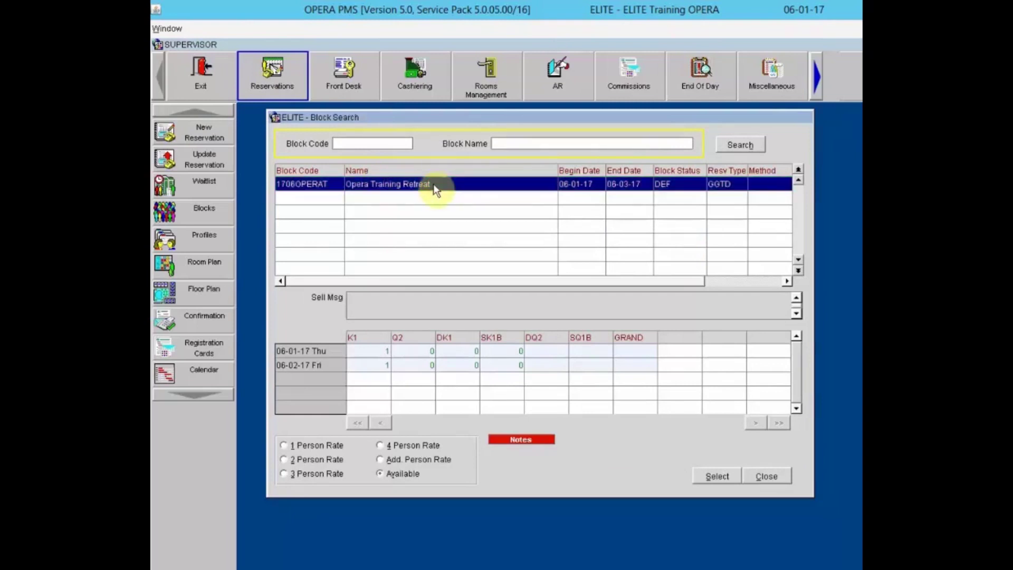
click(757, 474)
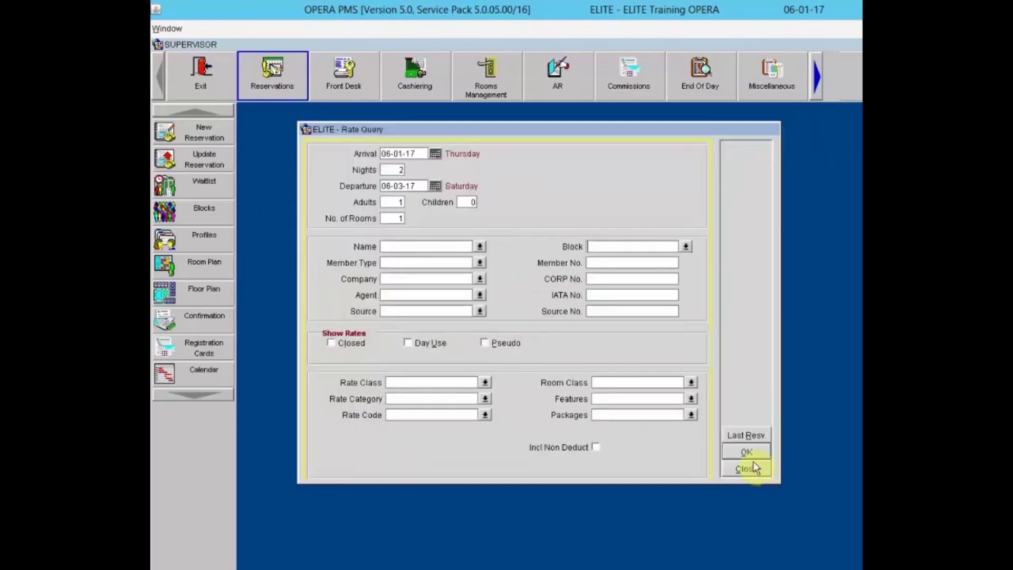
click(749, 468)
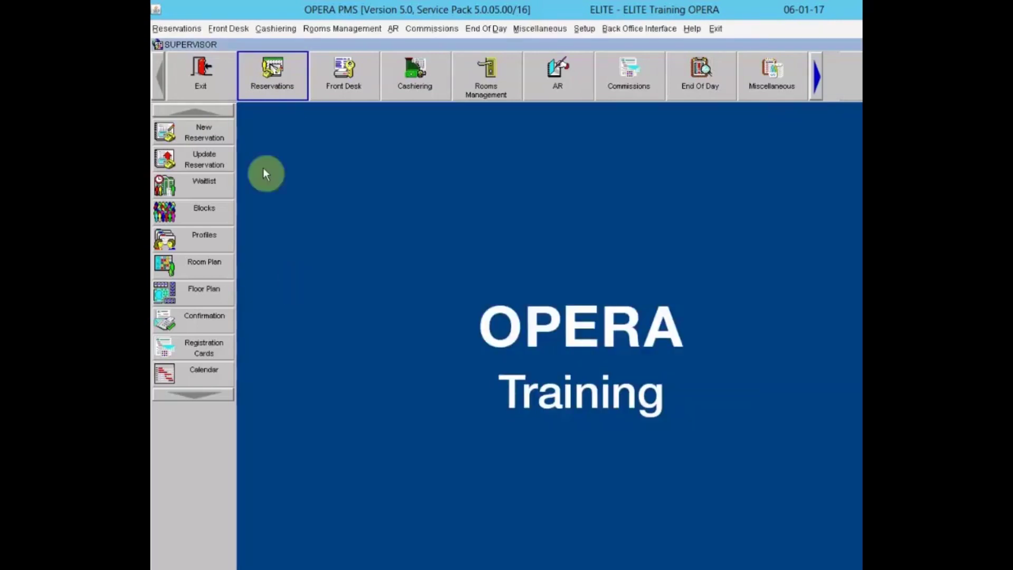
- Open the Opera Training Retreat business block for editing and display its reservation list
click(179, 205)
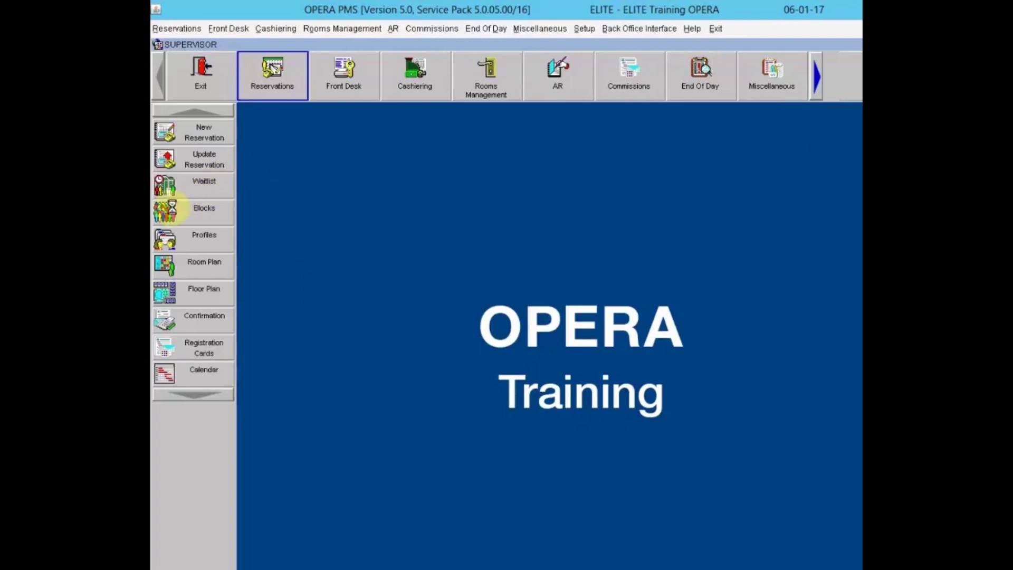
click(545, 179)
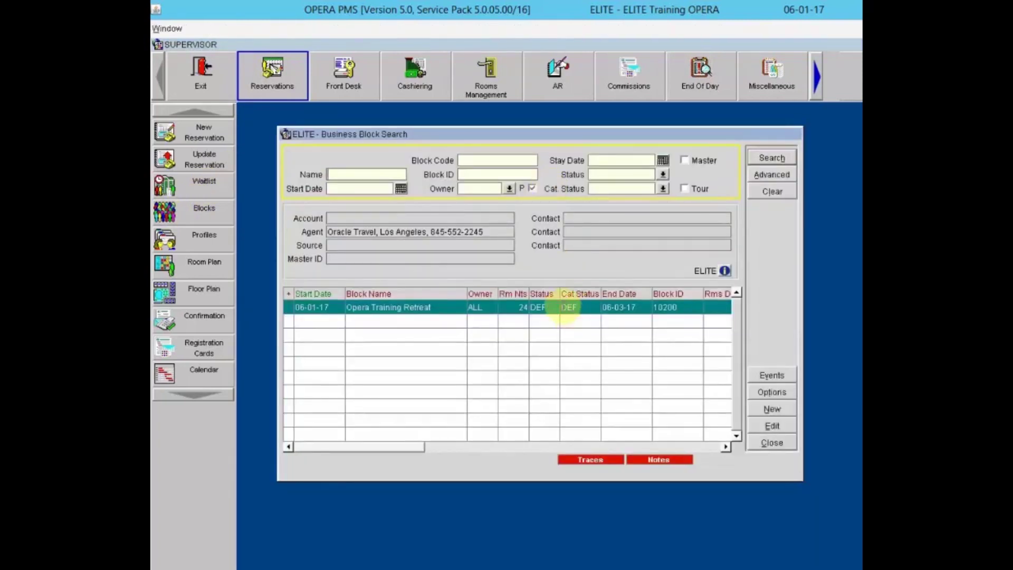
click(559, 307)
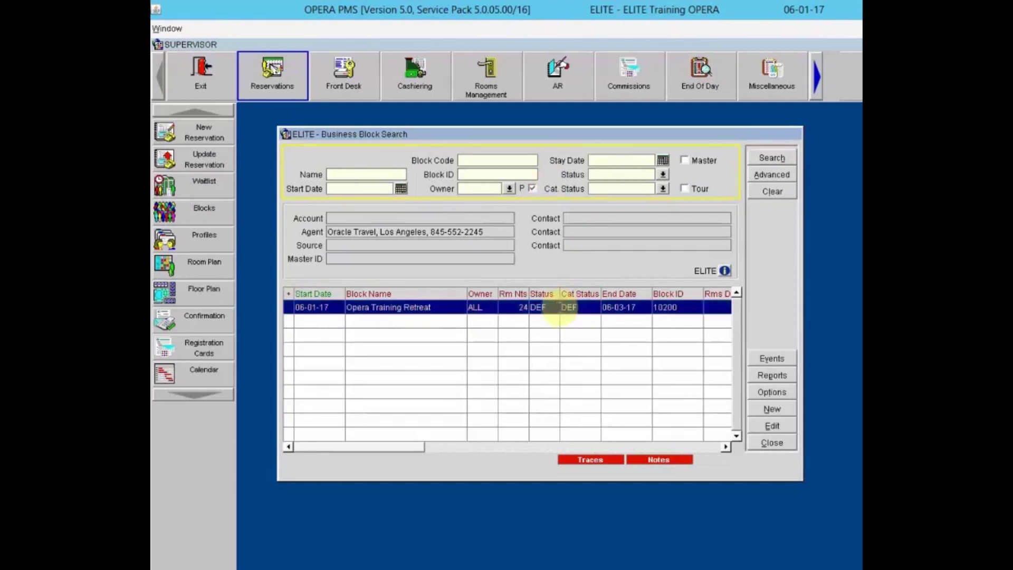
click(770, 426)
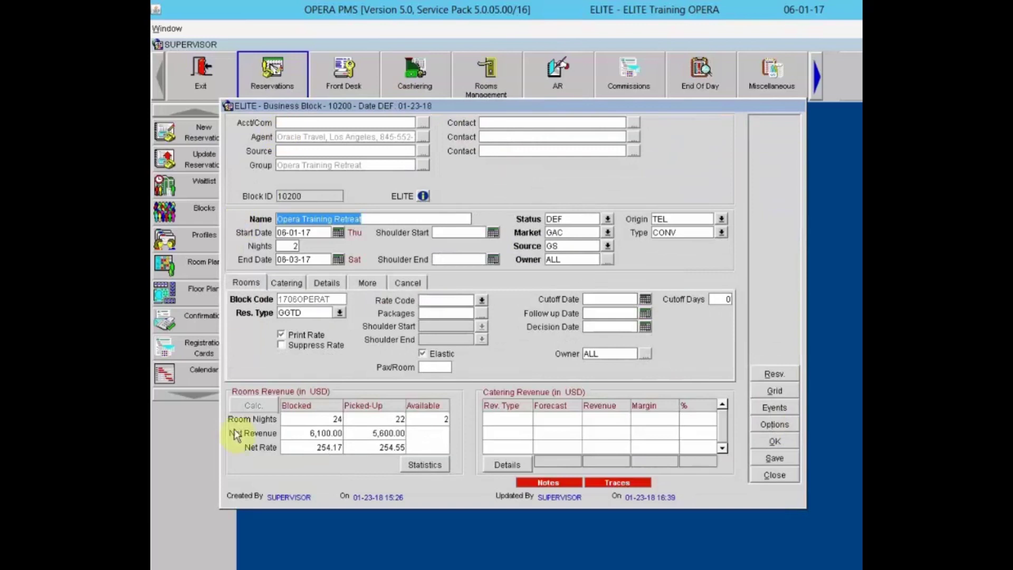
click(772, 375)
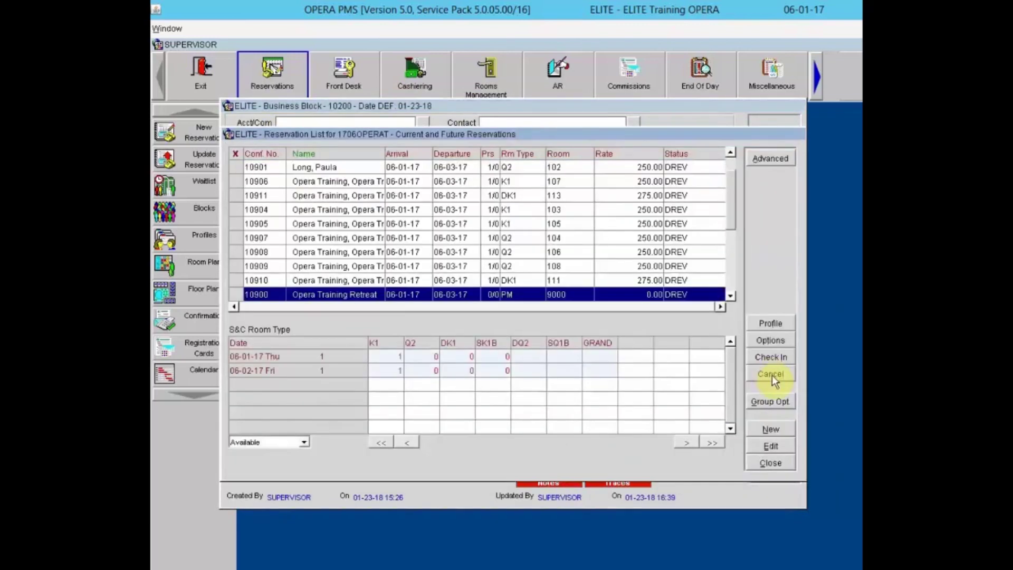
- Open the rooming list from the group options and show all reservations
click(785, 402)
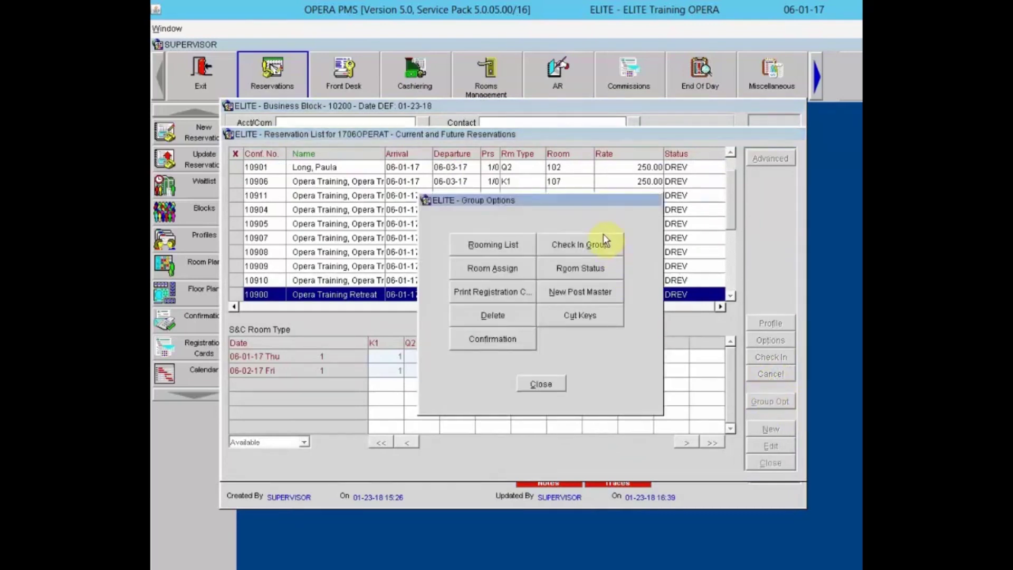
click(510, 241)
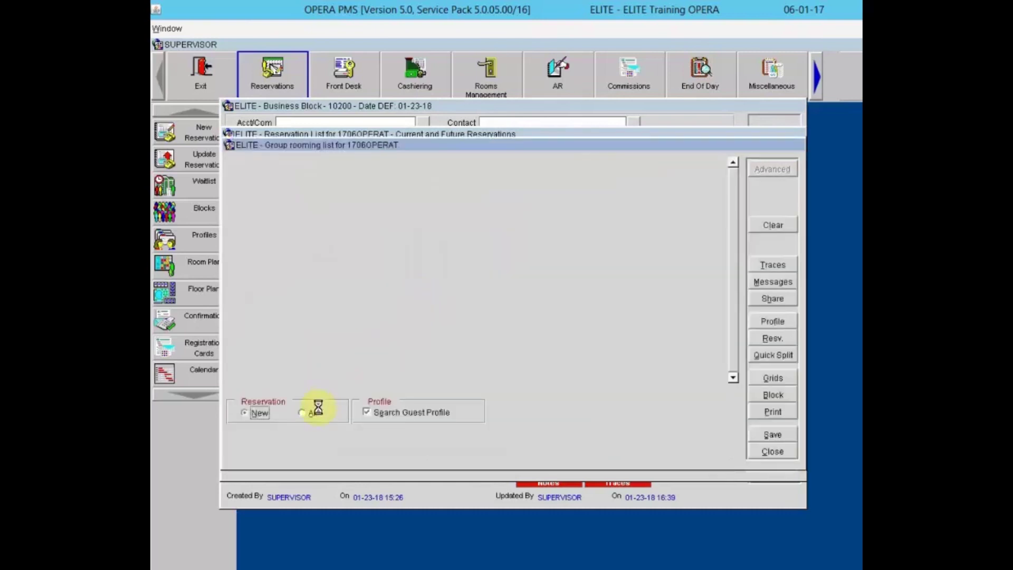
click(314, 413)
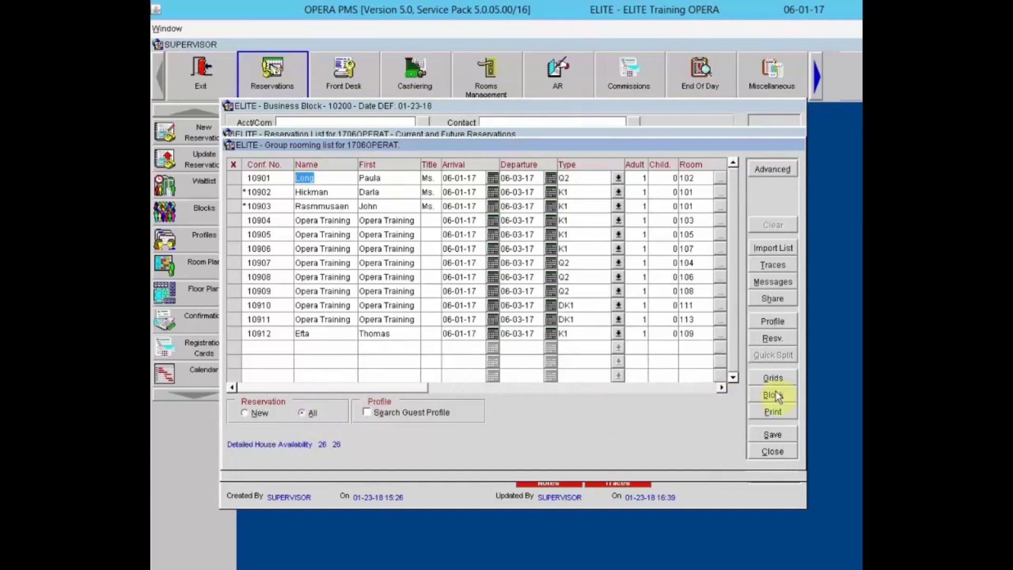
- Include Payment Method and Print Rate in the rooming list's print options, and close them without printing
click(782, 411)
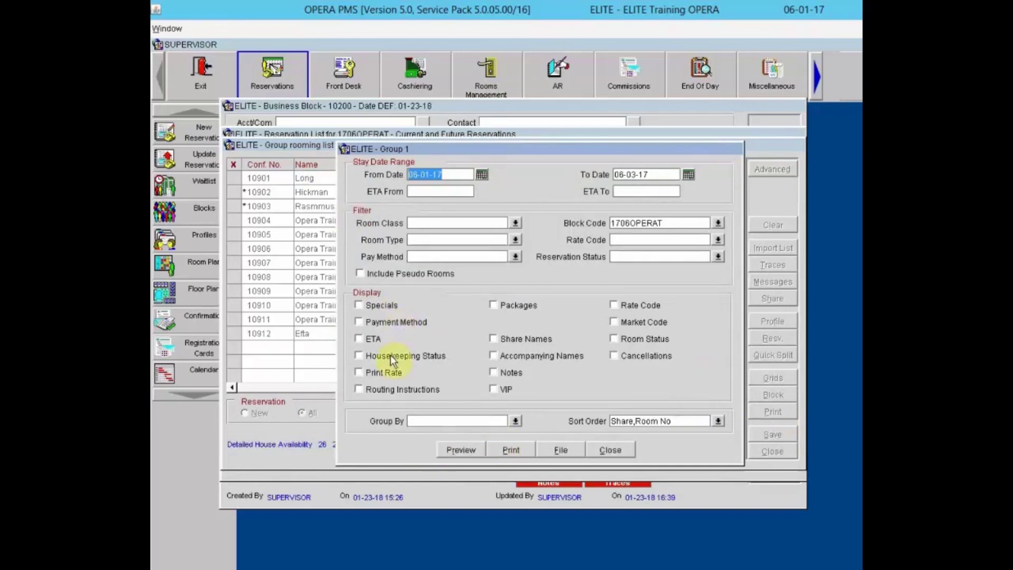
click(369, 322)
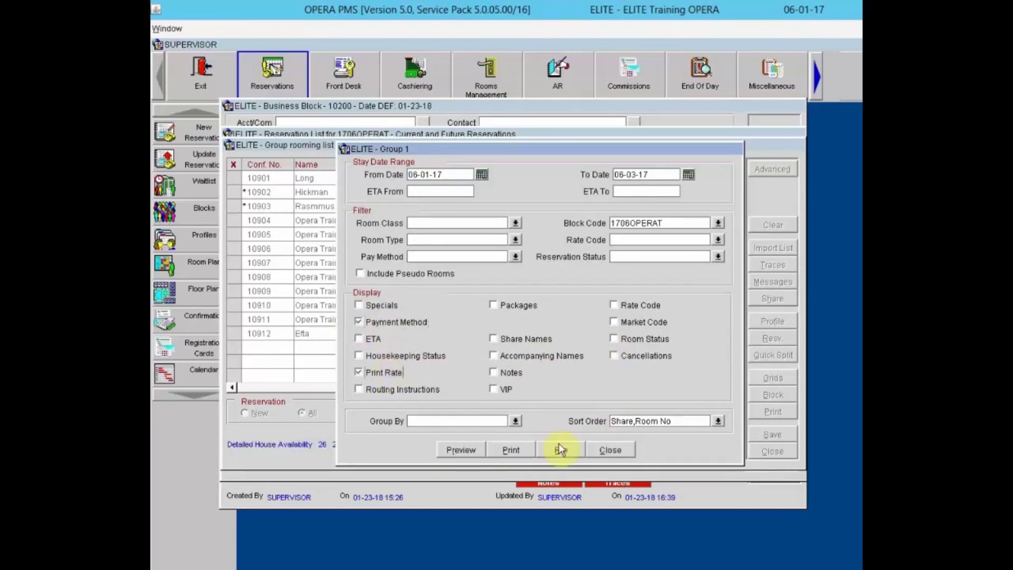
click(610, 450)
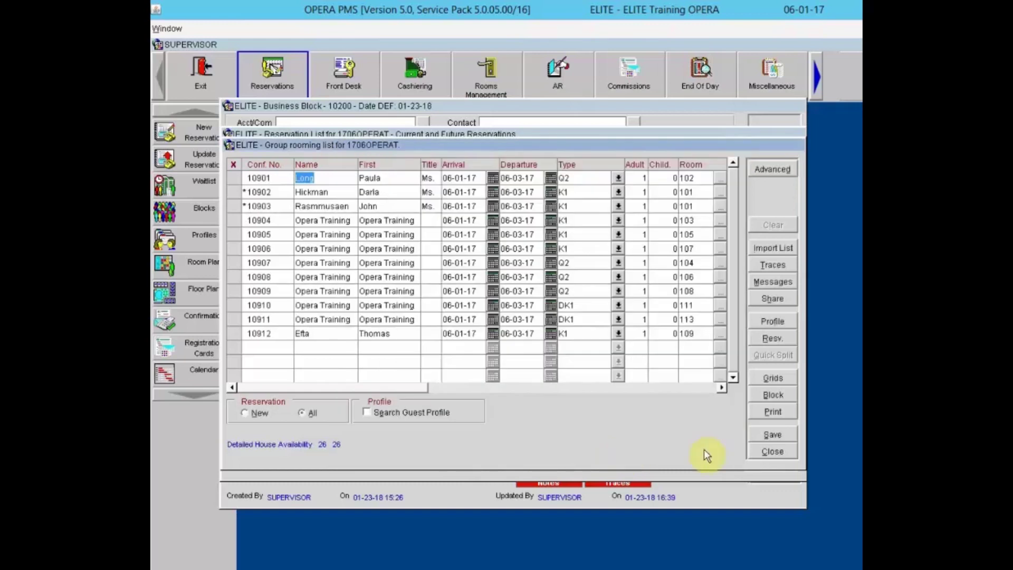
- Close the rooming list without saving and return through the reservation list and business block to the block search
click(761, 454)
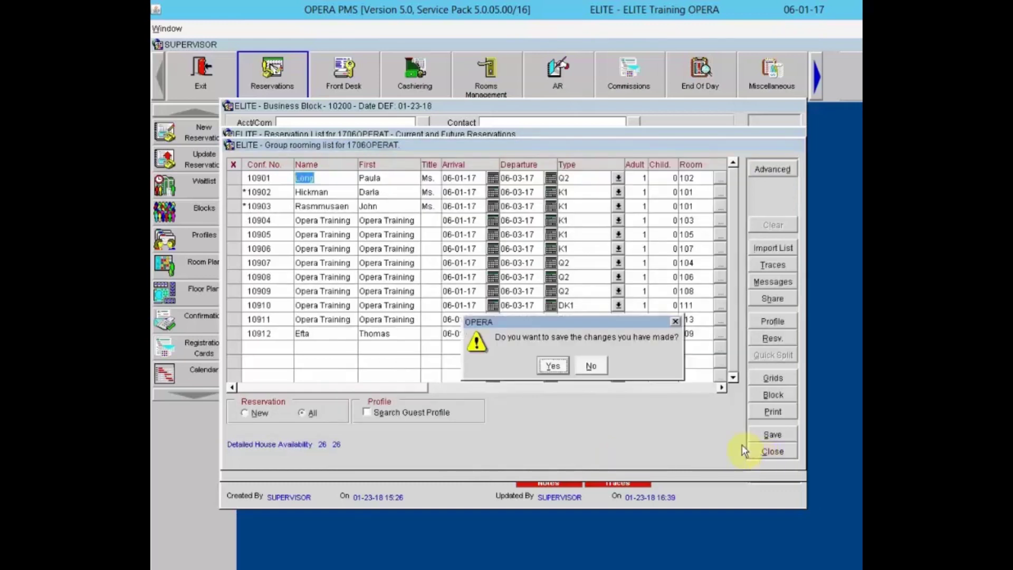
click(594, 365)
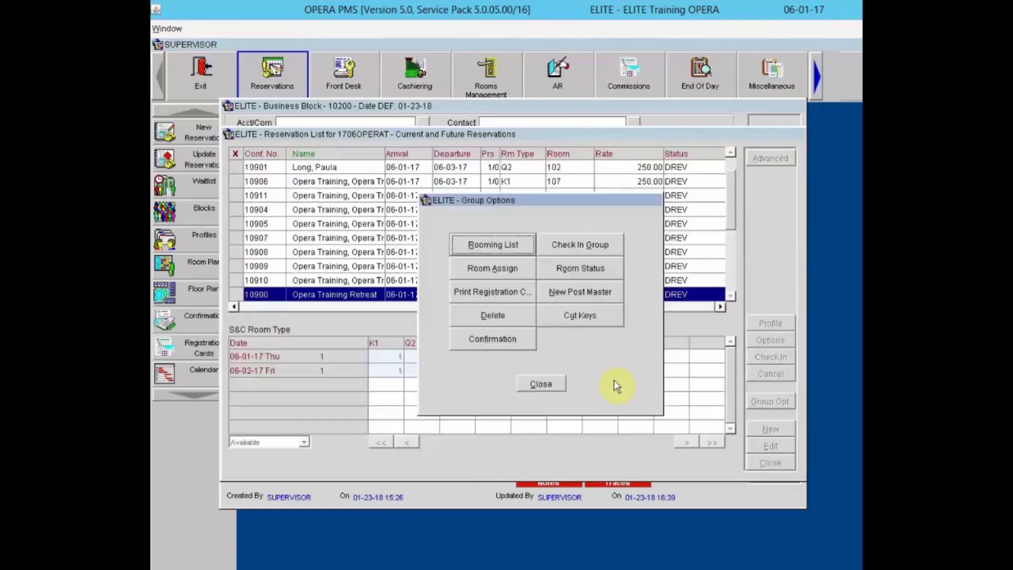
click(553, 384)
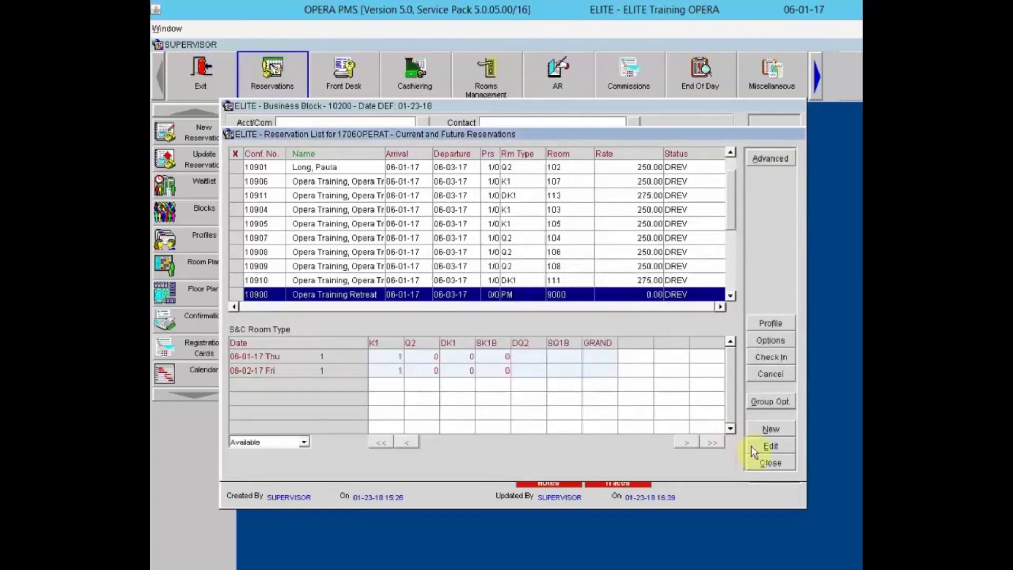
click(761, 463)
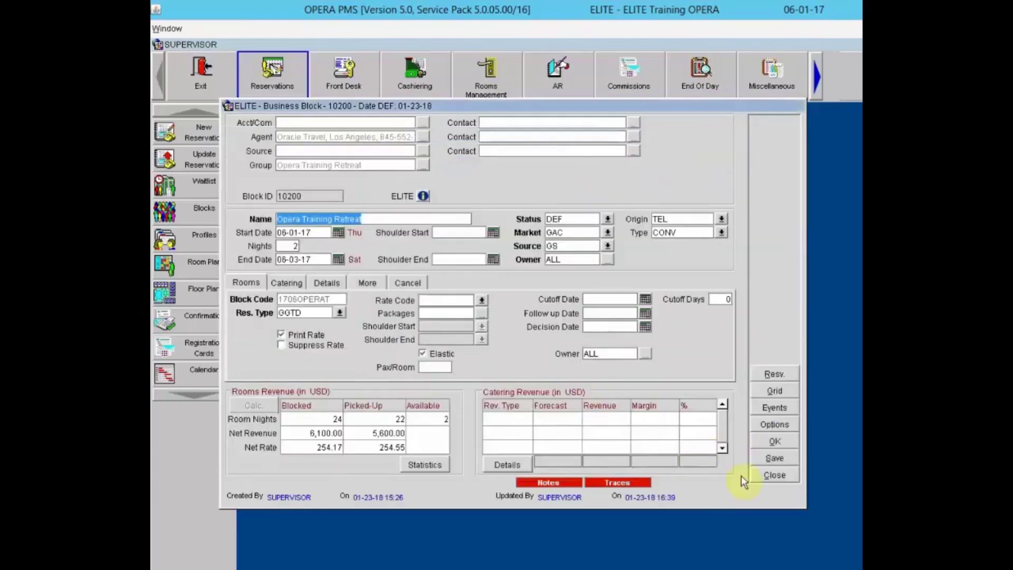
click(768, 477)
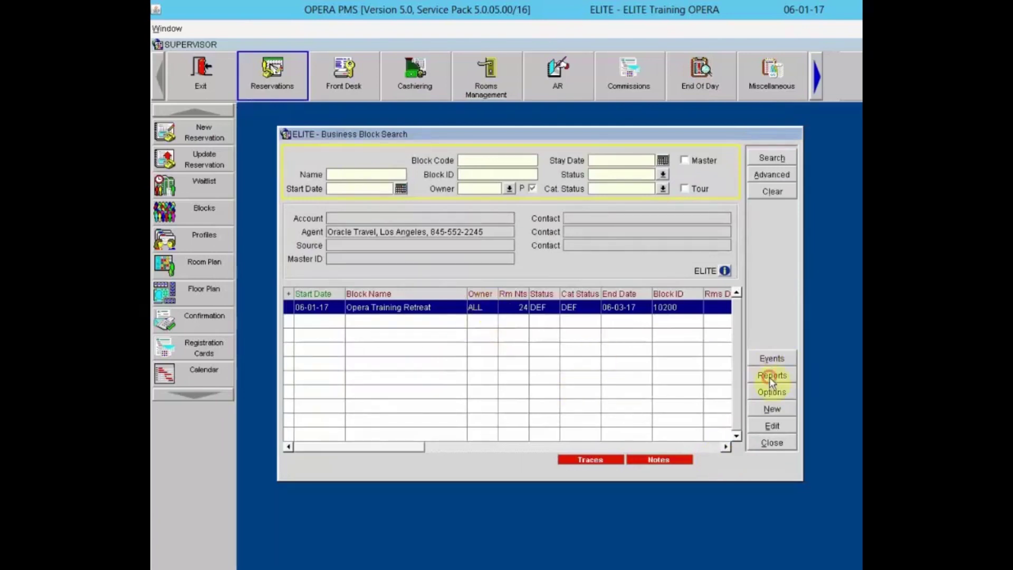
- View the Group Rooming List report's options from the block reports, and close the reports without running it
click(770, 376)
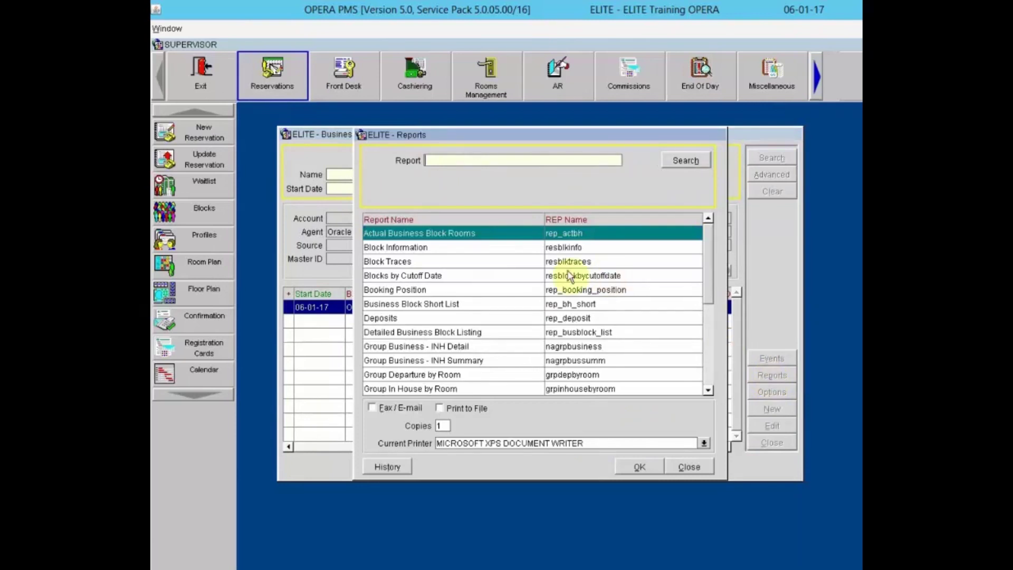
click(523, 358)
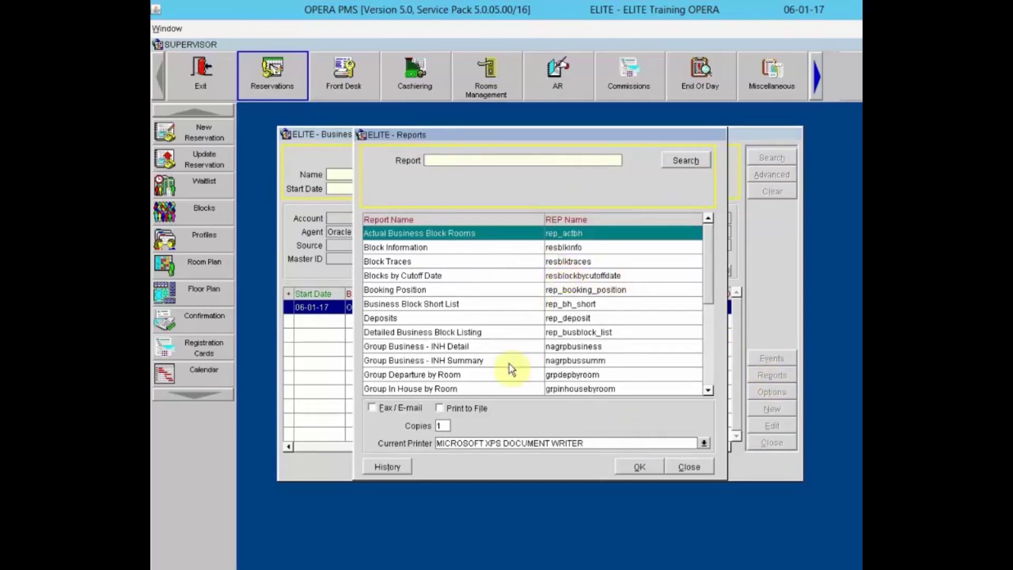
click(712, 364)
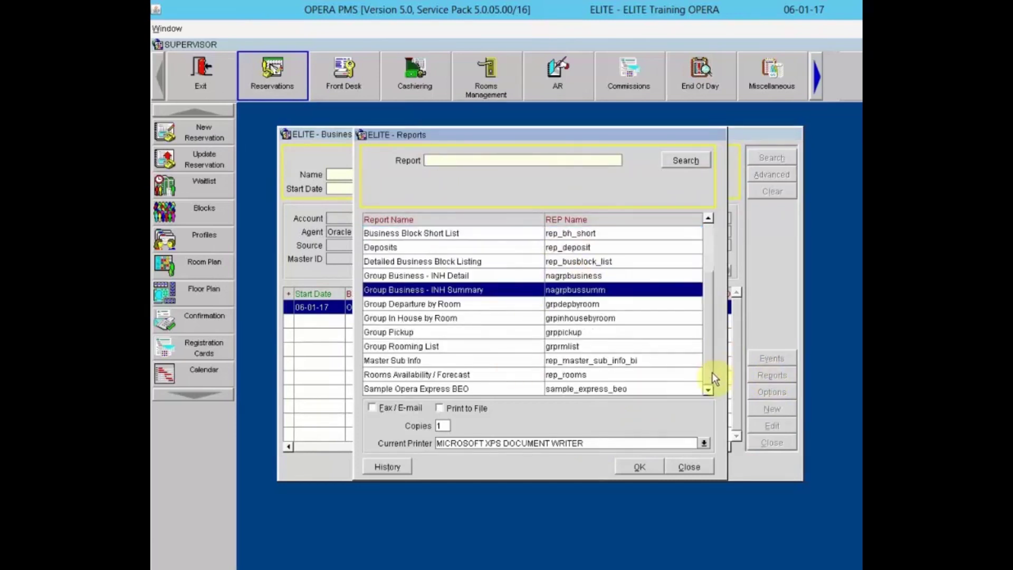
click(454, 347)
click(636, 461)
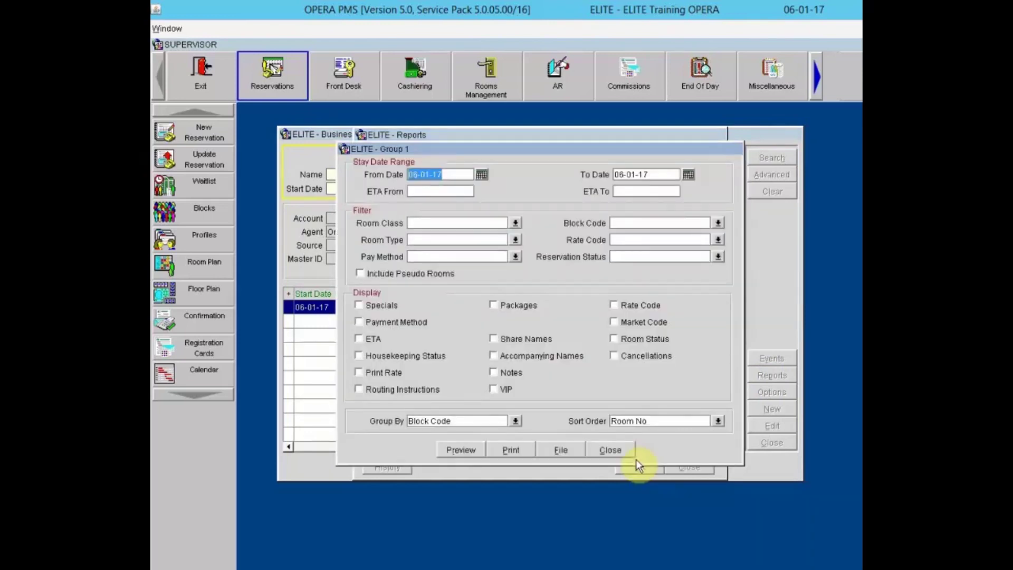
click(611, 450)
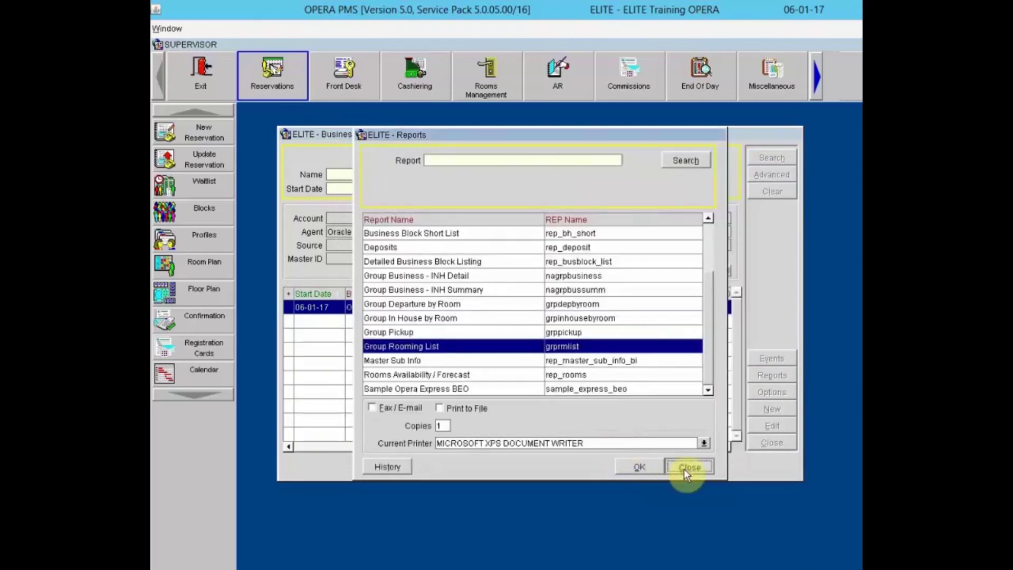
click(684, 469)
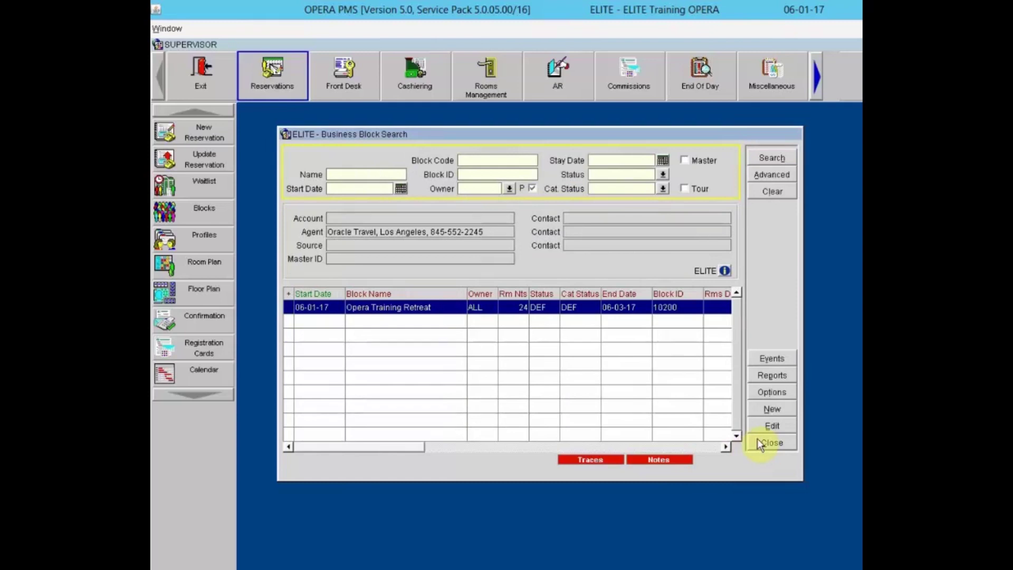